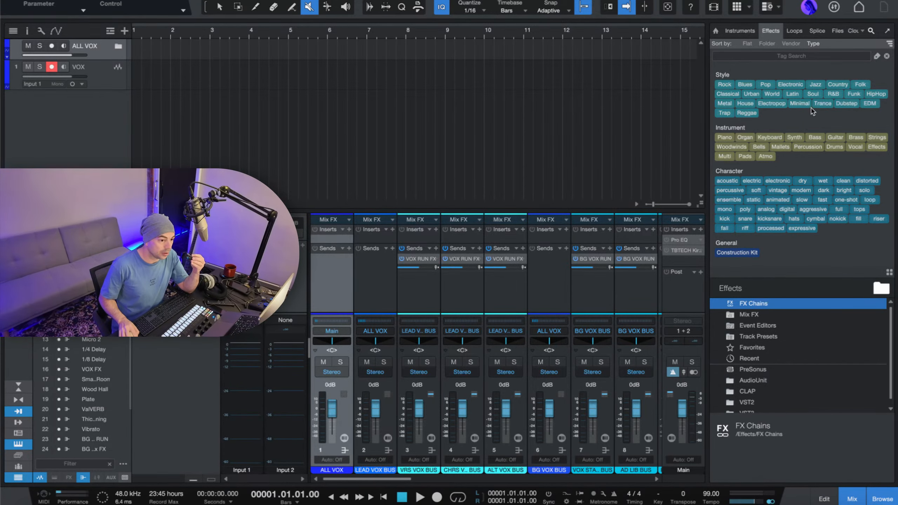
Select the VOX track and open the genre list of the Splice sample library.
click(819, 32)
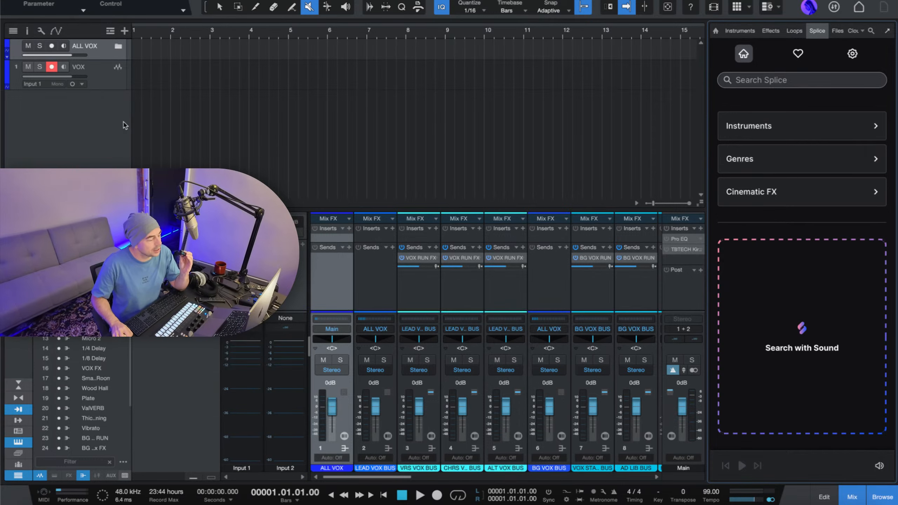
click(112, 84)
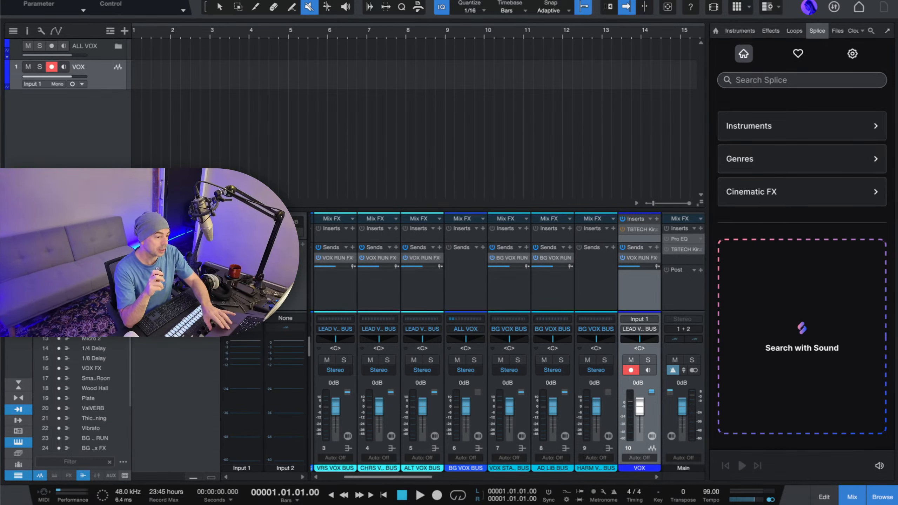
click(866, 159)
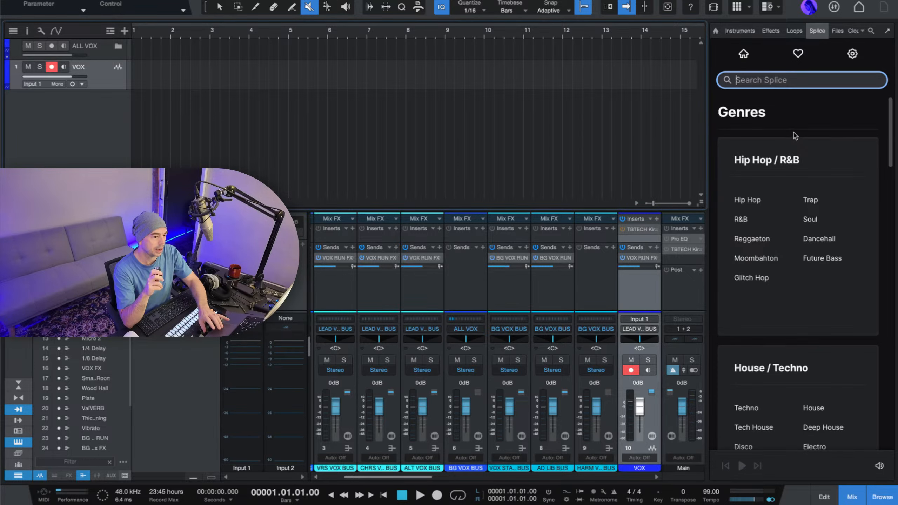
Look through the Splice genre groups and open the Pop category under Pop / EDM.
scroll(793, 135, down, 2)
scroll(794, 135, up, 2)
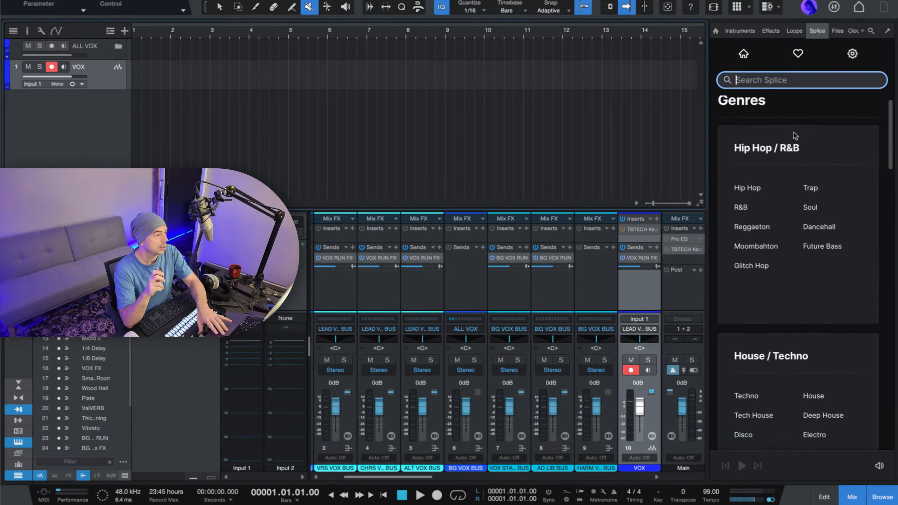
scroll(794, 136, down, 2)
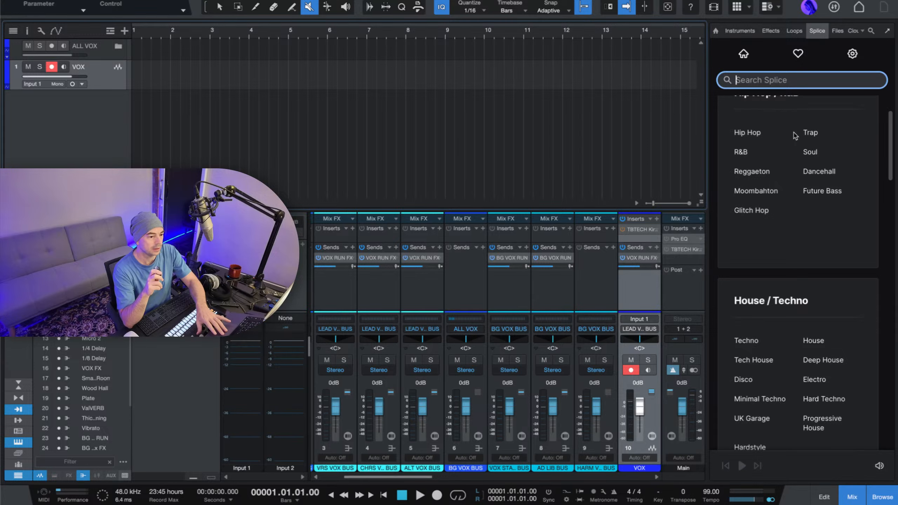
scroll(795, 136, down, 1)
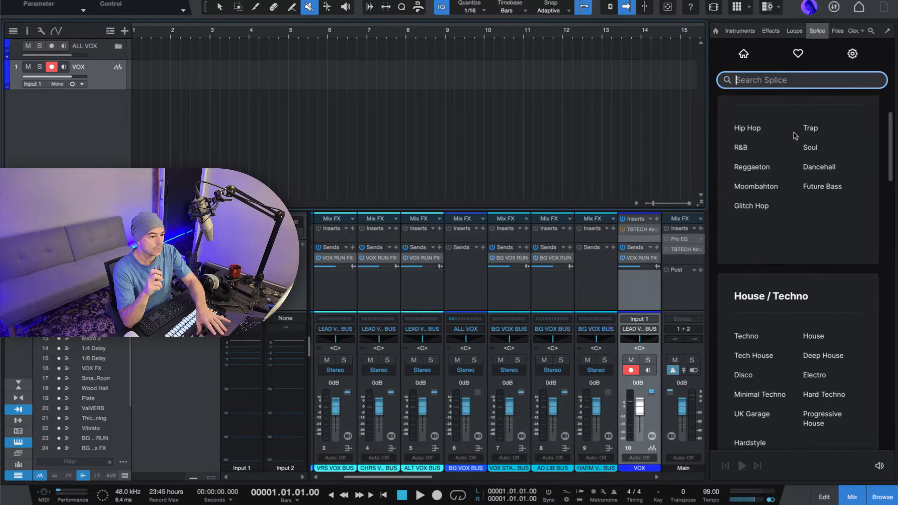
scroll(796, 136, up, 1)
scroll(795, 136, down, 2)
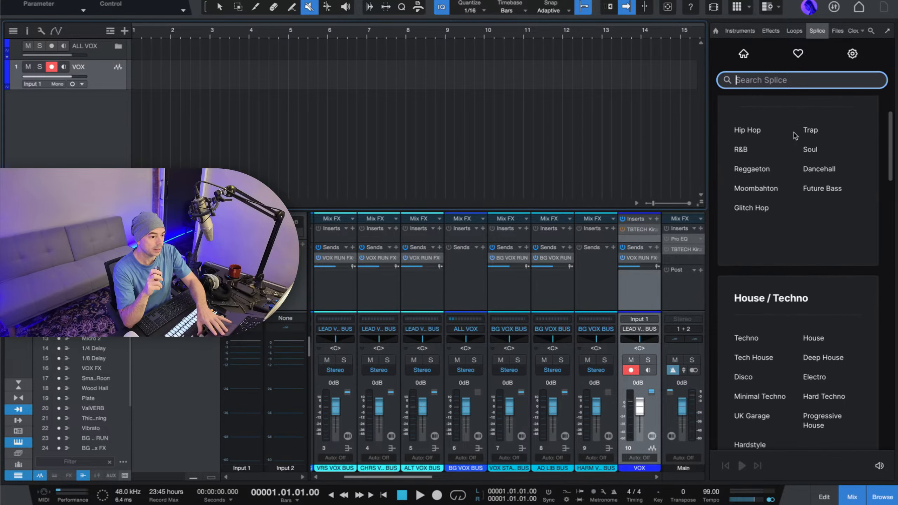
scroll(794, 135, down, 7)
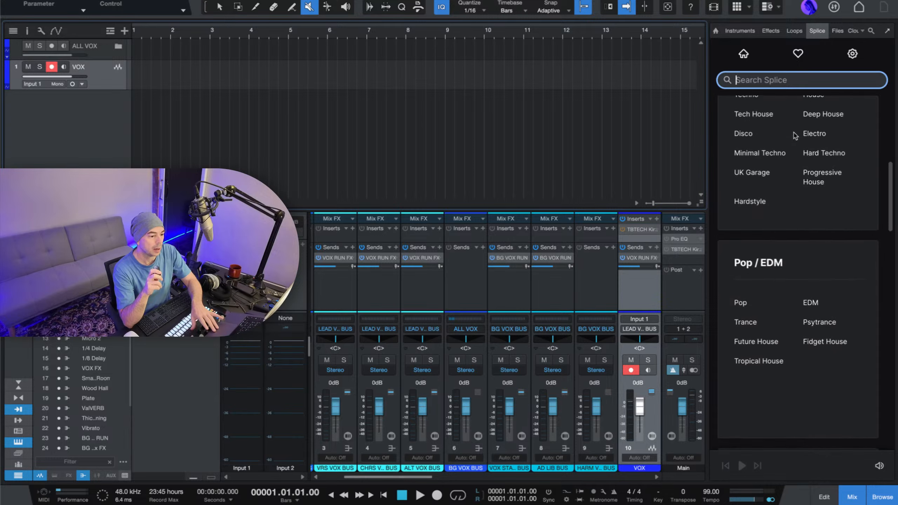
scroll(793, 135, down, 2)
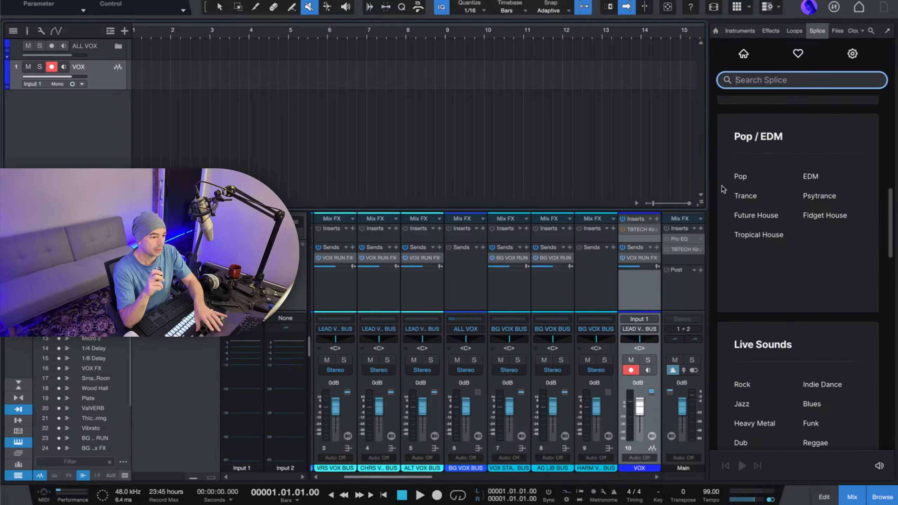
click(741, 177)
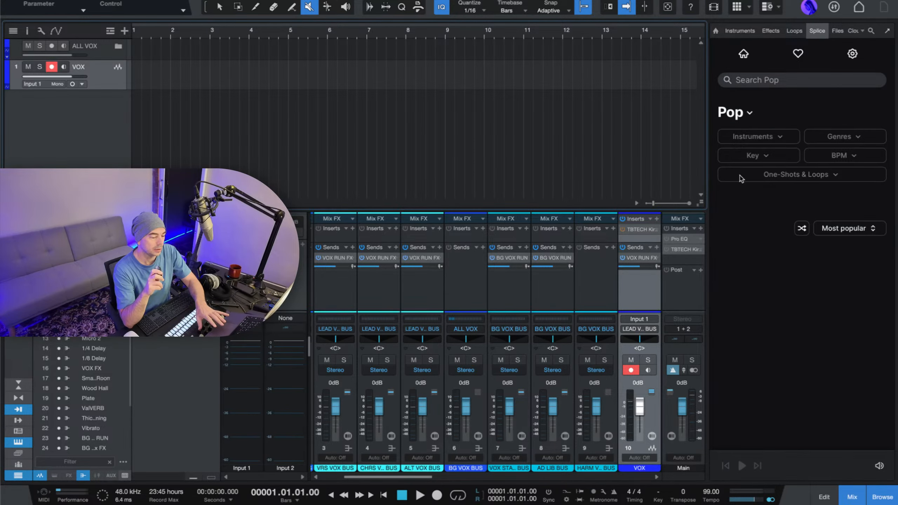
Check the available genre filters and restrict the Pop samples to drums.
click(842, 141)
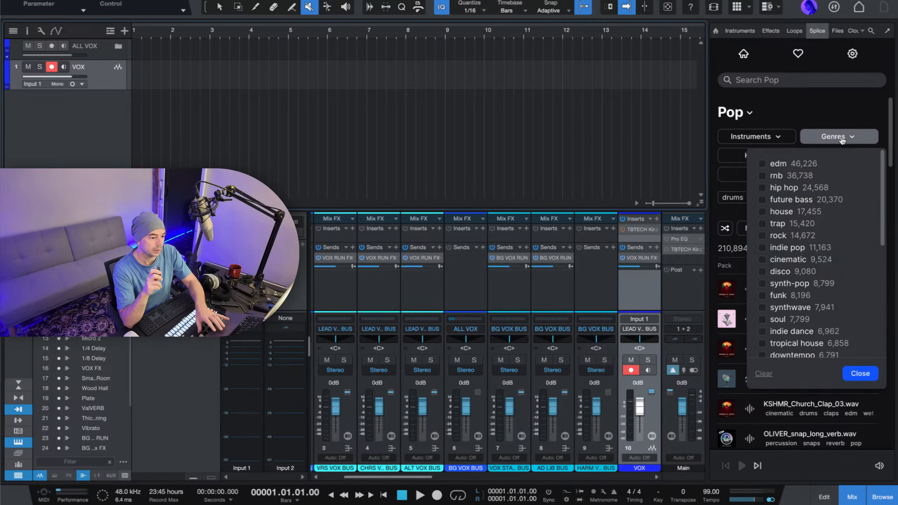
click(842, 140)
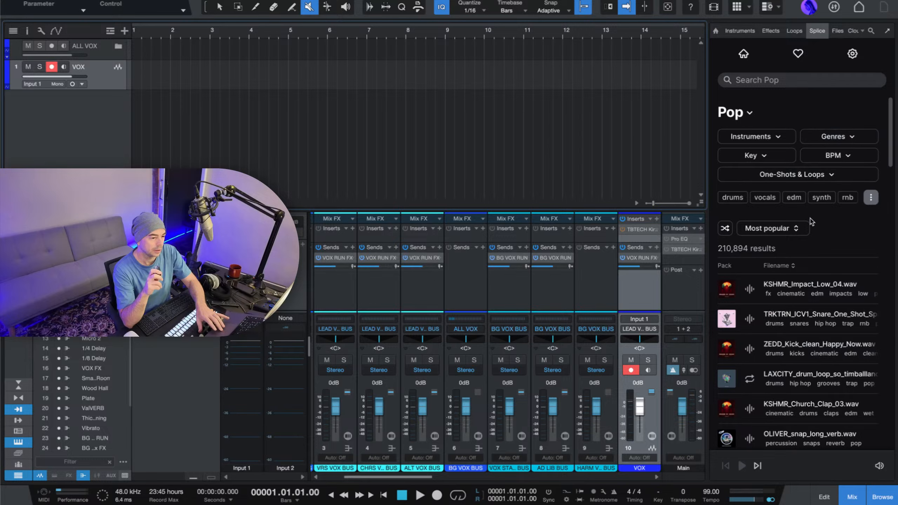
click(739, 198)
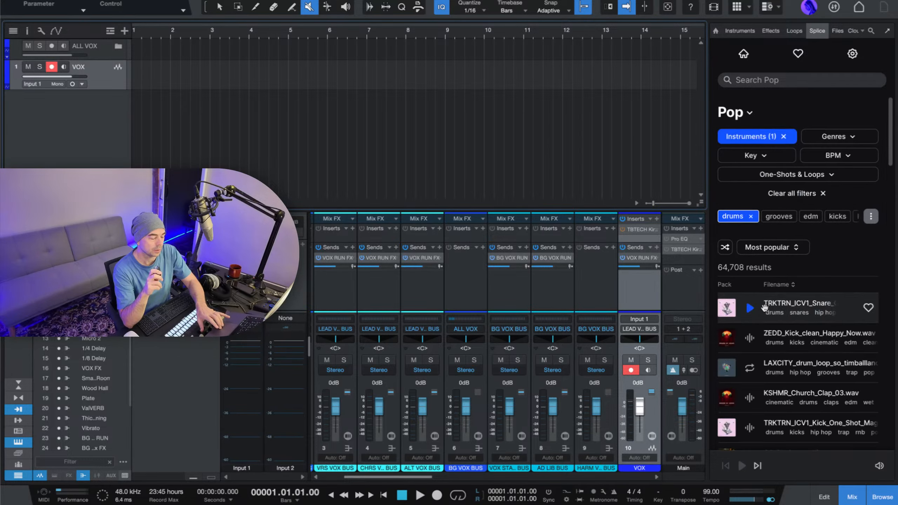
Audition the ZEDD_Kick_clean_Happy_Now kick and the OSS_SS2_90 drum fill, and stop the playback.
scroll(765, 307, down, 8)
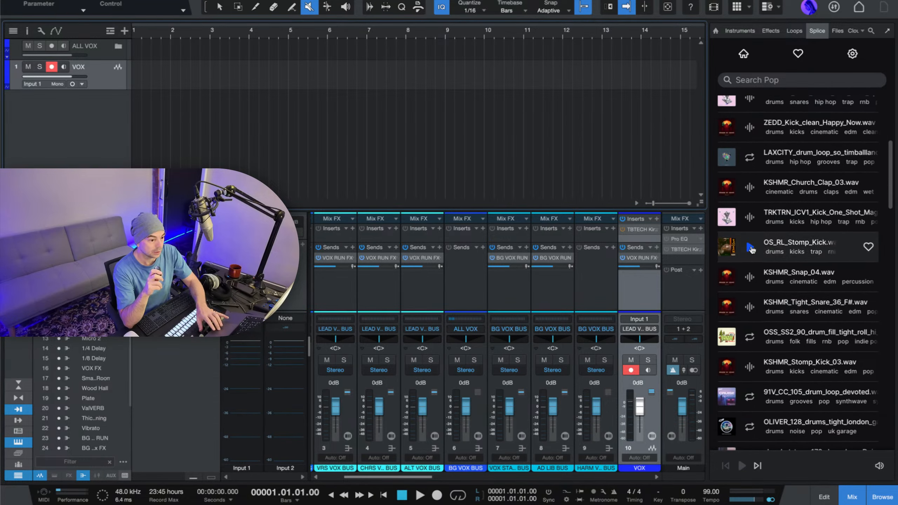
click(750, 128)
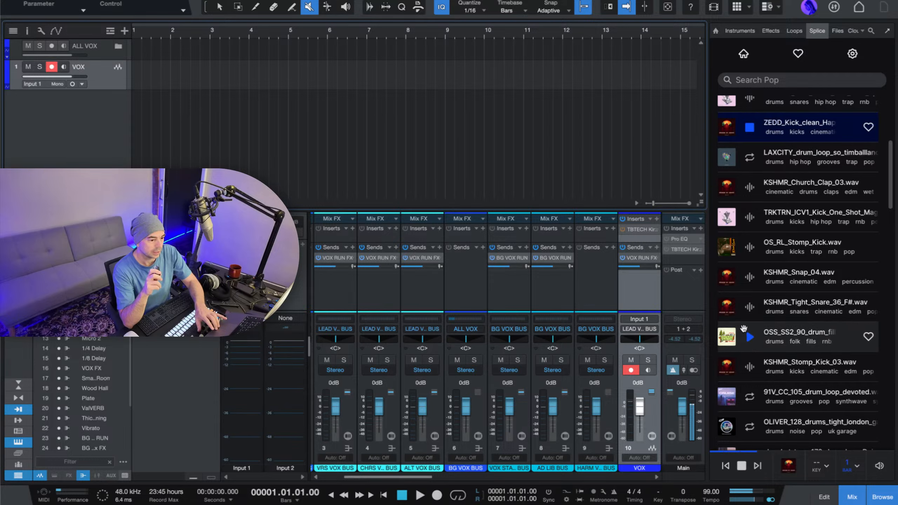
click(749, 337)
scroll(750, 337, up, 4)
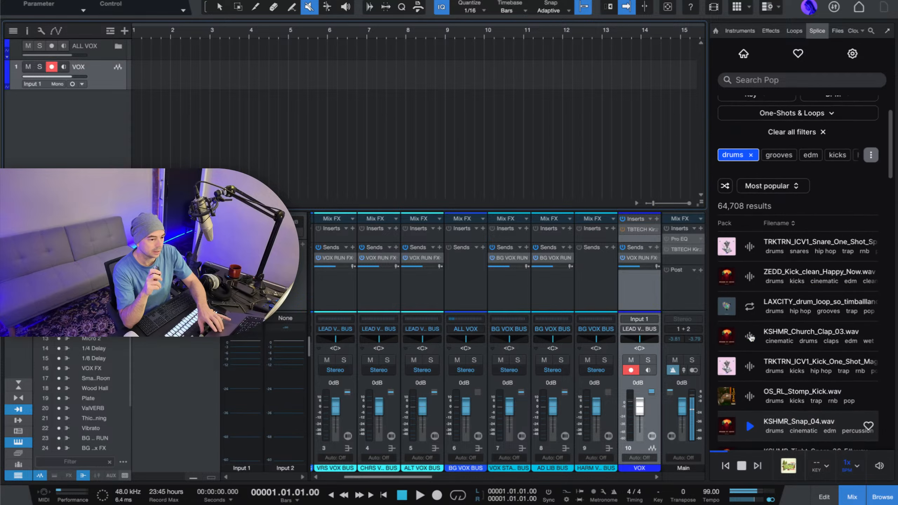
scroll(751, 337, down, 2)
scroll(751, 337, down, 3)
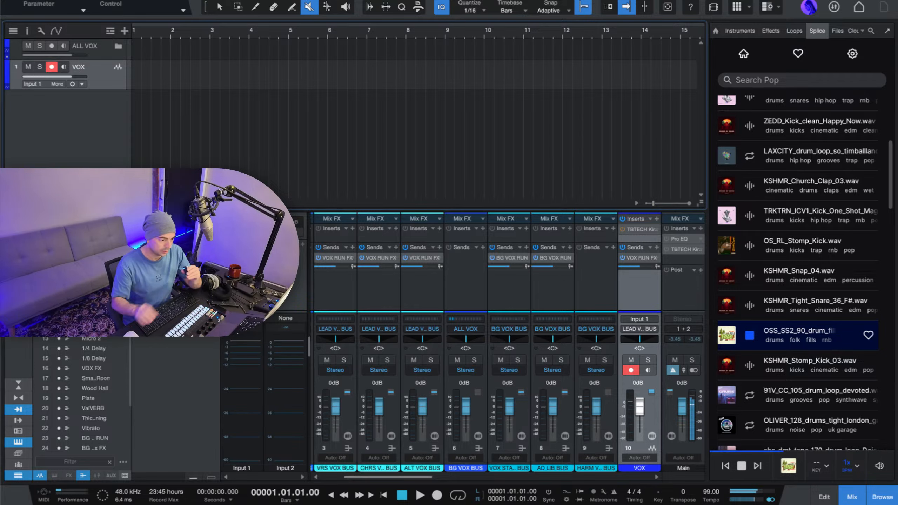
click(749, 336)
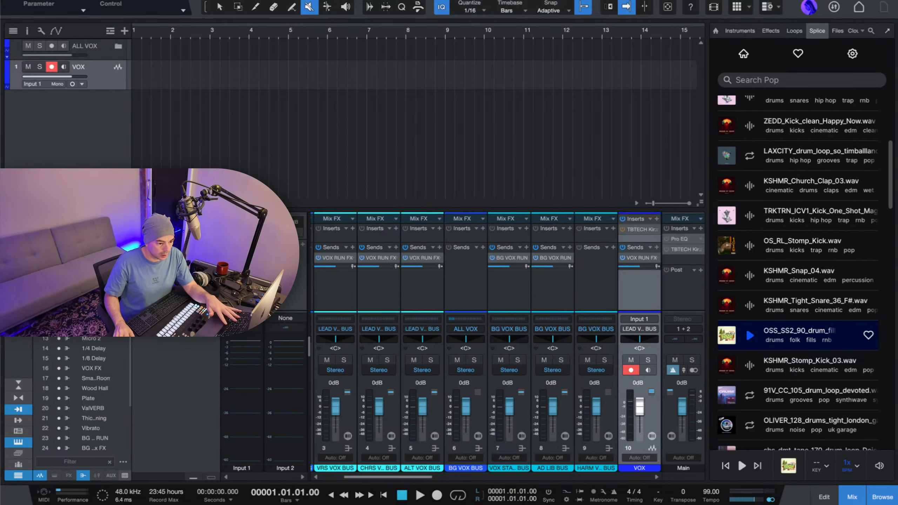
Audition the OSS_SS2_90 drum fill again, then KSHMR_Stomp_Kick_03 and the 91V_CC_105 drum loop.
scroll(783, 272, down, 6)
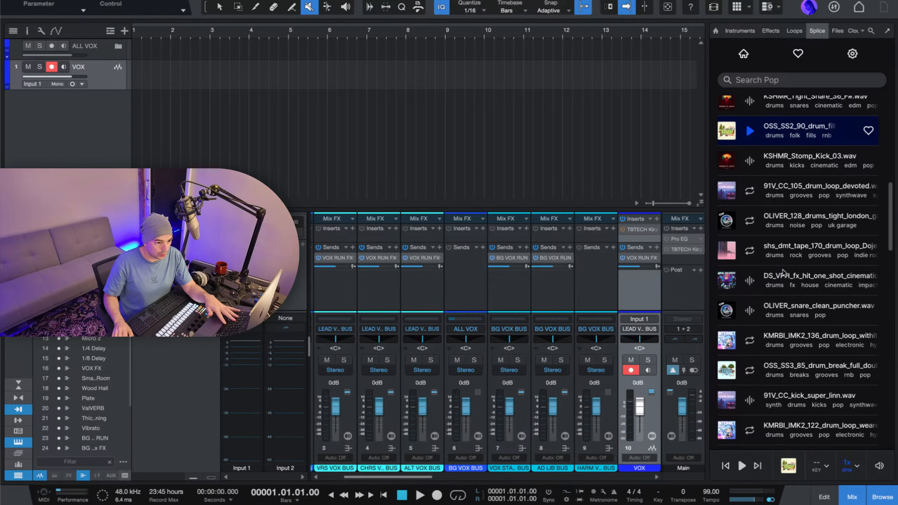
scroll(760, 184, up, 1)
click(750, 170)
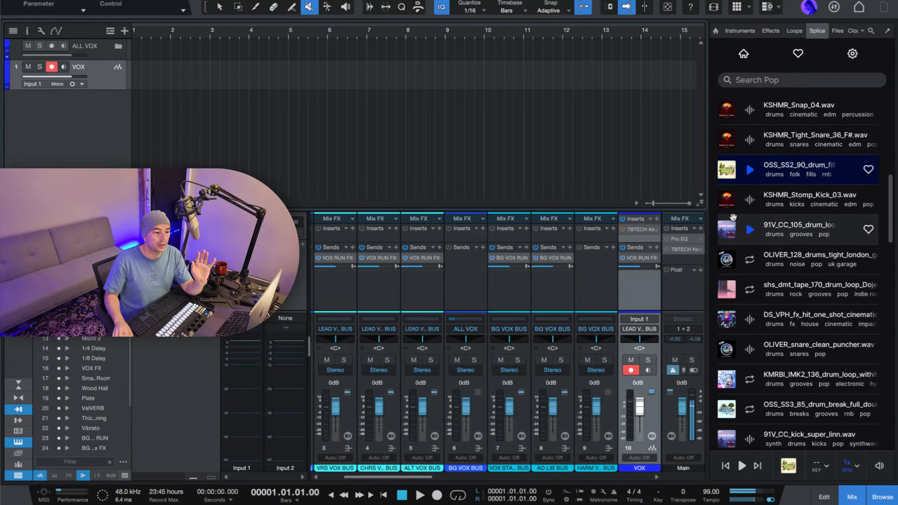
click(749, 201)
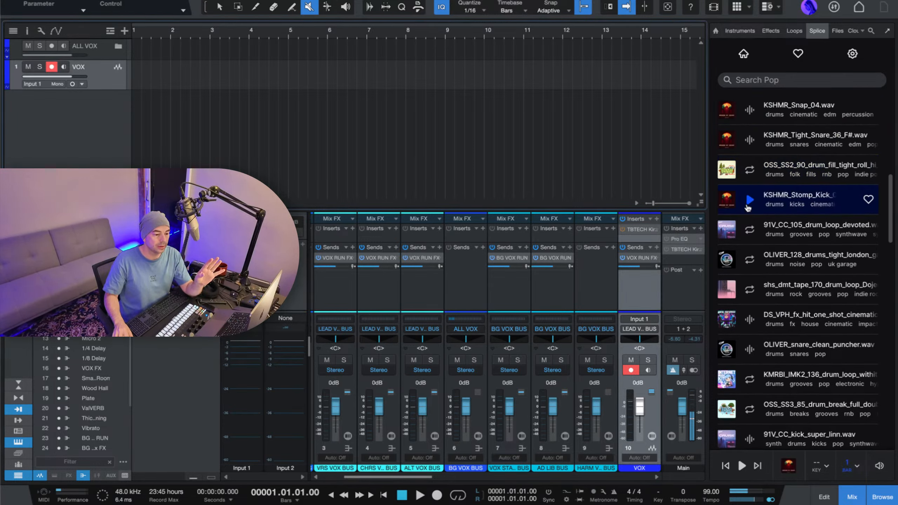
click(749, 230)
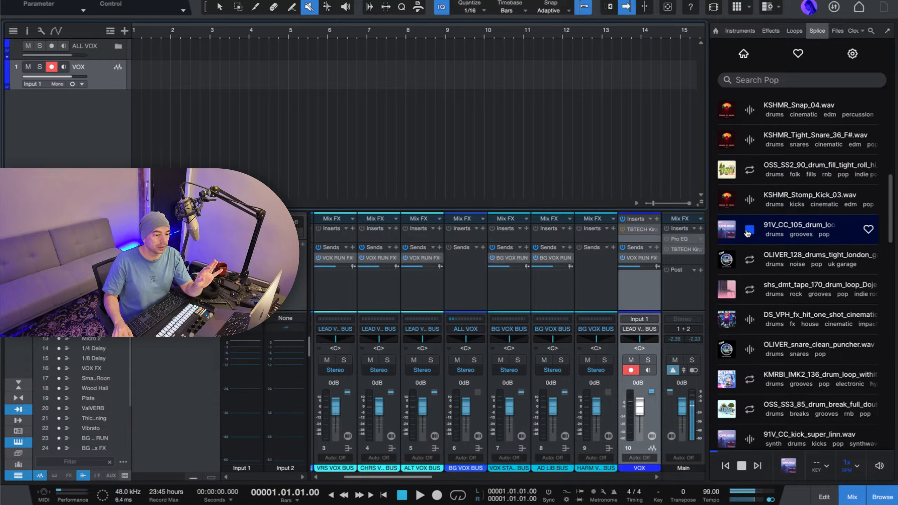
click(748, 231)
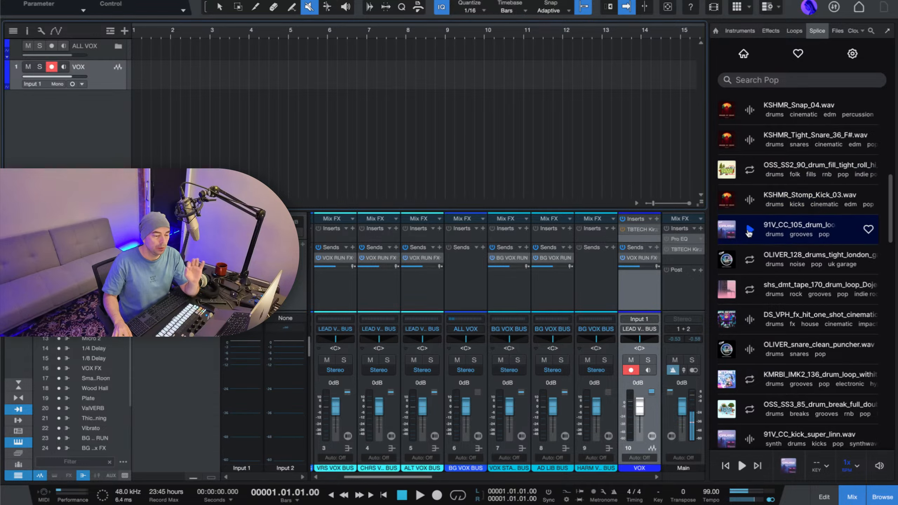
click(749, 231)
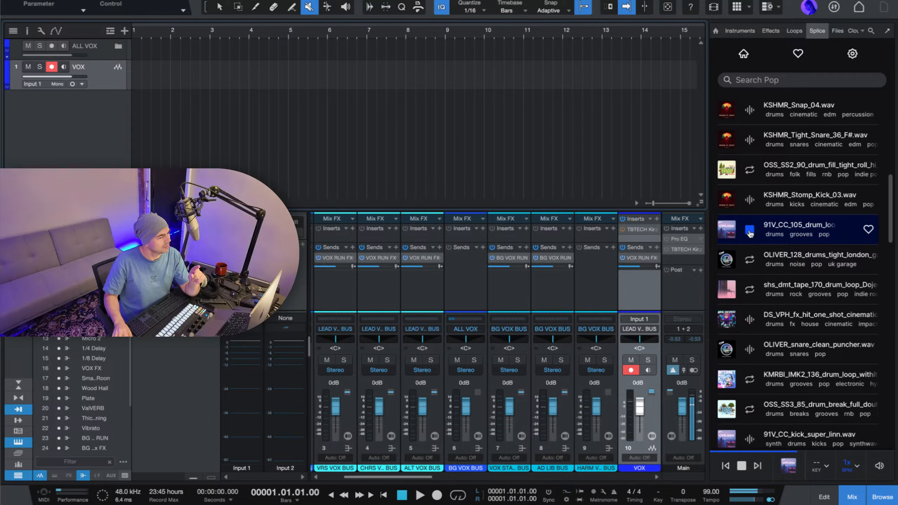
Audition the OLIVER_128 drums, the DS_VPH one-shot hit and the KMRBI_IMK2_136 drum loop.
click(749, 262)
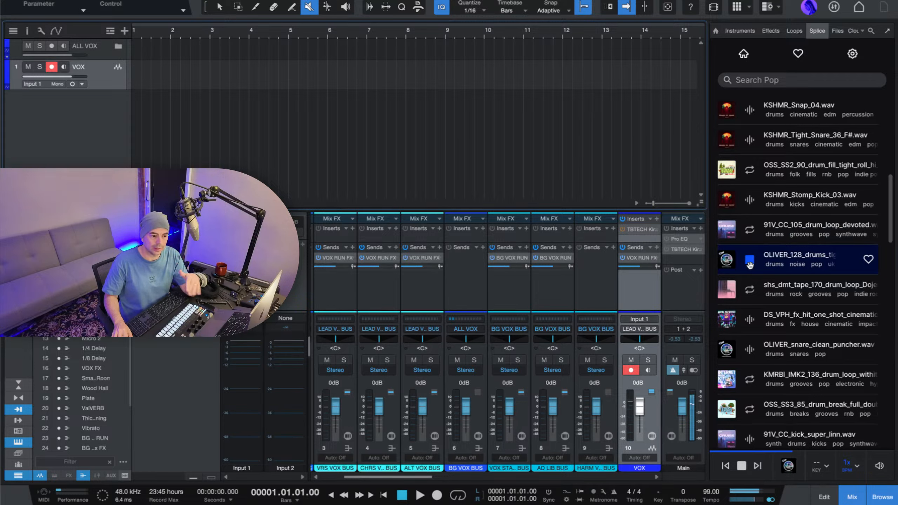
click(750, 320)
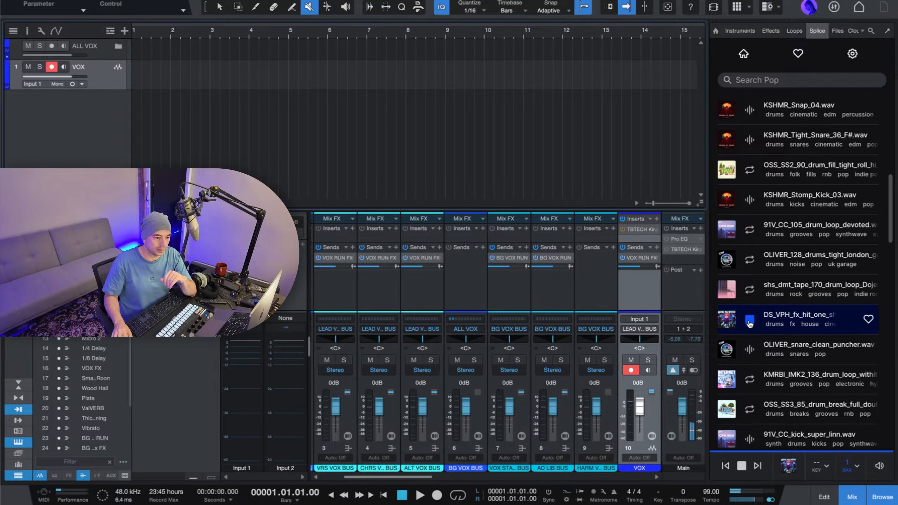
click(750, 379)
scroll(749, 381, down, 1)
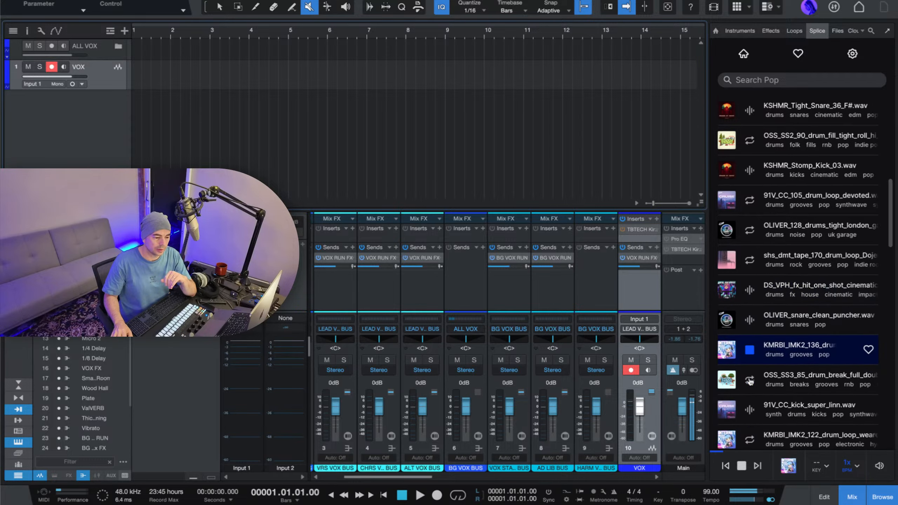
scroll(749, 381, down, 4)
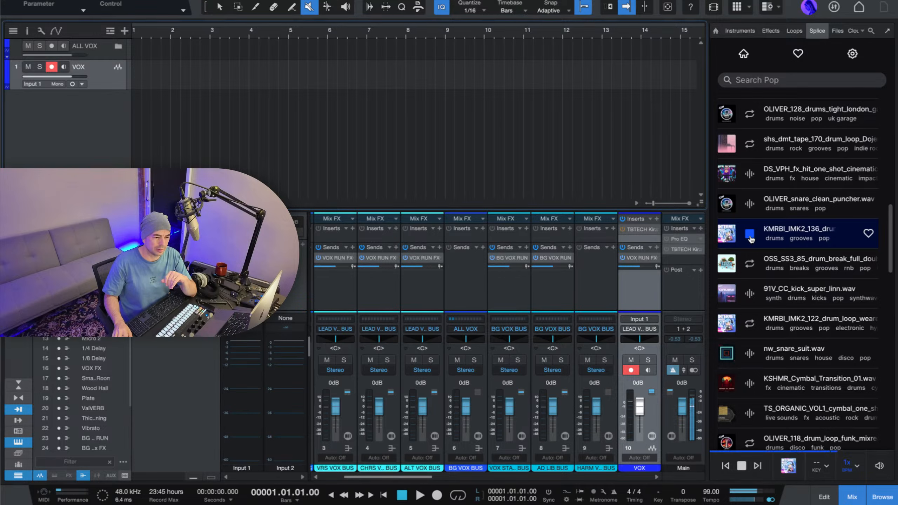
Compare the OSS_SS3_85 drum break with the KMRBI_IMK2_136 drum loop by previewing both, and stop the playback.
click(750, 237)
click(750, 266)
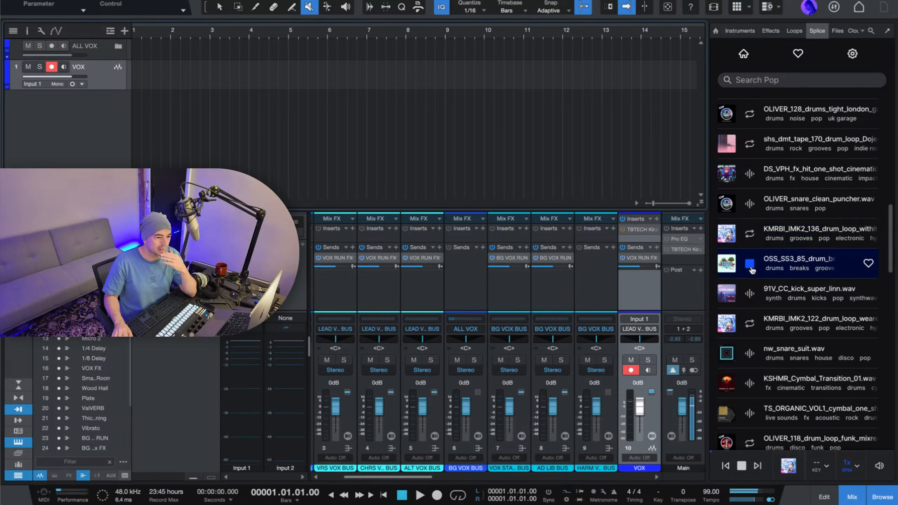
click(750, 234)
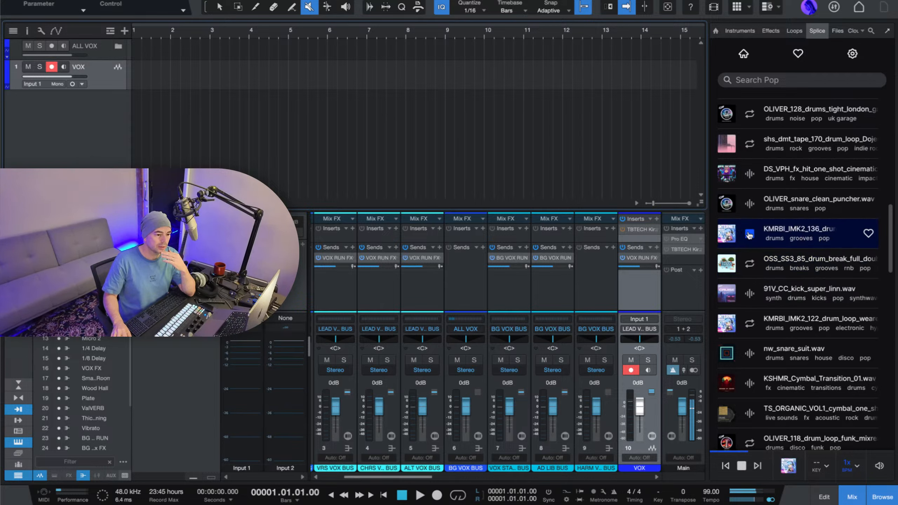
click(750, 235)
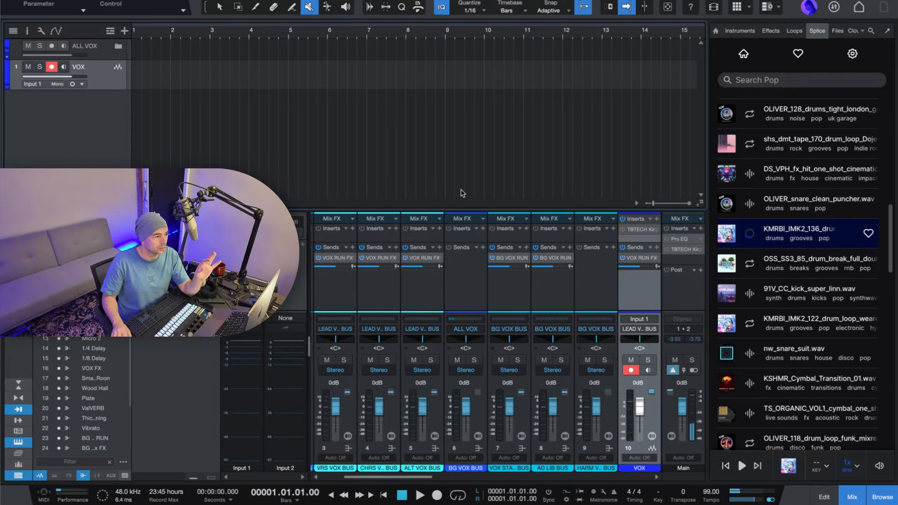
Place the KMRBI_IMK2_136_drum_loop_withit sample at bar 1 of the VOX track, close the transfers window and increase the track's height.
drag(462, 193, 155, 76)
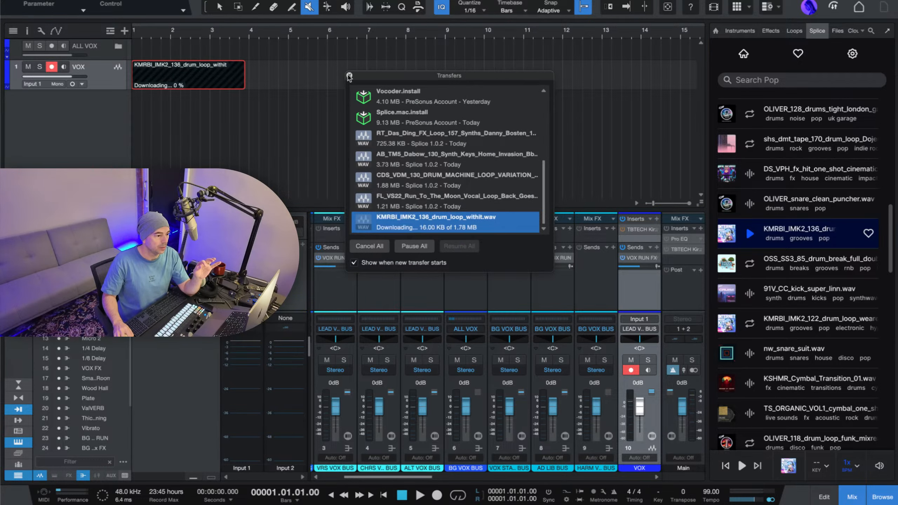
drag(469, 79, 582, 86)
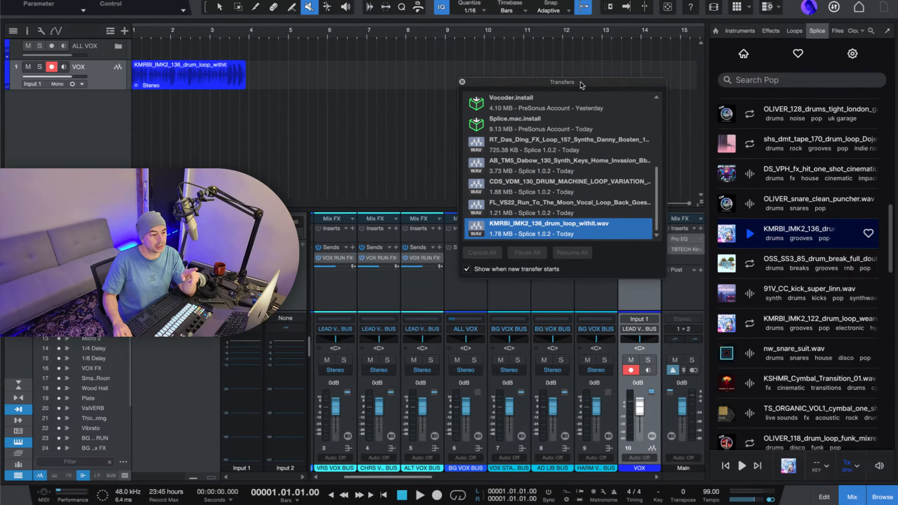
click(462, 83)
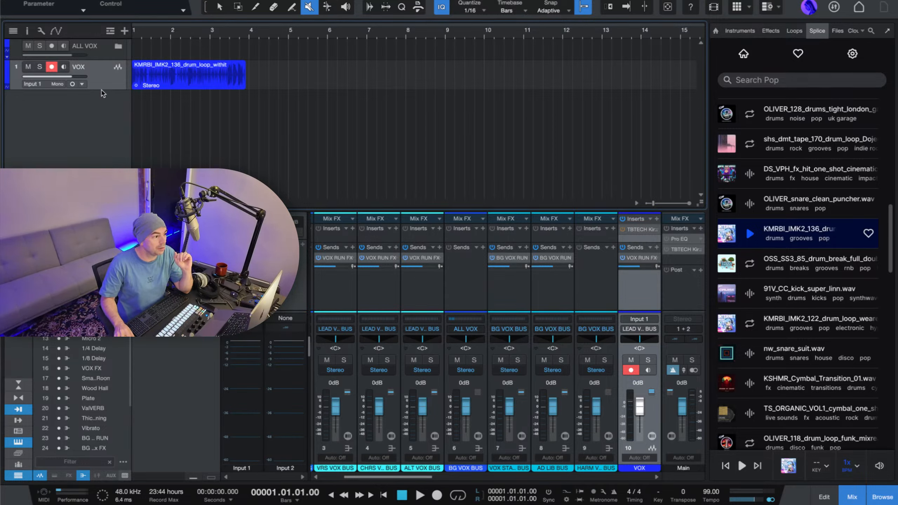
drag(102, 96, 112, 155)
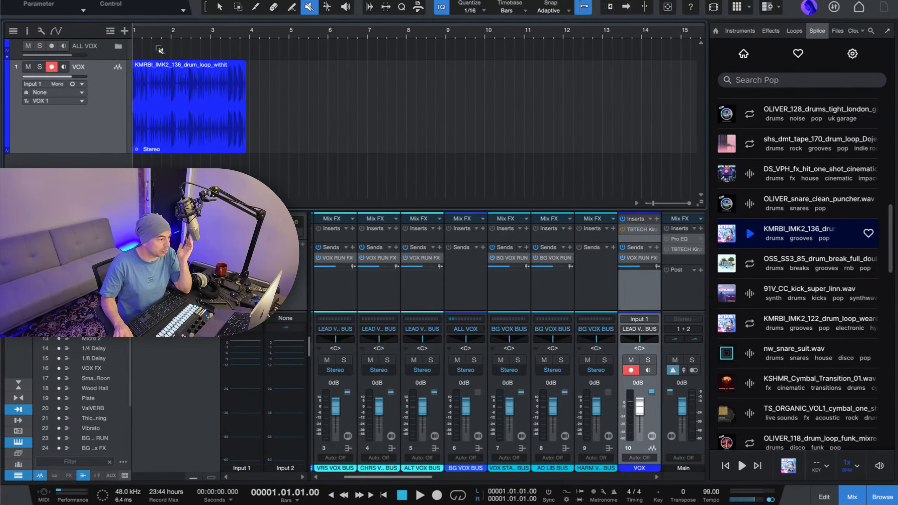
Time-stretch the KMRBI_IMK2_136_drum_loop_withit clip on the VOX track to end at bar 5, and place the playhead at bar 3.
scroll(143, 35, up, 3)
scroll(143, 34, down, 4)
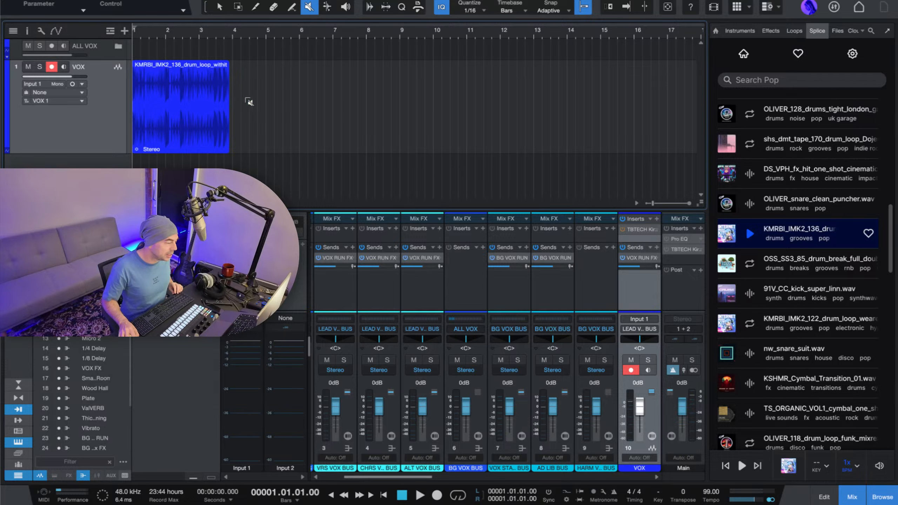
click(221, 9)
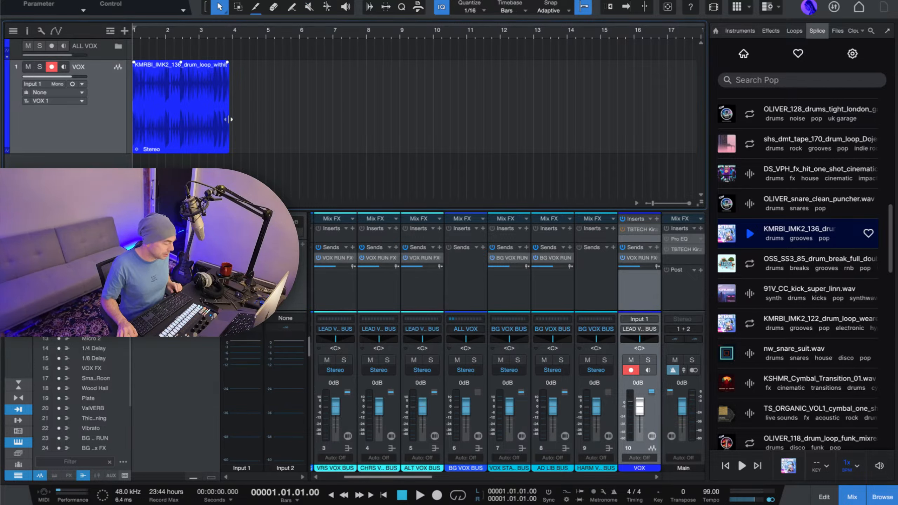
drag(228, 119, 268, 123)
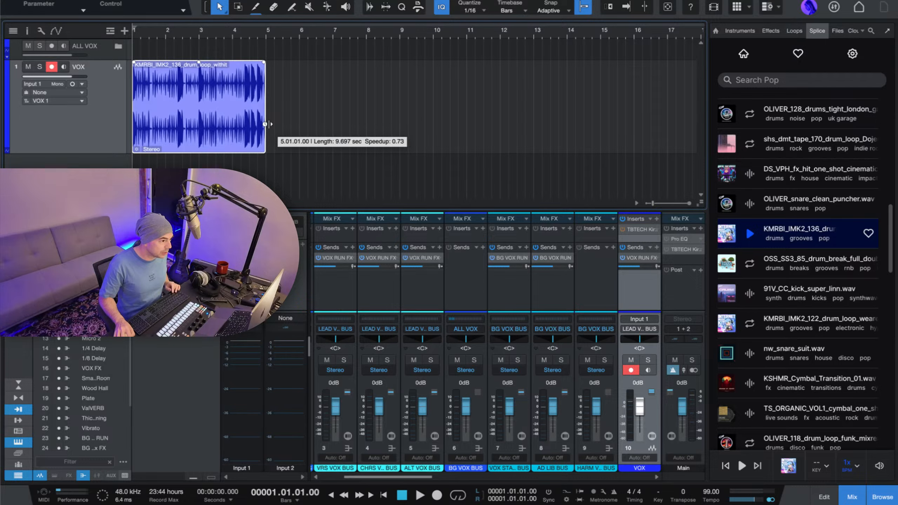
click(201, 34)
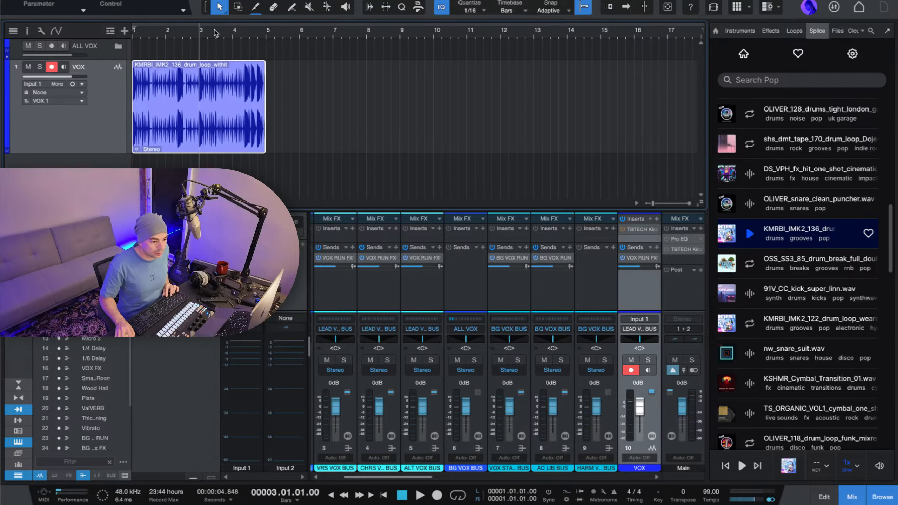
scroll(216, 33, down, 1)
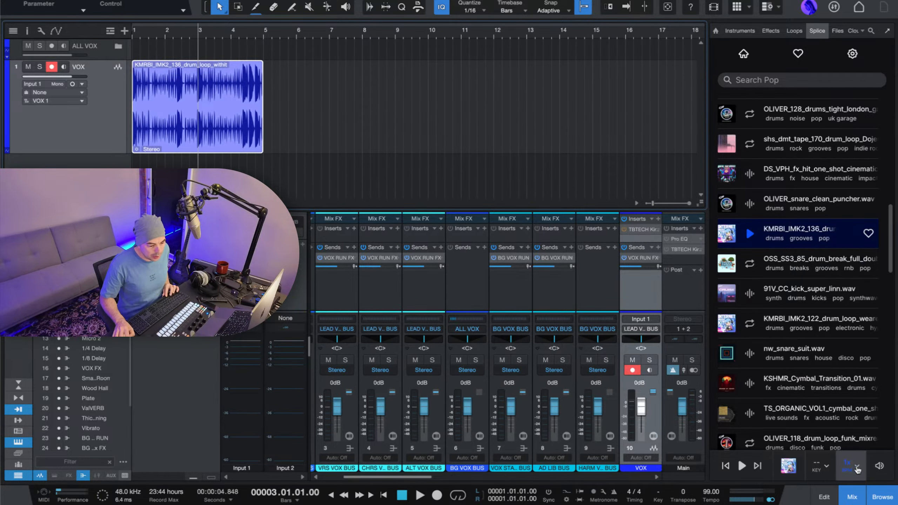
Check Splice's Transpose options and its Settings page, and return to the Splice home page.
click(825, 467)
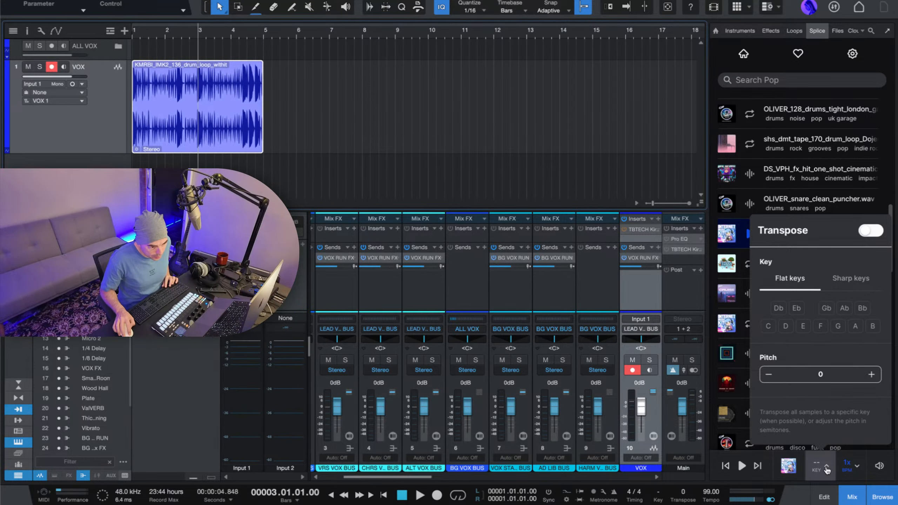
click(826, 469)
scroll(829, 293, up, 12)
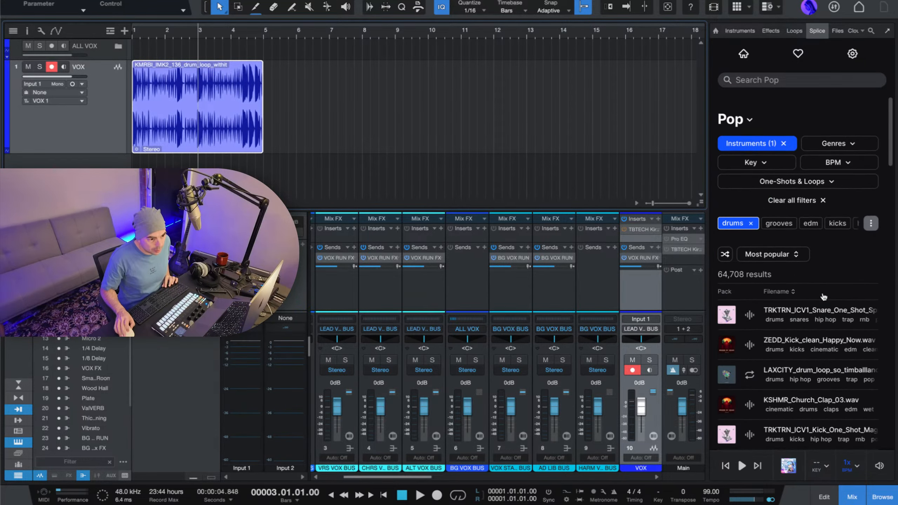
click(853, 54)
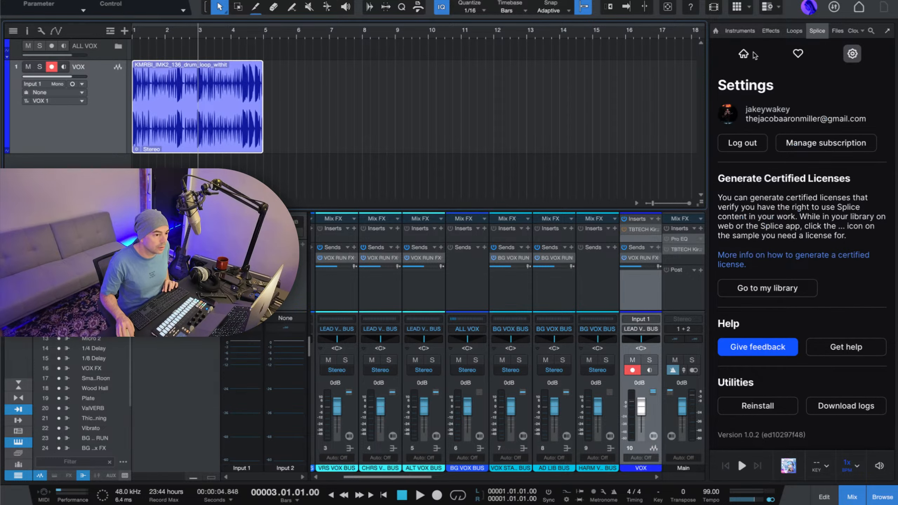
click(744, 54)
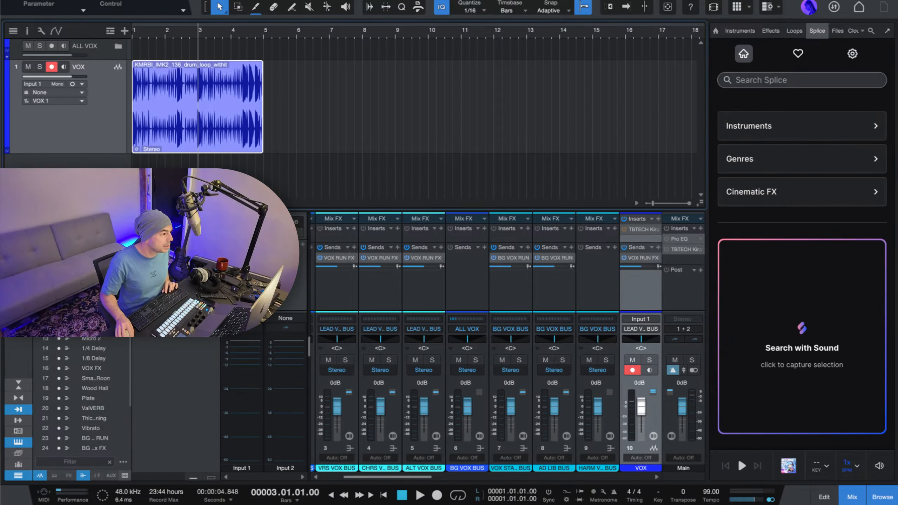
Save the current song and close it.
click(39, 1)
mouse_move(79, 0)
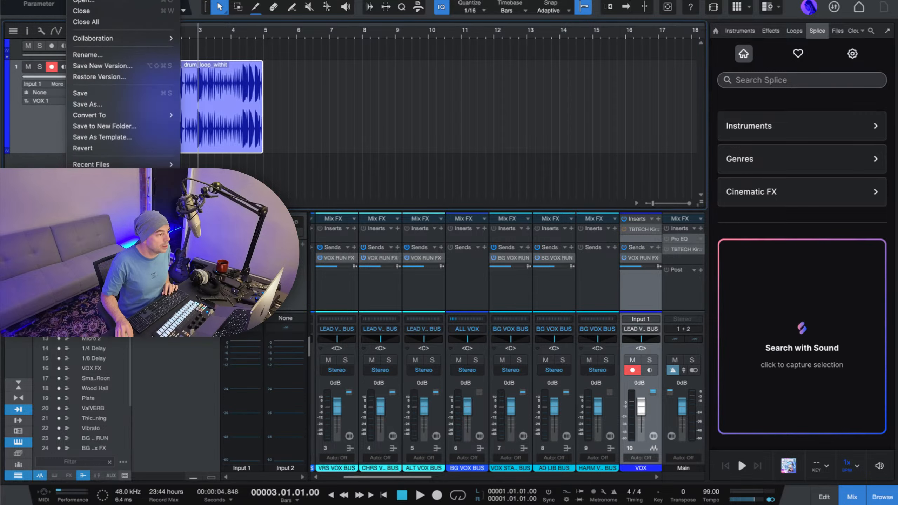
click(86, 95)
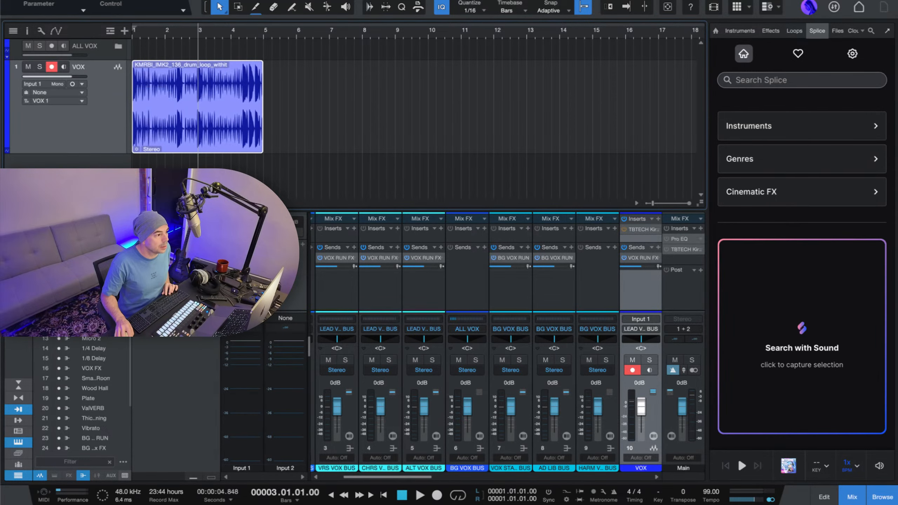
click(79, 1)
click(83, 5)
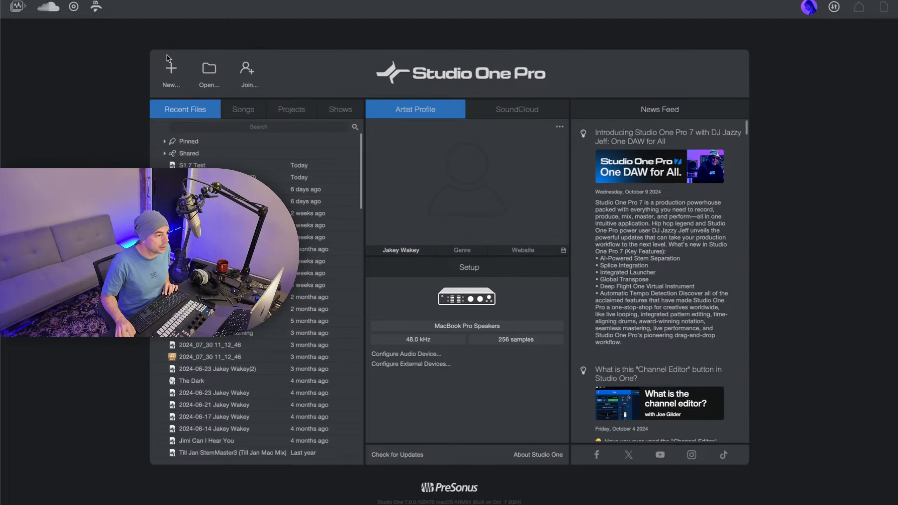
Create a song from the Vox Run 1 user template with the tempo set to 110 BPM.
click(169, 73)
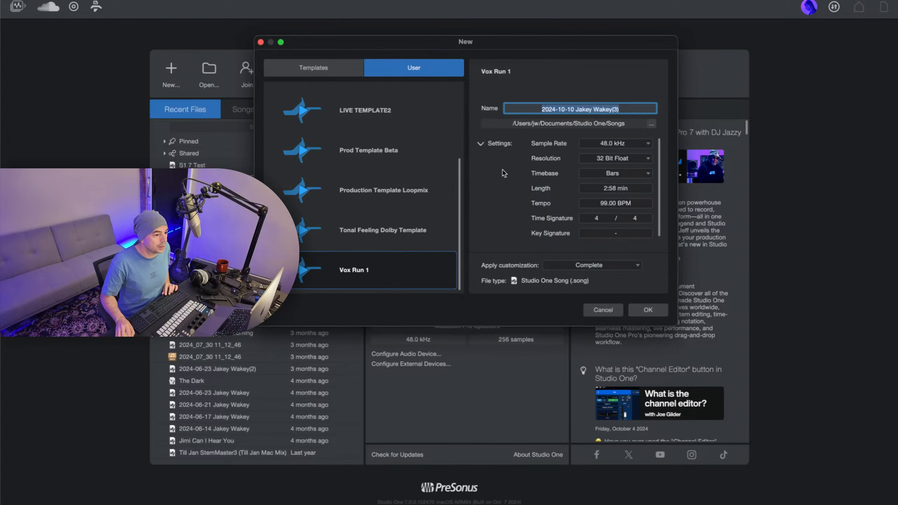
scroll(489, 178, down, 2)
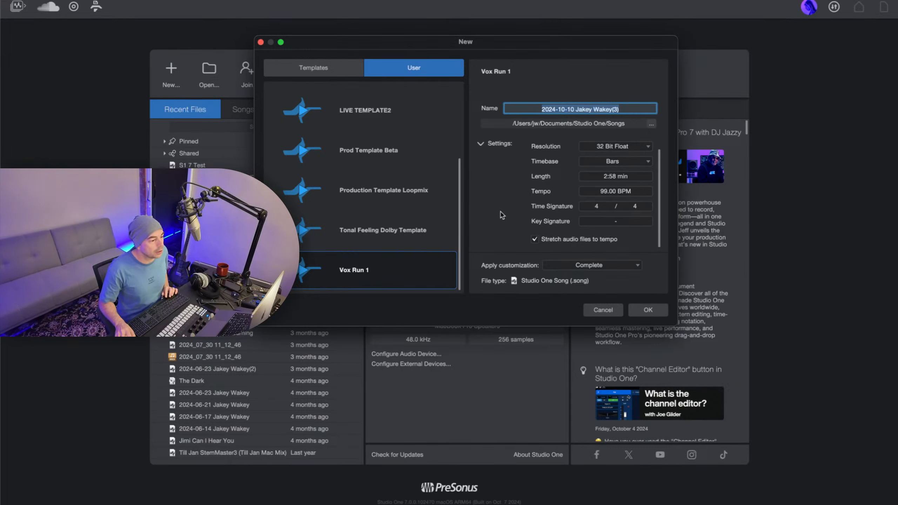
scroll(621, 195, down, 7)
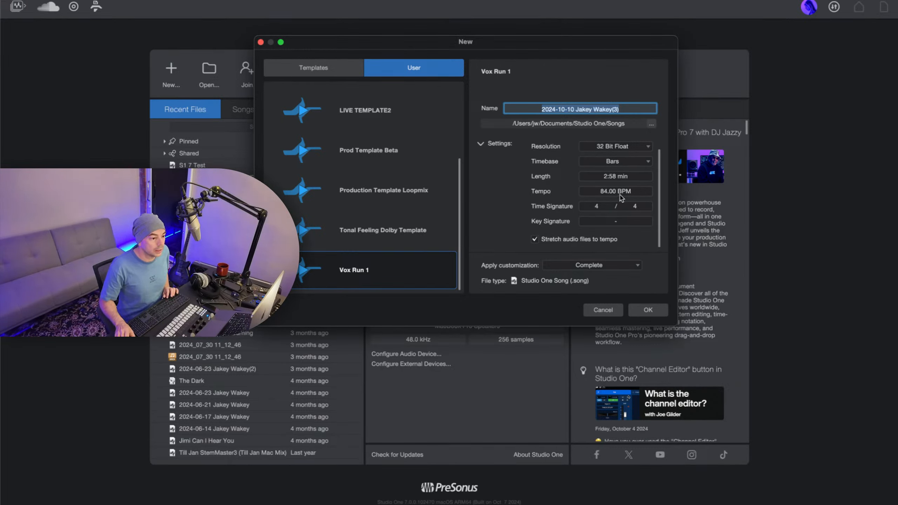
click(621, 195)
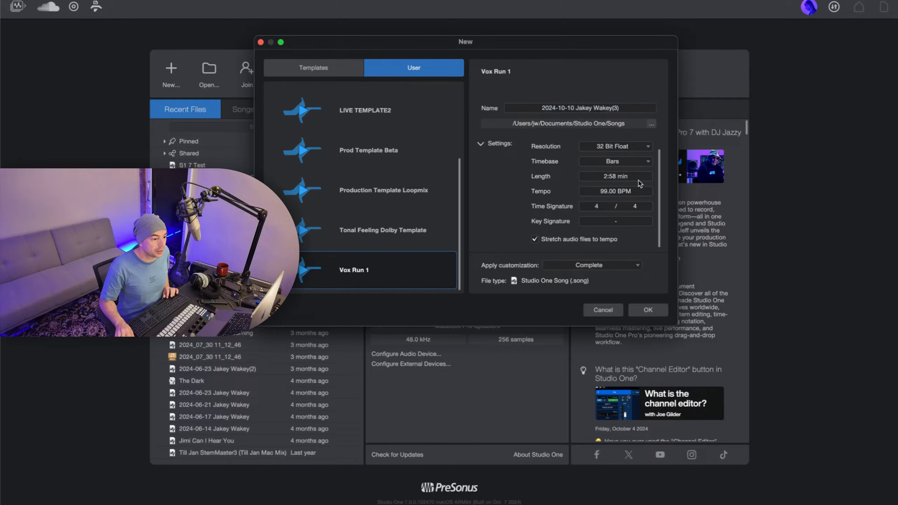
drag(639, 181, 592, 186)
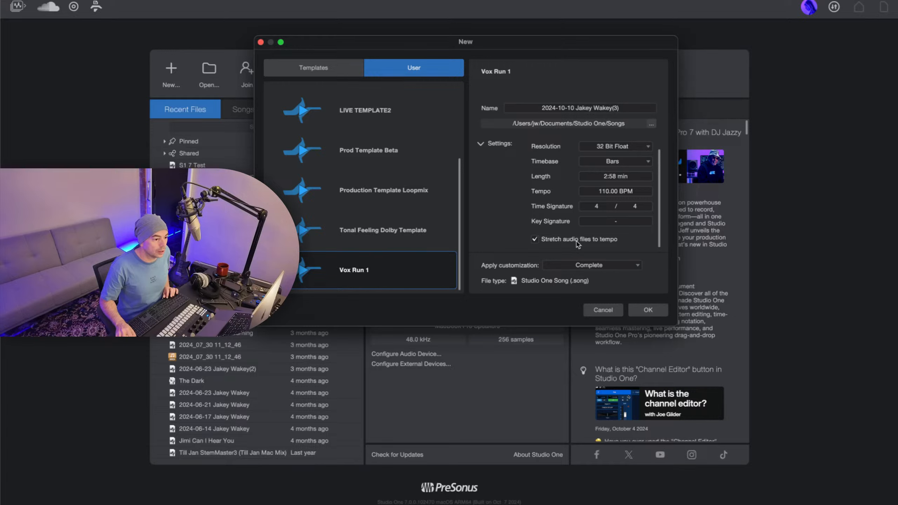
click(648, 310)
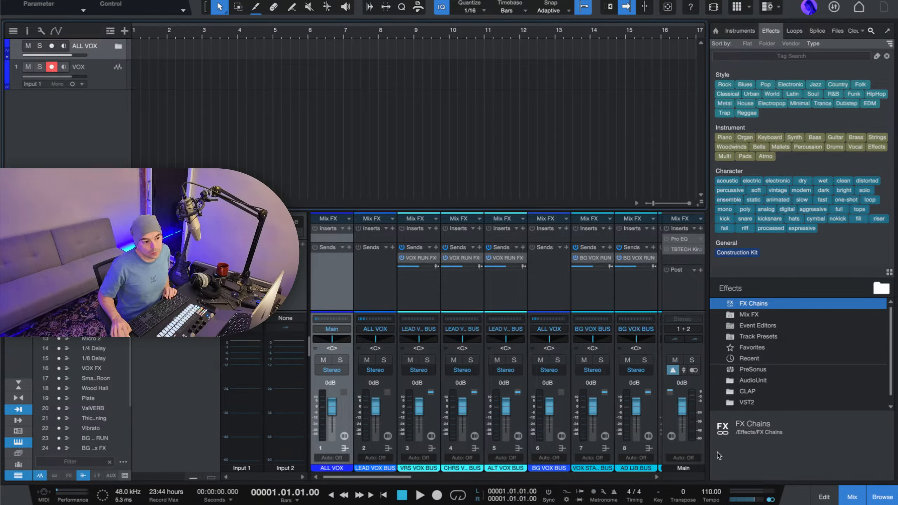
Open the Splice browser and list all samples of the Drums instrument category.
click(816, 31)
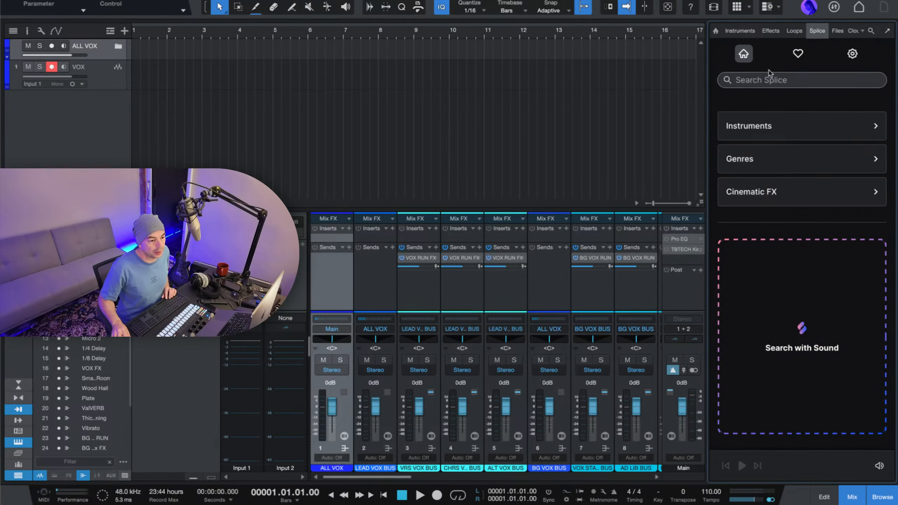
click(782, 132)
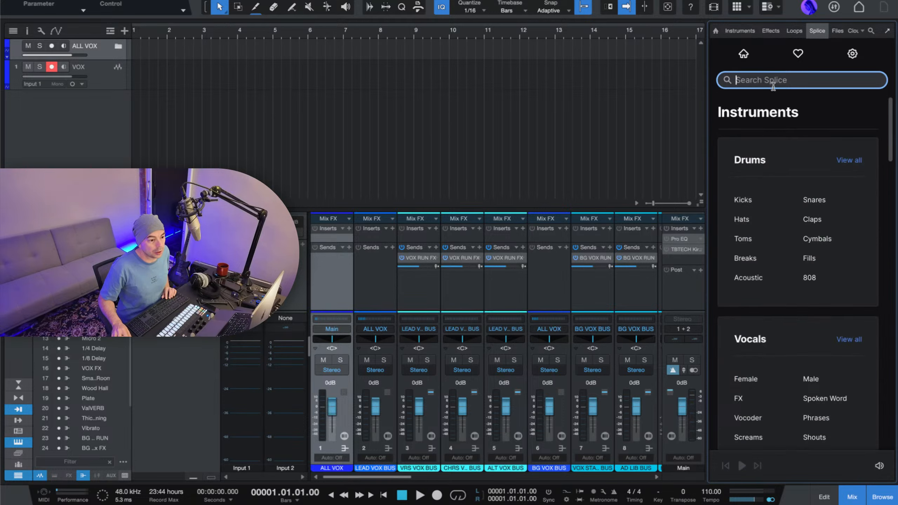
click(829, 161)
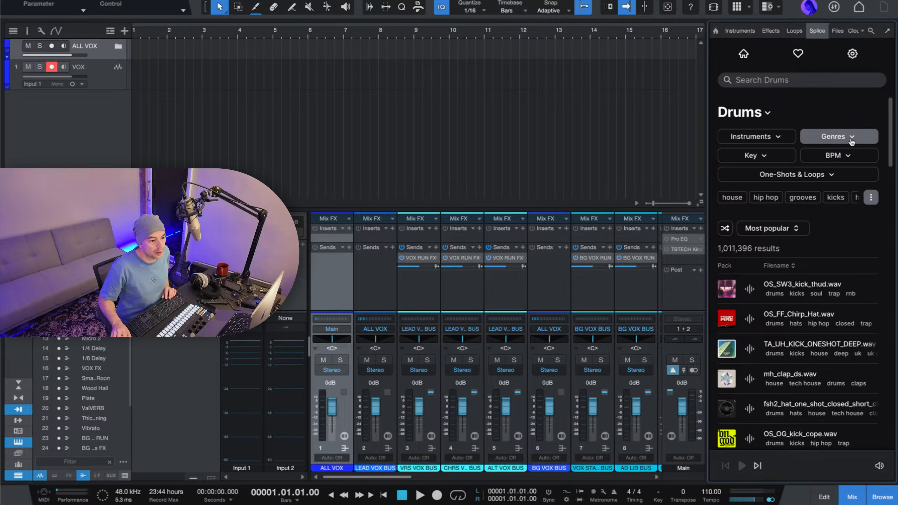
Look through the genre filter options for the Drums samples and close the list.
click(851, 138)
scroll(825, 226, down, 5)
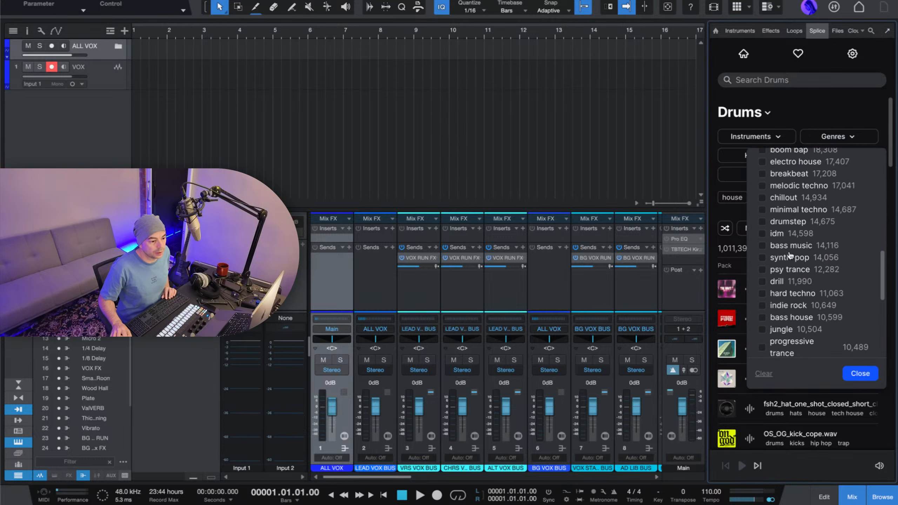
scroll(790, 255, down, 10)
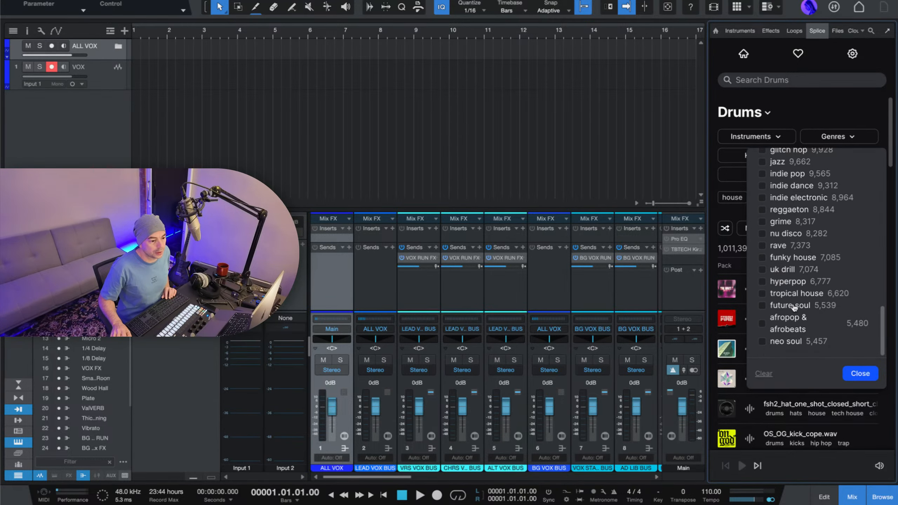
scroll(794, 307, up, 6)
scroll(794, 308, down, 2)
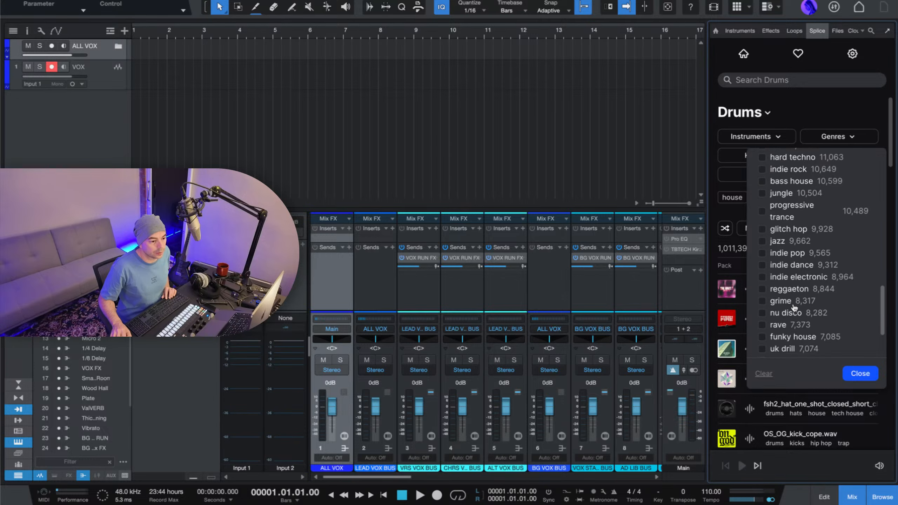
scroll(794, 307, down, 3)
scroll(794, 306, up, 10)
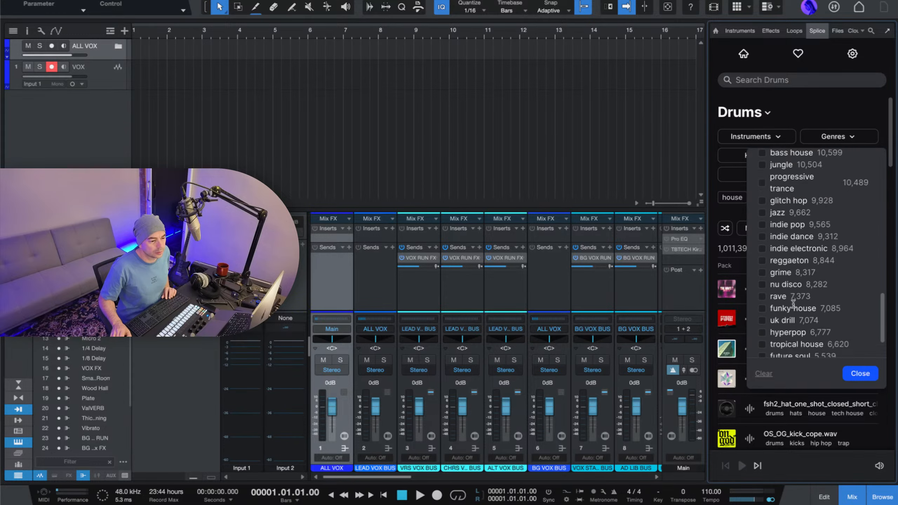
click(753, 135)
click(769, 113)
click(810, 112)
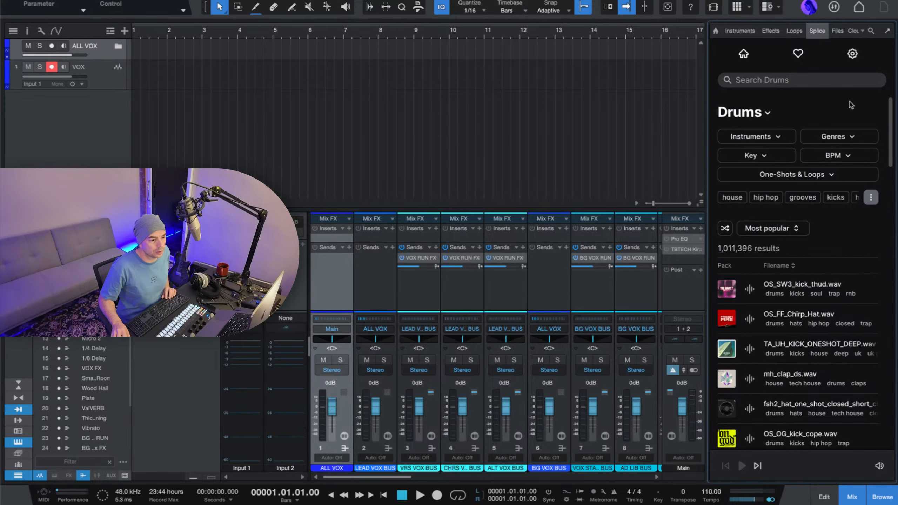
Browse Splice's Pop genre from the home page and filter its samples to the drums instrument.
click(745, 55)
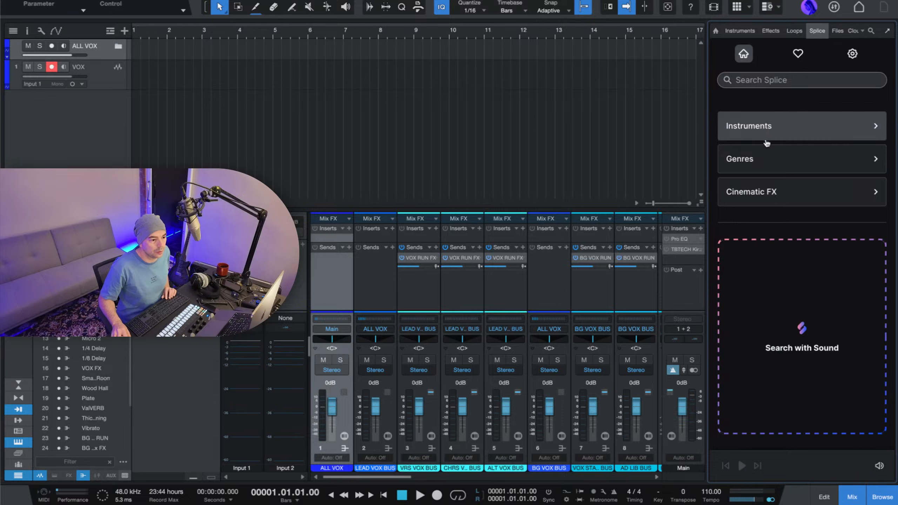
click(758, 159)
scroll(777, 205, down, 5)
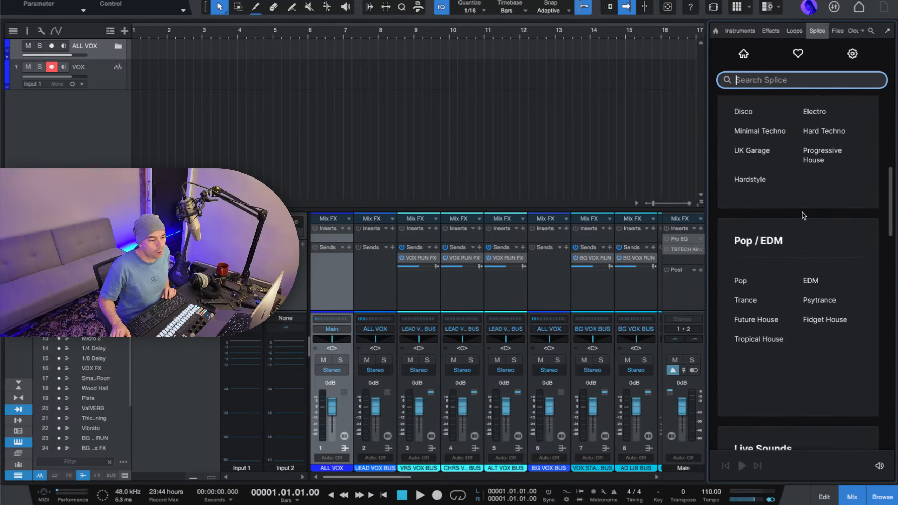
click(744, 253)
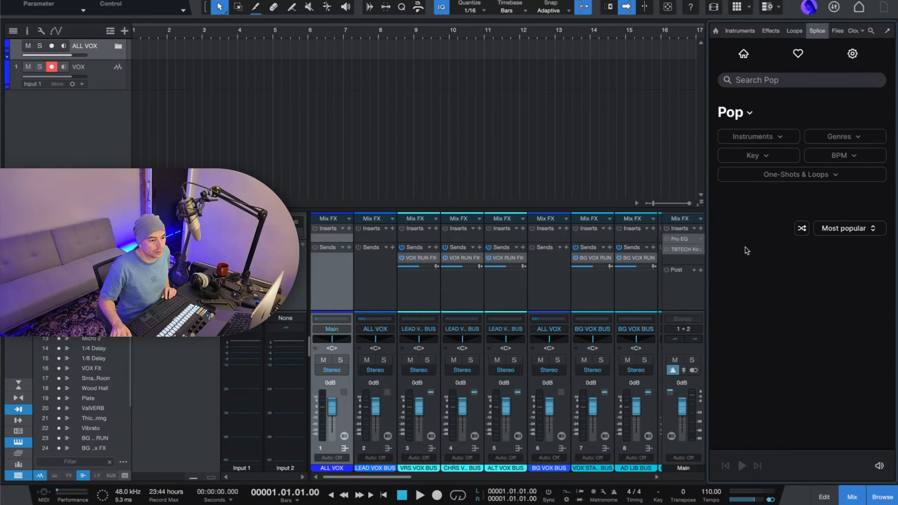
click(792, 140)
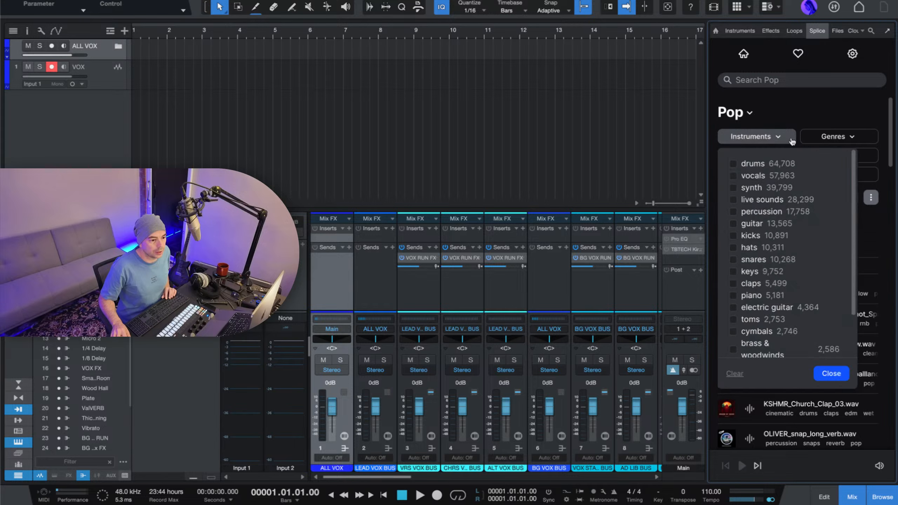
click(761, 166)
click(782, 111)
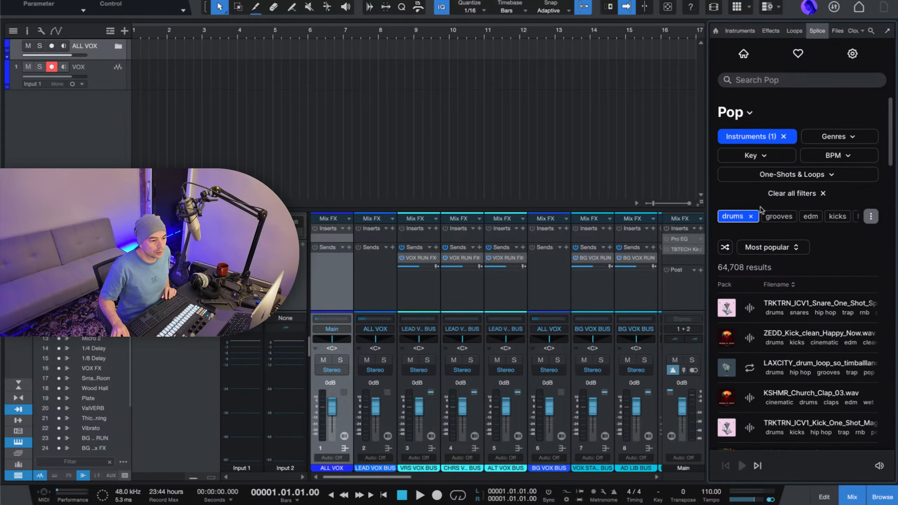
Preview the KMRBI_IMK2_136_drum_loop_withit sample and place it at bar 1 on a separate track below VOX.
scroll(774, 283, down, 15)
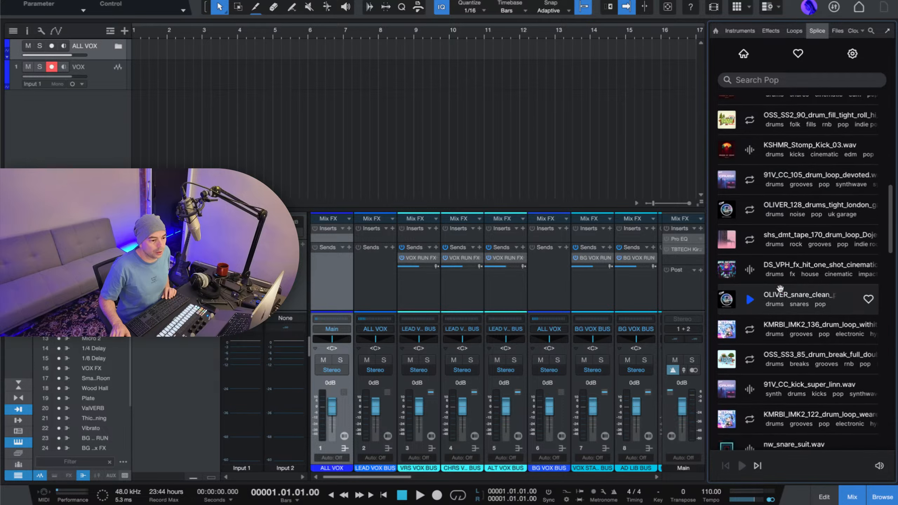
scroll(780, 289, down, 2)
click(750, 292)
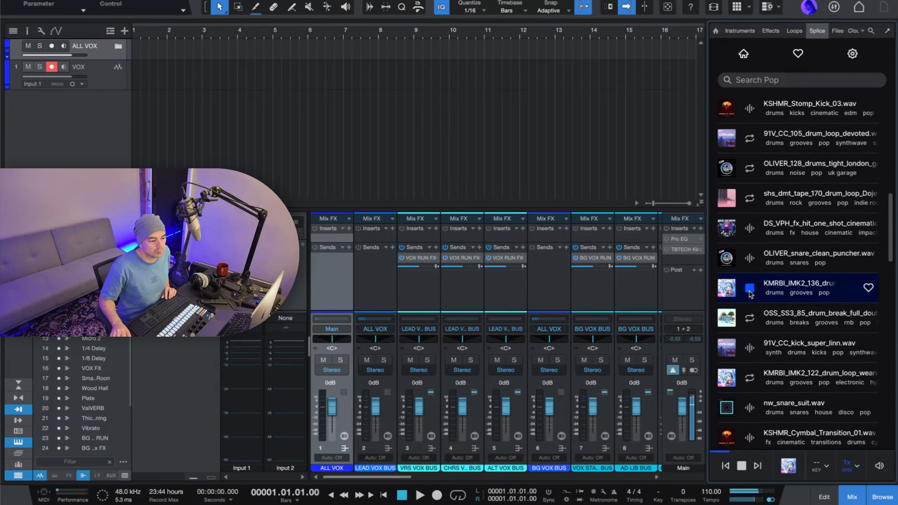
click(750, 288)
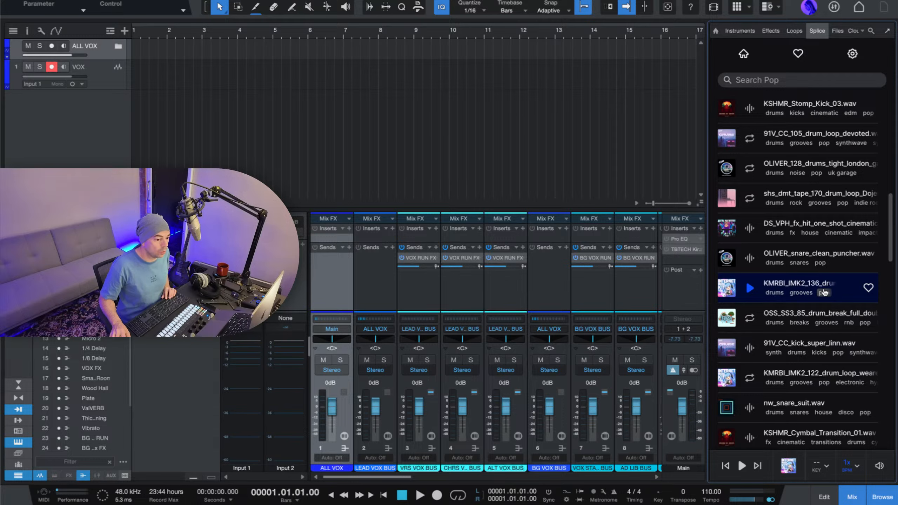
drag(824, 292, 148, 106)
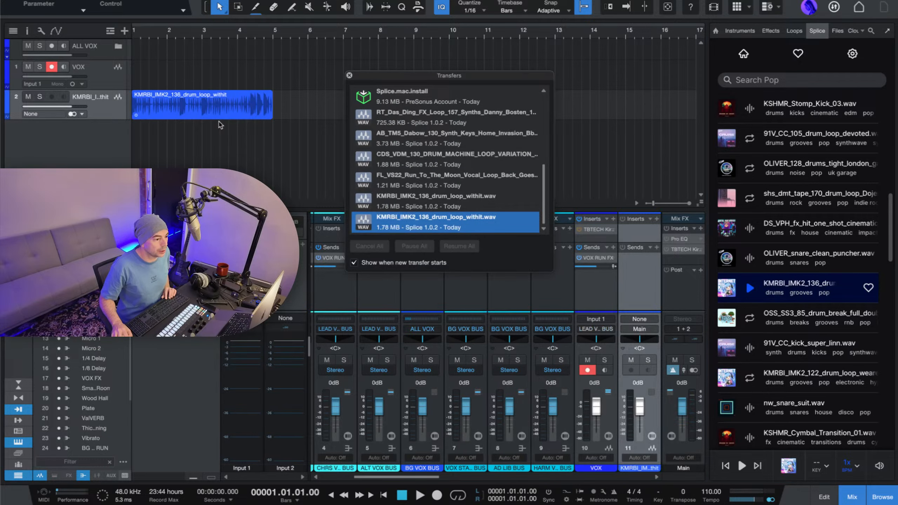
Close the transfer list, lower the drum loop track's volume to -9.5 dB and play the loop back.
click(349, 75)
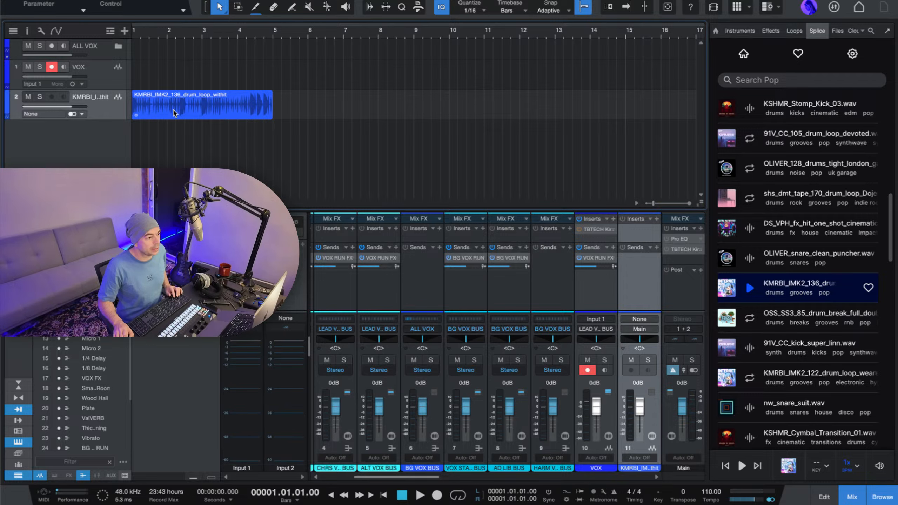
scroll(171, 33, up, 5)
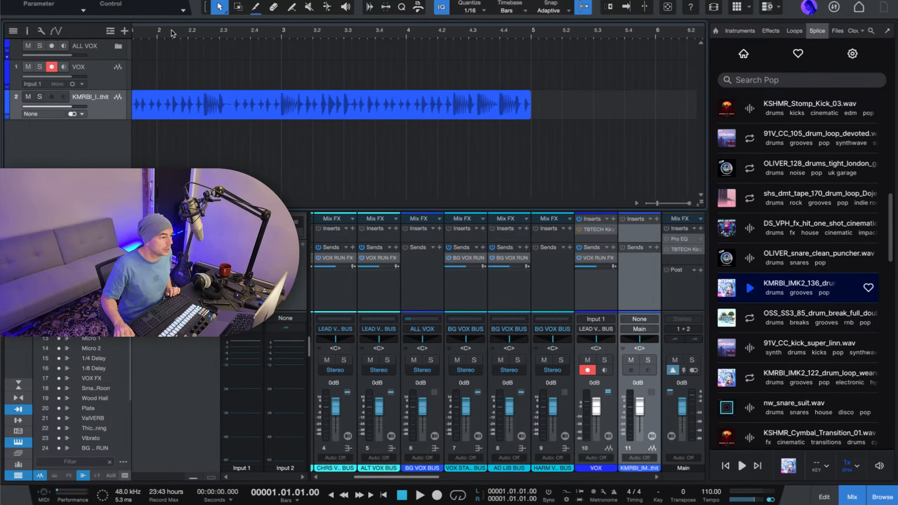
scroll(171, 33, down, 6)
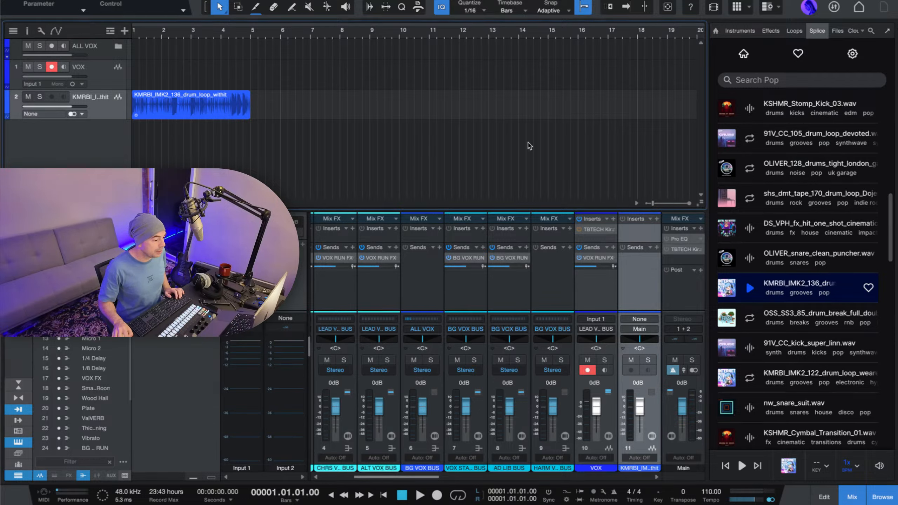
drag(639, 407, 638, 413)
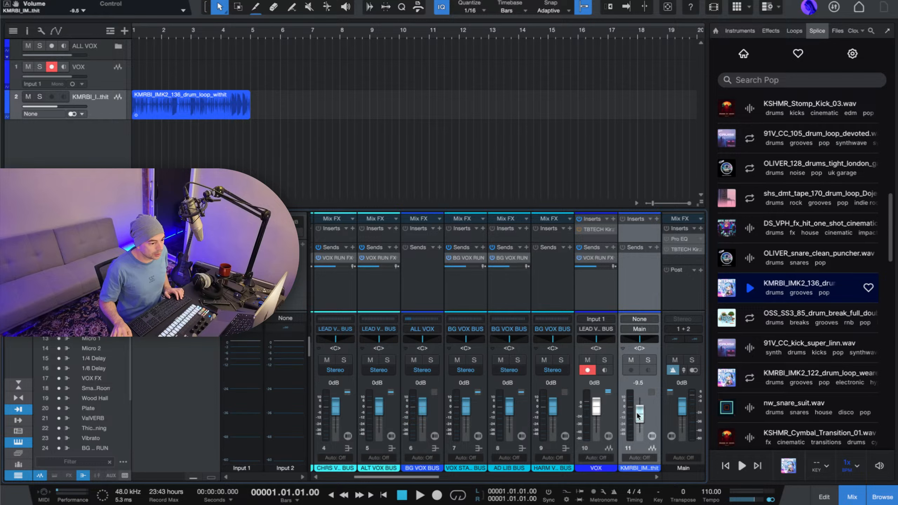
key(space)
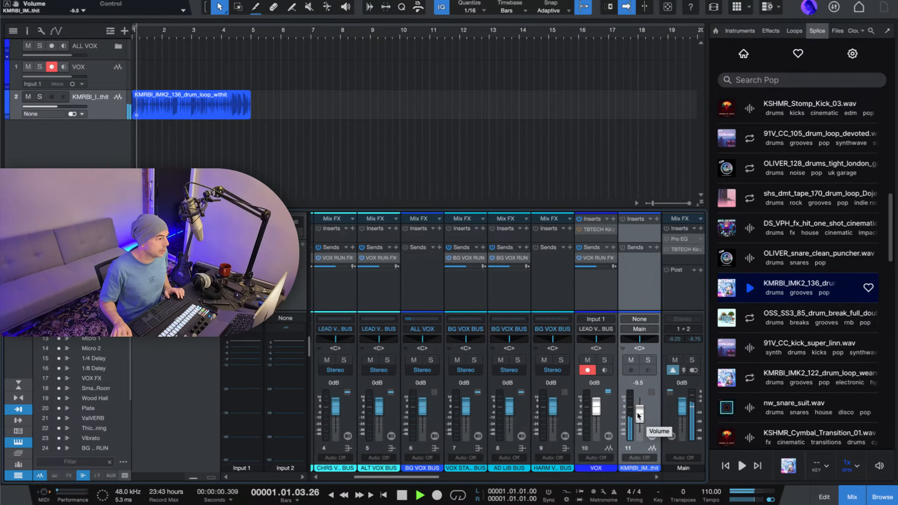
key(space)
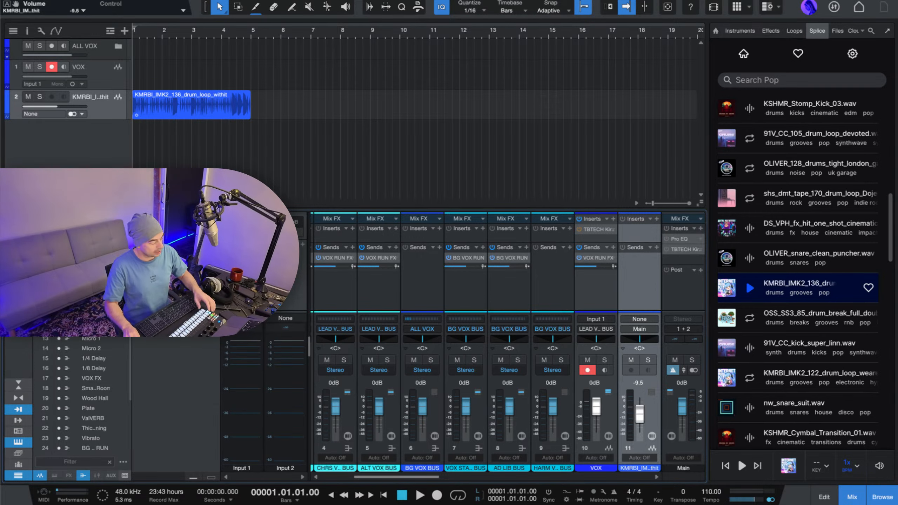
Select the VOX track and change the audio playback device to Quantum ES 2 in the preferences.
click(100, 77)
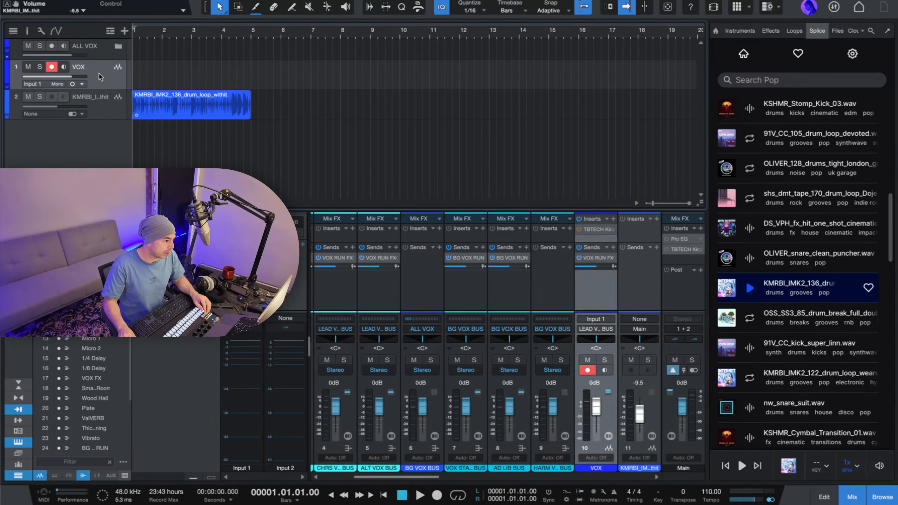
click(49, 64)
click(49, 64)
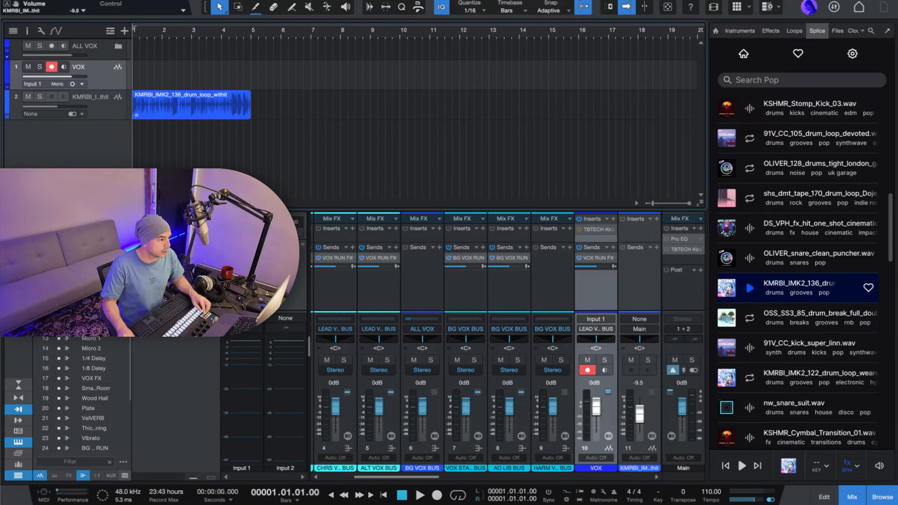
click(50, 1)
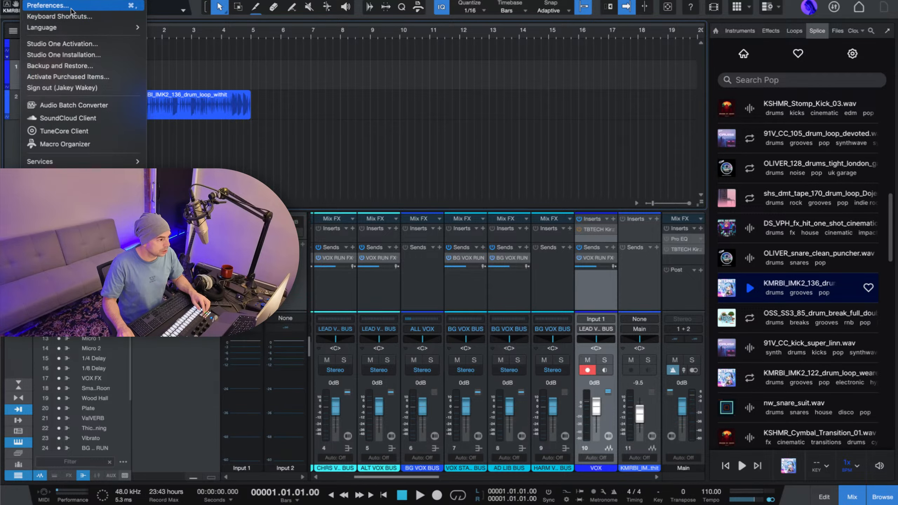
click(47, 5)
click(507, 148)
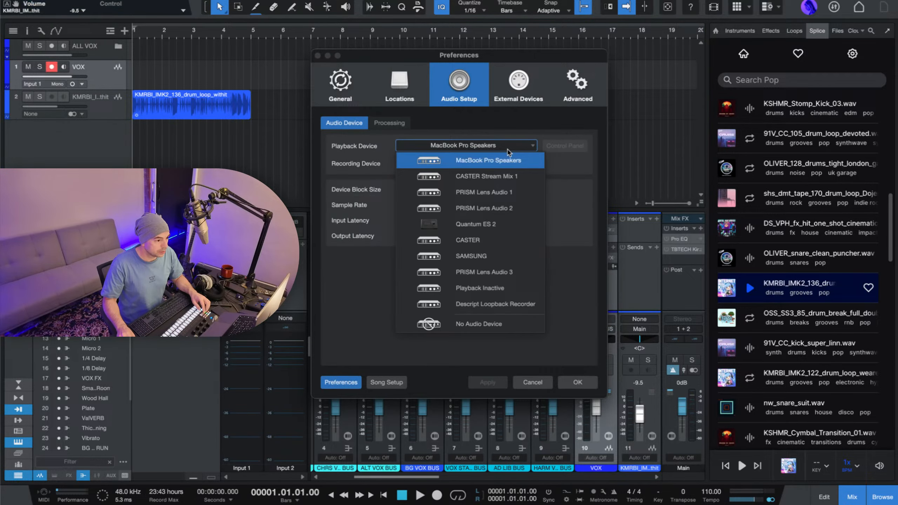
click(501, 225)
click(576, 382)
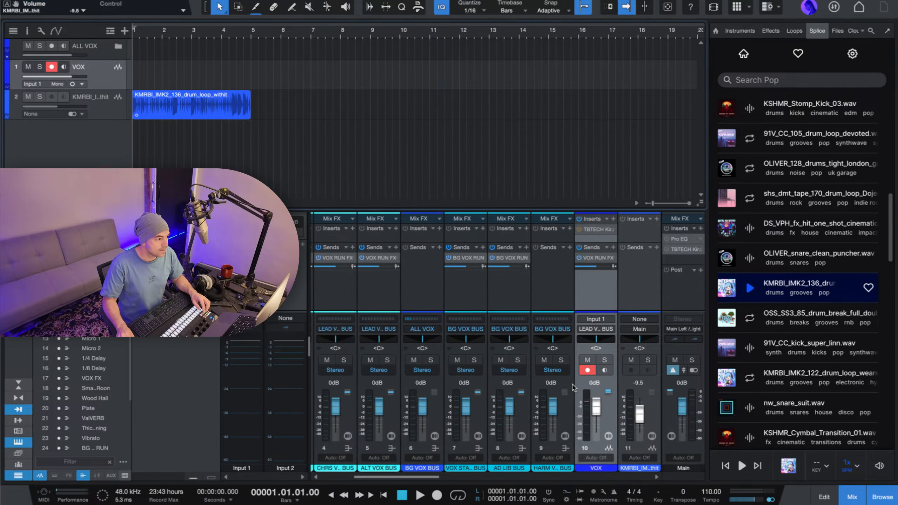
Map the song's Input 1 to hardware channel 1 and Input 2 to Mic / Line 2, and apply the routing.
click(124, 0)
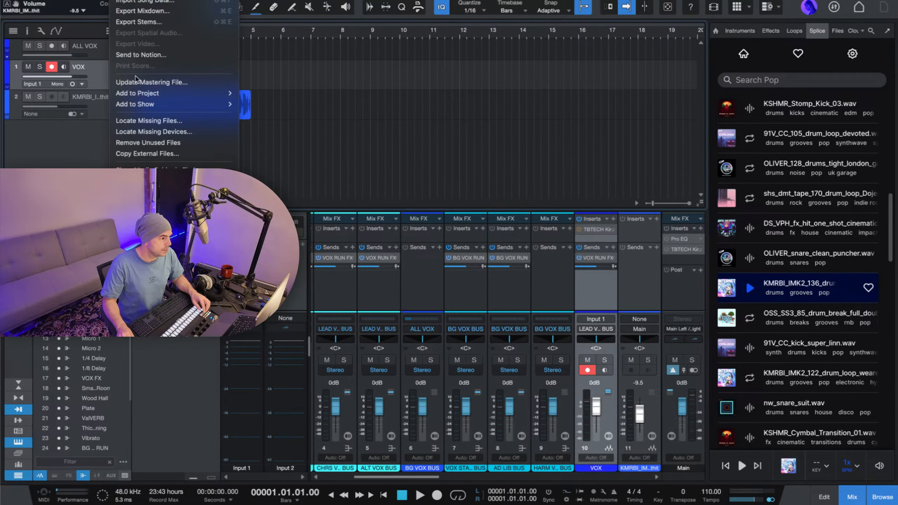
click(136, 187)
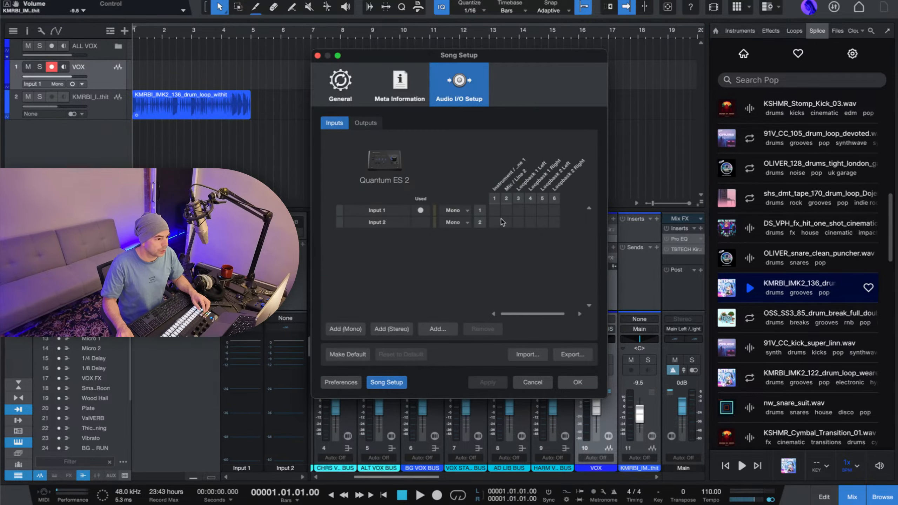
click(495, 210)
click(507, 222)
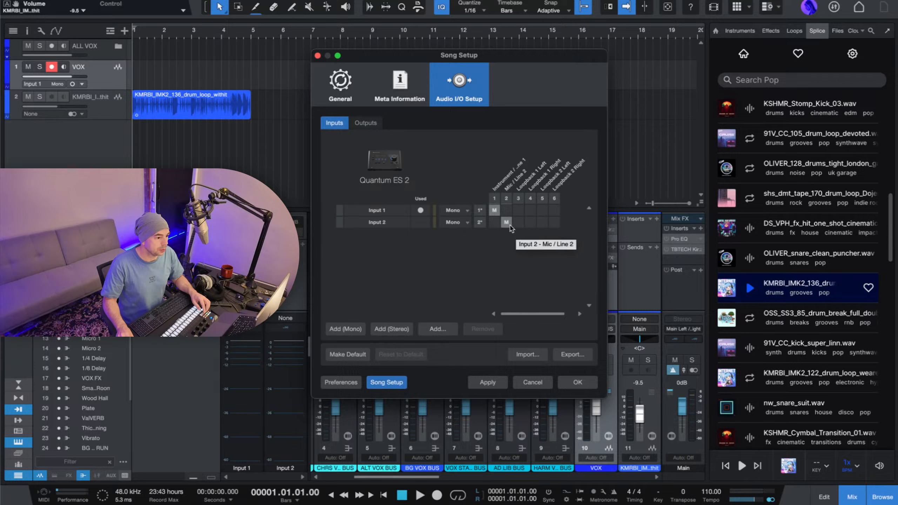
click(488, 382)
click(563, 381)
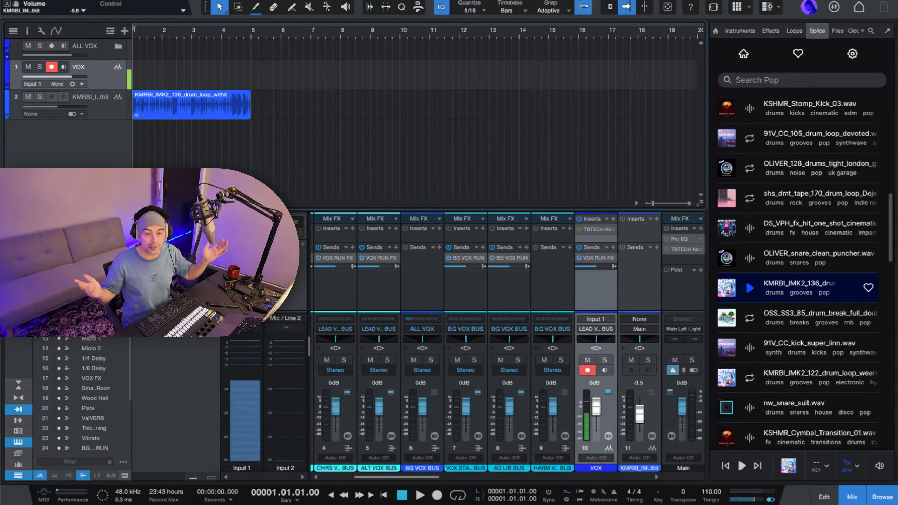
Play the song and raise the drum loop track's volume to -3.7 dB.
key(space)
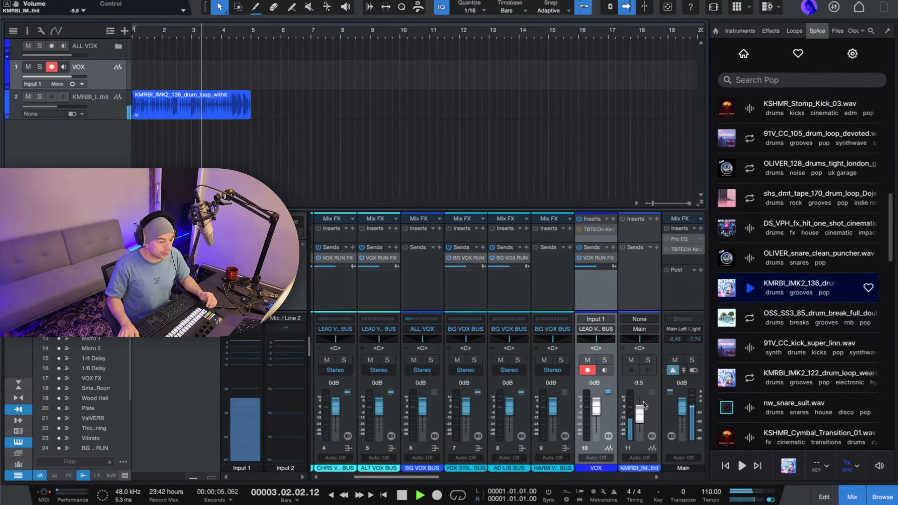
drag(643, 412, 644, 409)
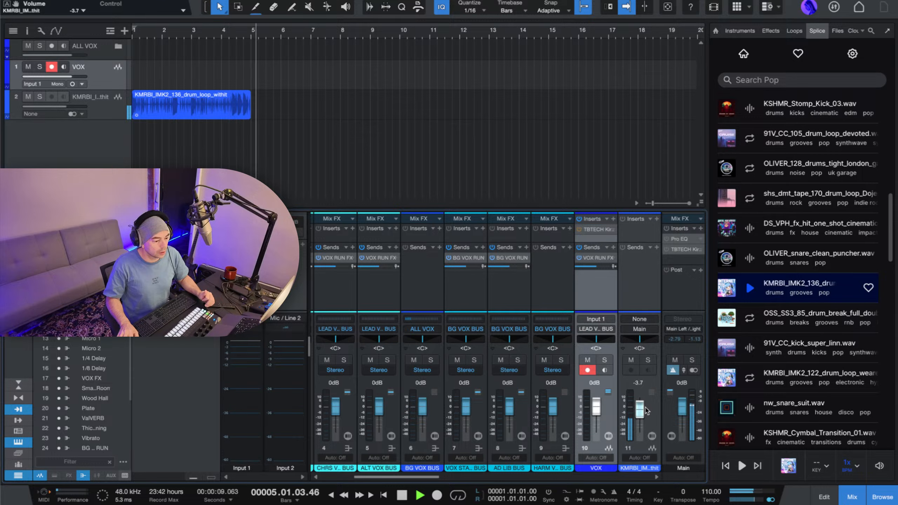
key(space)
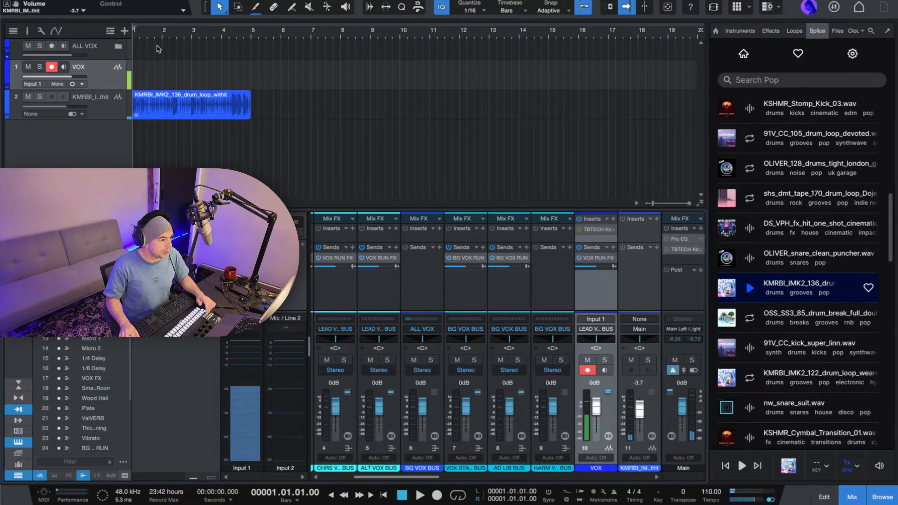
Set the loop range across the drum clip from bar 1 to bar 5 and show the Arranger track.
drag(134, 27, 252, 27)
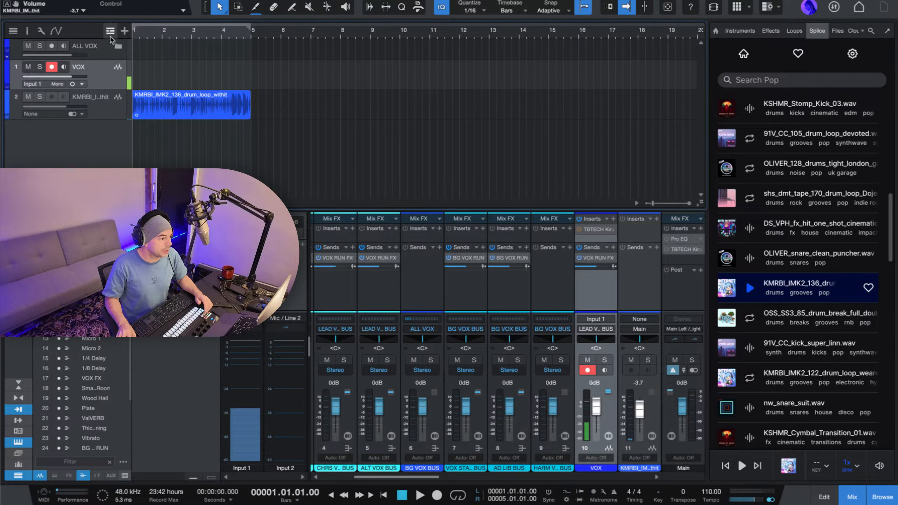
click(110, 35)
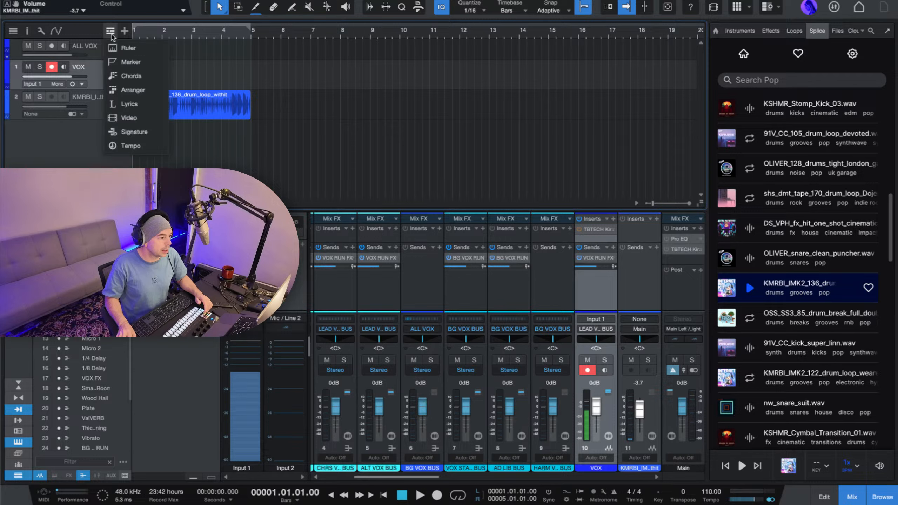
click(140, 90)
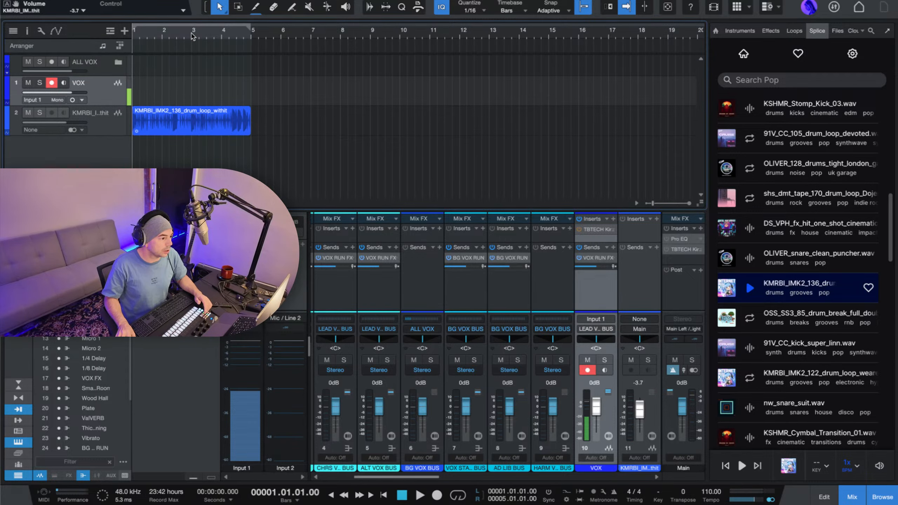
Add an Arranger section spanning bars 1 to 5 and rename it "loop".
double_click(161, 52)
right_click(163, 52)
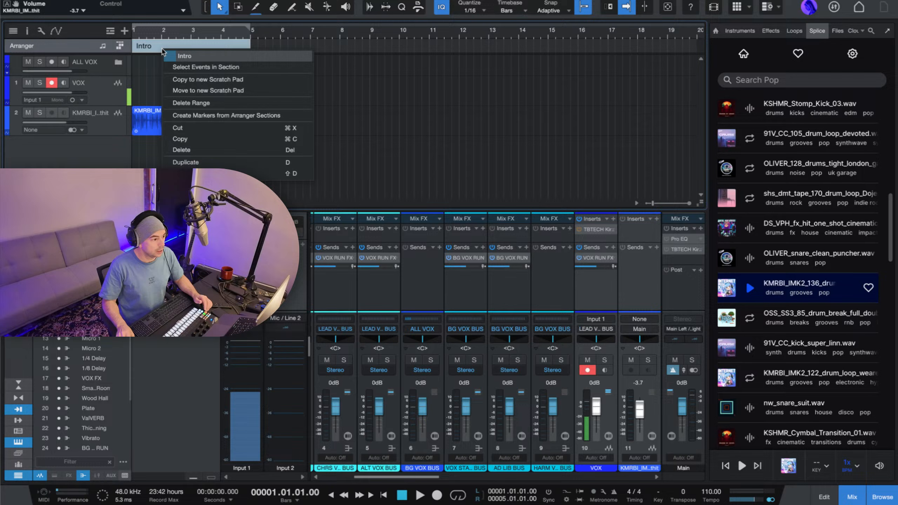
click(189, 57)
text(loo)
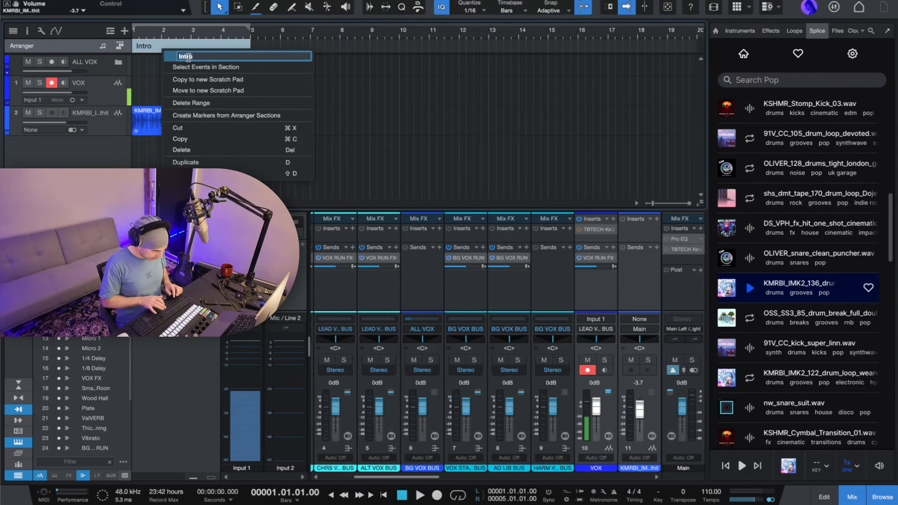
text(p)
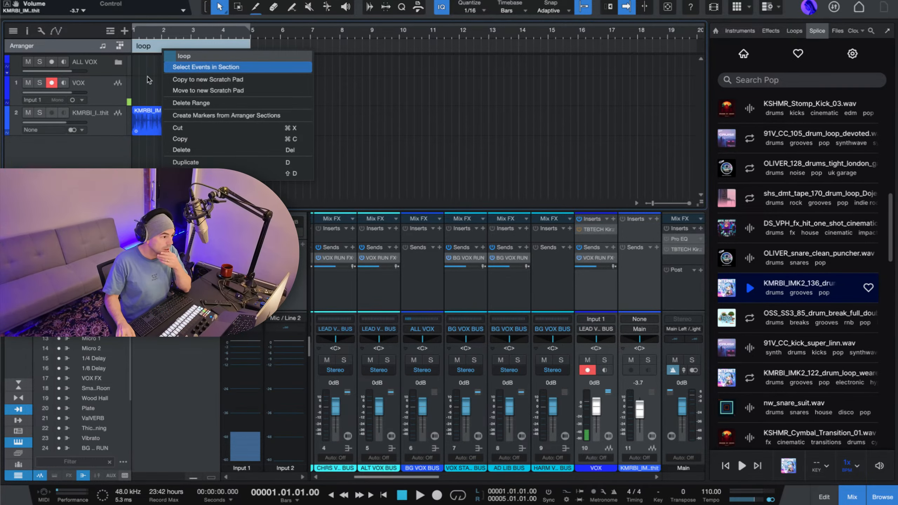
key(Return)
Play through the drum loop with the VOX track selected, stop playback and turn on looping for the song.
key(space)
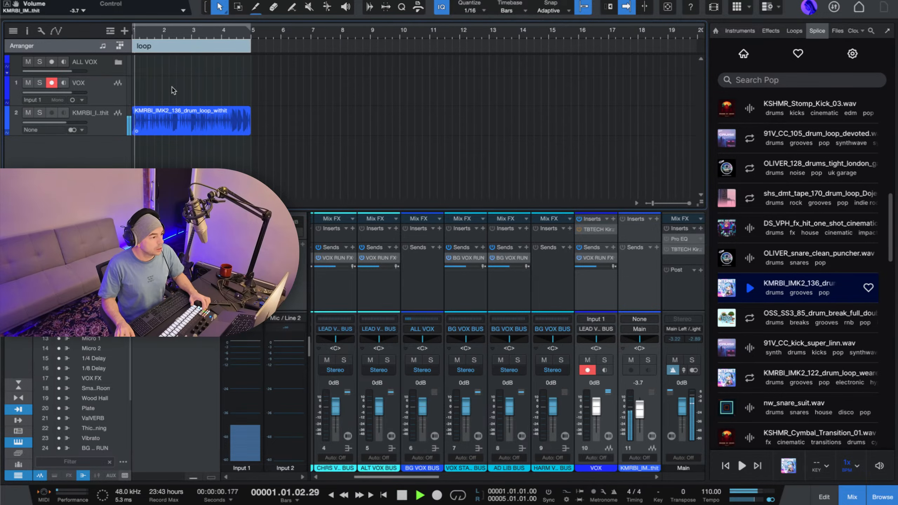
click(103, 95)
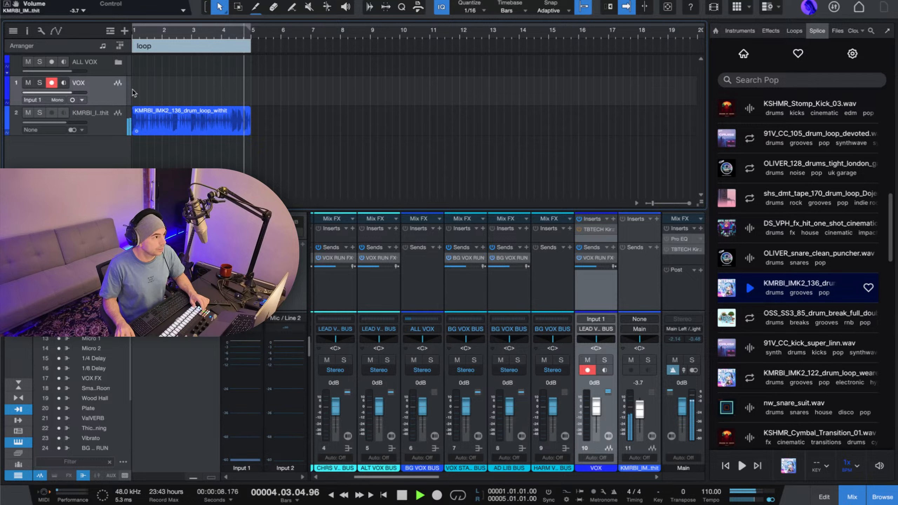
key(space)
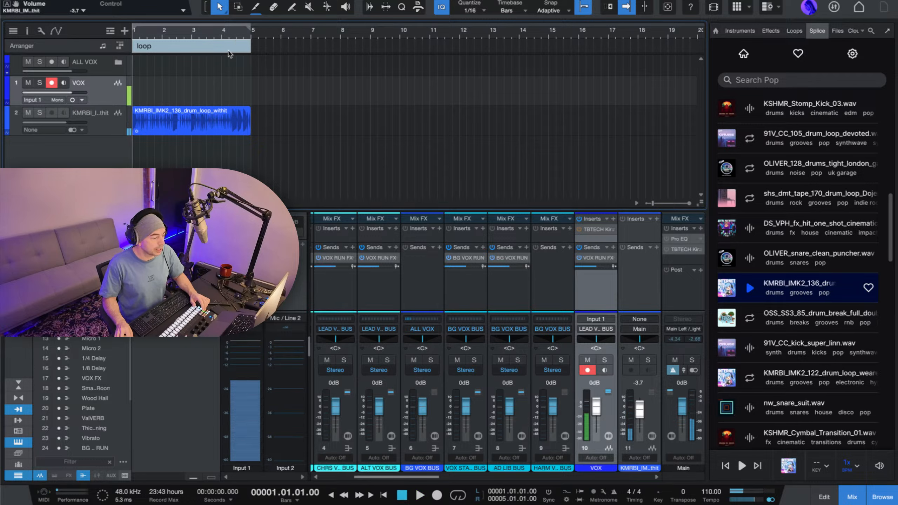
click(458, 496)
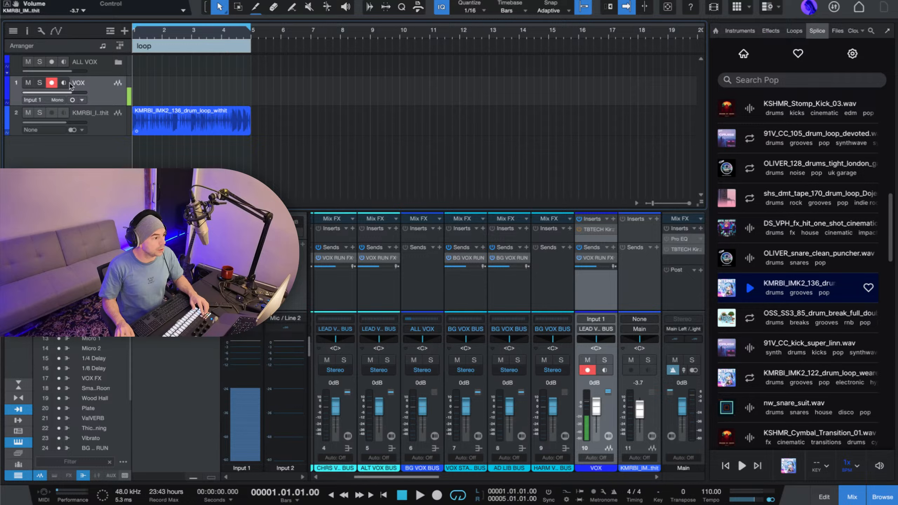
Enable input monitoring on the VOX track and set its volume to +2.2 dB while the loop plays.
click(63, 83)
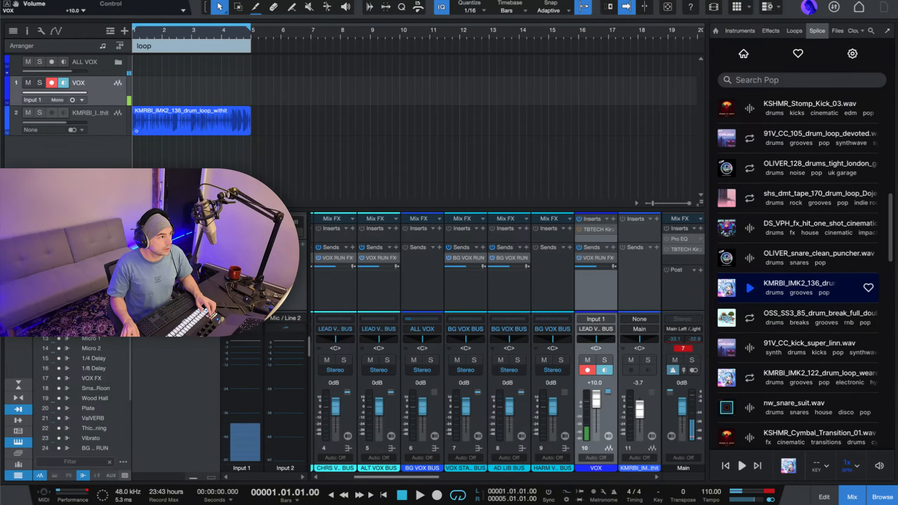
key(space)
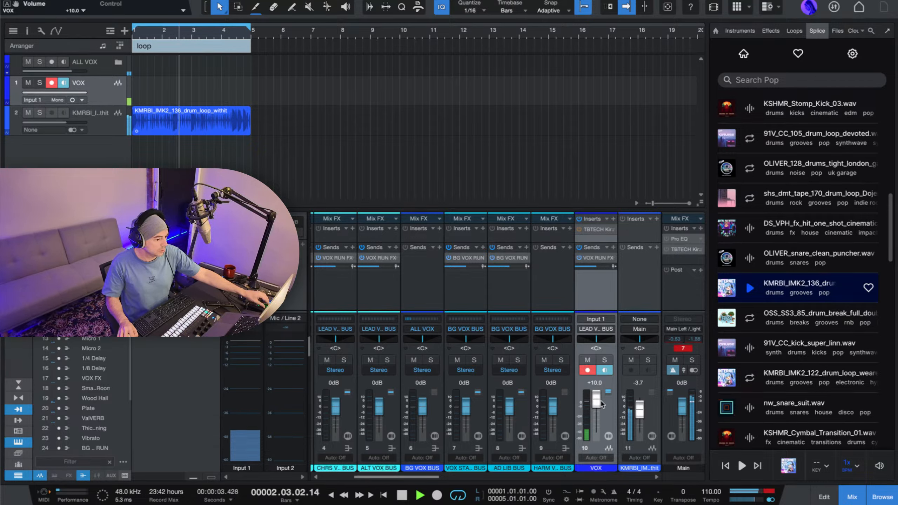
drag(599, 403, 599, 411)
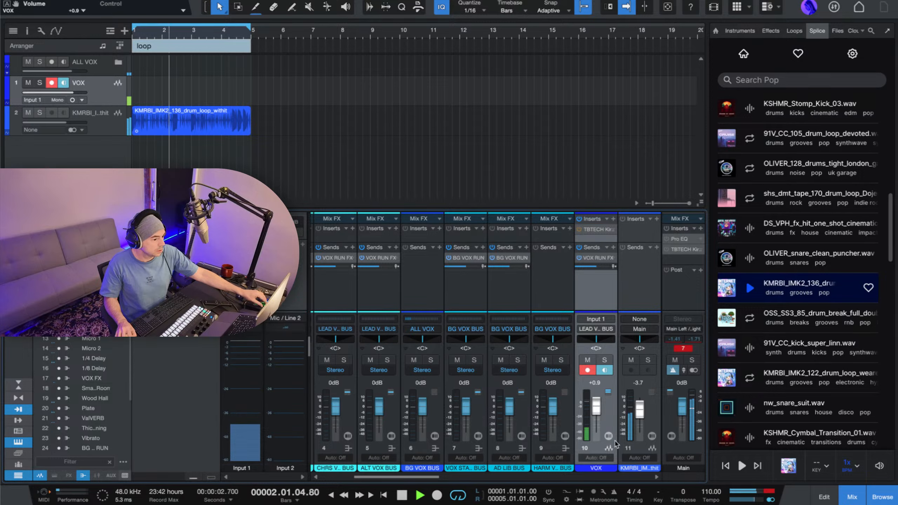
drag(598, 409, 598, 409)
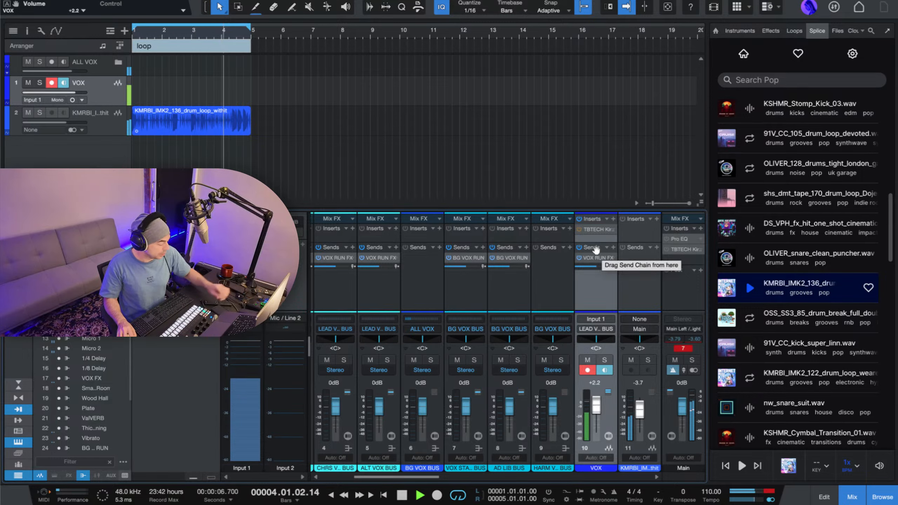
key(space)
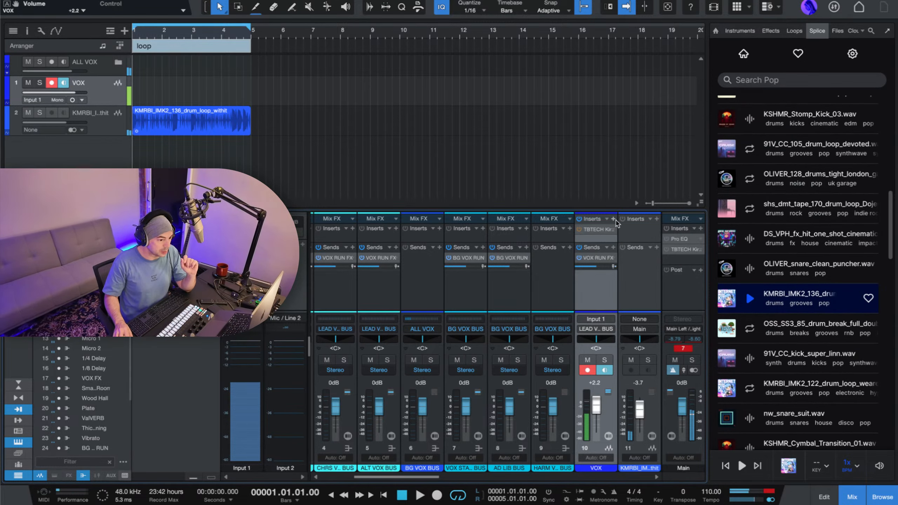
Add the bx_crispytuner plug-in as an insert on the VOX channel and start the looped playback.
click(614, 219)
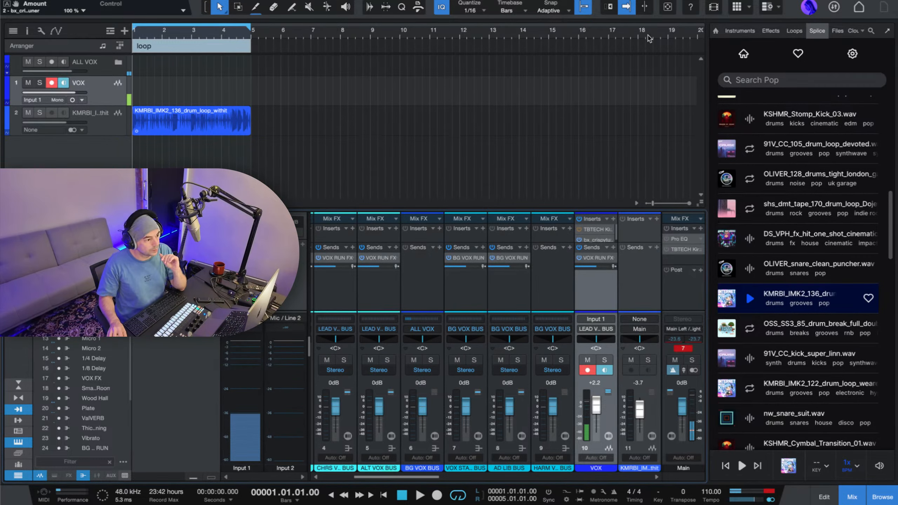
key(space)
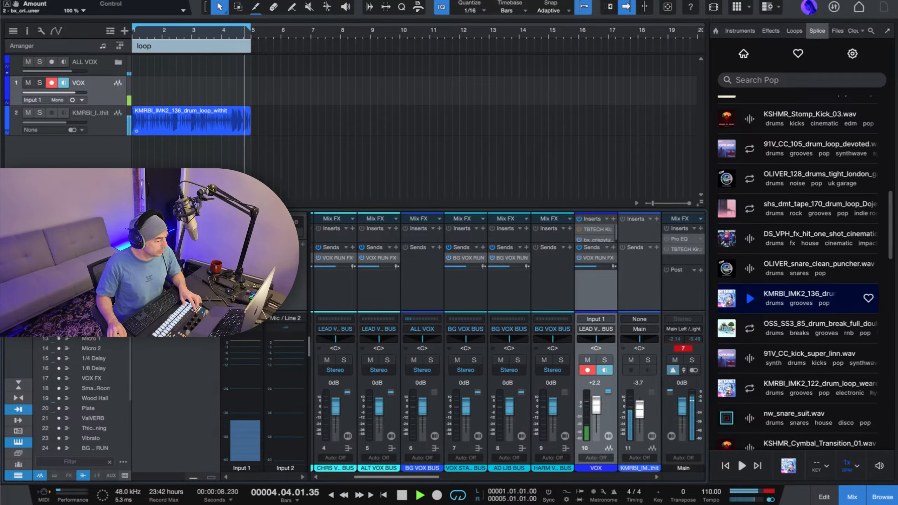
Set the song tempo to 128 BPM and check the drum loop's playback at that speed.
key(space)
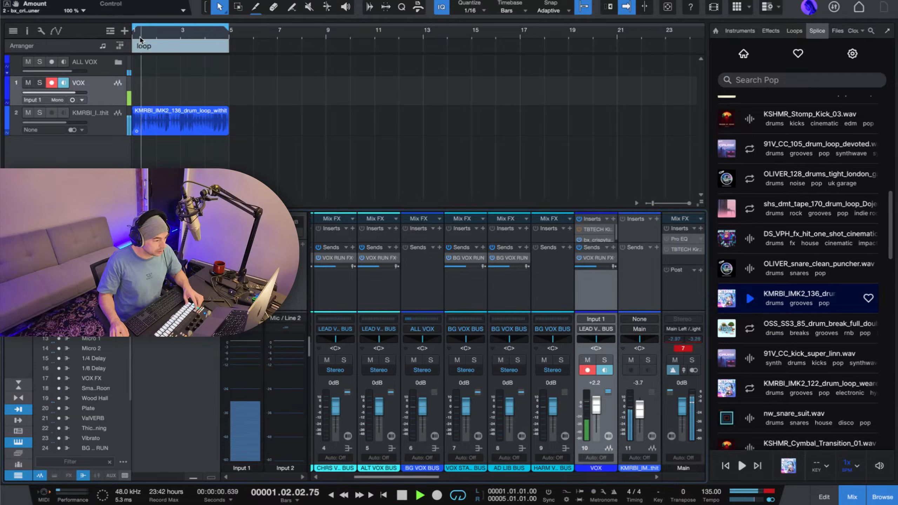
drag(712, 493, 707, 502)
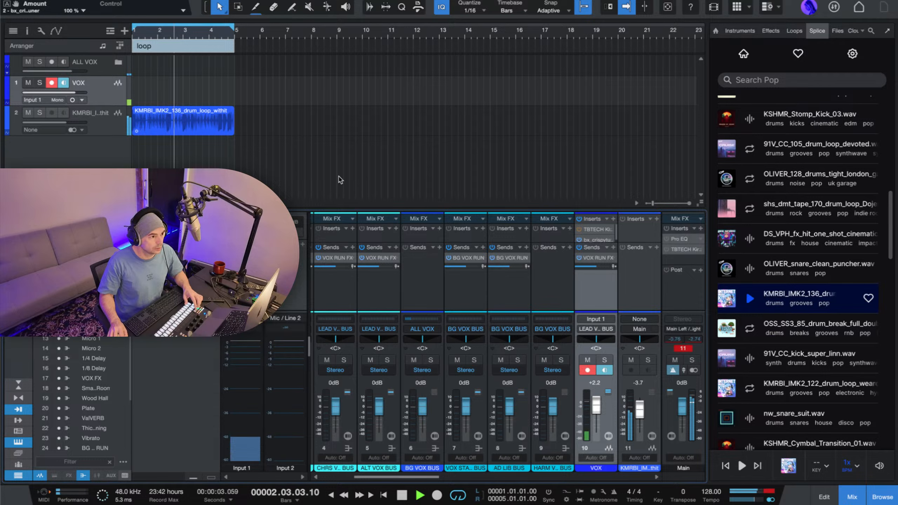
key(space)
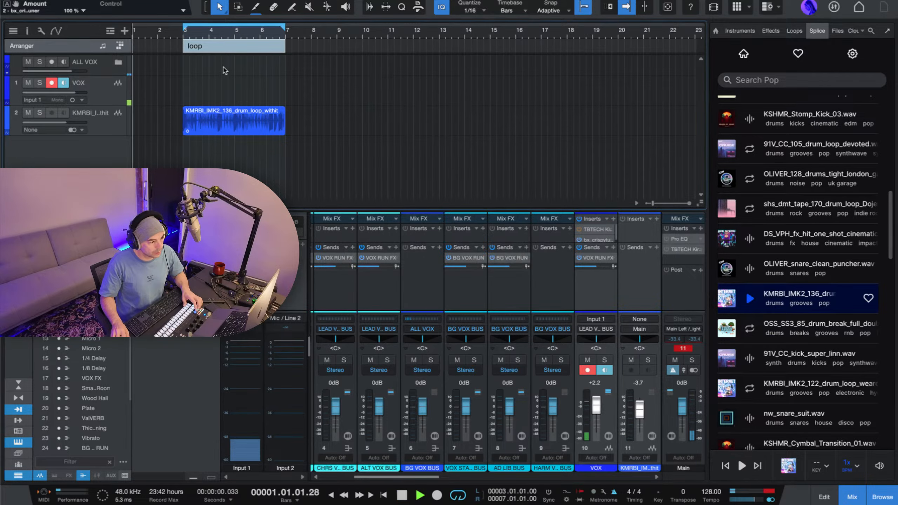
Move the loop section with its drum loop to start at bar 3 and play it from there.
key(space)
click(184, 34)
key(space)
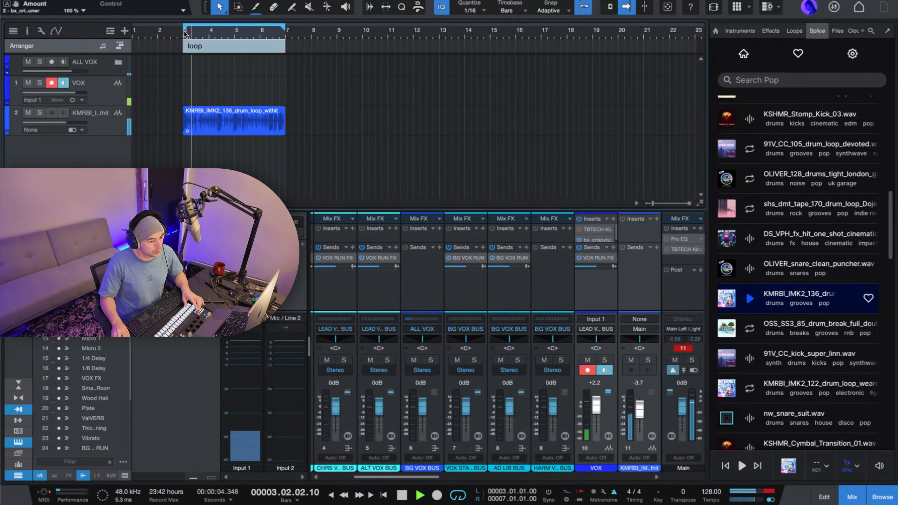
Review the metronome setup with its 2-bar preroll and record a vocal take on the VOX track over the loop.
click(602, 492)
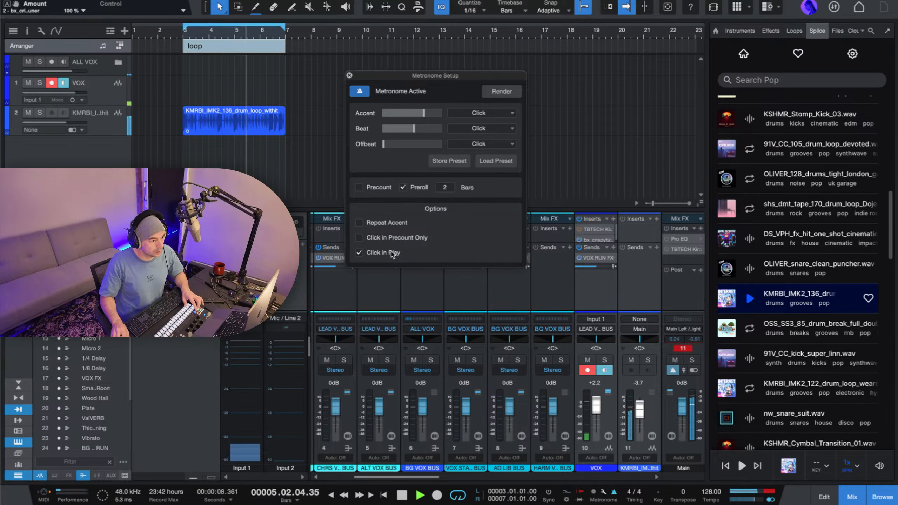
click(349, 75)
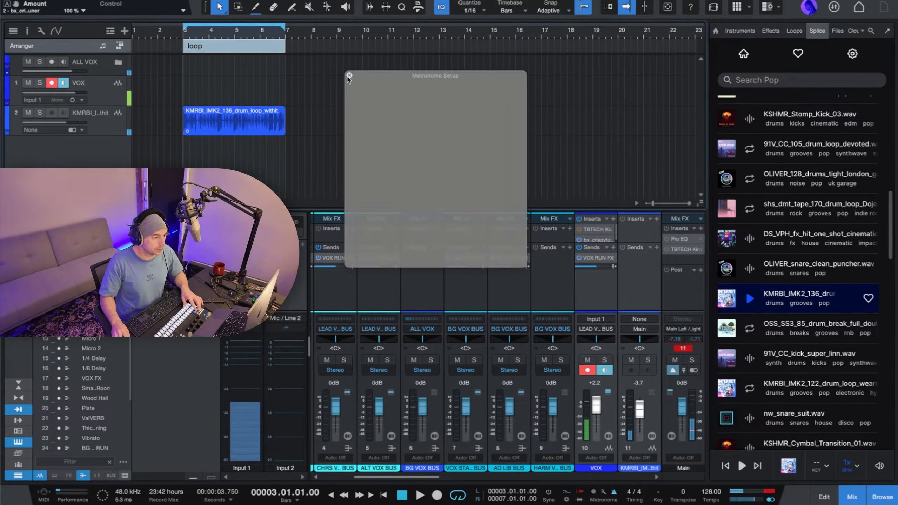
key(space)
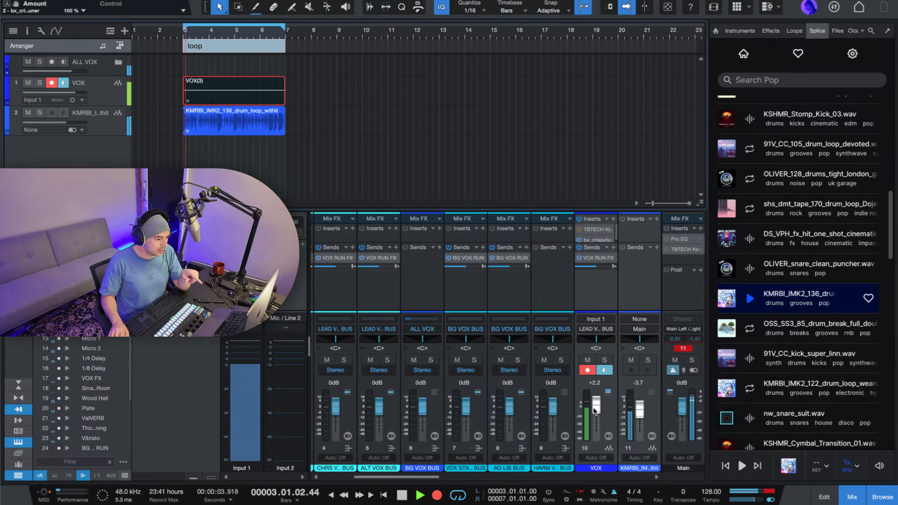
key(space)
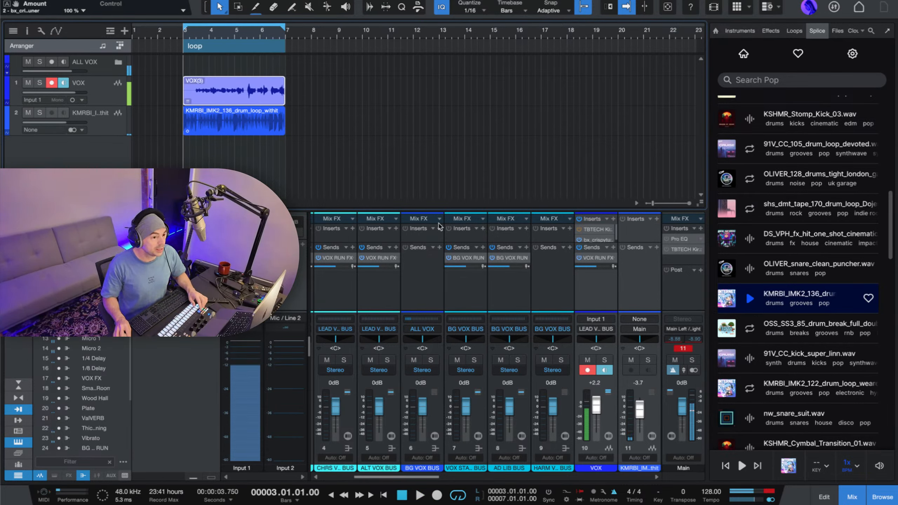
Play back the recorded vocal, extend its event slightly past bar 7 and use it as the Splice Search with Sound reference.
key(space)
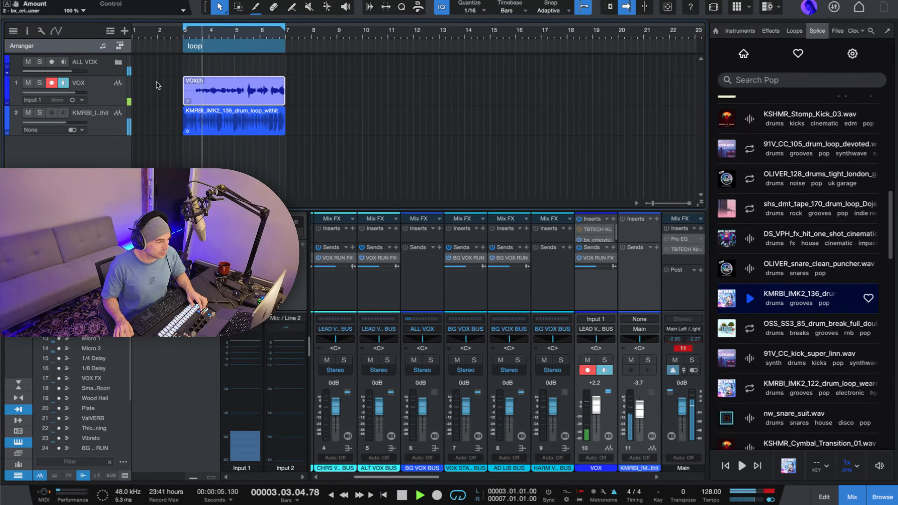
drag(234, 78, 245, 81)
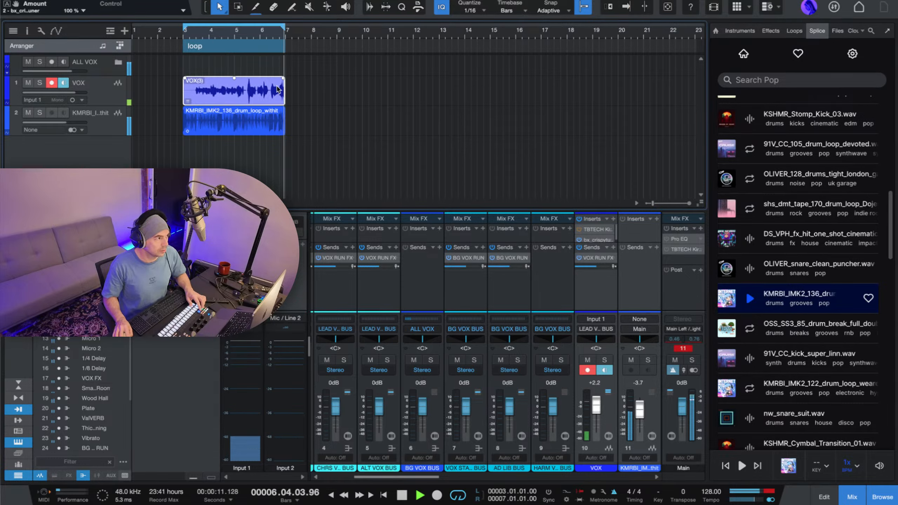
key(space)
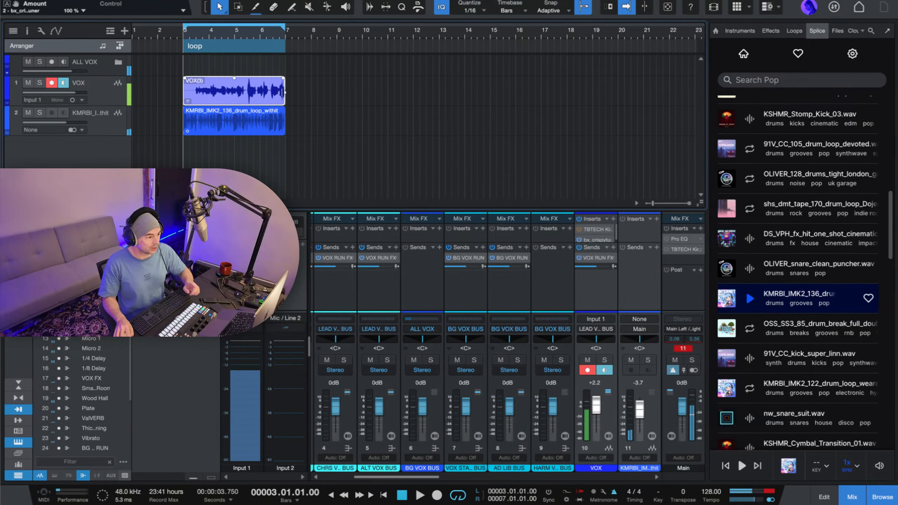
click(283, 91)
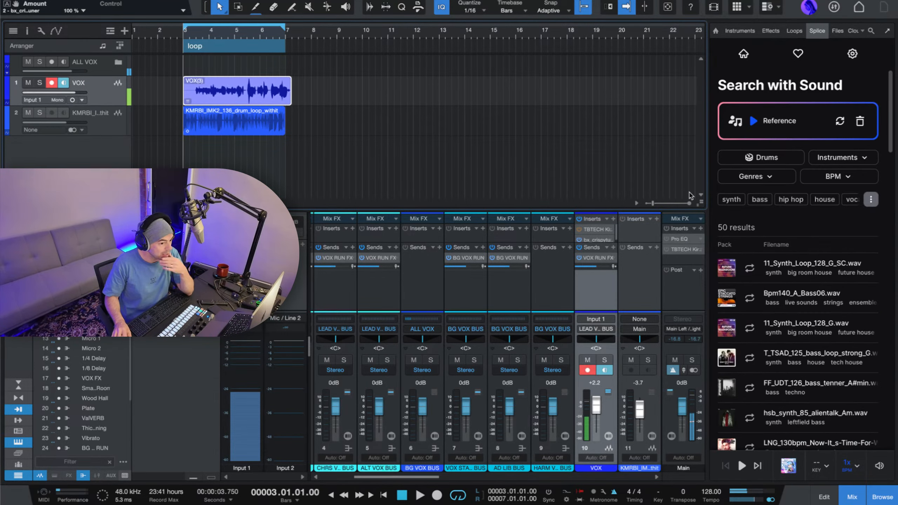
Lower the VOX channel volume to -2.4 dB while auditioning the first four Search with Sound results against the loop.
click(750, 270)
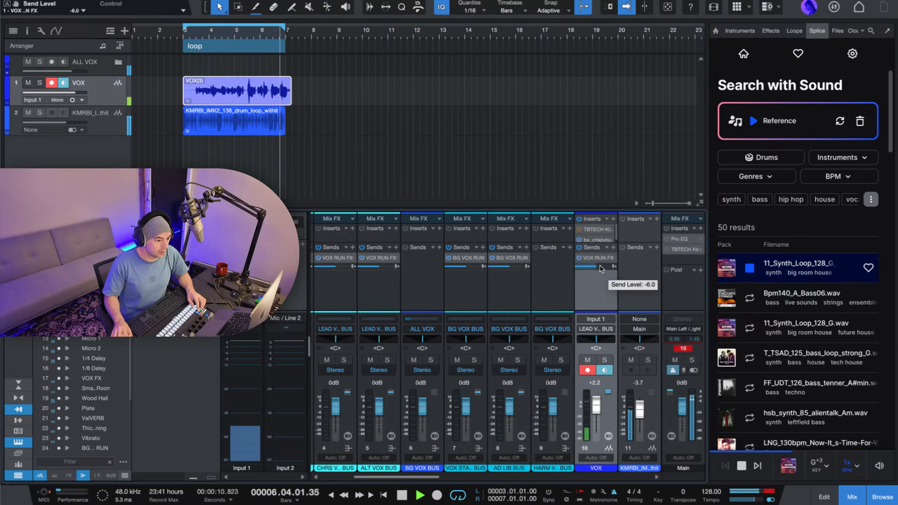
drag(596, 404, 597, 407)
click(749, 309)
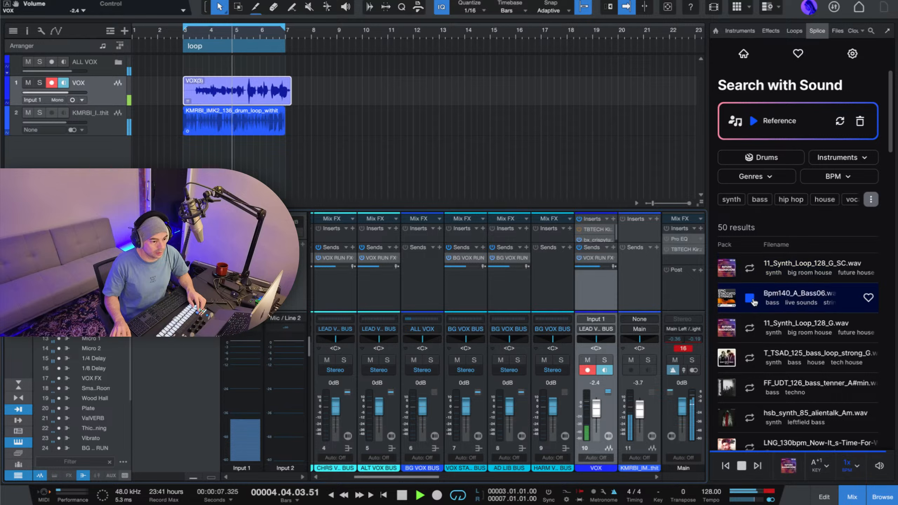
click(749, 329)
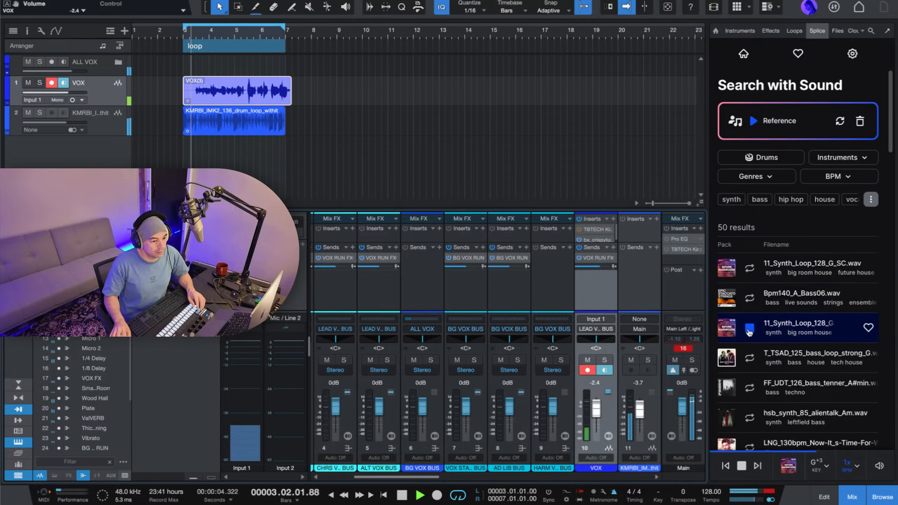
click(750, 360)
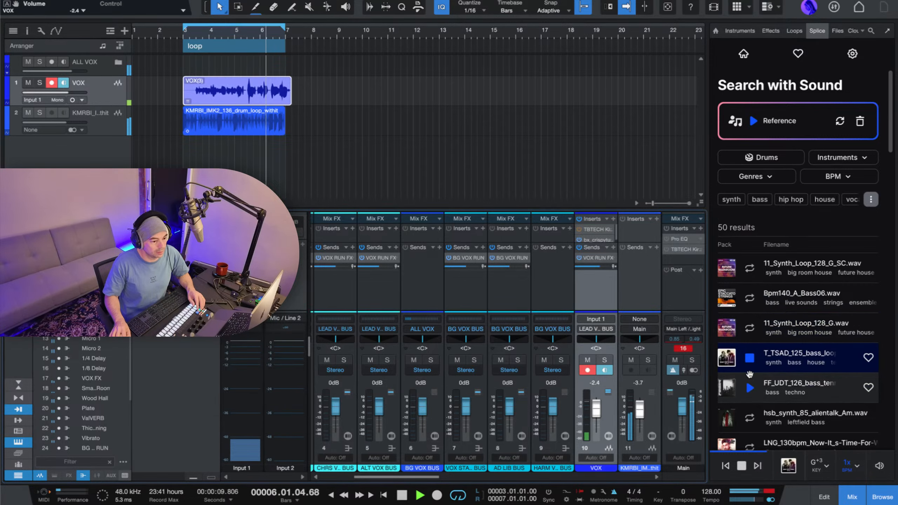
Compare Bpm140_A_Bass06.wav with T_TSAD_125_bass_loop_strong_G.wav and place the latter on a new track at bar 3.
scroll(771, 318, down, 2)
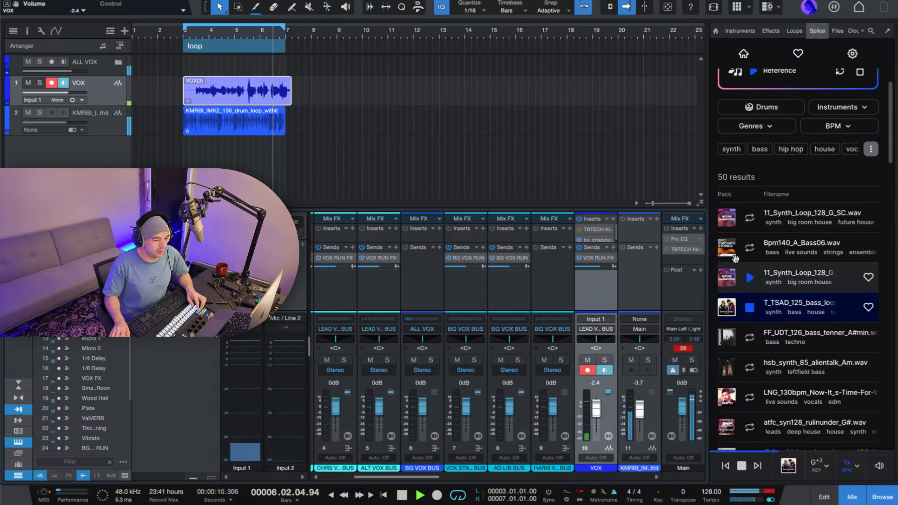
click(747, 249)
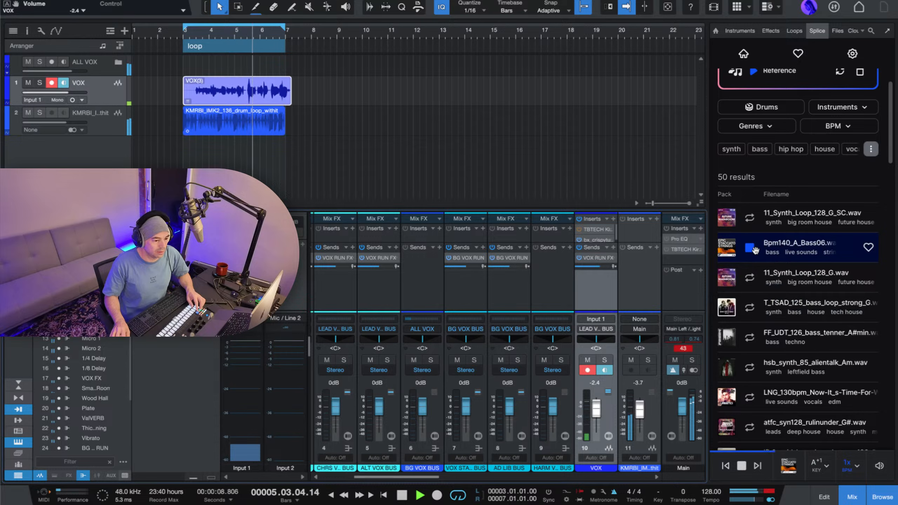
click(751, 310)
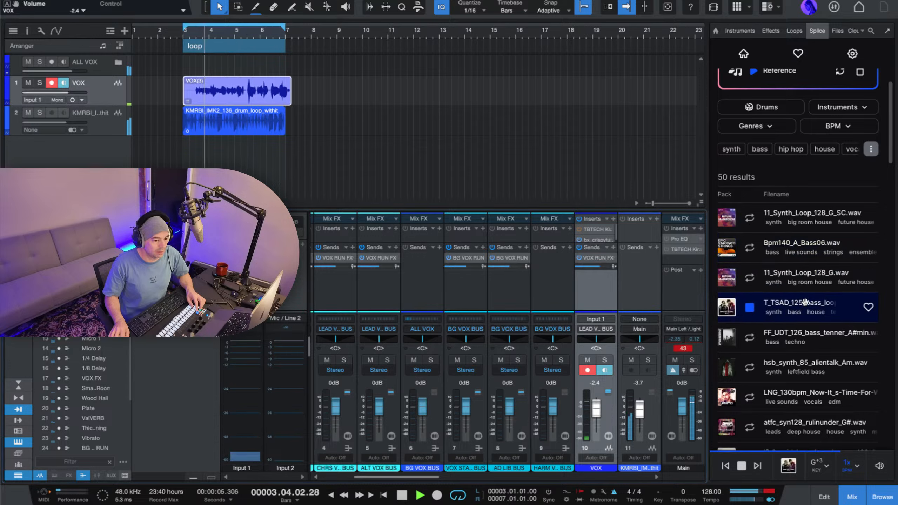
drag(444, 225, 205, 158)
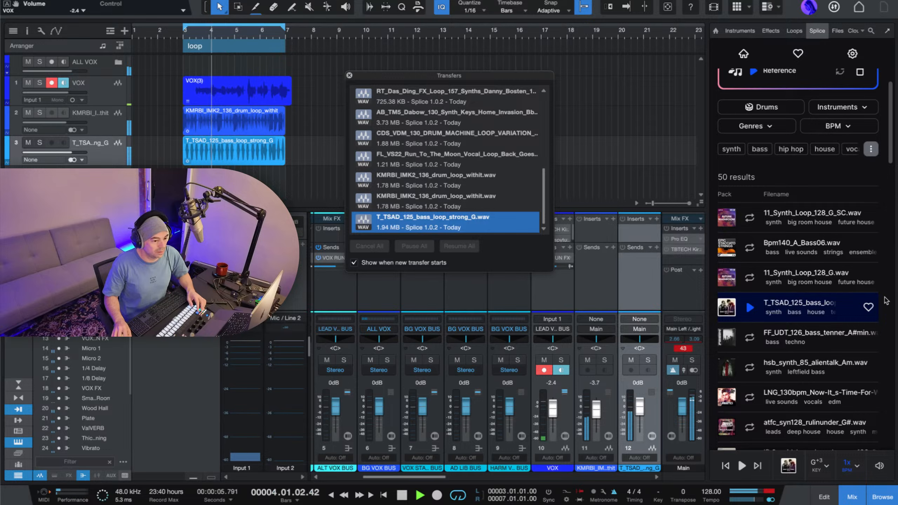
scroll(763, 331, down, 4)
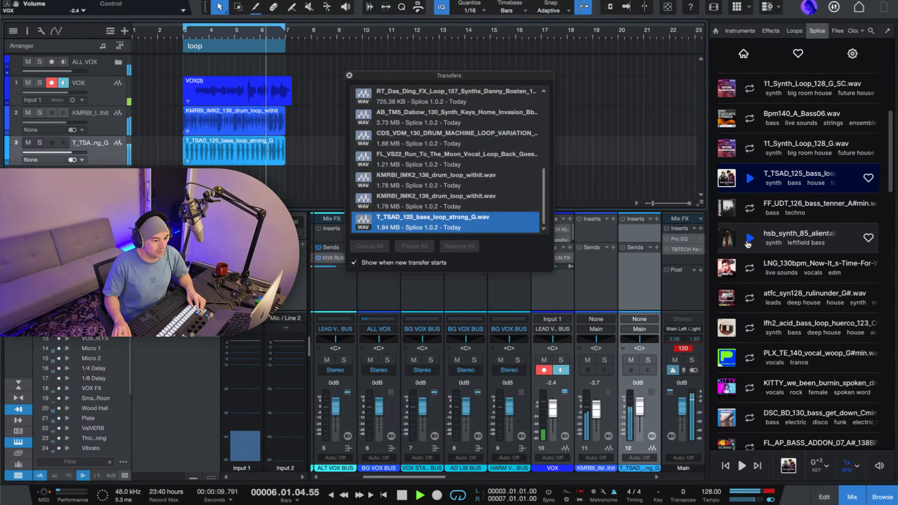
click(727, 239)
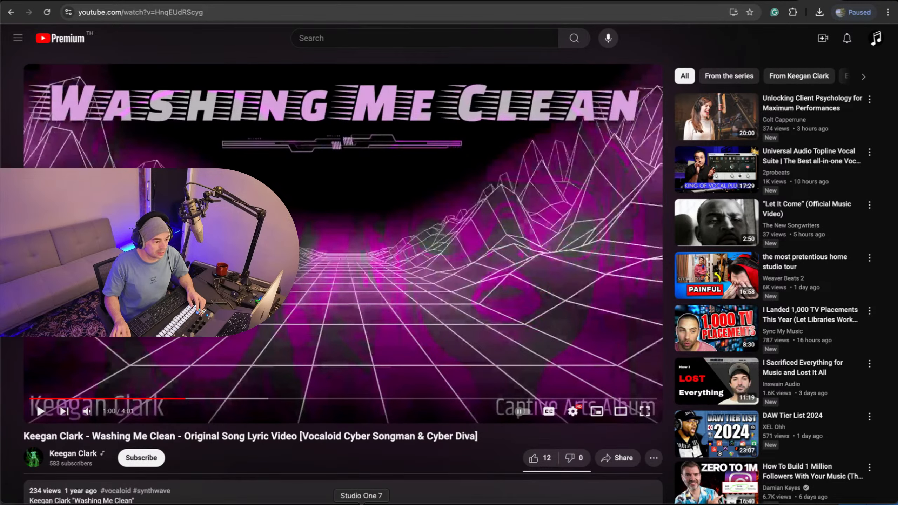
click(361, 504)
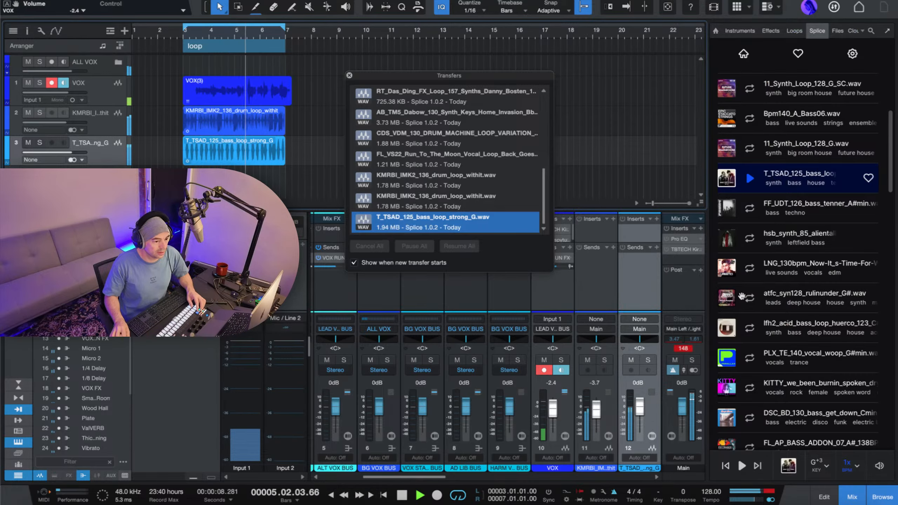
Audition PLX_TE_140_vocal_woop_G#min.wav against the playing loop and place it on a new track at bar 3.
click(349, 75)
key(space)
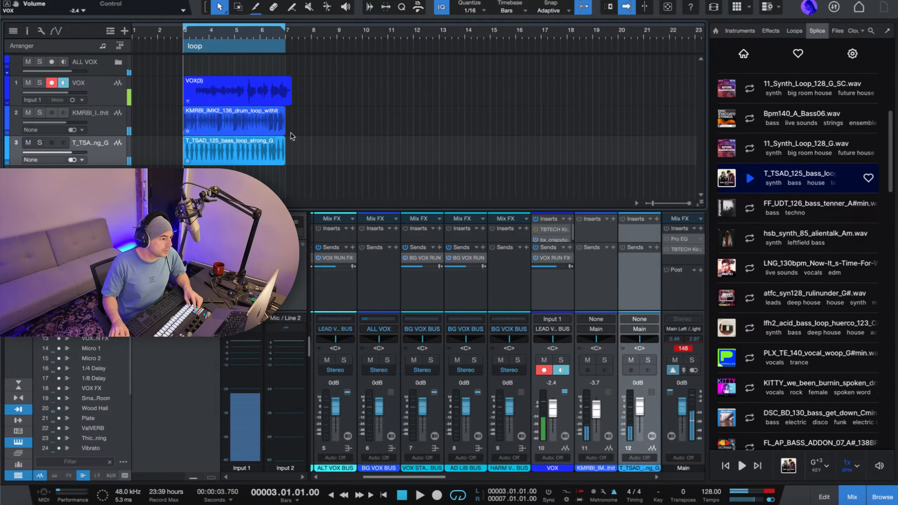
click(750, 358)
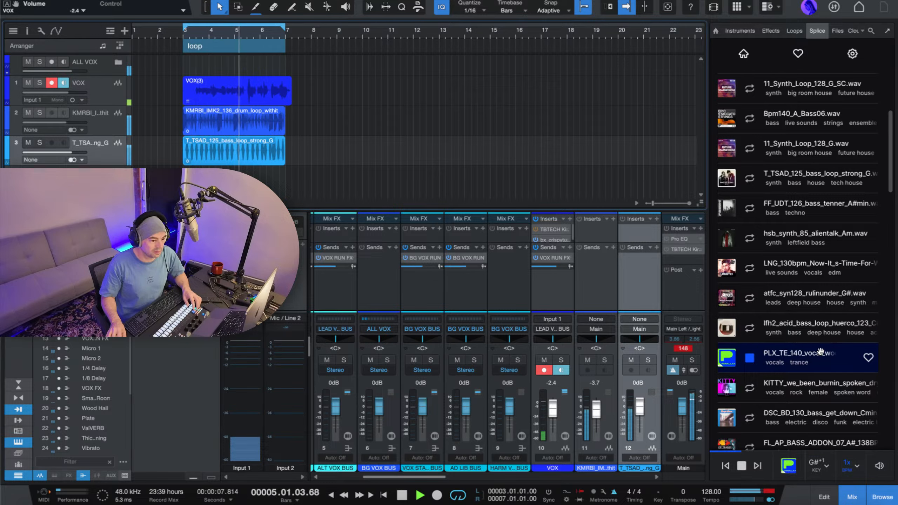
key(f)
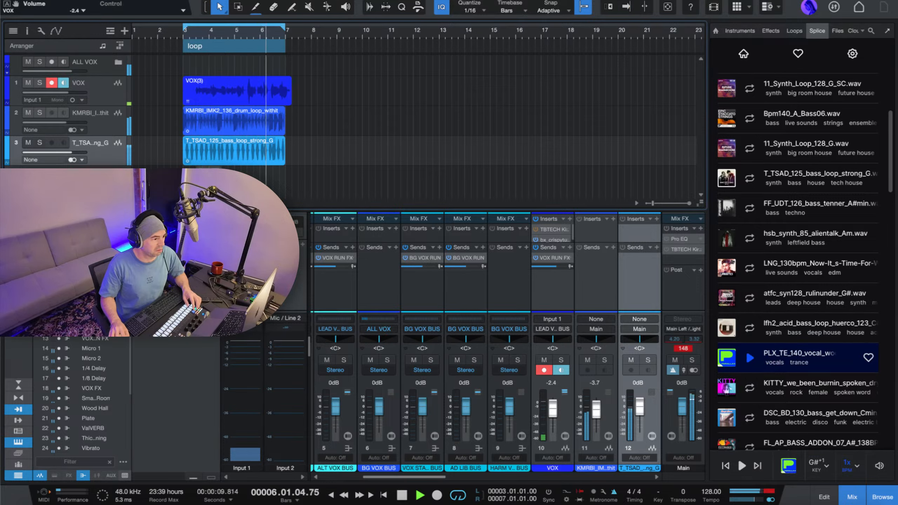
drag(188, 179, 187, 179)
Audition the KITTY spoken vocal, DSC_BD_130 bass and FL_AP_BASS_ADDON samples in the results, and stop playback.
scroll(811, 356, down, 3)
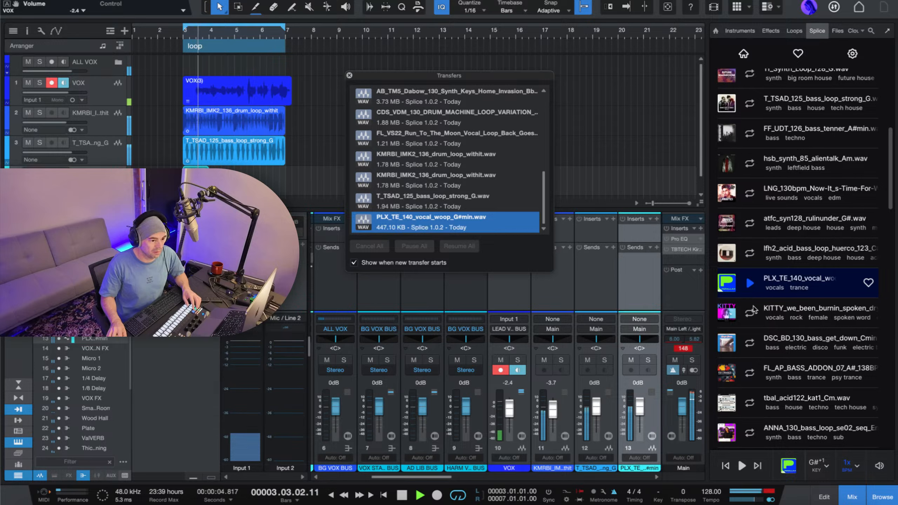
click(789, 310)
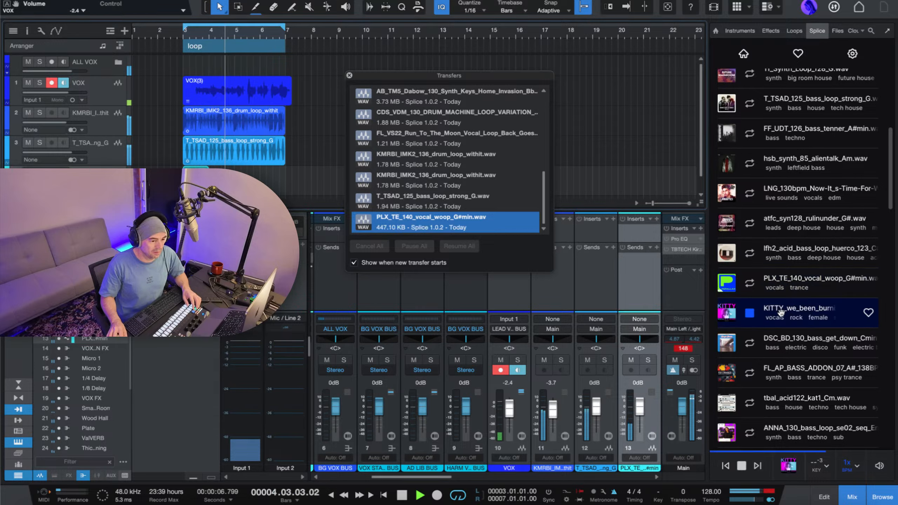
click(814, 341)
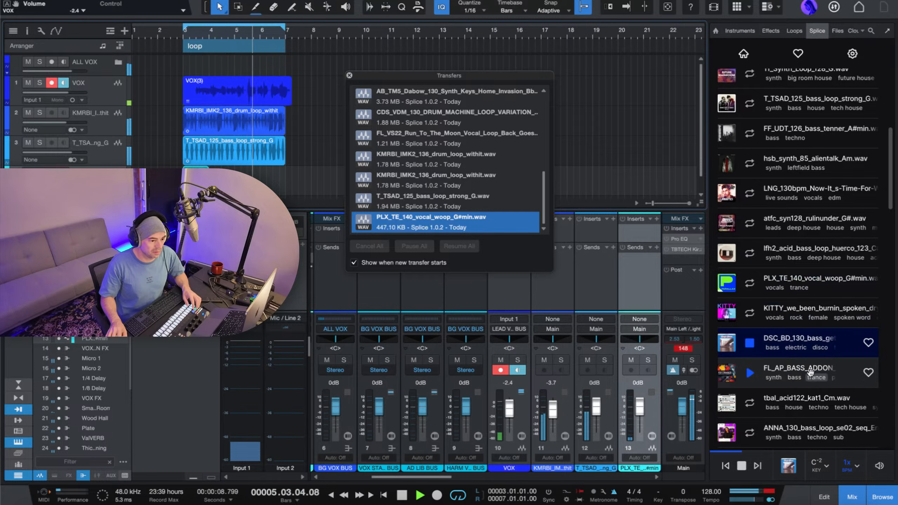
click(814, 368)
key(space)
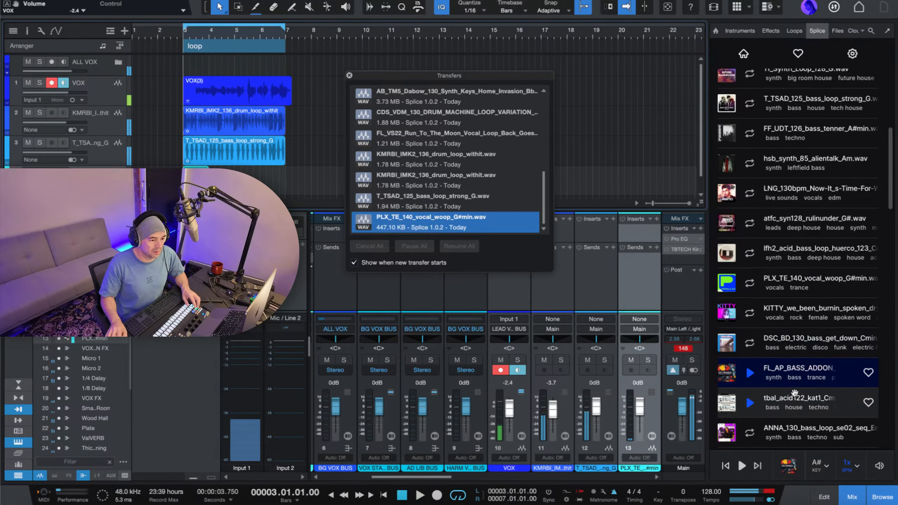
Filter the Search with Sound results by the strings instrument.
scroll(787, 219, up, 6)
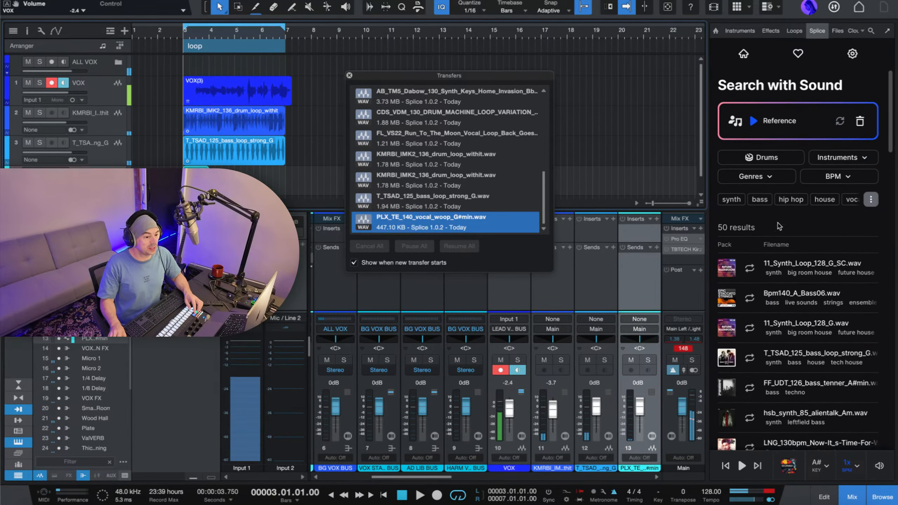
click(779, 160)
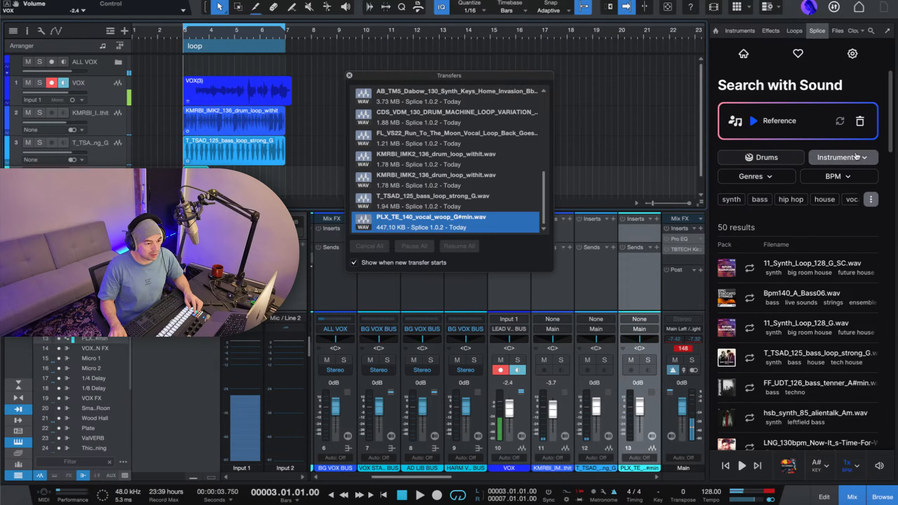
click(835, 158)
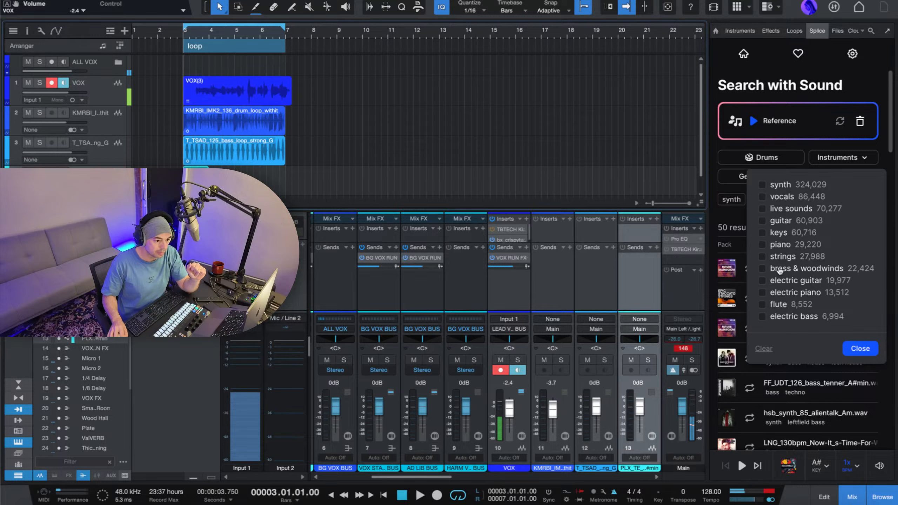
click(783, 256)
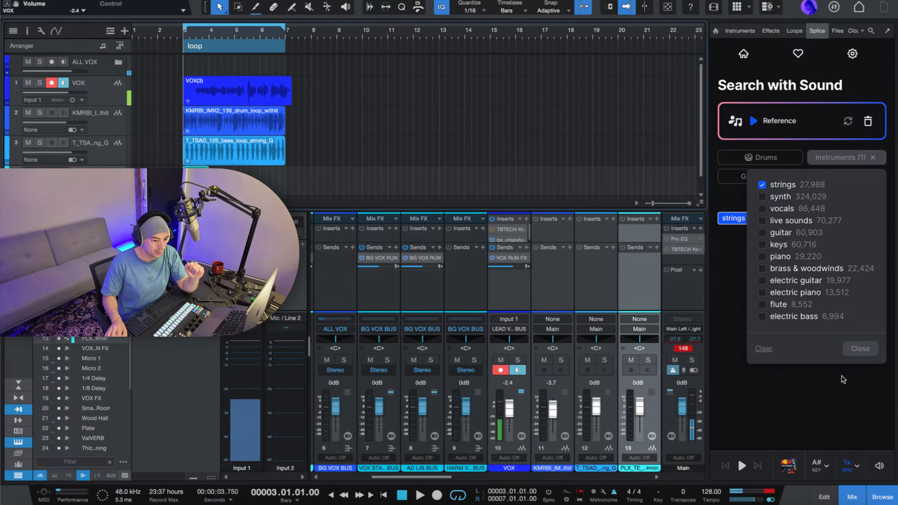
click(859, 393)
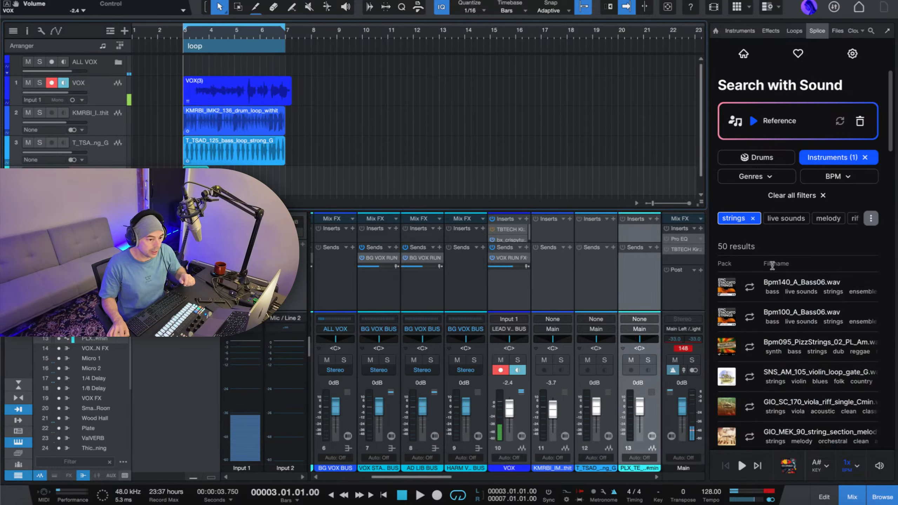
Audition the Bpm140_A_Bass06, Bpm095_PizzStrings, GIO_SC_170 viola, GIO_MEK_90 string section and GIO_BRZL_80 cavaquinho samples against the playing loop.
mouse_move(753, 296)
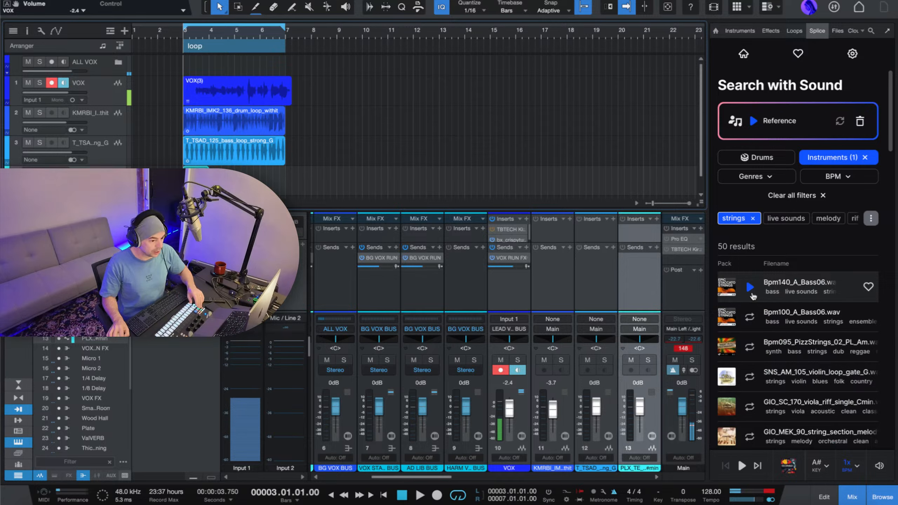
click(750, 287)
scroll(754, 323, down, 1)
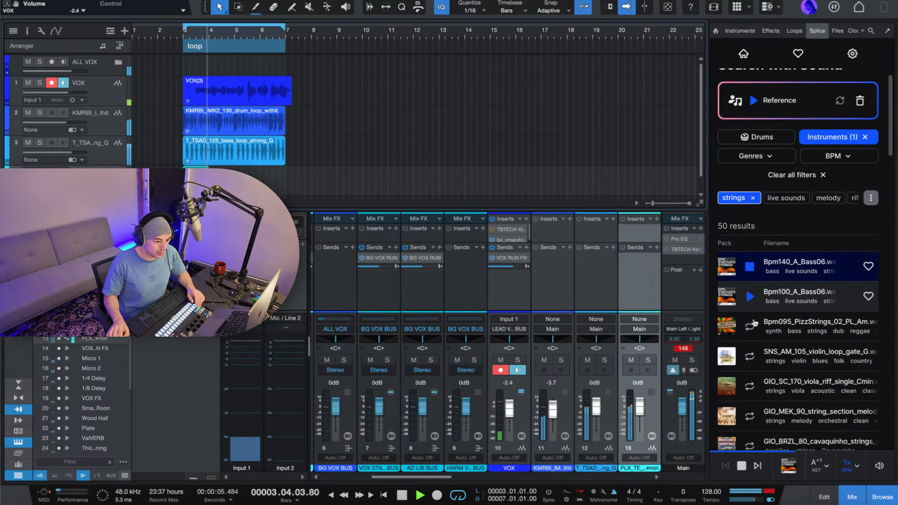
scroll(754, 322, down, 5)
click(750, 220)
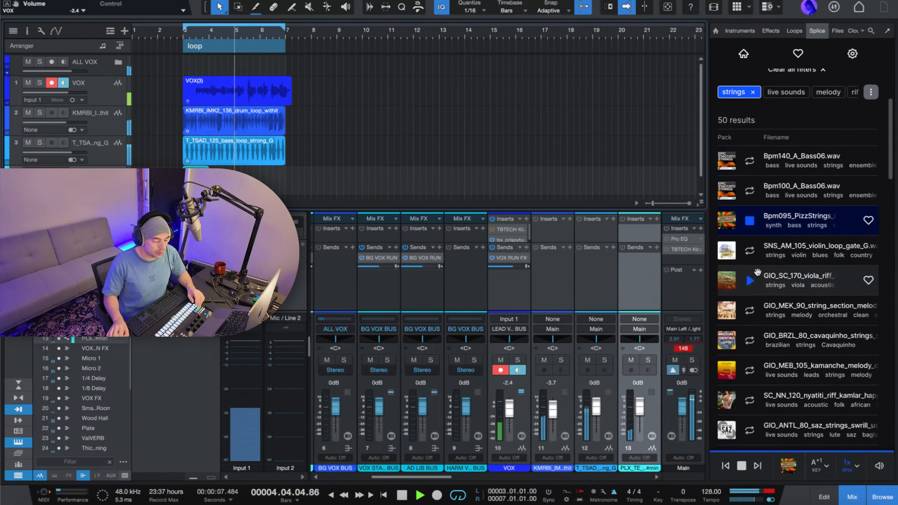
scroll(756, 271, down, 3)
scroll(751, 198, down, 2)
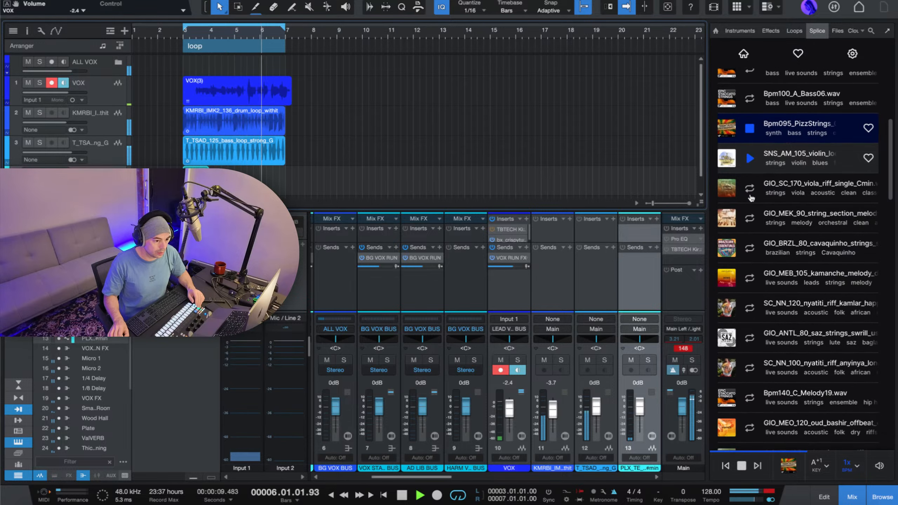
click(750, 192)
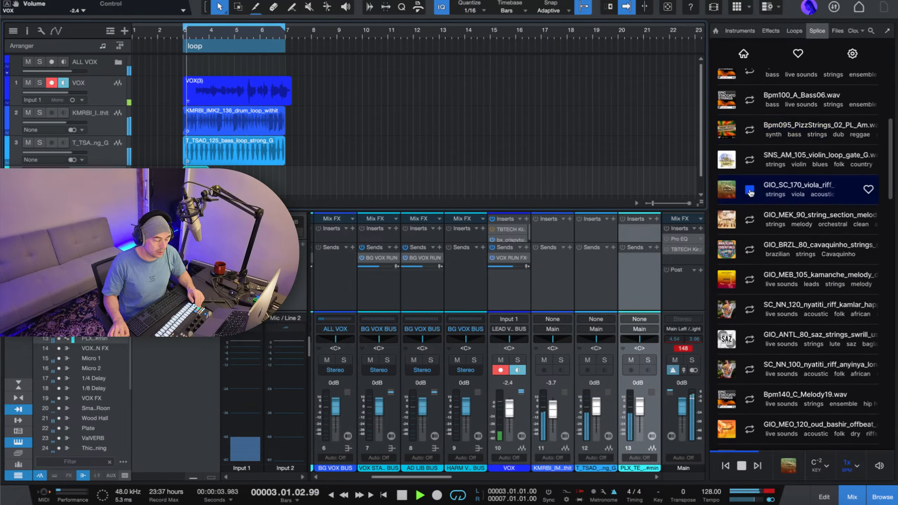
click(750, 220)
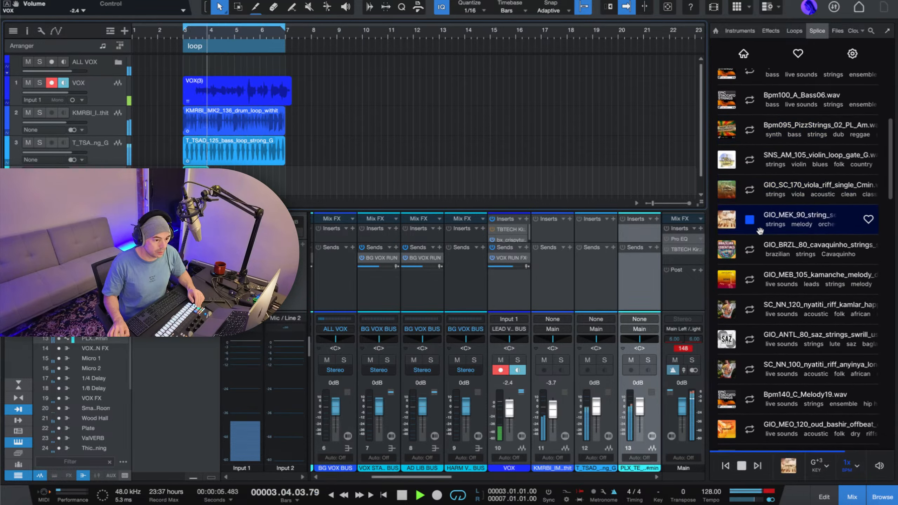
click(750, 249)
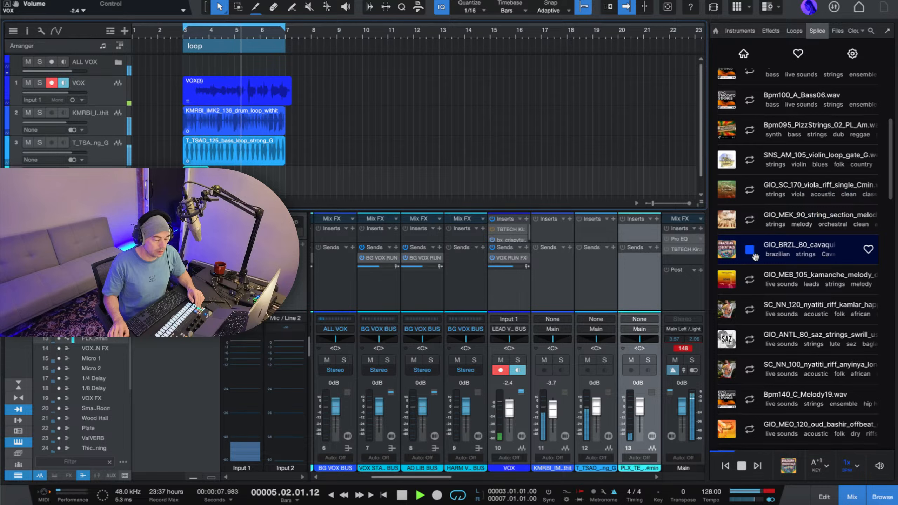
Audition the GIO_MEB_105 kamanche melody and SC_NN_120 nyatiti riff, and look further down the strings results.
scroll(752, 256, down, 2)
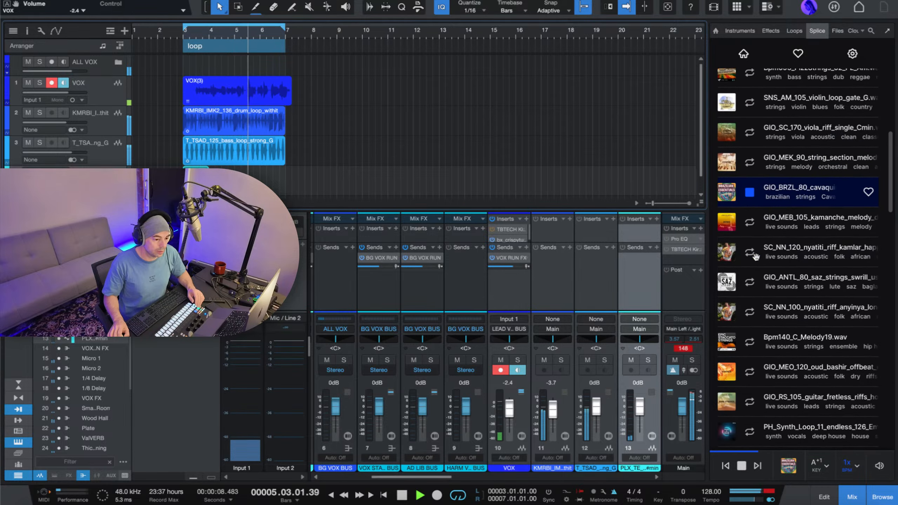
click(750, 218)
scroll(753, 223, down, 1)
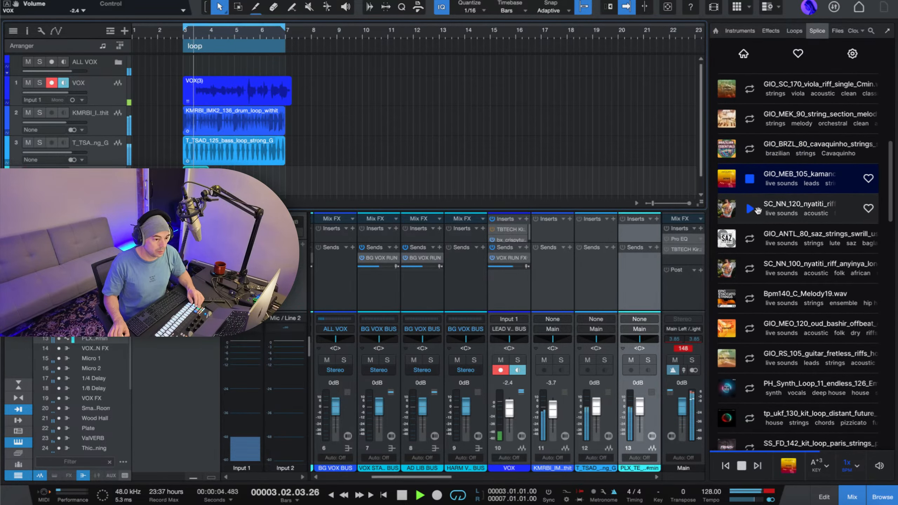
click(750, 210)
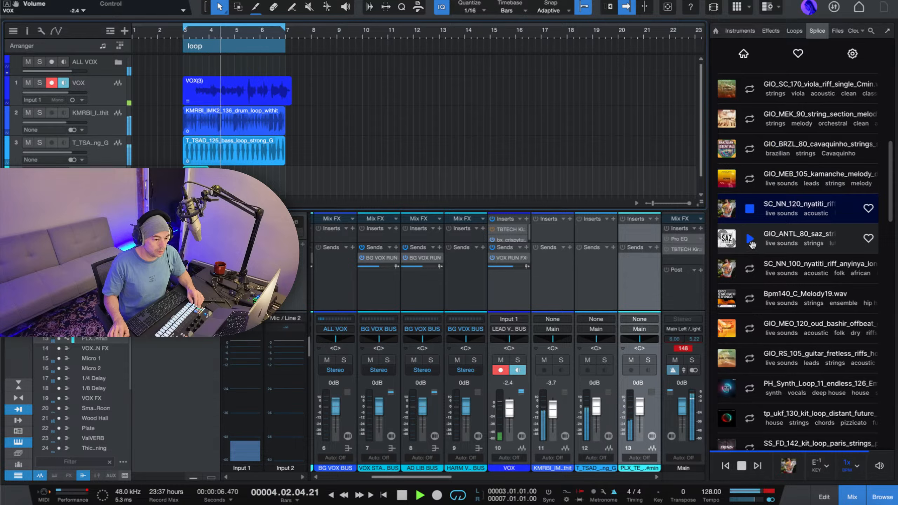
scroll(746, 198, down, 2)
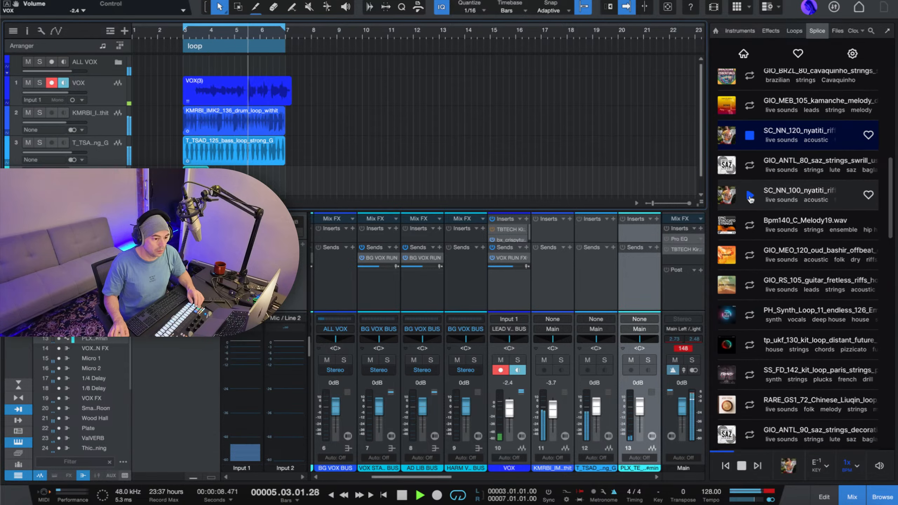
scroll(750, 198, down, 5)
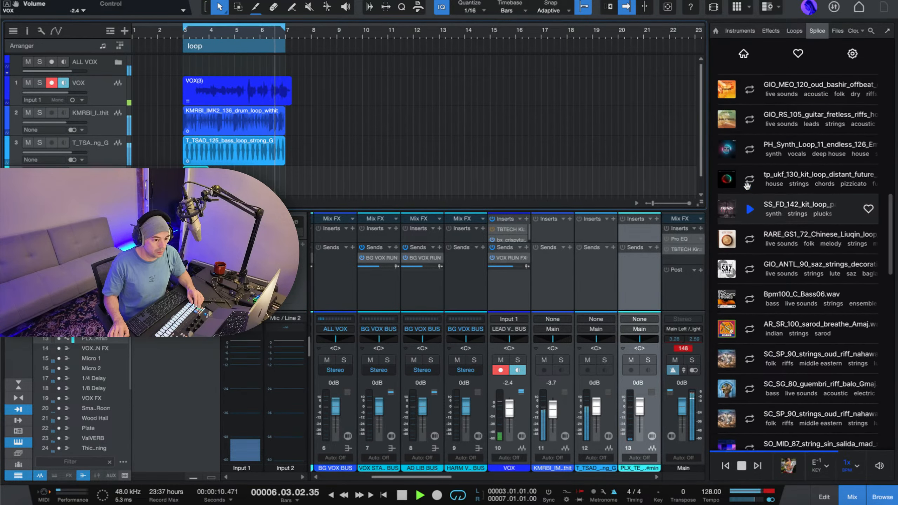
Audition the synth, kit, liuqin and saz loops in the strings results and place SS_FD_142_kit_loop_paris_strings on a new track at bar 3.
click(750, 151)
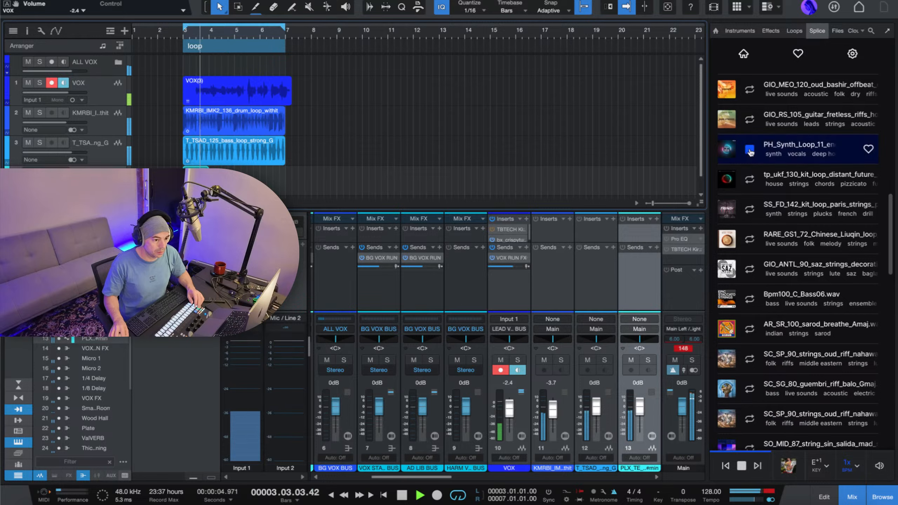
click(750, 182)
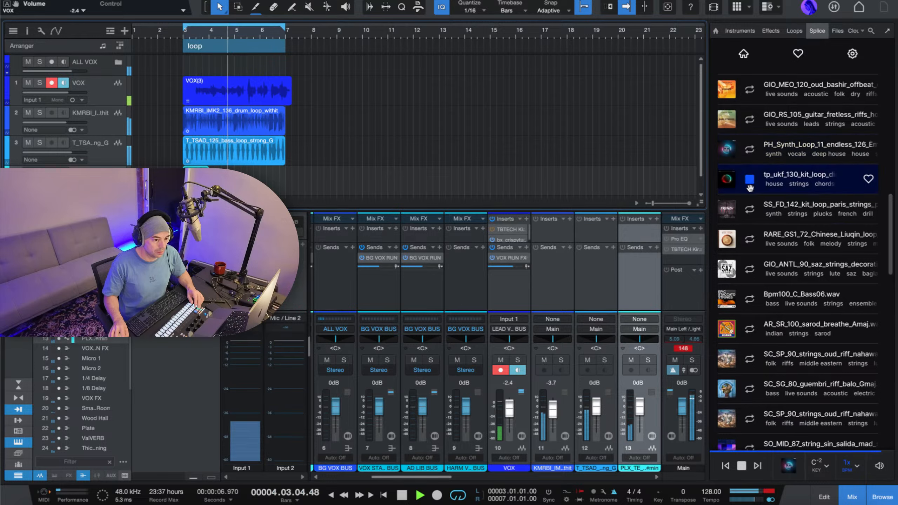
click(751, 209)
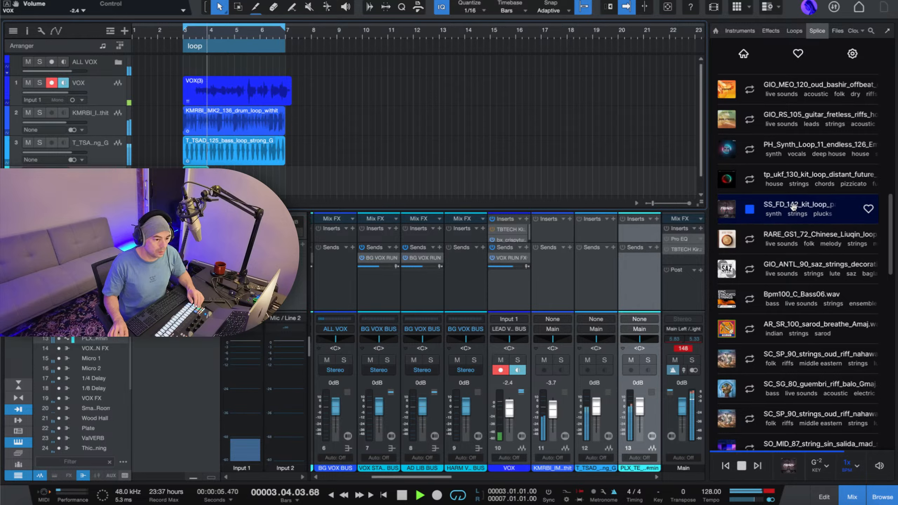
click(751, 240)
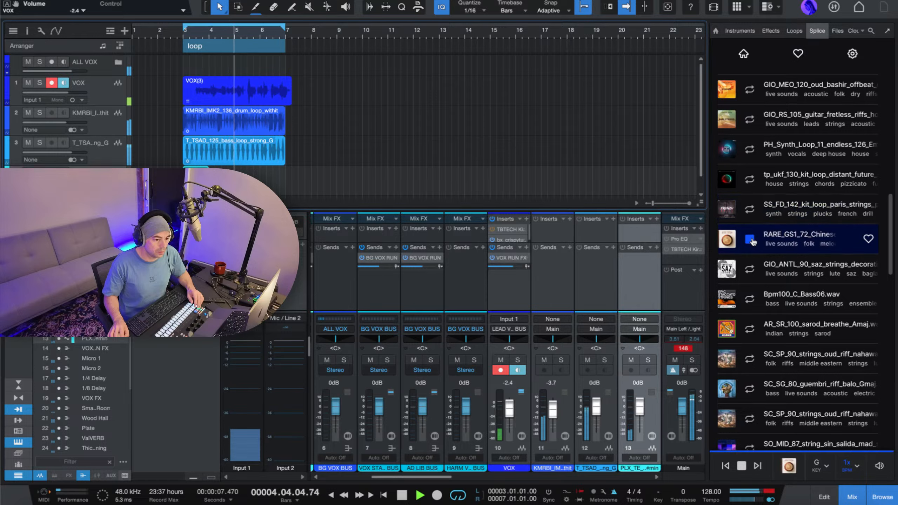
click(751, 269)
click(750, 270)
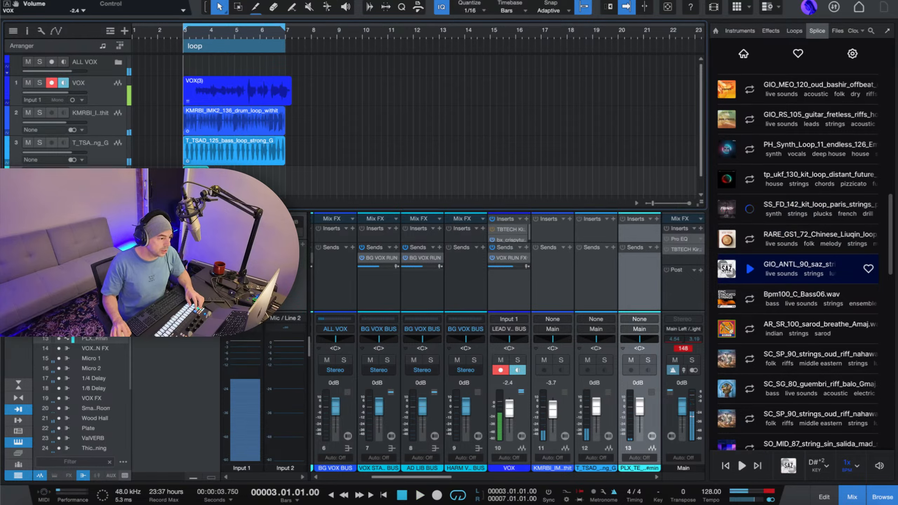
drag(806, 209, 333, 193)
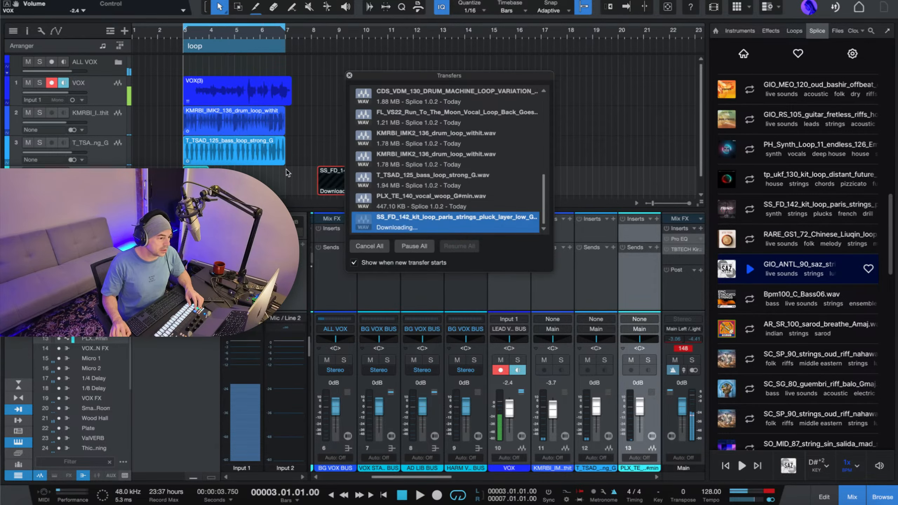
scroll(287, 173, down, 2)
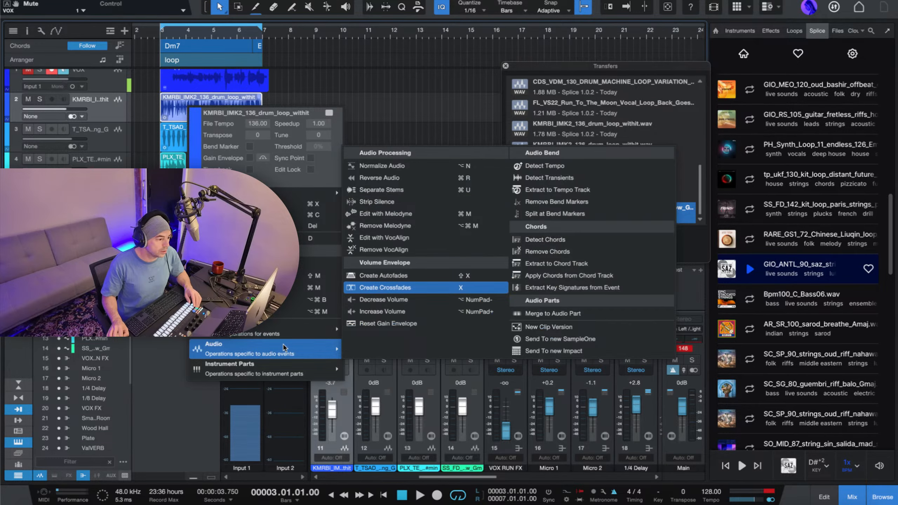
Extract the chords of the KMRBI_IMK2_136_drum_loop_withit event to the chord track and briefly play the loop with the bass event selected.
click(632, 264)
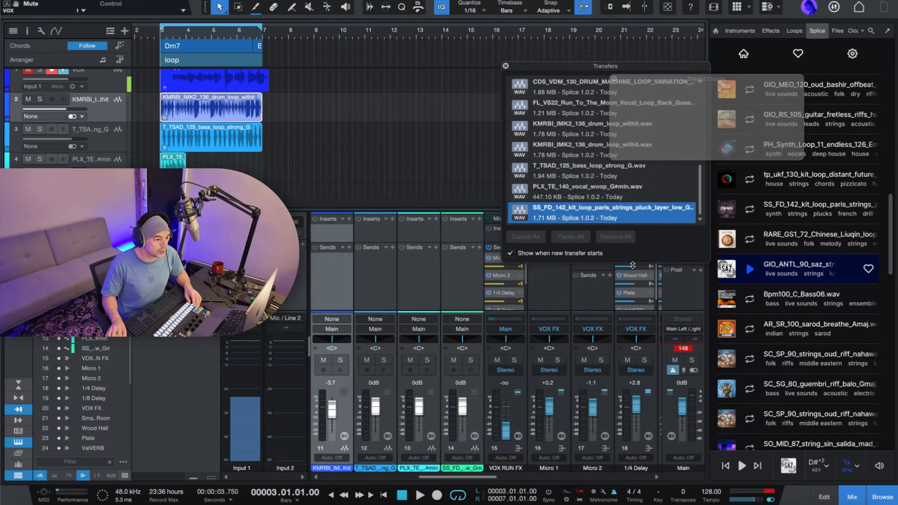
scroll(219, 134, down, 1)
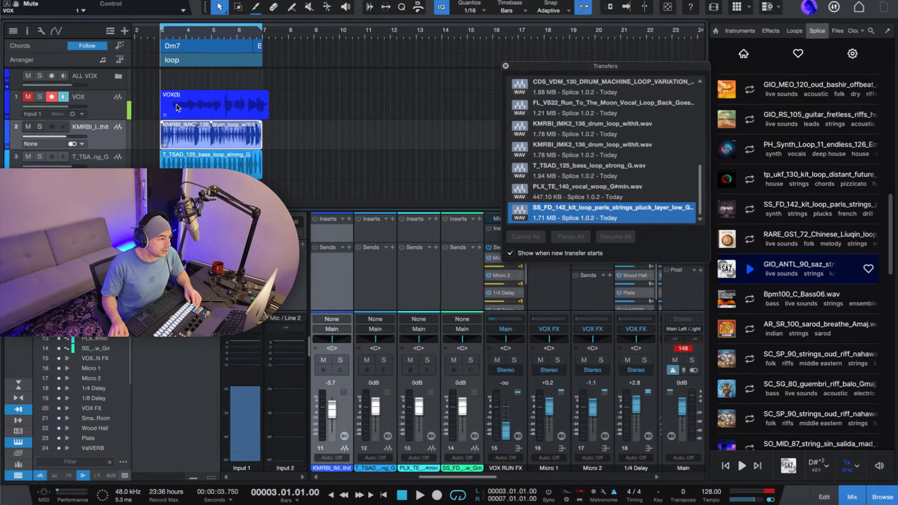
click(220, 142)
key(space)
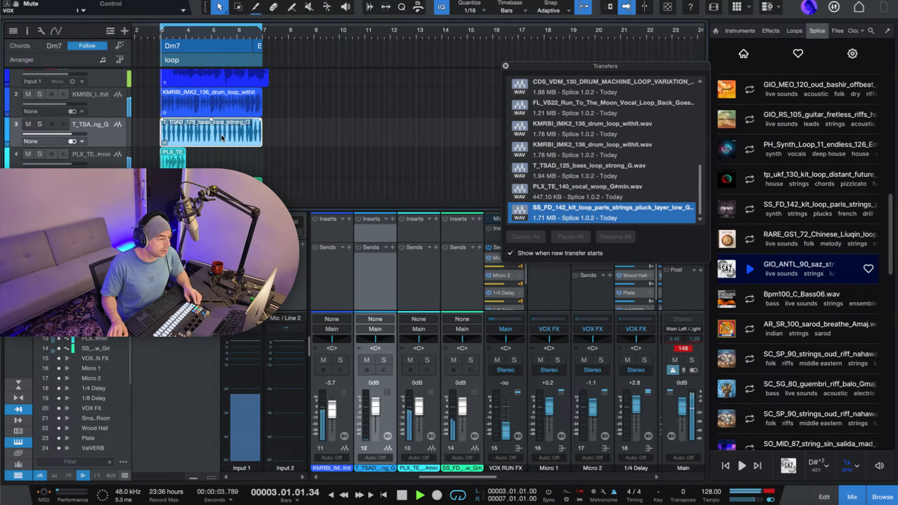
key(space)
Examine the chord at the end of the loop on the chord track and play the loop from bar 3.
drag(254, 29, 170, 63)
scroll(221, 25, down, 10)
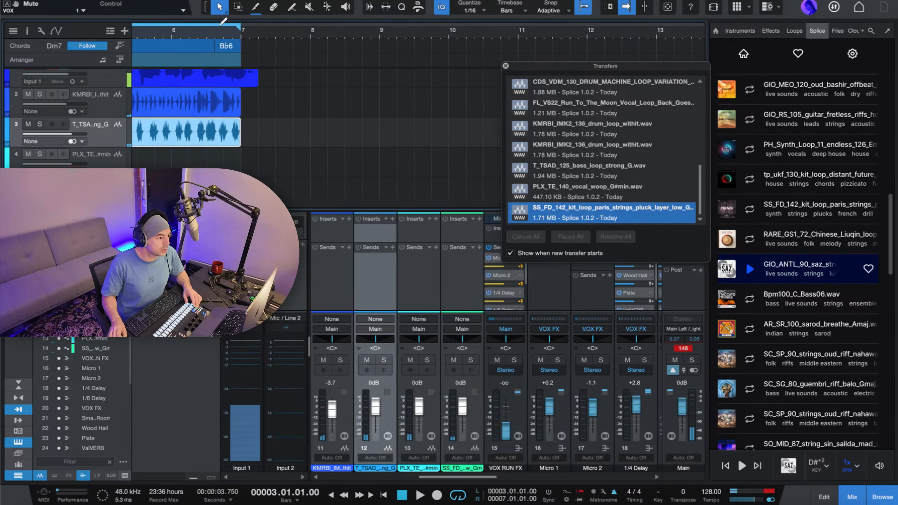
key(space)
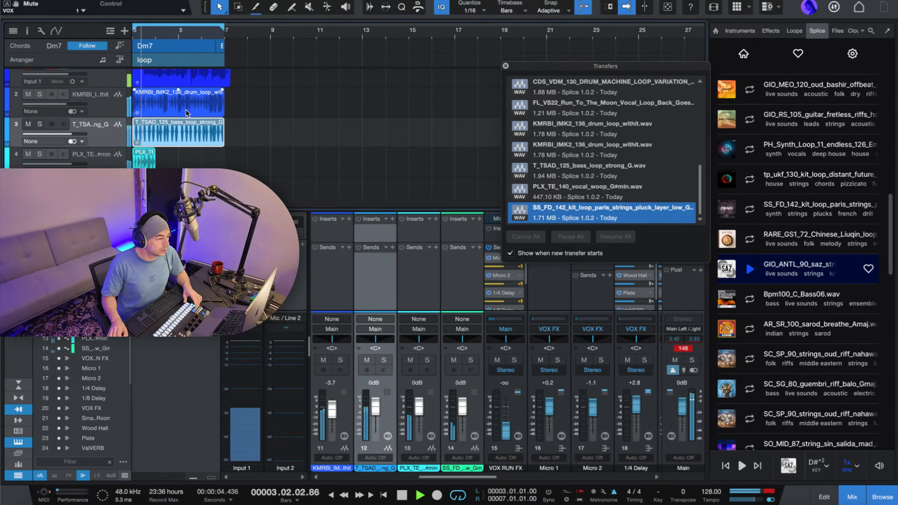
scroll(192, 109, down, 2)
key(space)
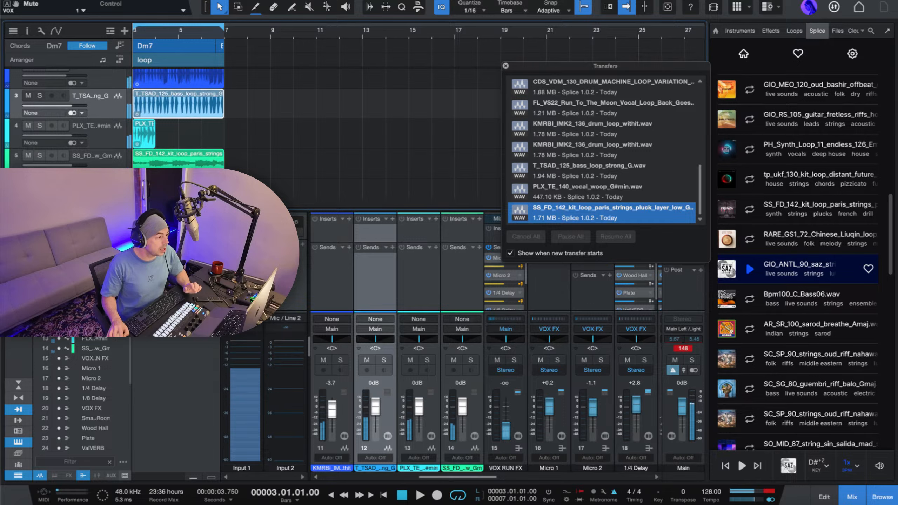
Select the PLX_TE_140 vocal woop event on track 4 and play the loop to check how it fits the chords.
click(155, 156)
click(98, 133)
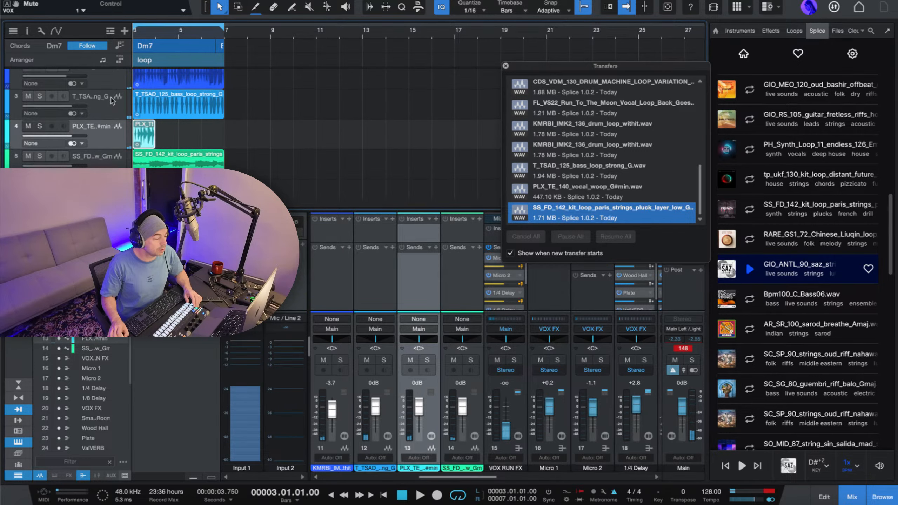
scroll(202, 135, up, 2)
scroll(167, 83, down, 3)
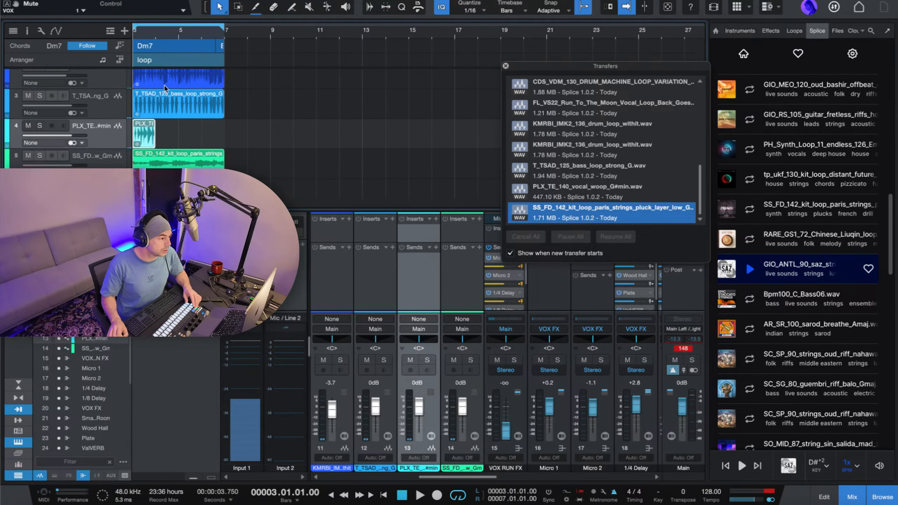
key(space)
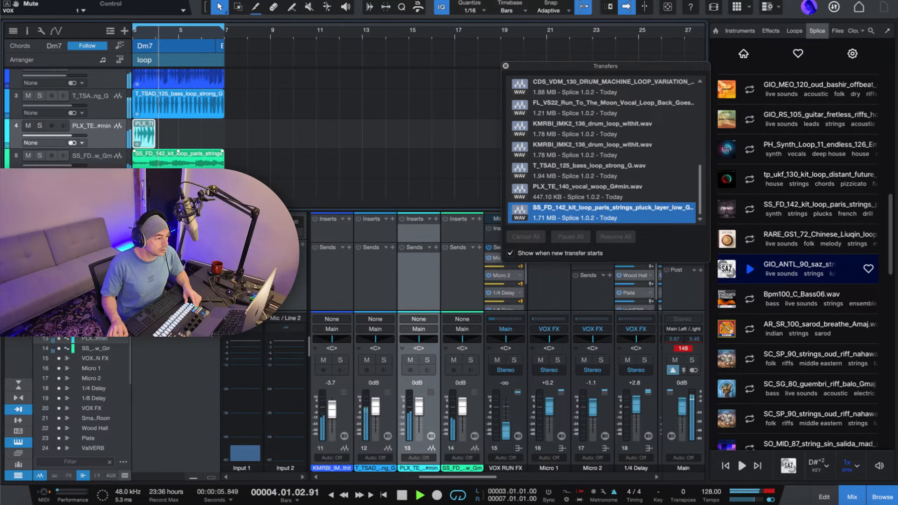
scroll(149, 166, up, 2)
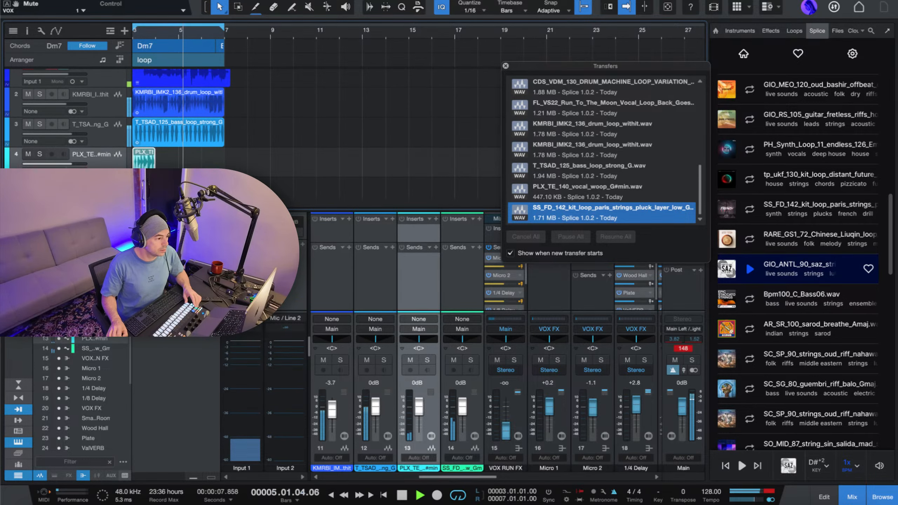
key(space)
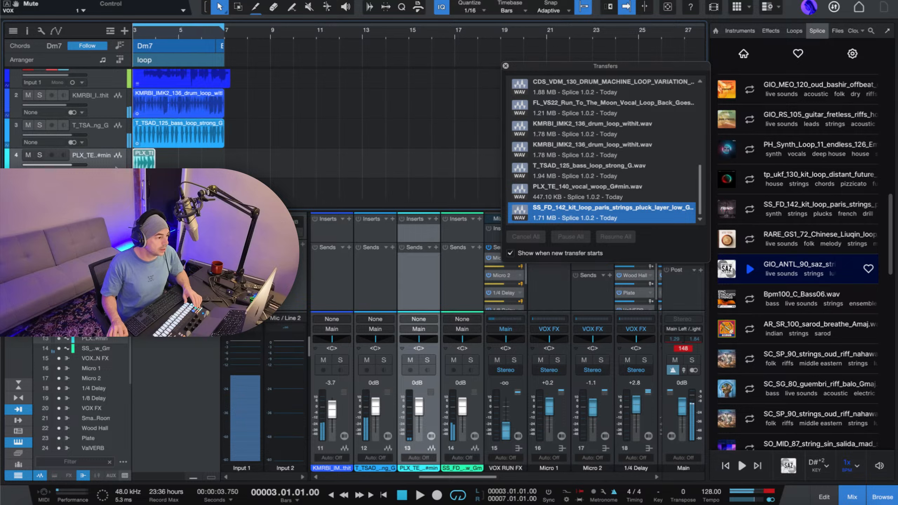
Set the PLX_TE_140 vocal woop track to follow chords in Parallel mode and play the loop to check it.
click(28, 32)
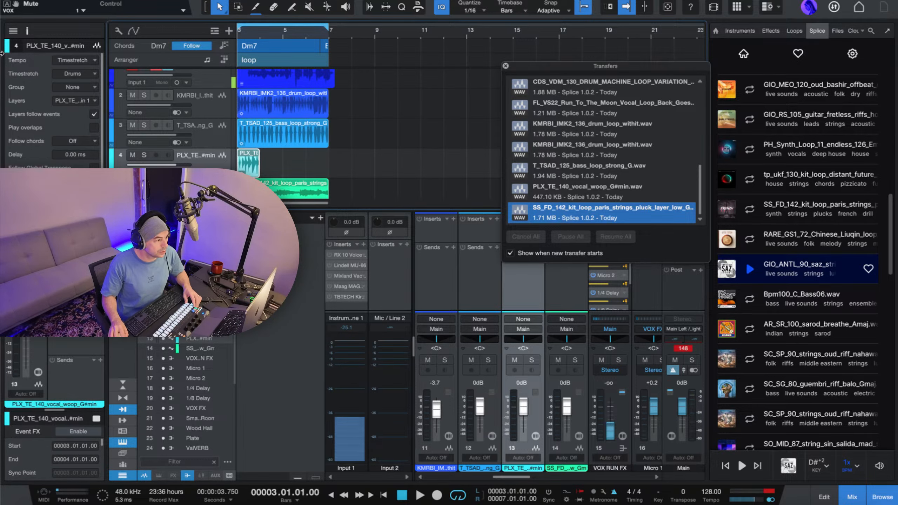
drag(2, 53, 245, 61)
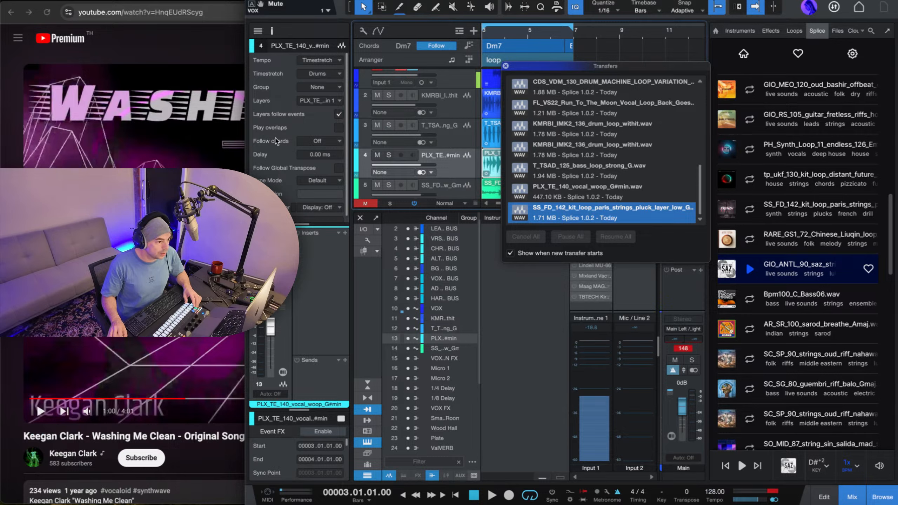
click(321, 142)
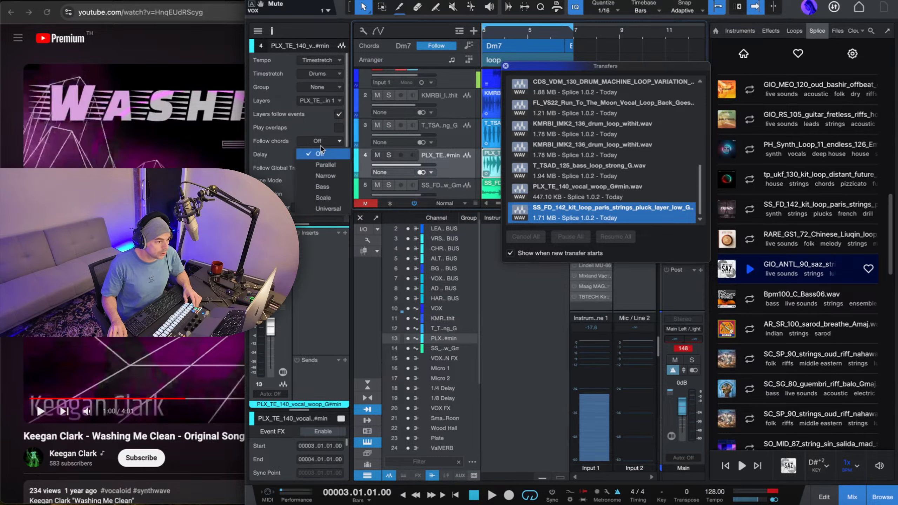
click(325, 165)
key(space)
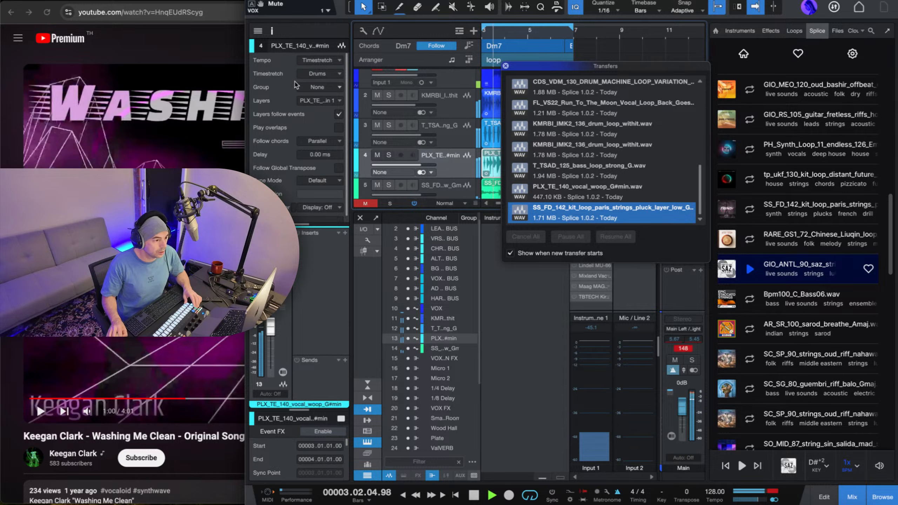
key(space)
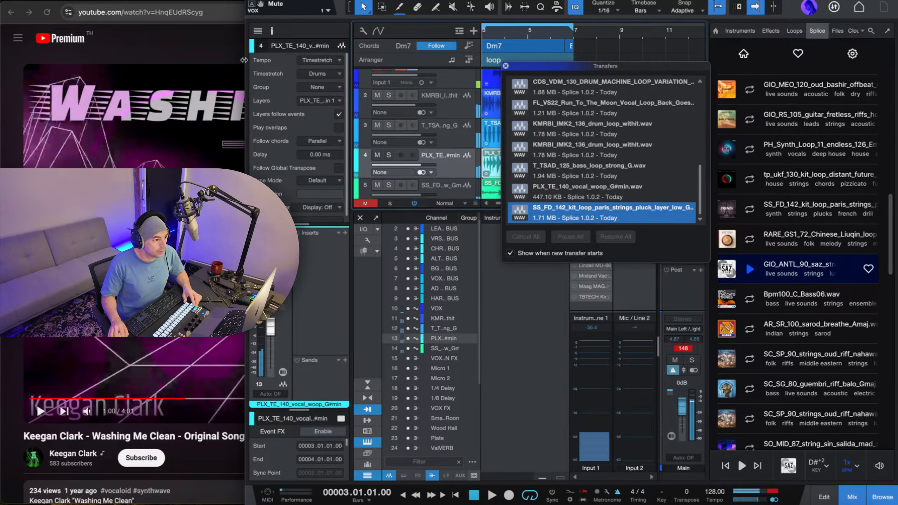
Widen the Studio One window, play the PLX_TE_140 vocal woop track soloed, and lower its volume to -13.3 dB.
drag(248, 90, 1, 75)
key(space)
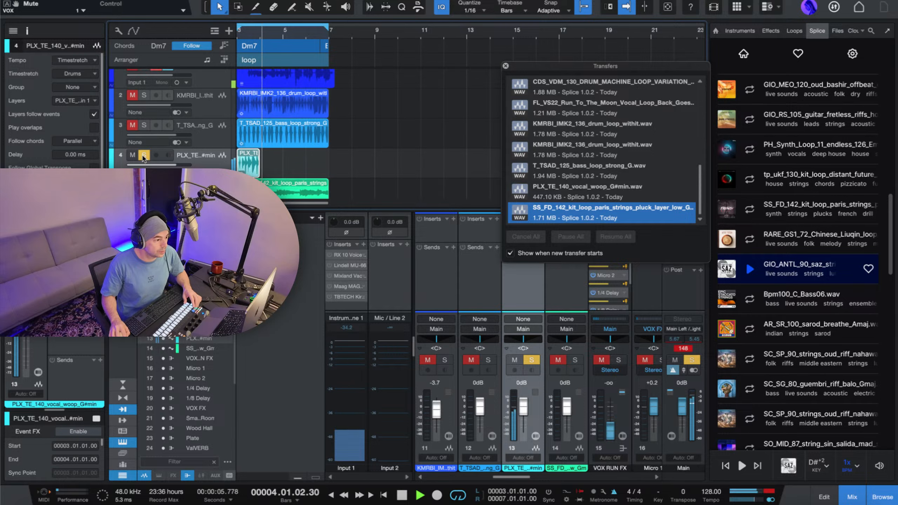
key(space)
key(space)
drag(177, 166, 158, 165)
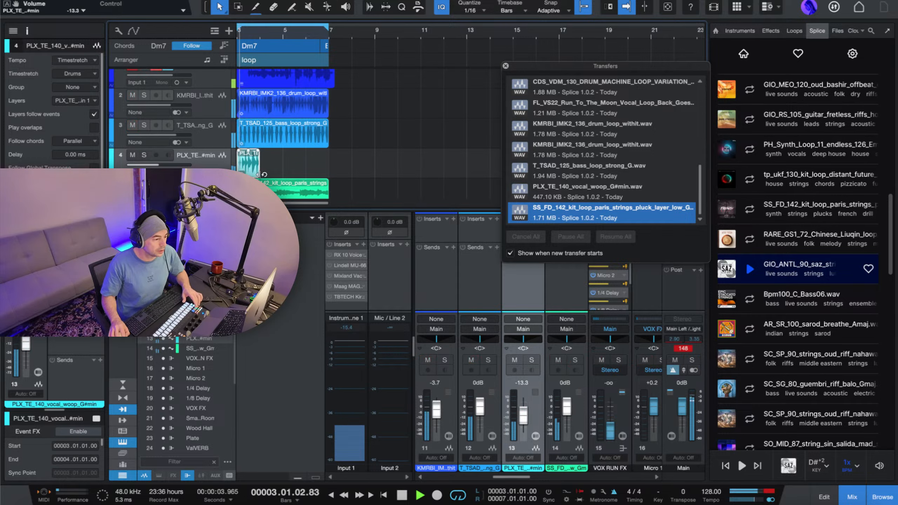
Play the SS_FD_142 strings pluck track soloed, unsolo it, and extract its event's chords to the chord track.
scroll(151, 149, down, 2)
click(143, 159)
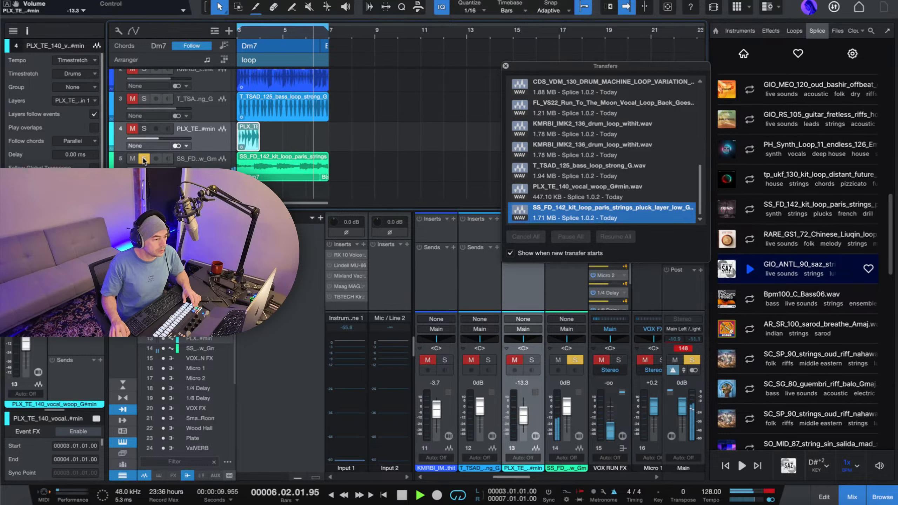
click(144, 159)
key(space)
click(270, 164)
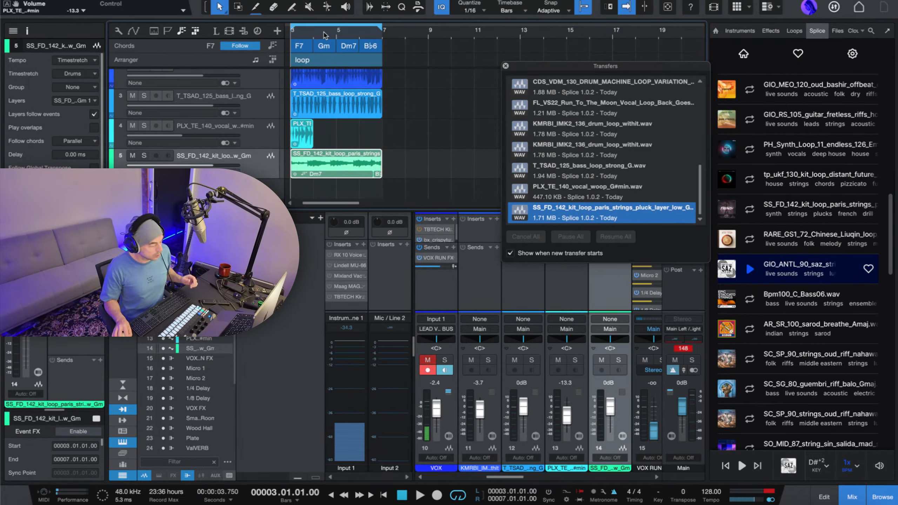
Play the loop from bar 3 with the strings chords on the chord track and close the Transfers window.
key(space)
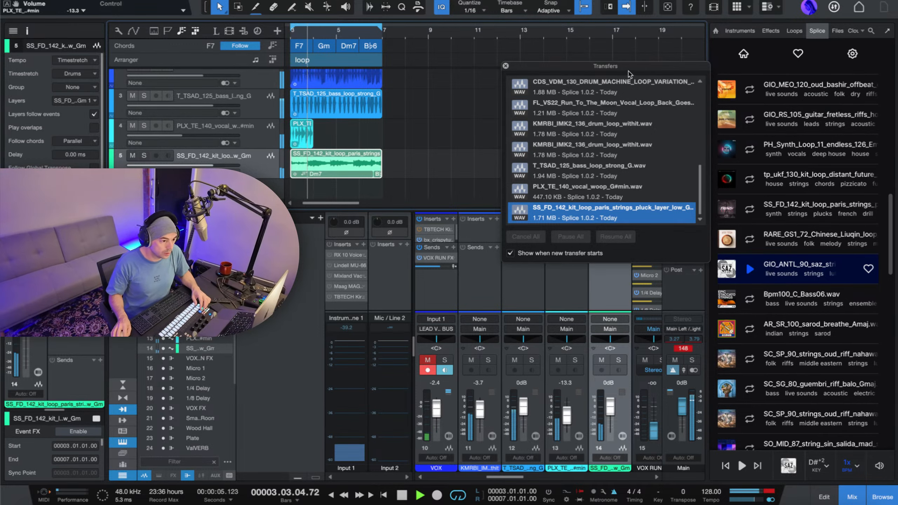
click(505, 66)
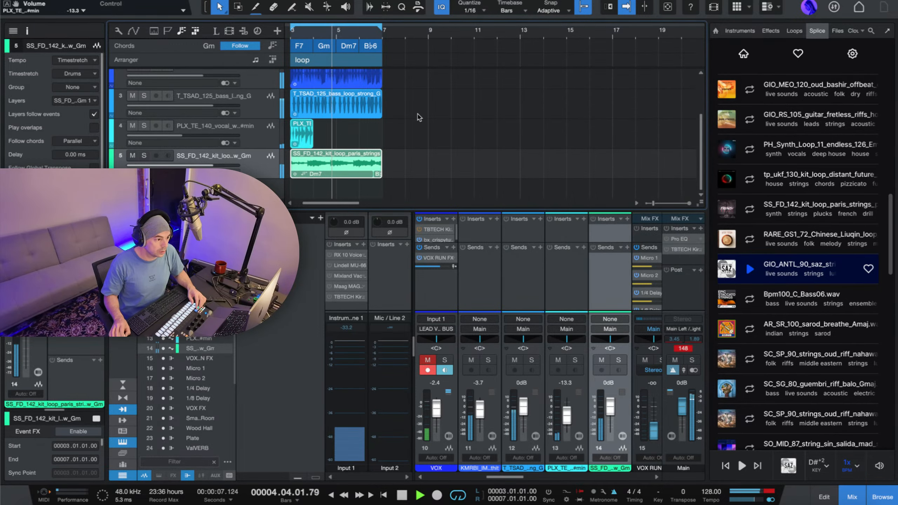
scroll(421, 122, up, 3)
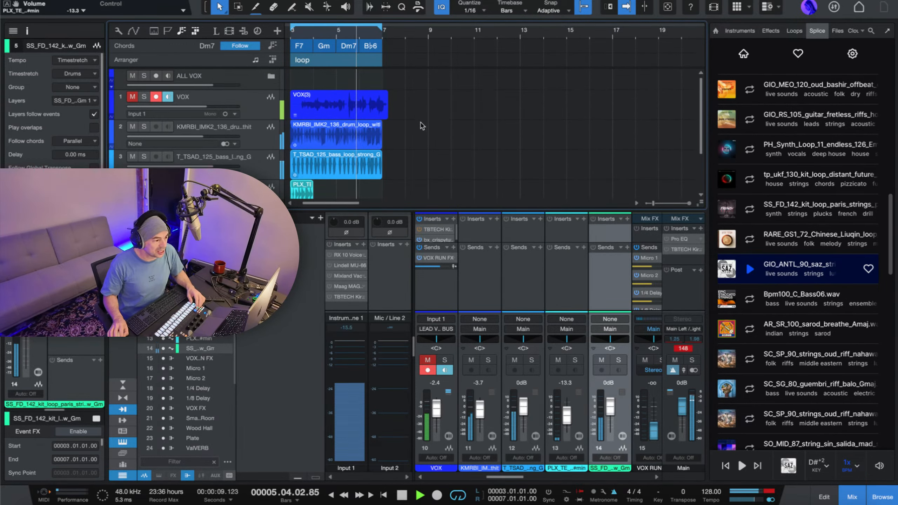
scroll(347, 149, down, 2)
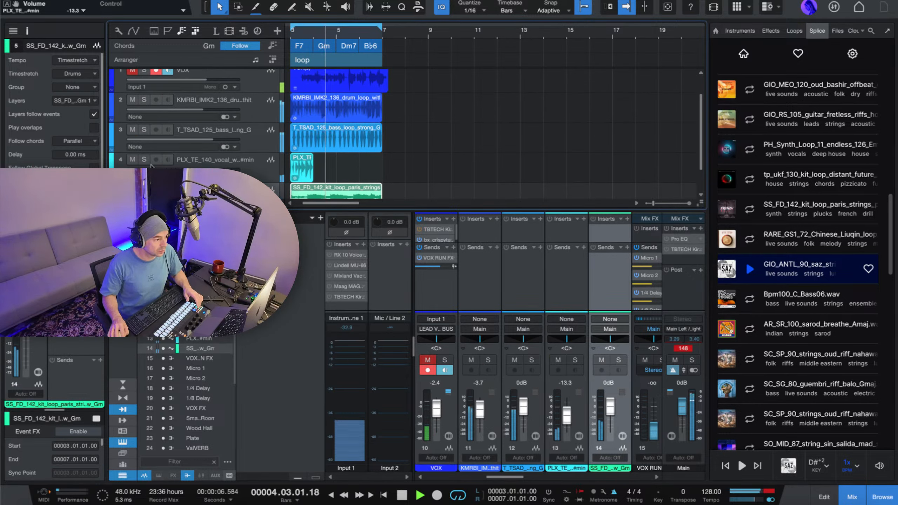
Remove the strings event from track 5 and add Deep Flight One on a new instrument track.
click(143, 189)
scroll(366, 158, down, 2)
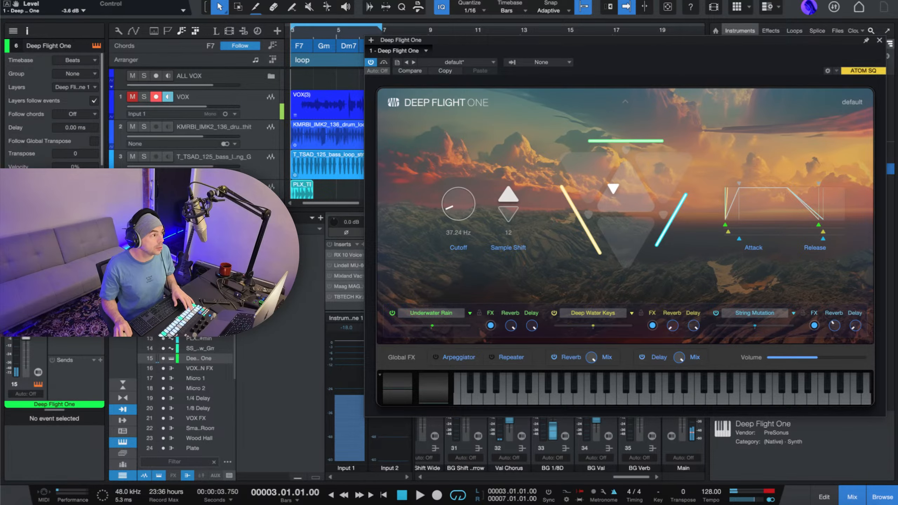
key(Escape)
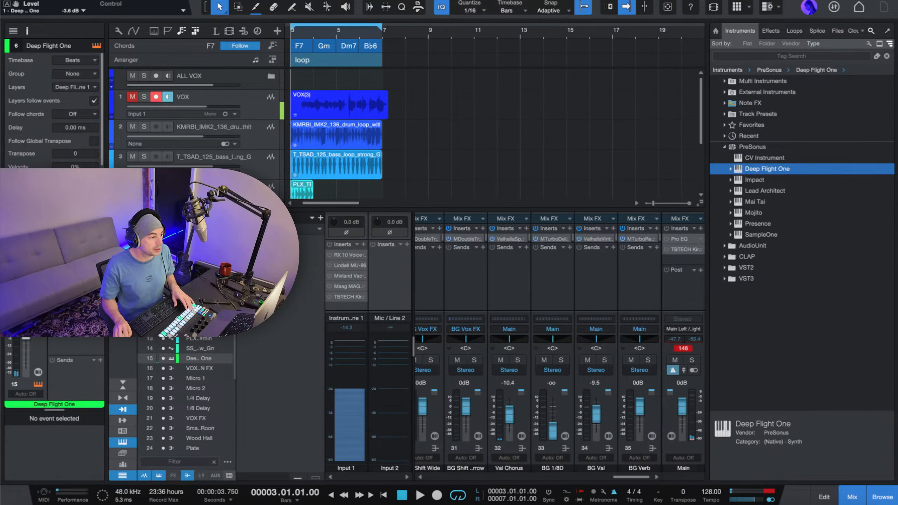
Turn off record arm and input monitoring on the VOX track and move the Deep Flight One window clear of the chord track.
click(156, 97)
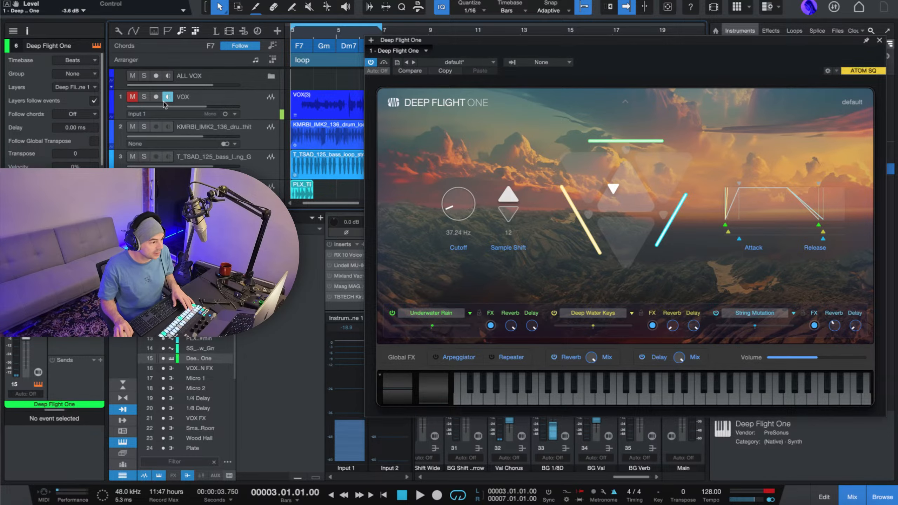
click(166, 100)
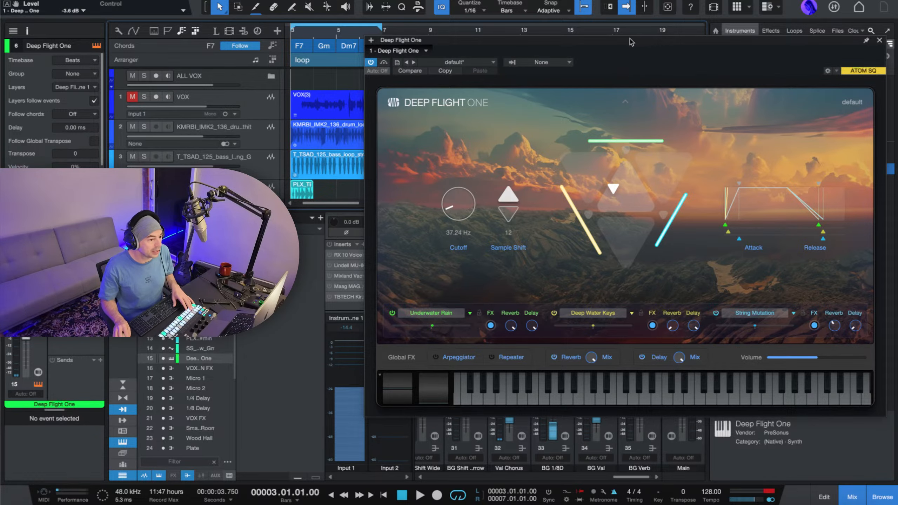
drag(631, 42, 580, 0)
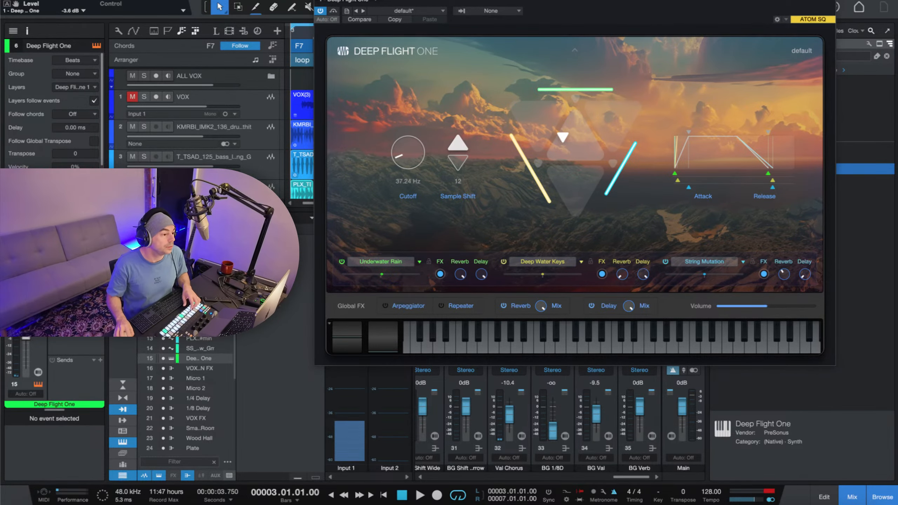
drag(713, 0, 735, 20)
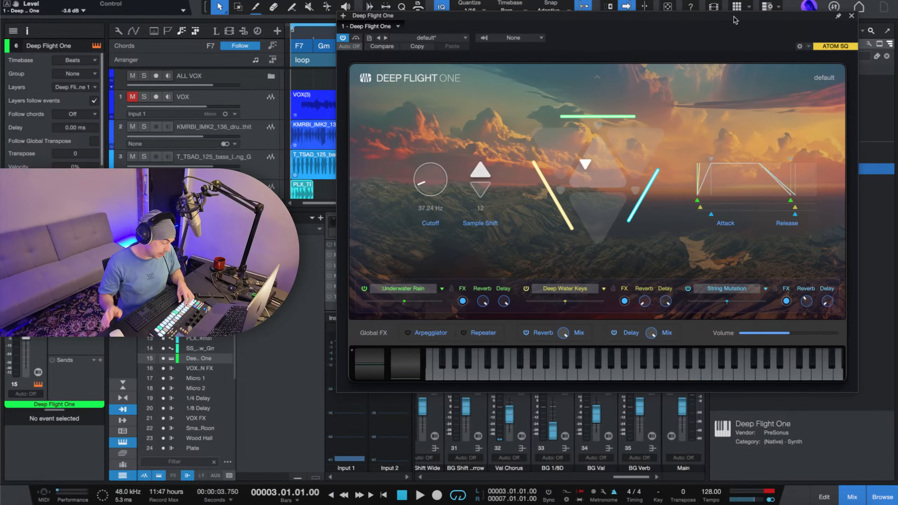
drag(735, 16, 704, 145)
Examine the loop's chords up close and audition F7, Gm and Dm7 on the chord track.
scroll(431, 77, down, 3)
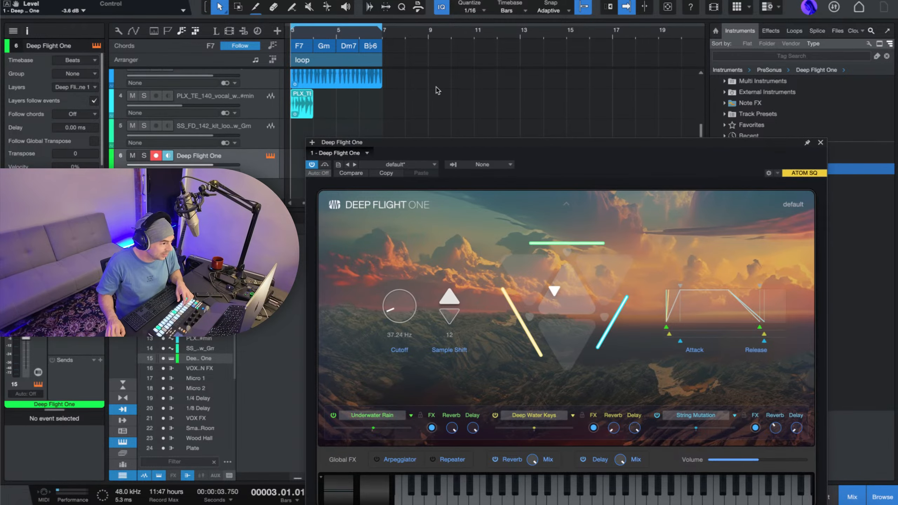
drag(320, 31, 458, 112)
scroll(458, 112, up, 3)
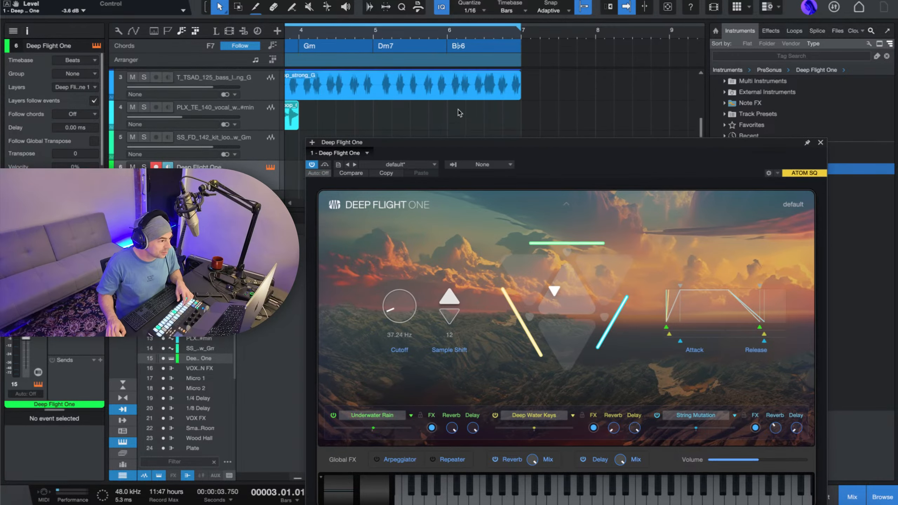
scroll(458, 113, down, 4)
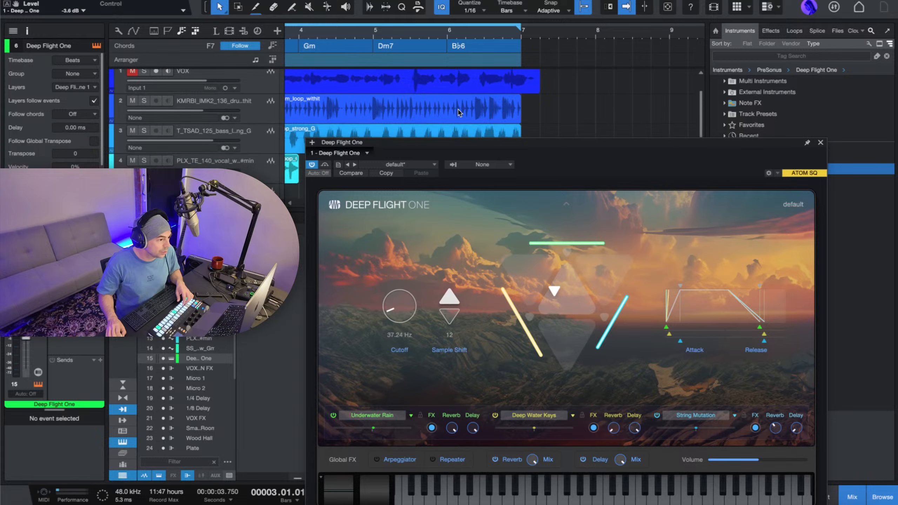
scroll(459, 113, up, 1)
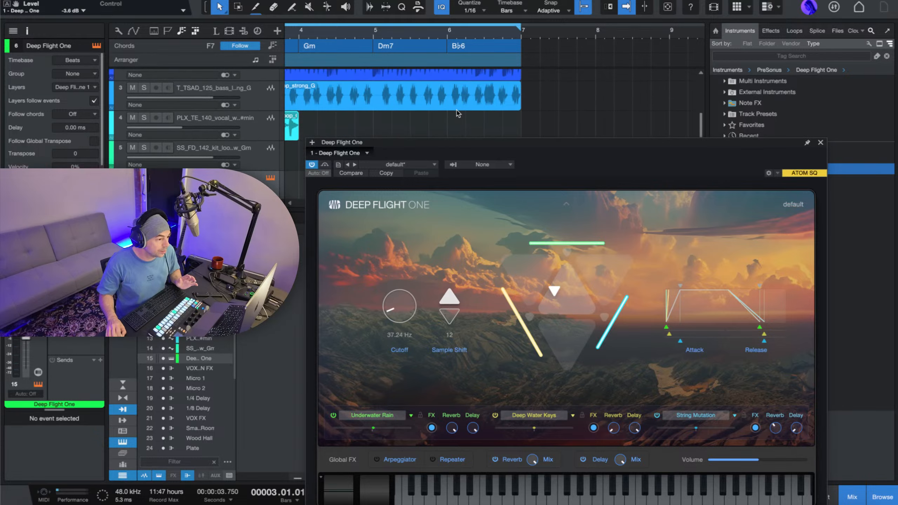
scroll(590, 114, left, 5)
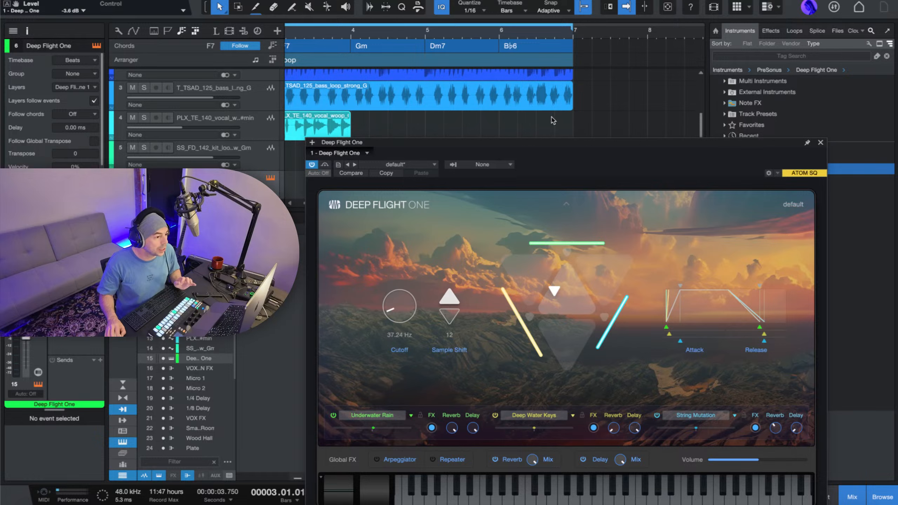
scroll(548, 120, left, 2)
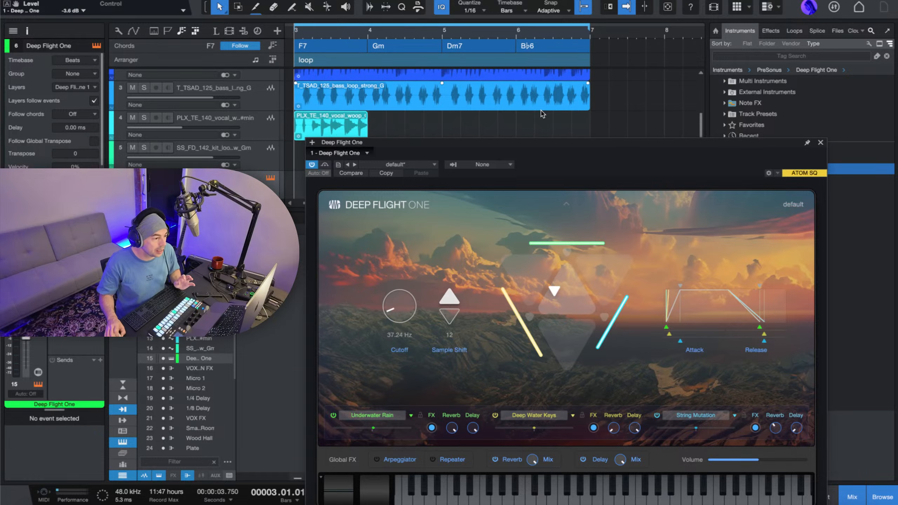
click(308, 49)
click(388, 47)
click(474, 45)
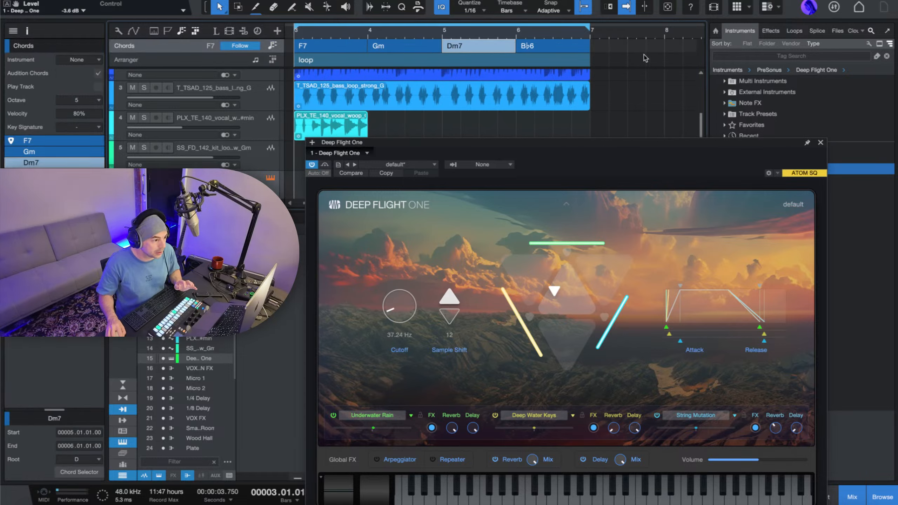
scroll(279, 120, up, 2)
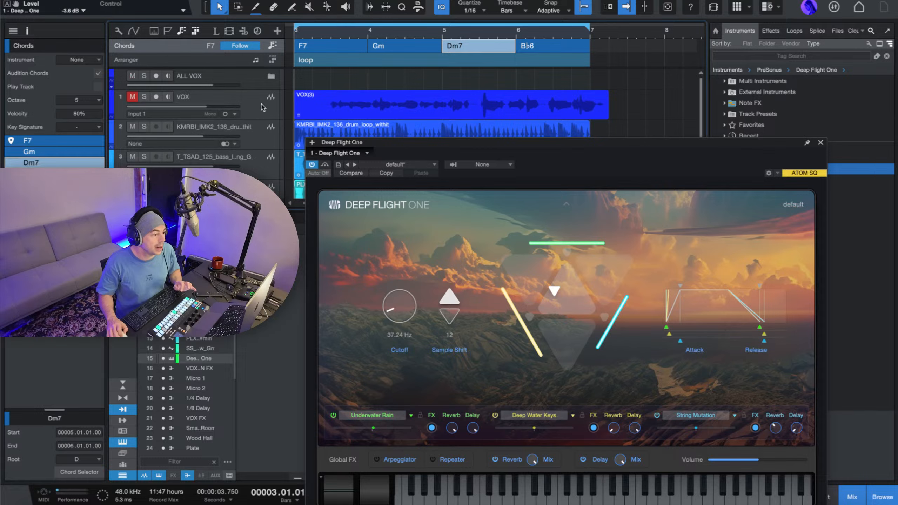
scroll(417, 113, down, 2)
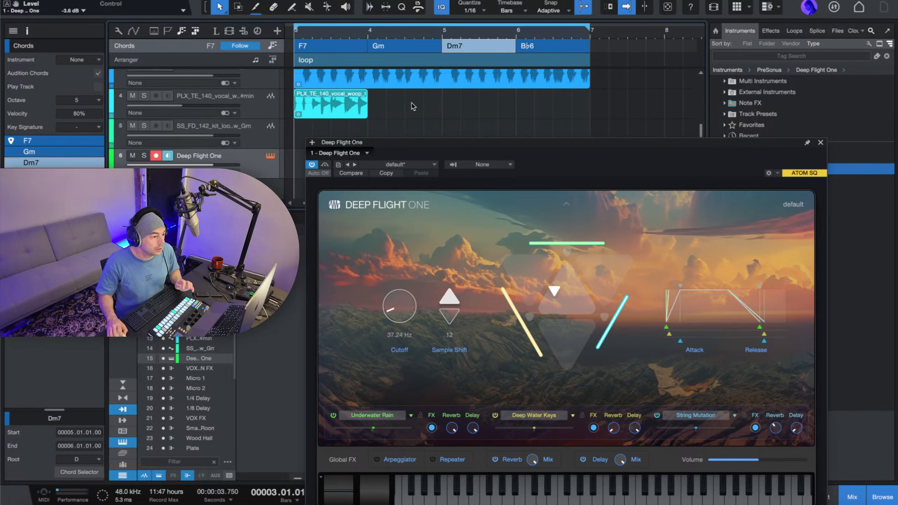
click(373, 133)
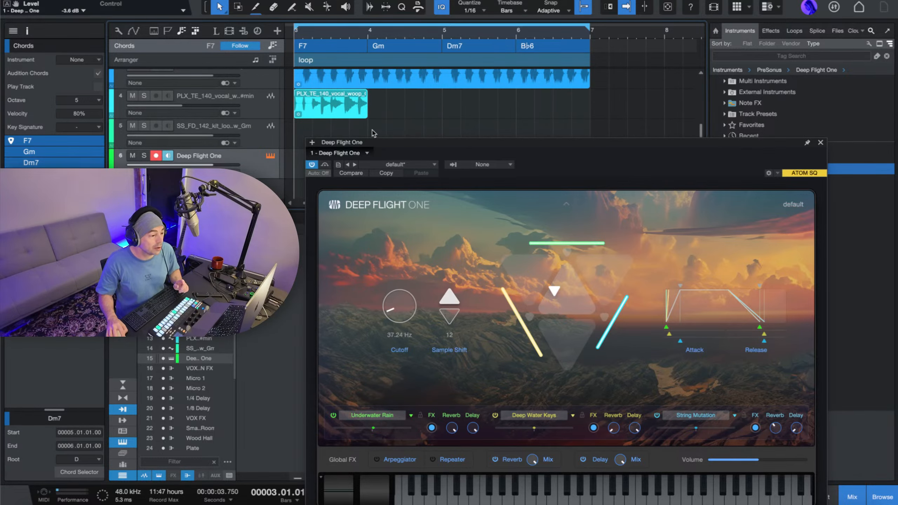
Change the chord at bar 3 to Fmaj7 in the Chord Selector, comparing it with the plain F triad.
drag(506, 148, 533, 101)
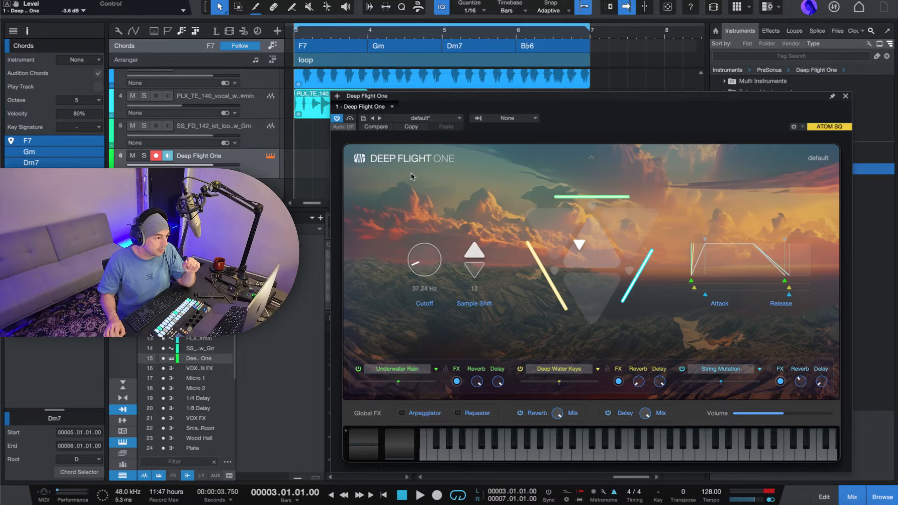
click(332, 54)
double_click(336, 50)
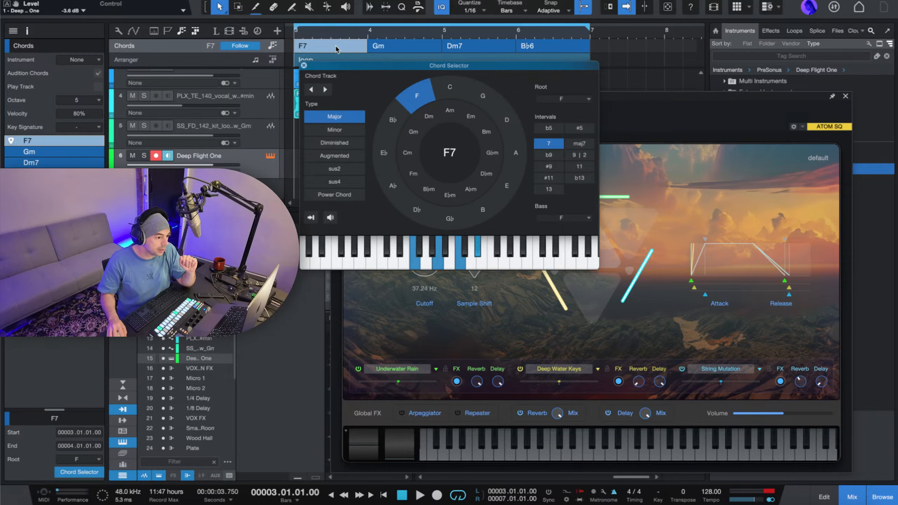
click(579, 144)
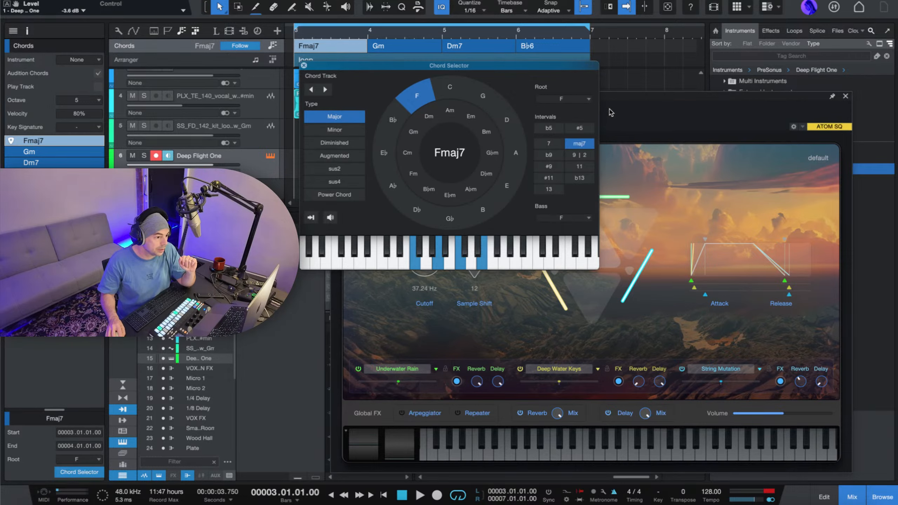
click(582, 144)
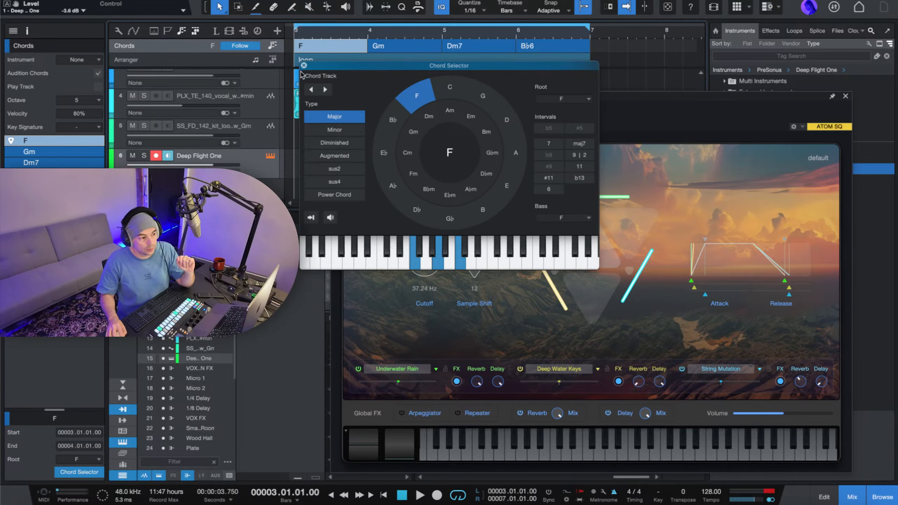
click(579, 143)
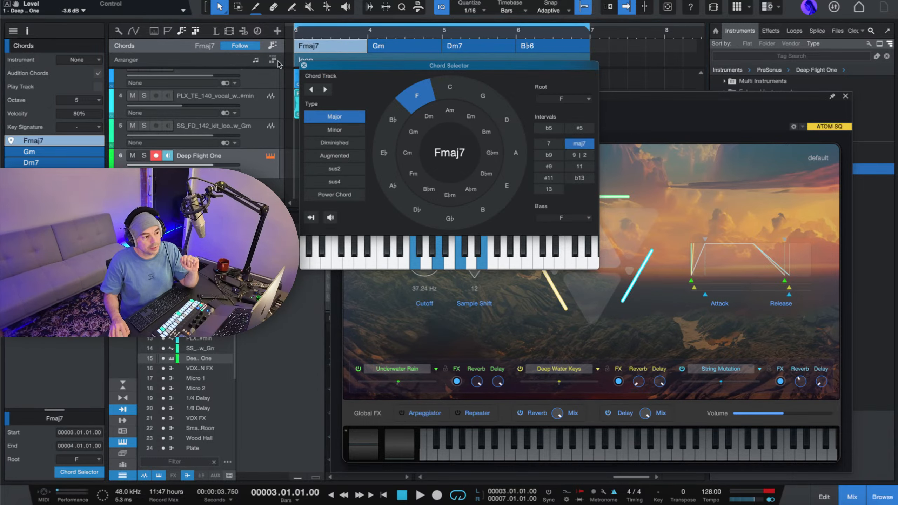
click(304, 66)
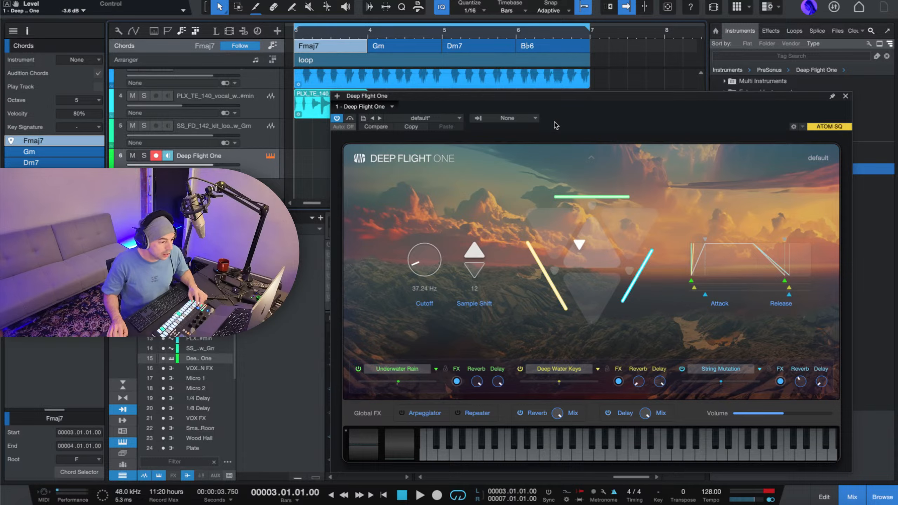
Place all four chords from the chord track as note events on the Deep Flight One track from bar 3 and reposition the instrument window.
click(577, 449)
click(627, 447)
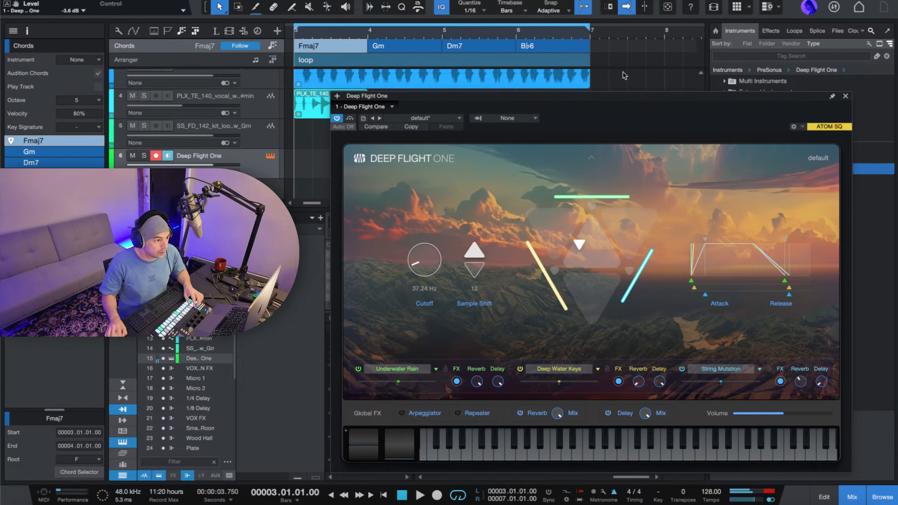
drag(624, 50, 345, 47)
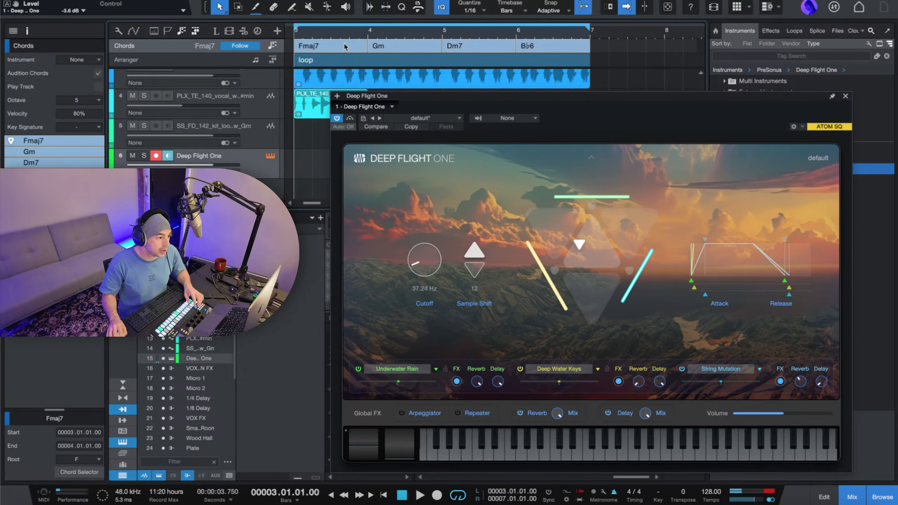
drag(408, 102, 582, 124)
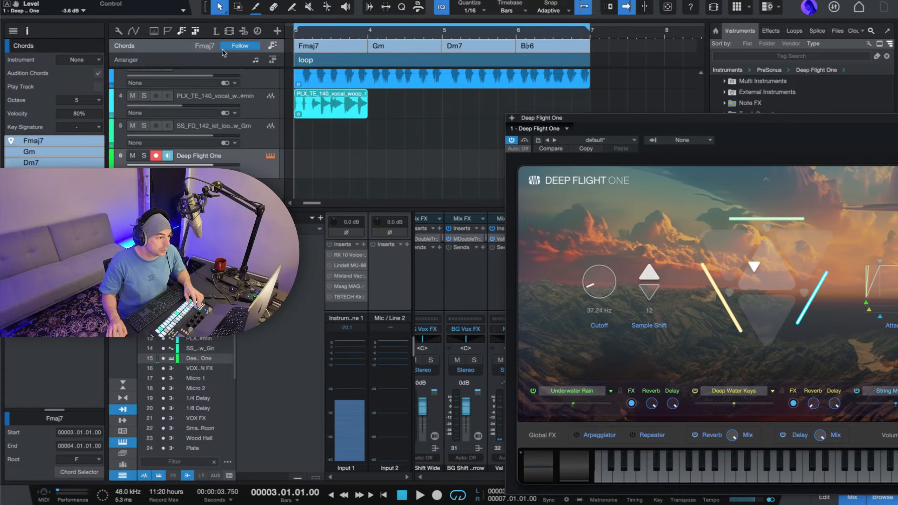
drag(328, 47, 326, 177)
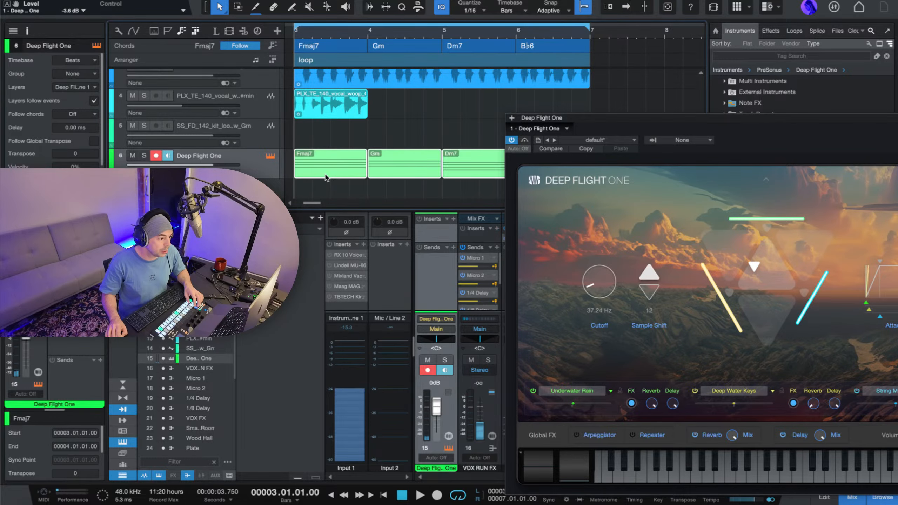
drag(595, 122, 409, 10)
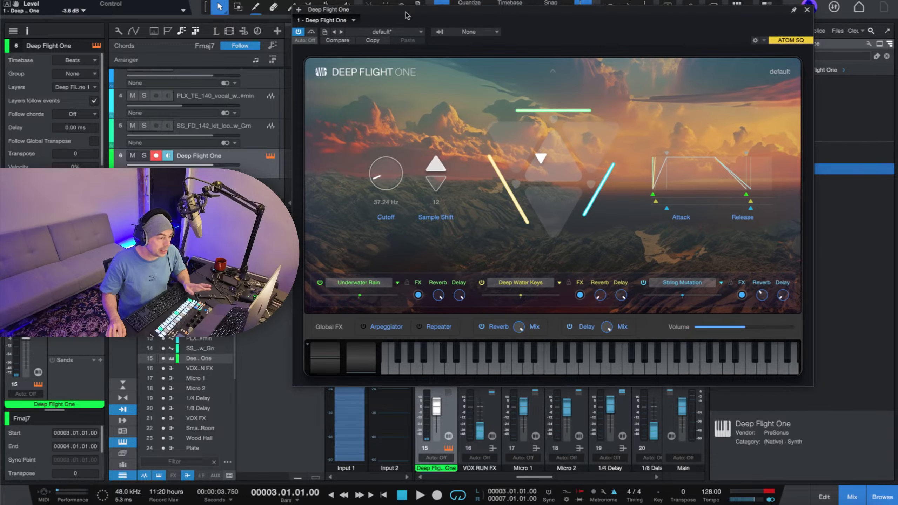
Try the Airy Machines preset from Organic Keys in Deep Flight One, blending toward the Air Bang and Membrane Waters layers during playback.
click(405, 32)
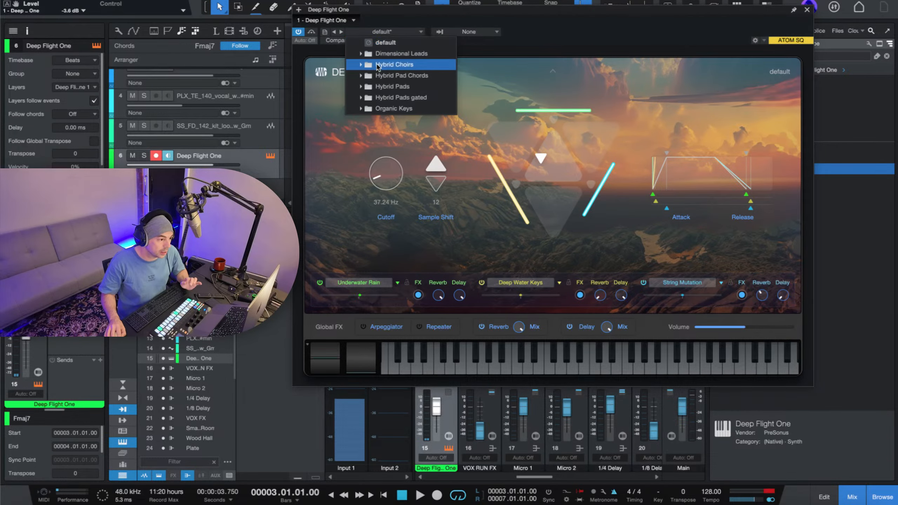
click(644, 39)
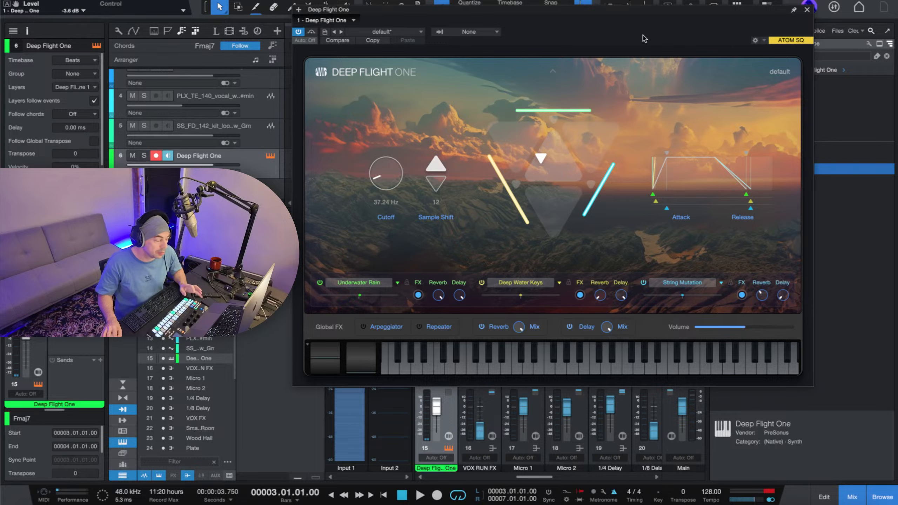
click(401, 33)
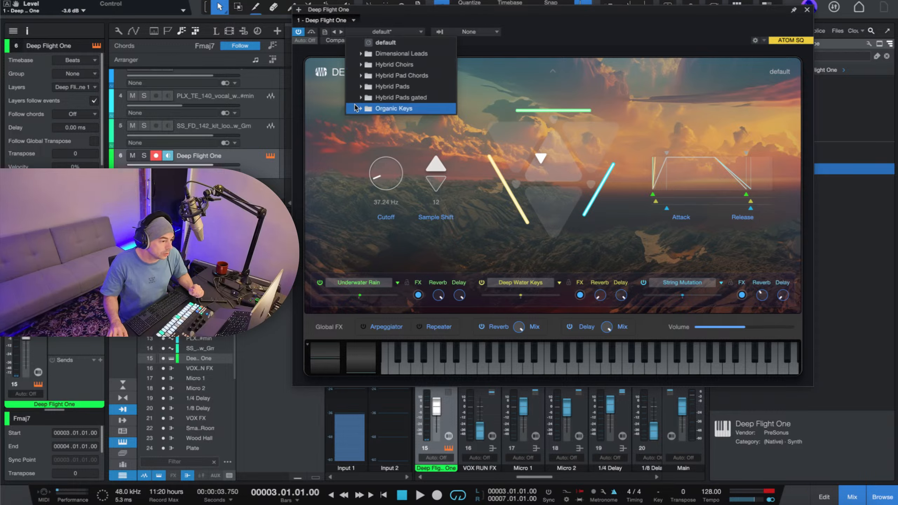
click(357, 109)
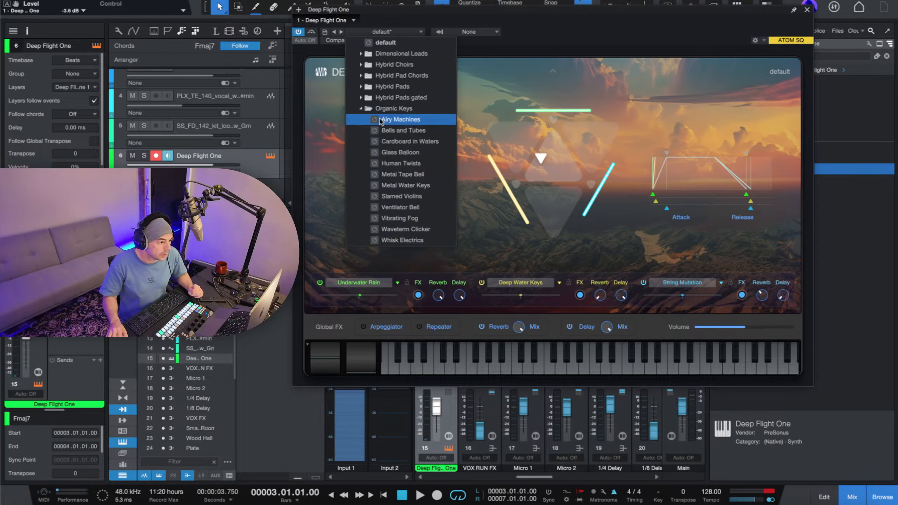
click(400, 120)
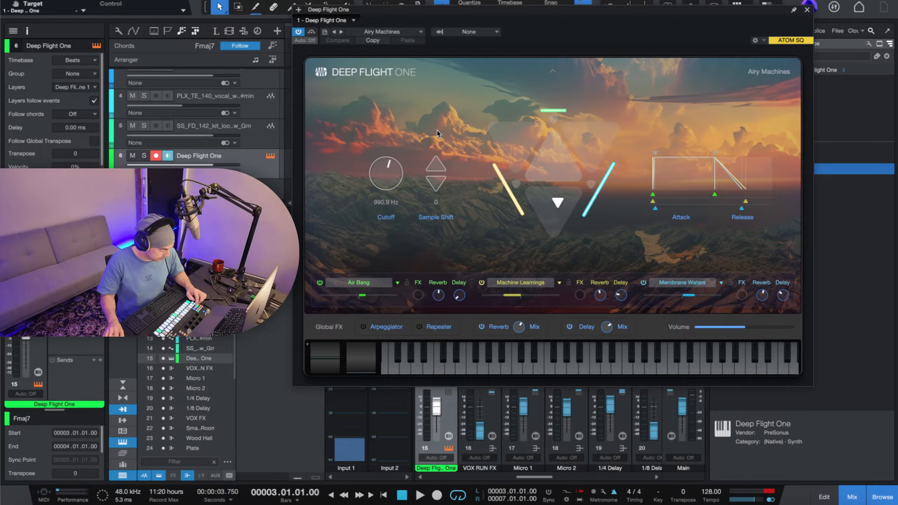
key(space)
mouse_move(557, 202)
mouse_down()
mouse_move(553, 156)
mouse_move(530, 173)
mouse_move(580, 197)
mouse_move(583, 138)
mouse_up()
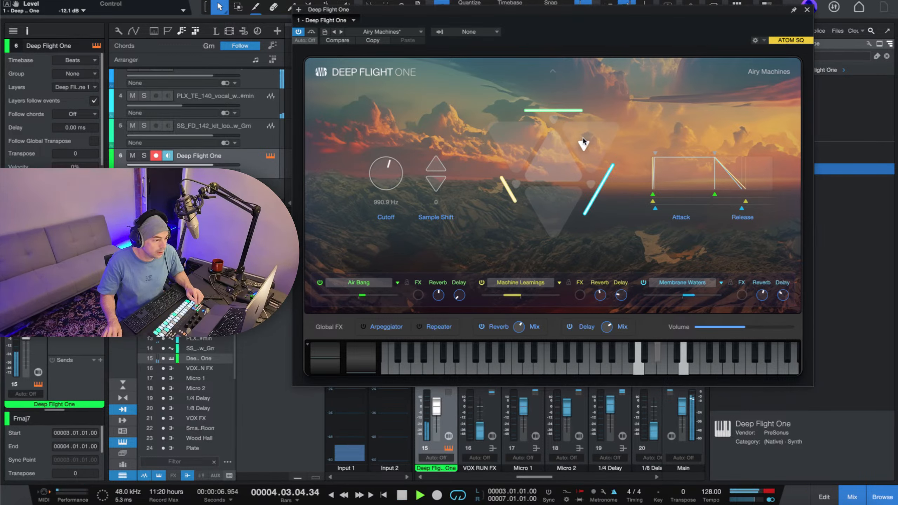
key(space)
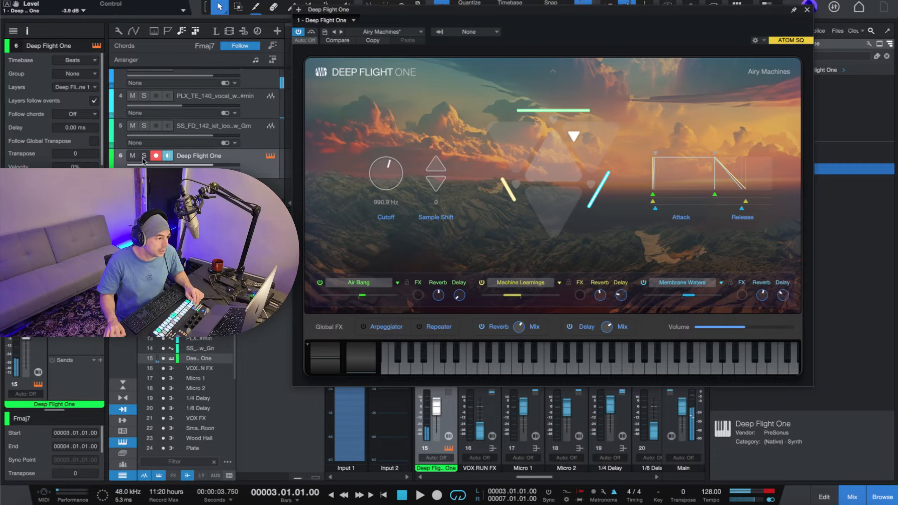
Solo the Deep Flight One track and try the Bells and Tubes preset, blending toward the Glockenspiel and Tube Piano layers.
click(144, 156)
key(space)
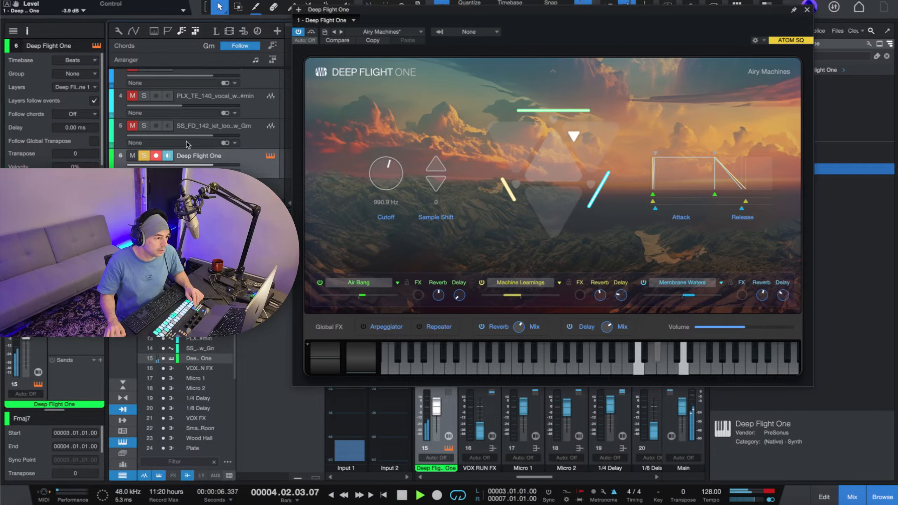
click(342, 32)
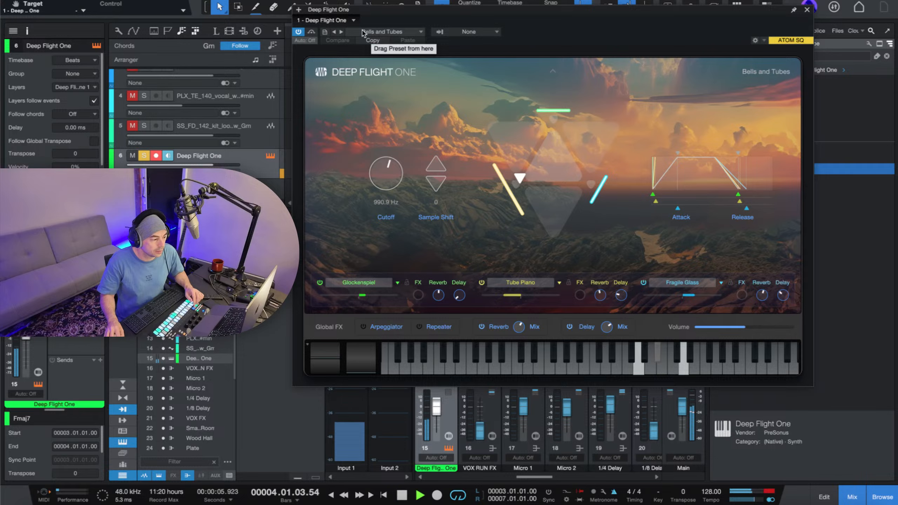
click(387, 33)
click(520, 177)
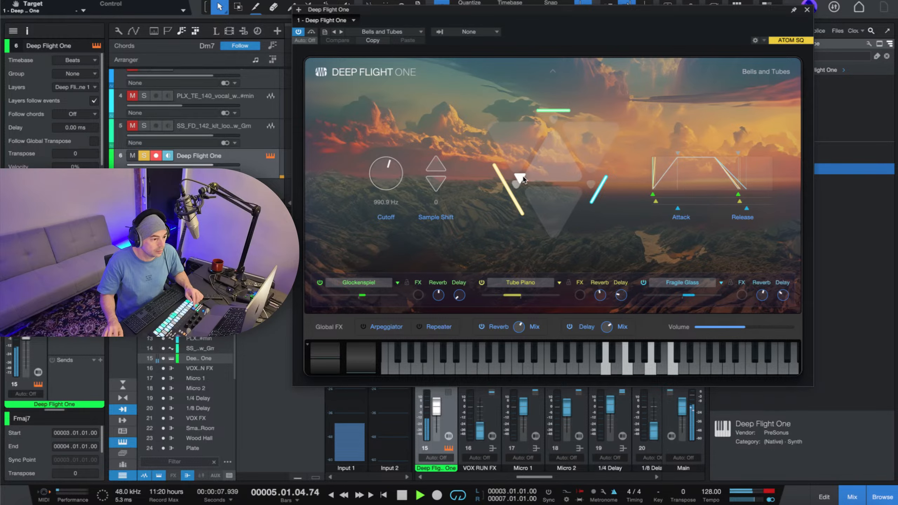
drag(520, 176, 517, 143)
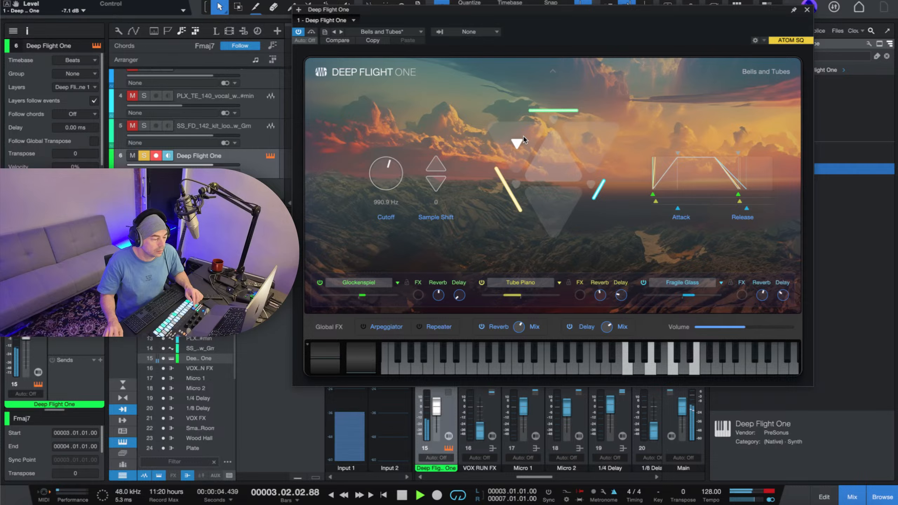
key(space)
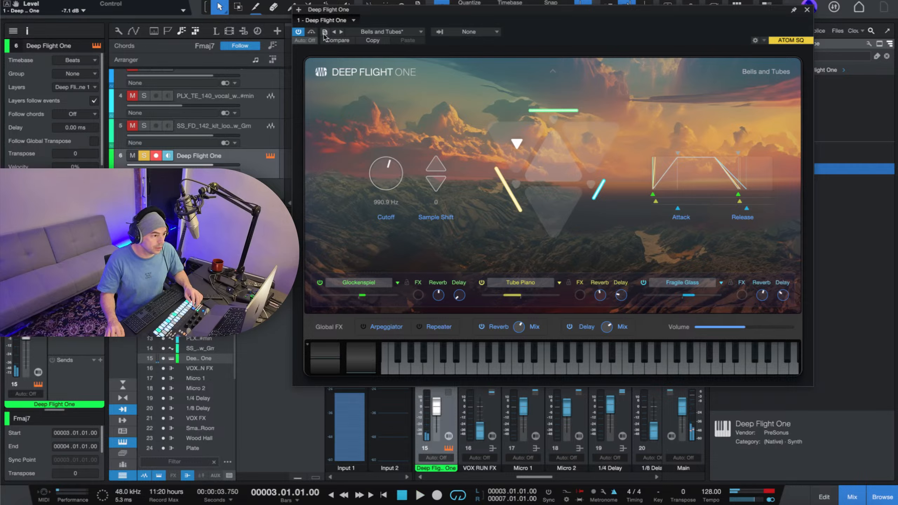
Load the Cardboard in Waters preset and blend it toward the Cardboard Bang and Fogtronix layers while listening.
click(341, 32)
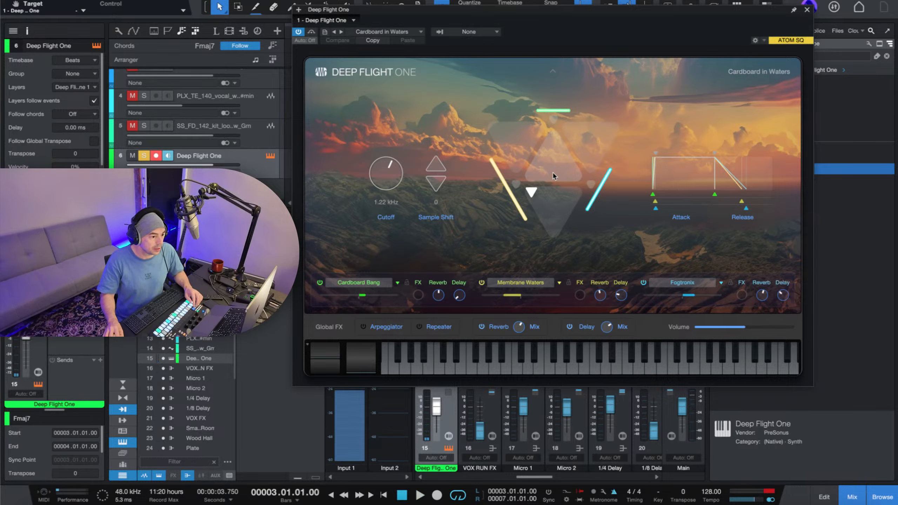
drag(537, 199, 559, 207)
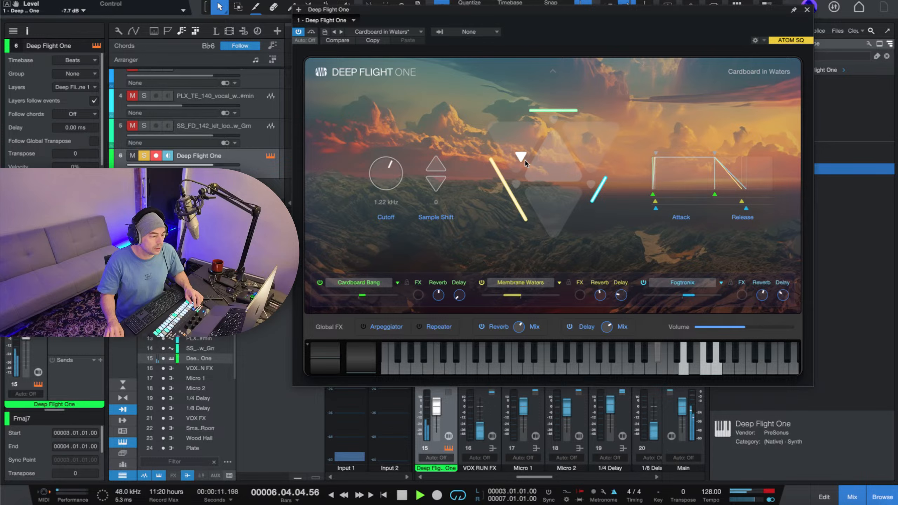
drag(525, 164, 565, 153)
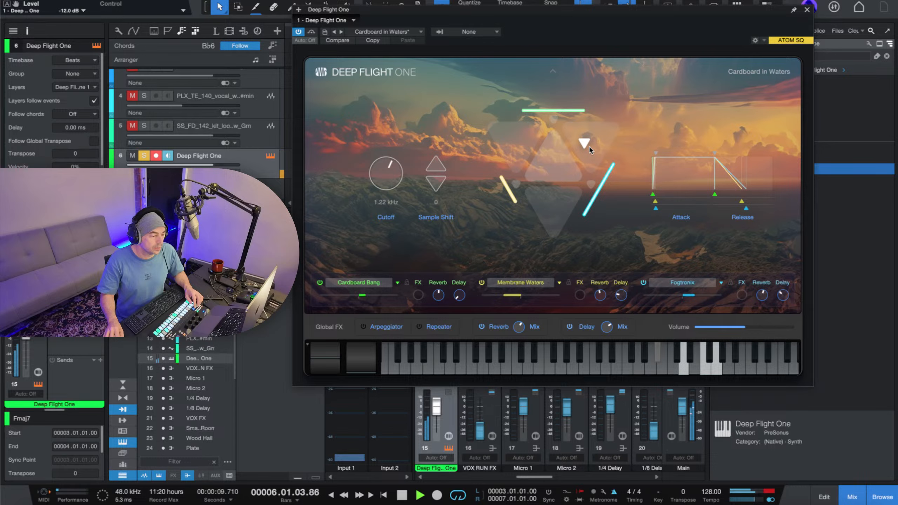
key(space)
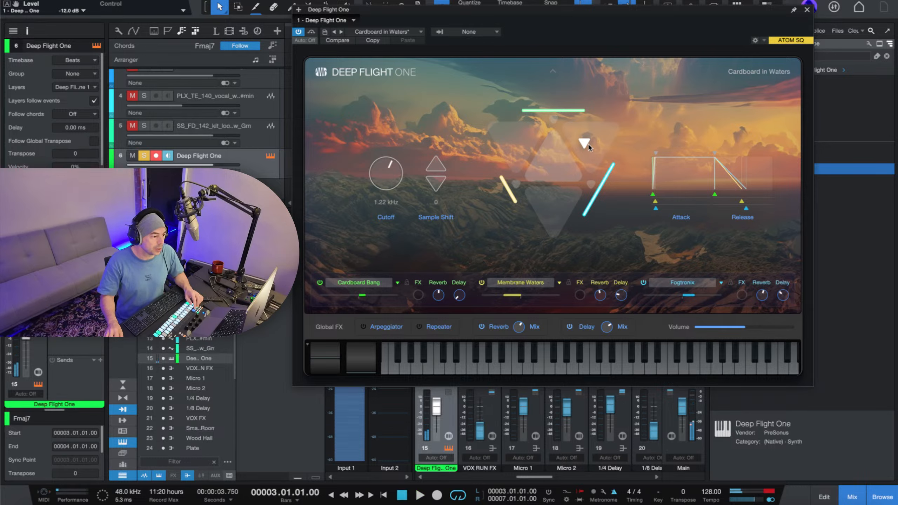
Unsolo Deep Flight One, rebalance its blend toward the Cardboard Bang layer against the full loop, and close the instrument window.
click(145, 158)
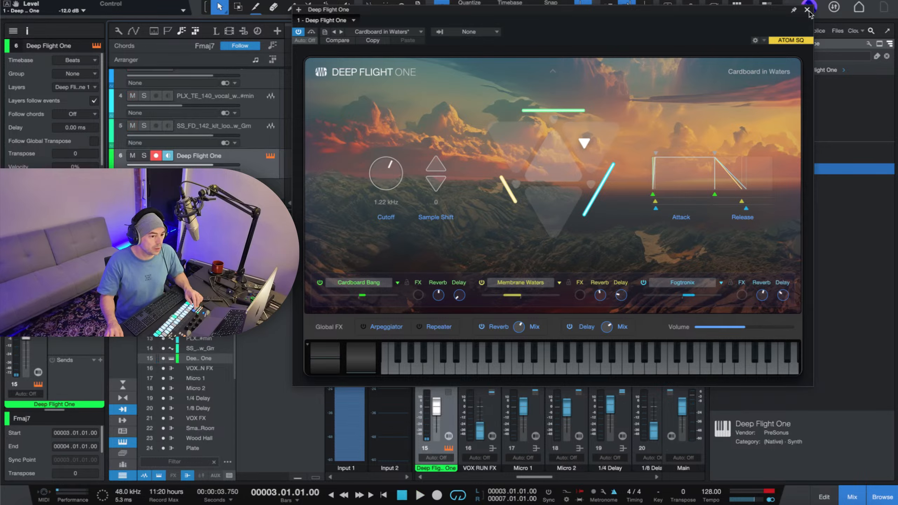
key(space)
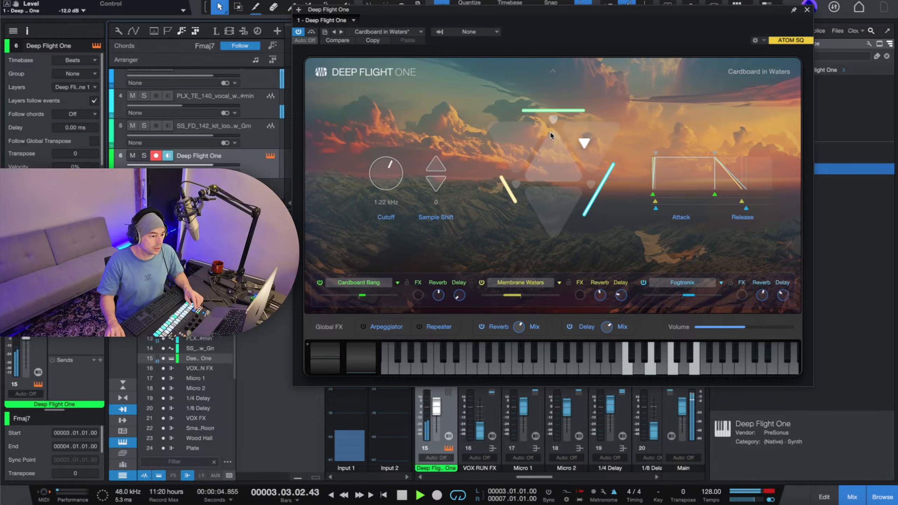
drag(590, 147, 553, 148)
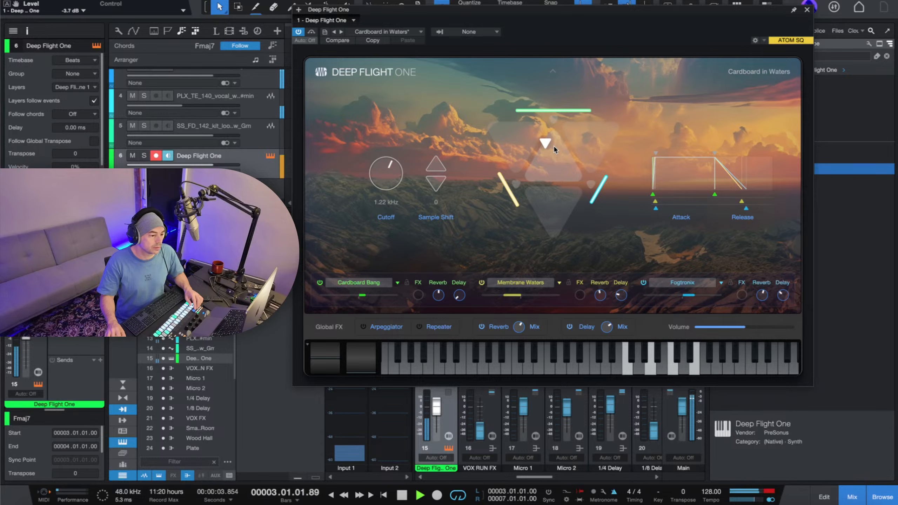
click(807, 10)
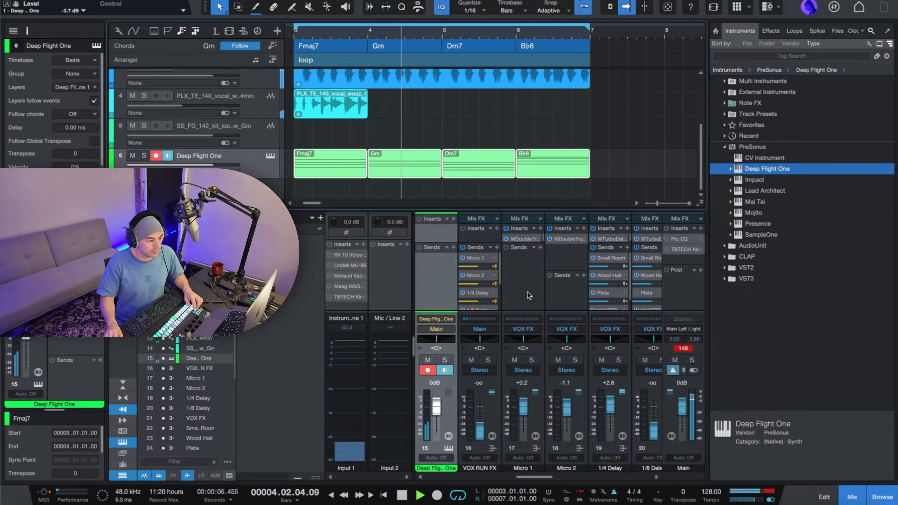
Play back the loop with the drum loop selected and briefly solo the bass loop to compare it with the full mix.
scroll(346, 137, up, 3)
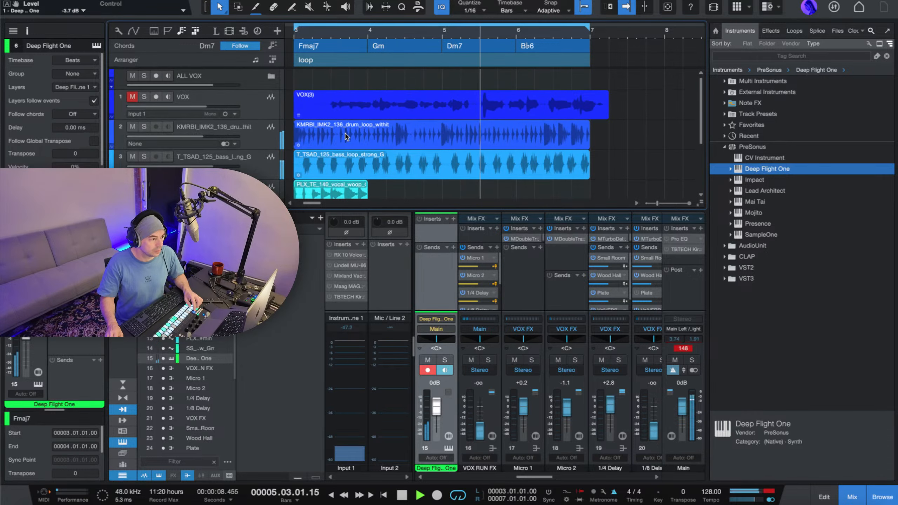
key(space)
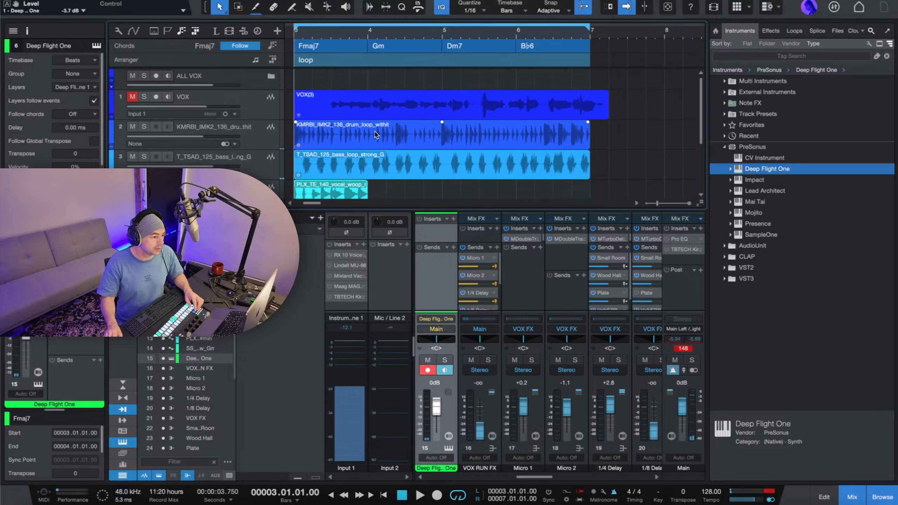
click(356, 138)
key(space)
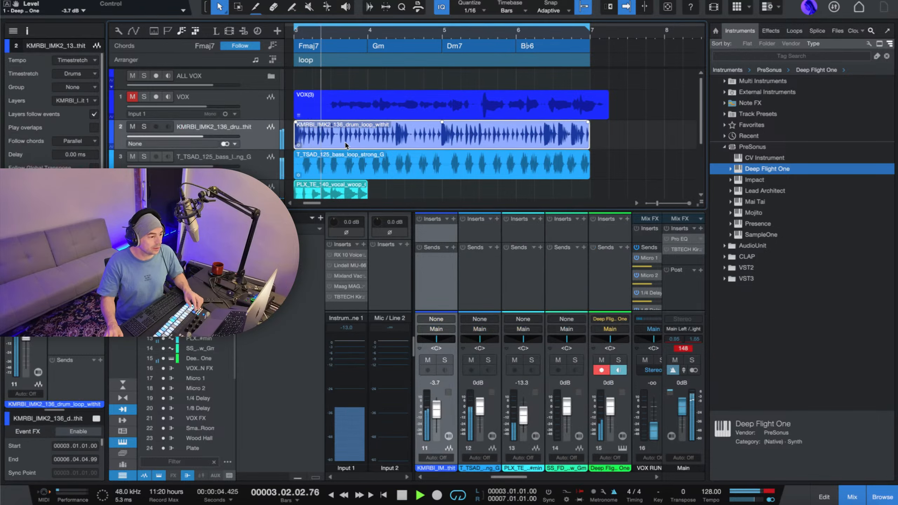
click(144, 157)
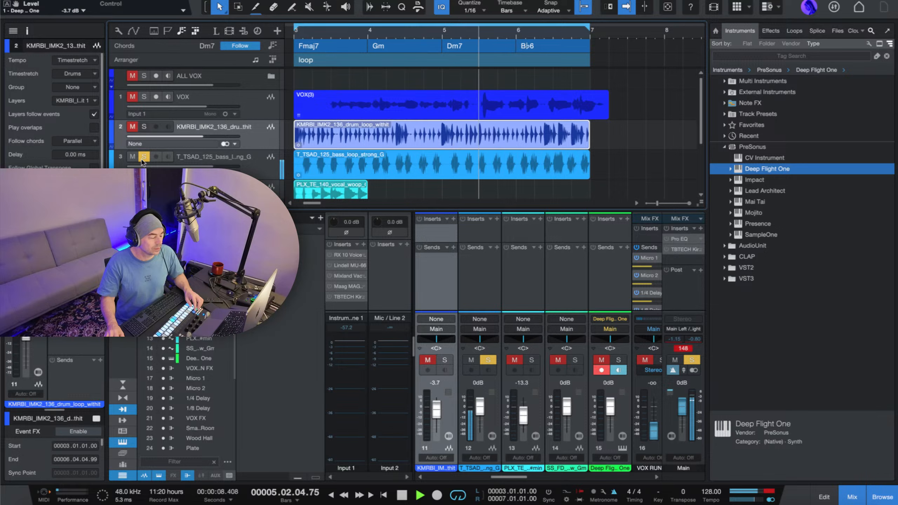
click(141, 159)
key(space)
key(space)
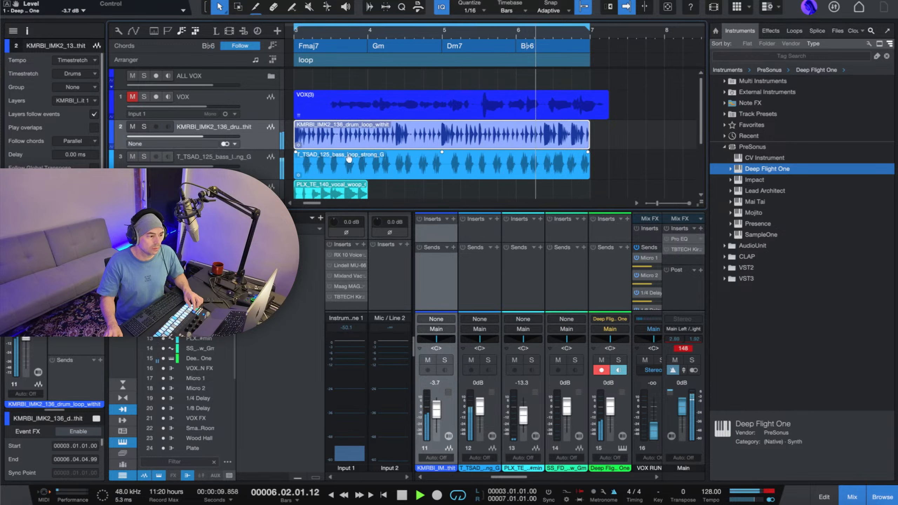
key(space)
Mute the KMRBI_IMK2_136 drum loop track and play the loop without it.
click(133, 126)
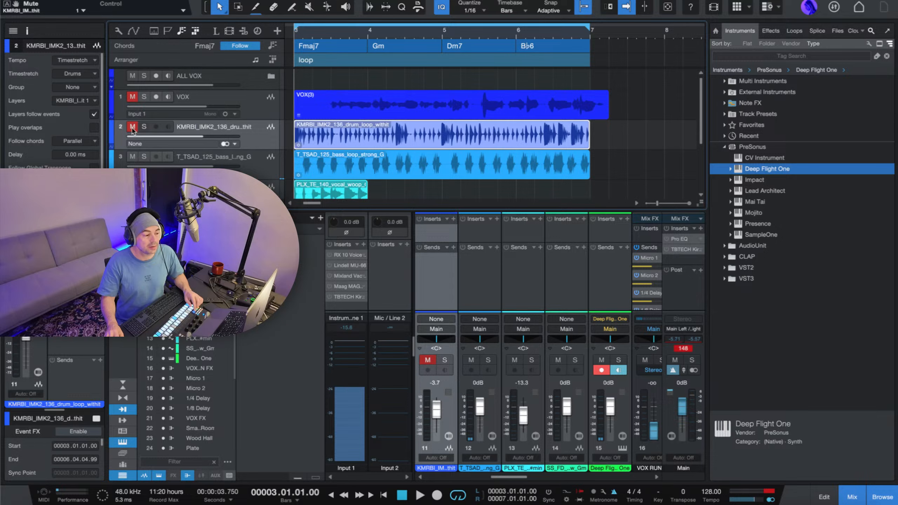
key(space)
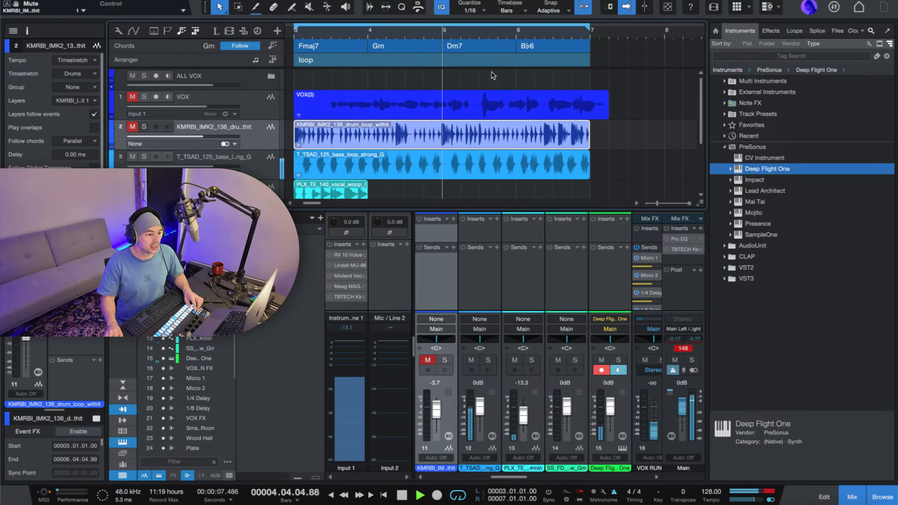
key(space)
Add an Impact drum sampler as a new instrument track below Deep Flight One.
scroll(470, 99, down, 4)
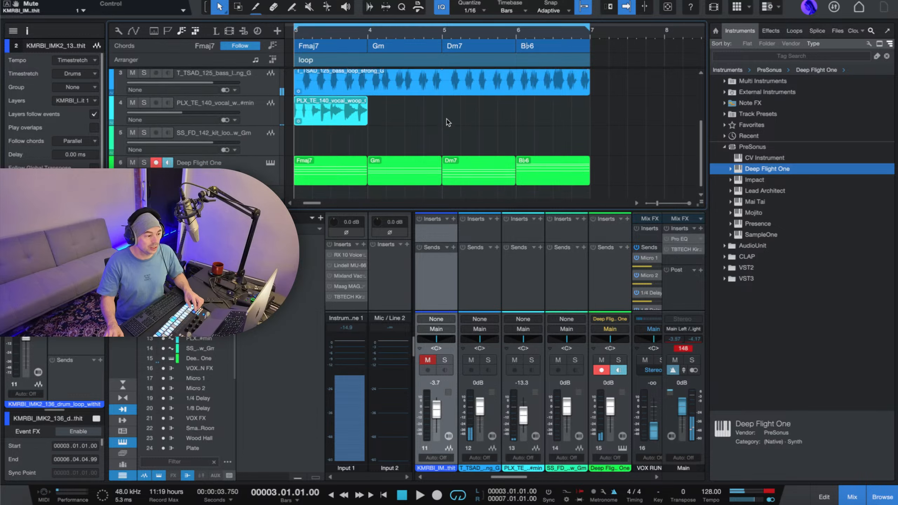
scroll(447, 122, down, 1)
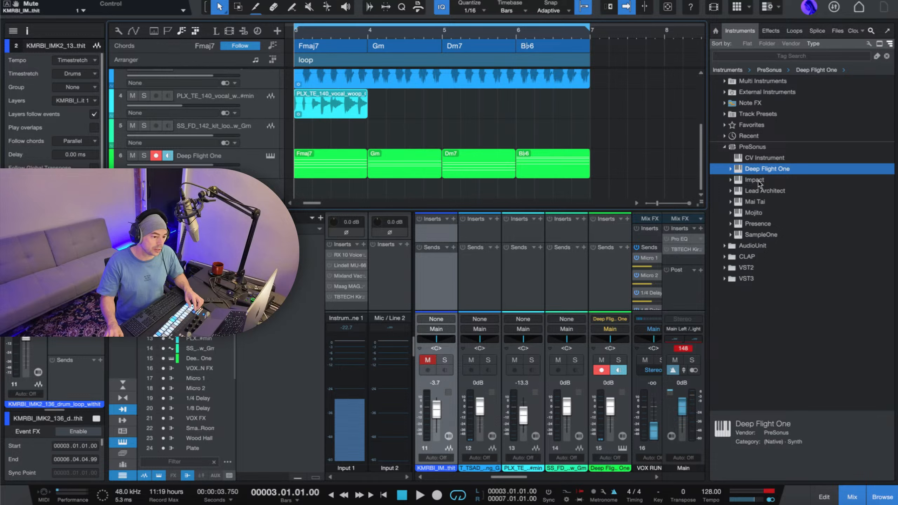
drag(757, 182, 326, 212)
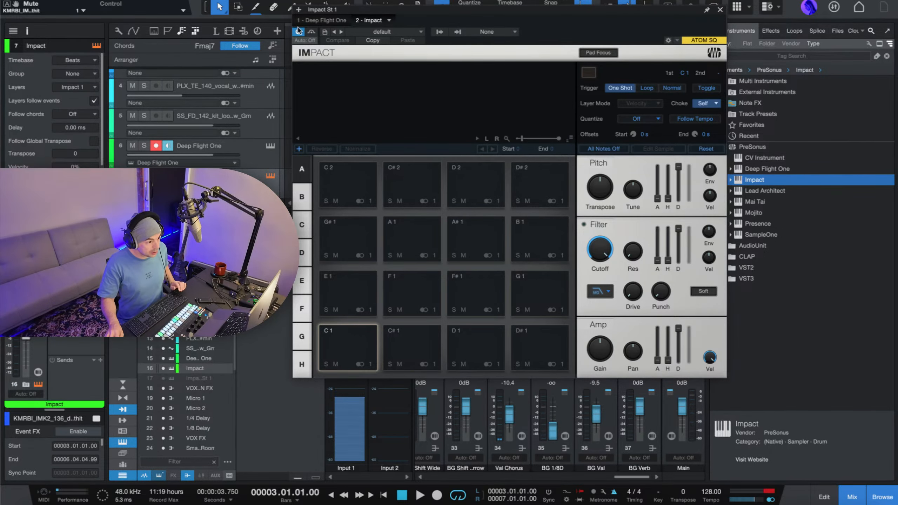
Load the VinylDrumMaschines_1 kit from the Goldbaby Drums presets into Impact.
click(382, 30)
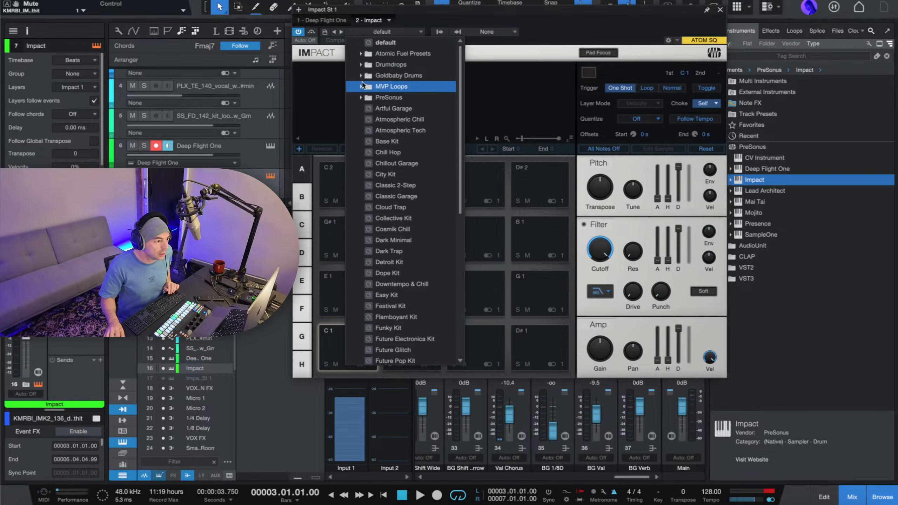
click(360, 76)
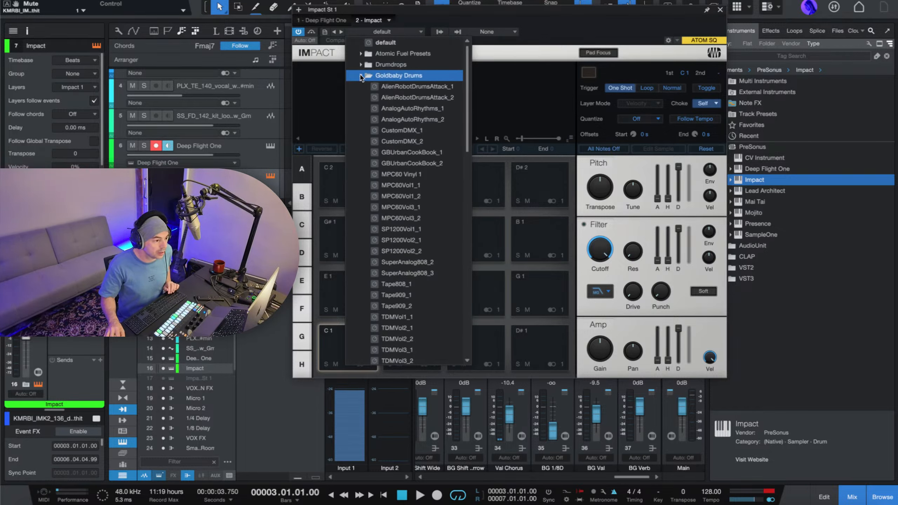
scroll(389, 120, down, 5)
scroll(393, 126, up, 2)
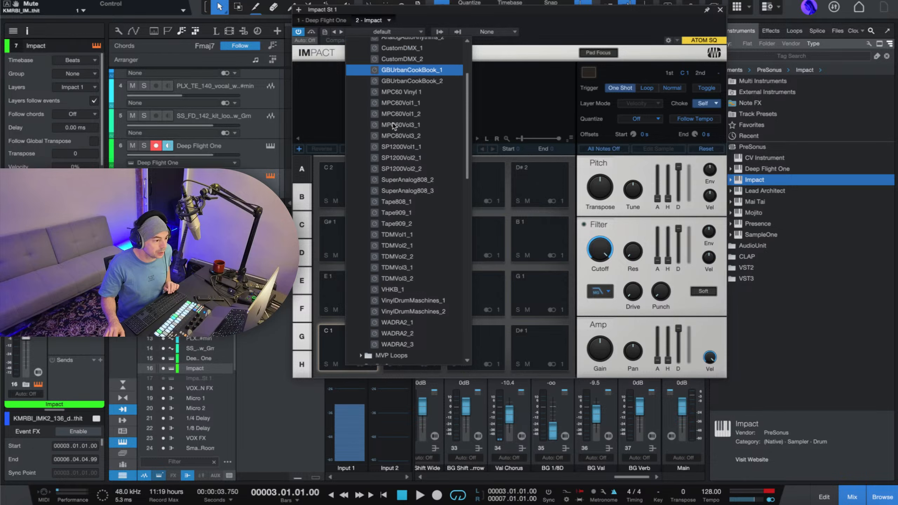
scroll(395, 126, up, 1)
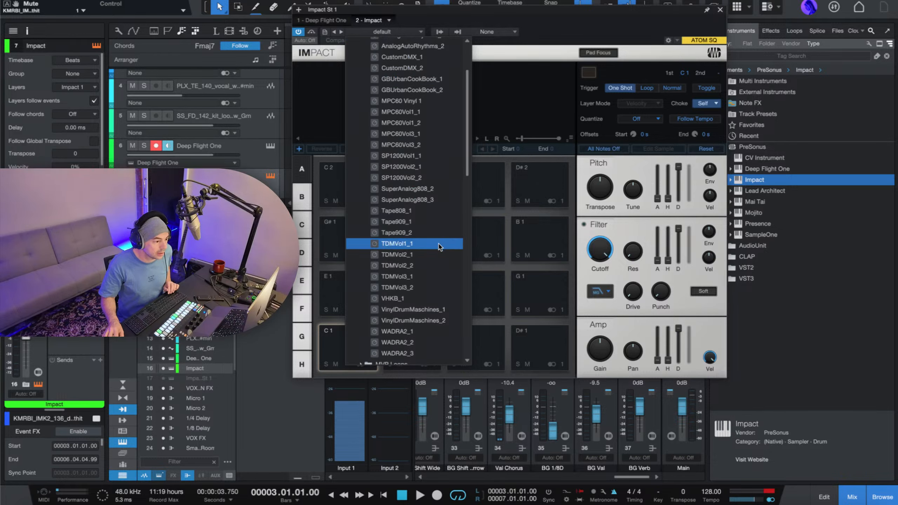
click(454, 310)
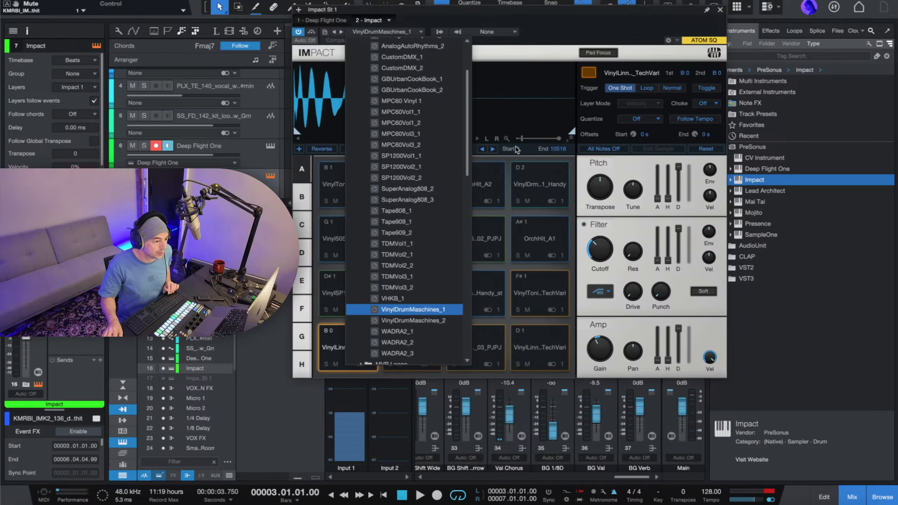
Disarm recording on the Deep Flight One track and advance Impact through its following drum kit presets to WADRA2_3.
click(519, 116)
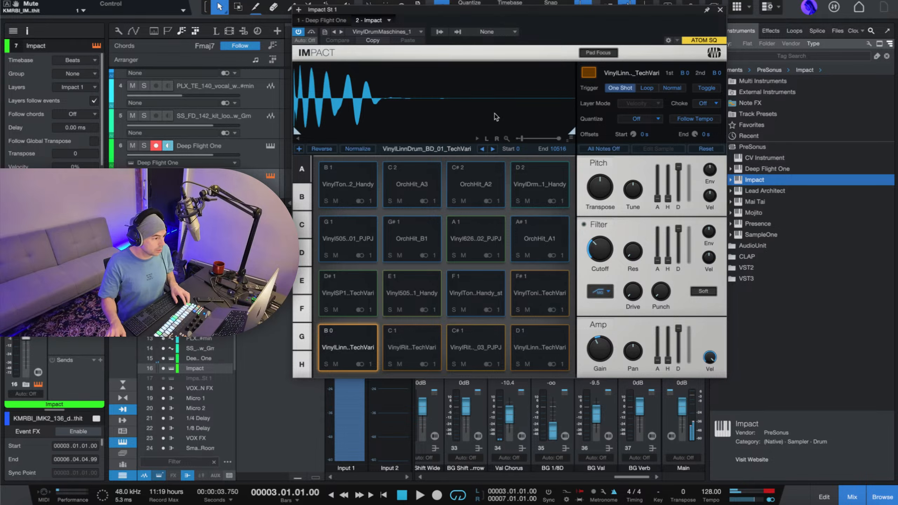
click(156, 145)
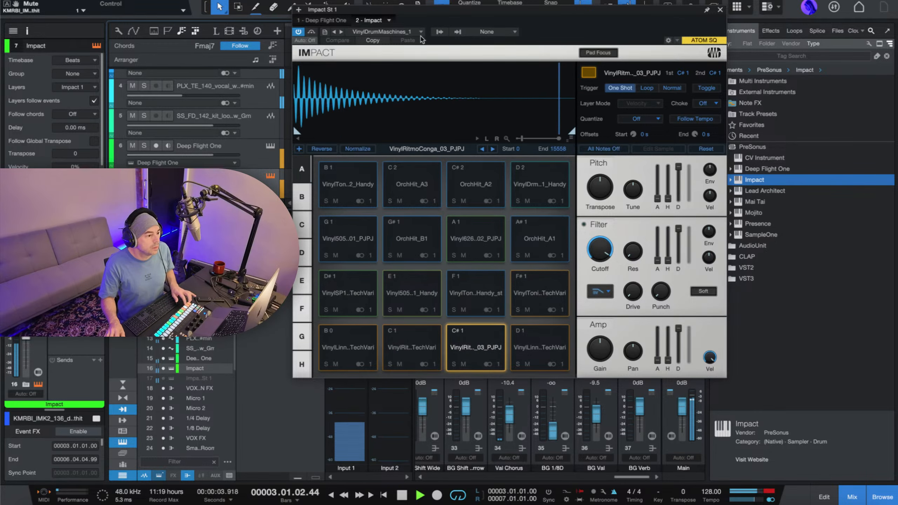
click(342, 32)
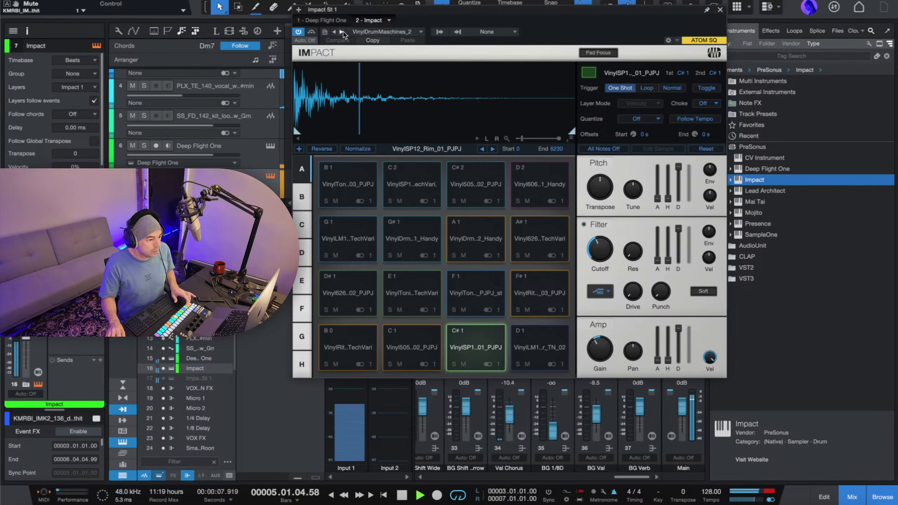
click(342, 32)
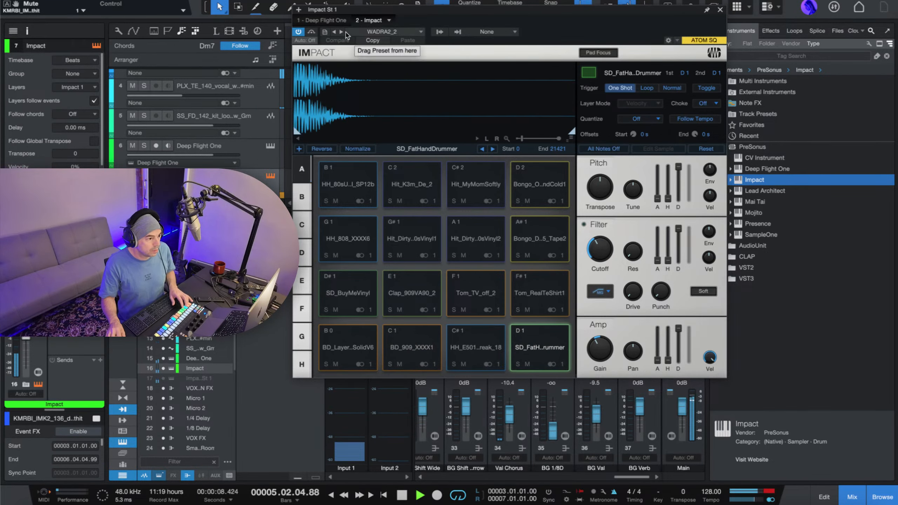
click(341, 33)
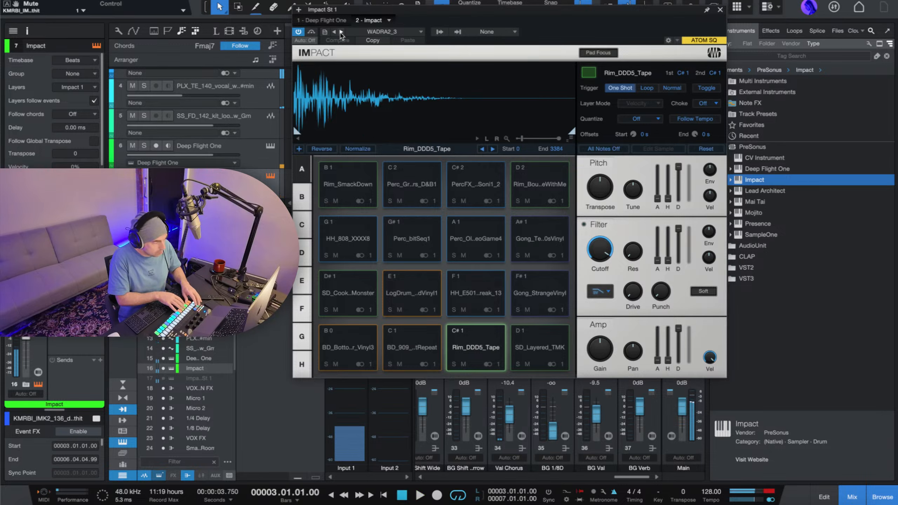
Return to the loop start and play the loop to try the WADRA2_3 kit against the other tracks.
key(comma)
key(space)
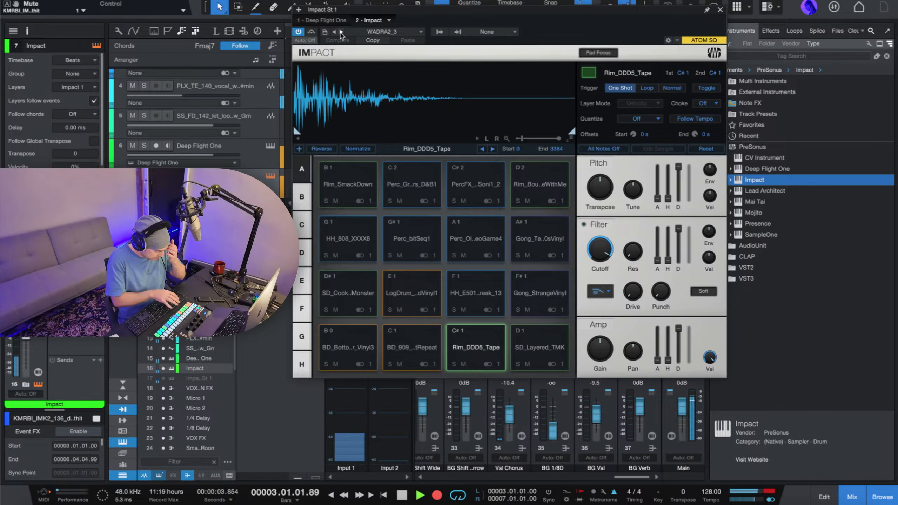
key(space)
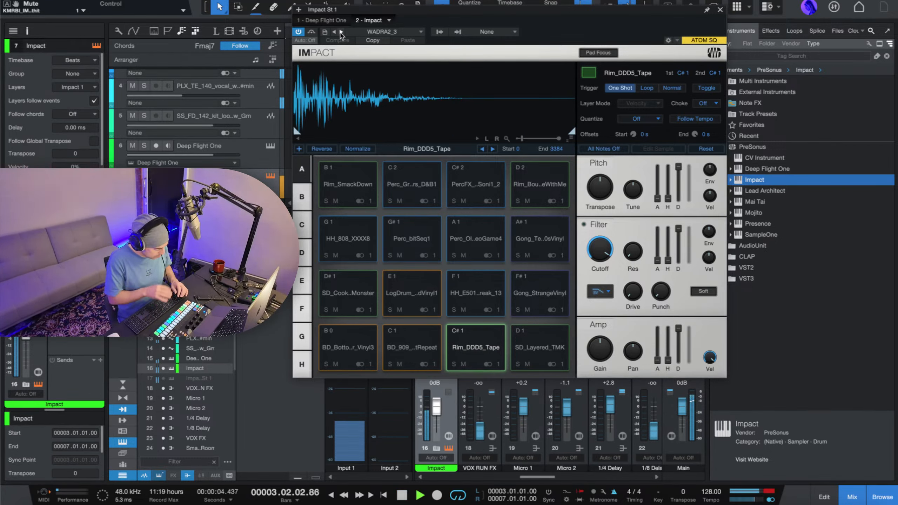
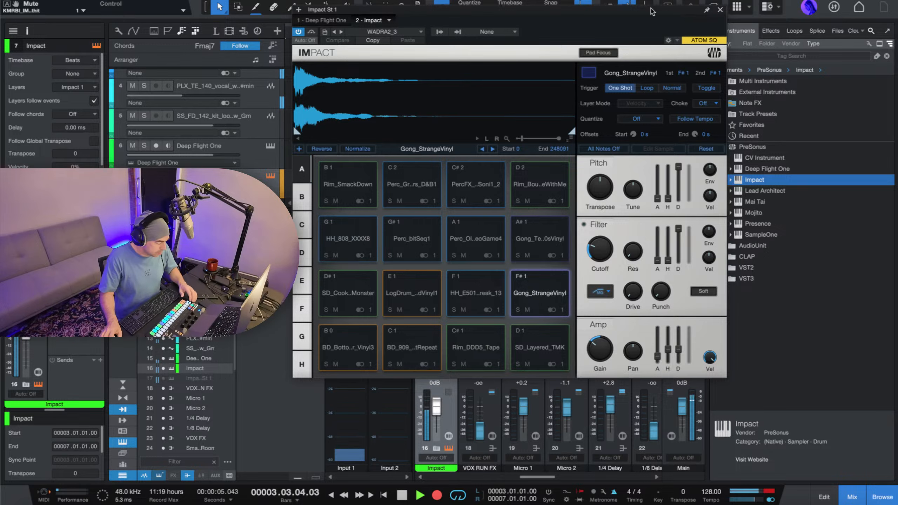
Close the Impact instrument window, stop playback and open the Impact drum part in the note editor with its view fitted to the loop.
click(720, 10)
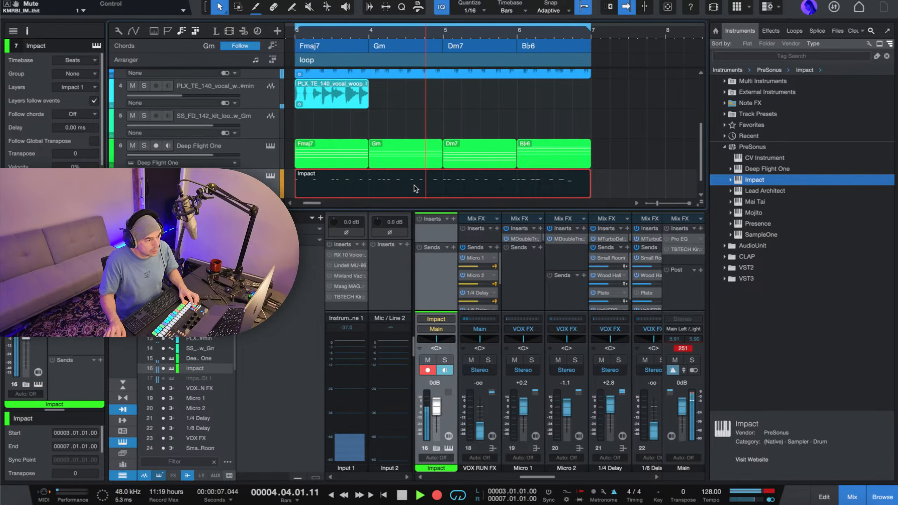
key(space)
double_click(407, 186)
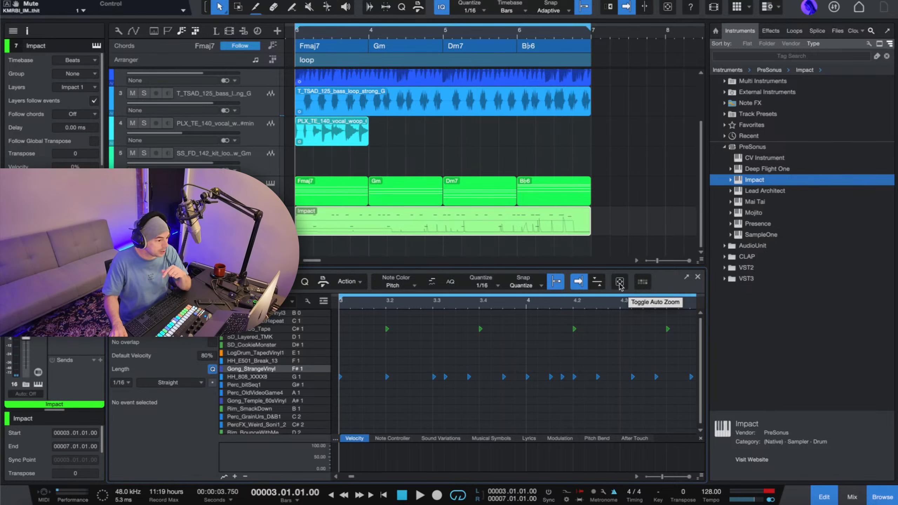
click(620, 283)
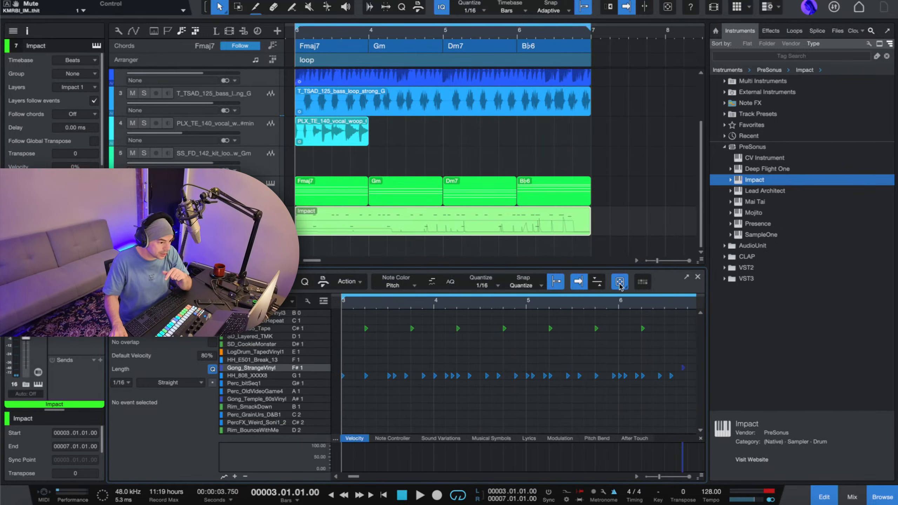
click(597, 285)
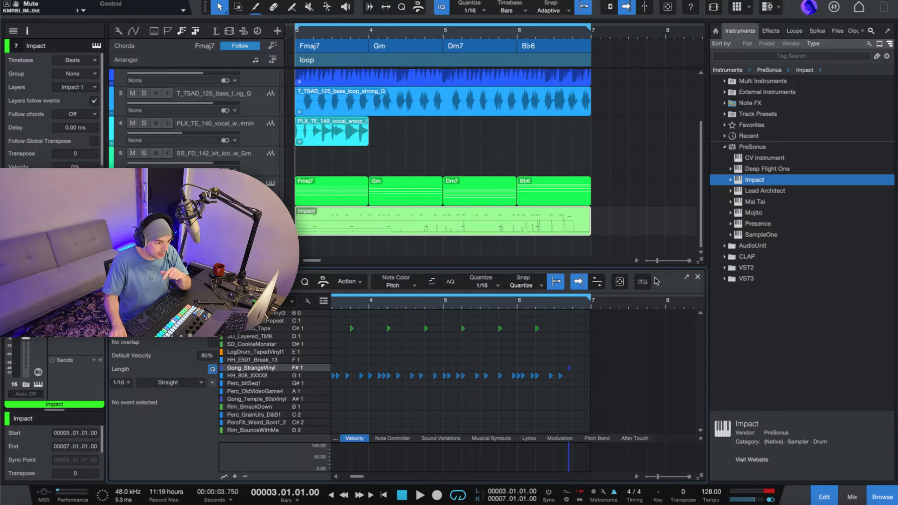
Show the Impact sampler inside the note editor, widen it to reveal the pads and select the BD_BottomLayer_Vinyl3 pad.
click(642, 282)
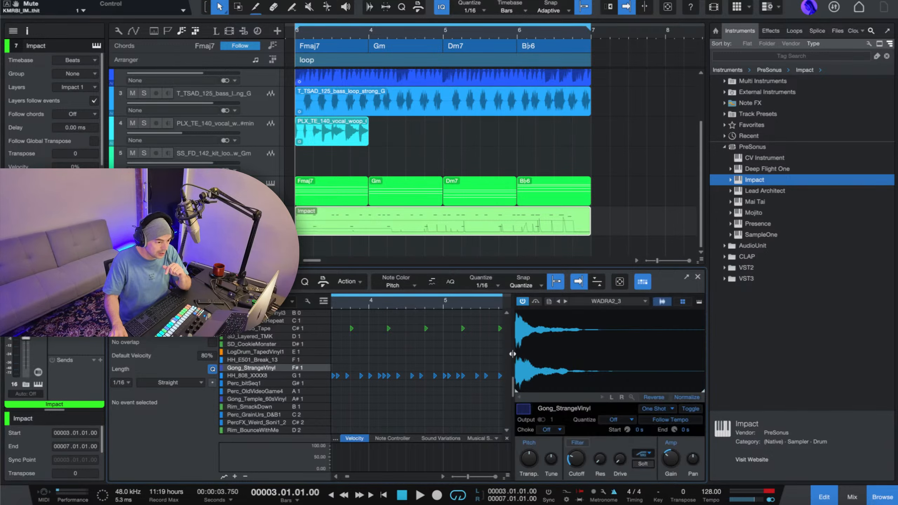
drag(512, 353, 407, 367)
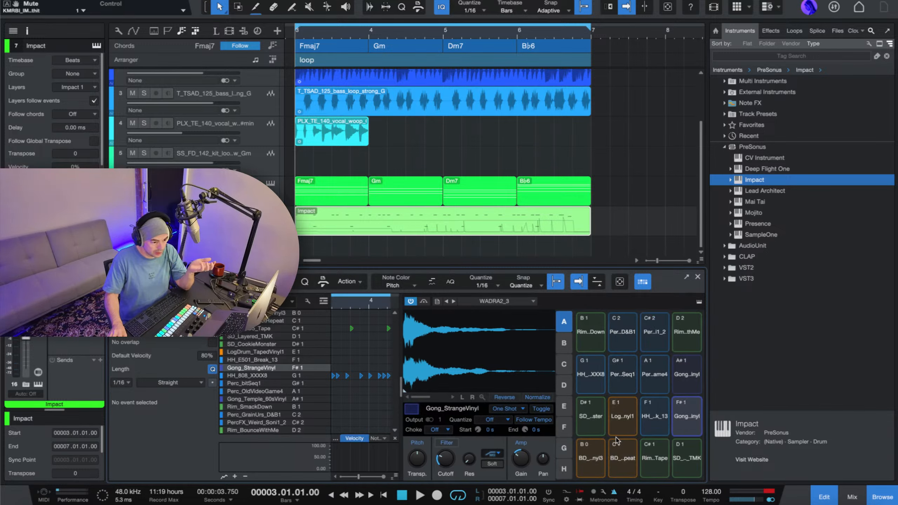
click(598, 452)
Narrow the browser while playing the loop, and resize the editor's sampler view to show waveform and pads together.
key(space)
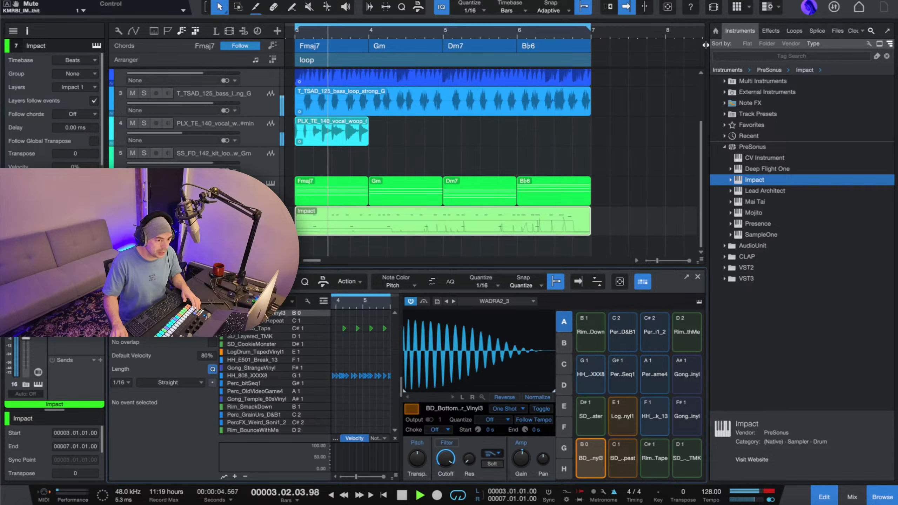
drag(706, 44, 768, 45)
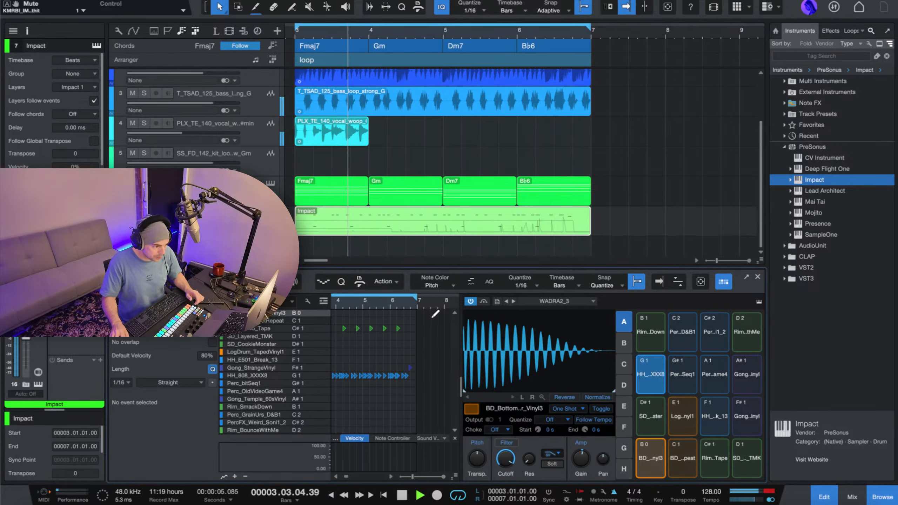
drag(460, 322, 478, 342)
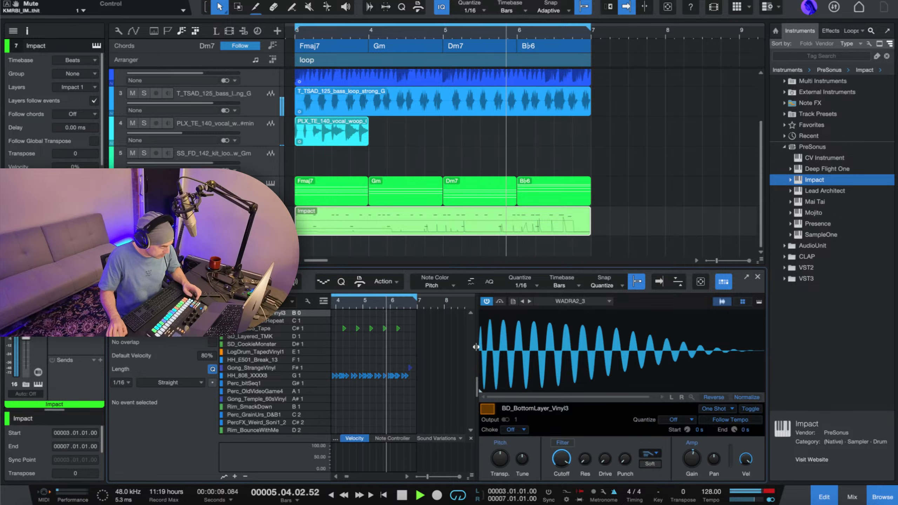
key(space)
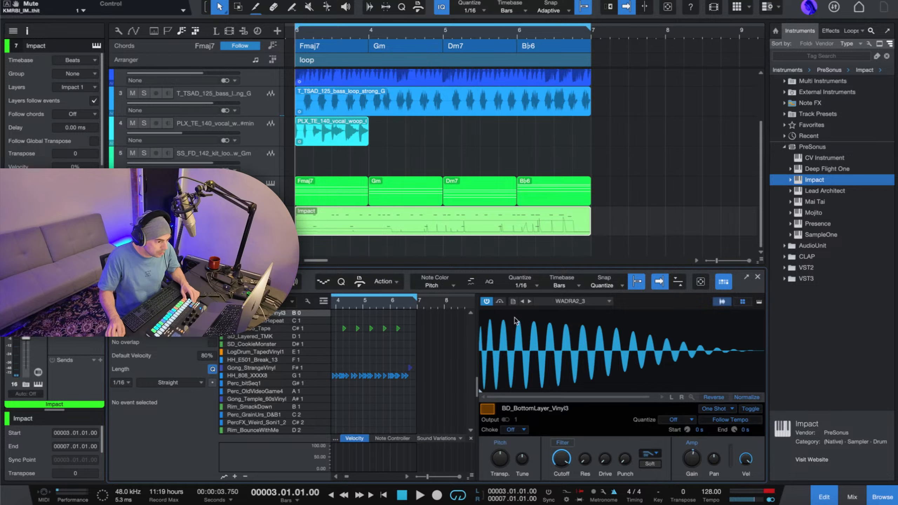
mouse_move(480, 329)
mouse_down()
mouse_move(567, 328)
mouse_move(475, 337)
mouse_up()
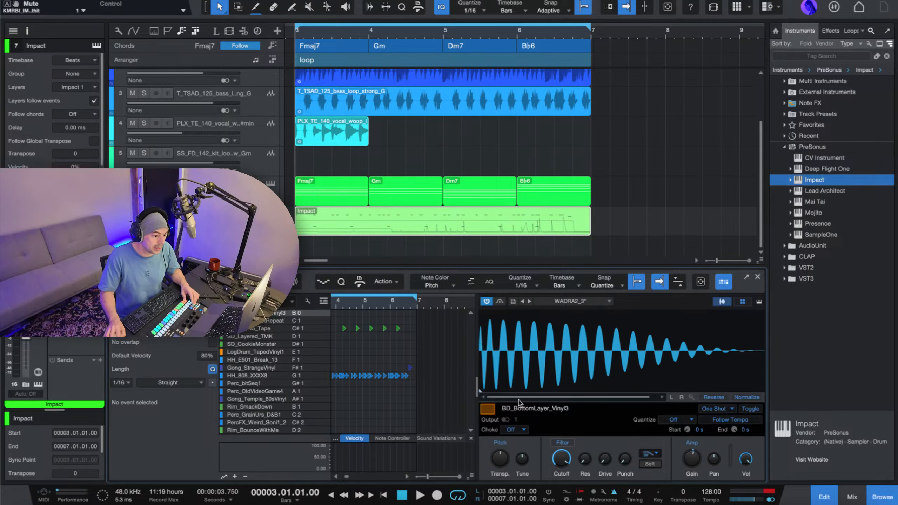
drag(476, 376, 395, 389)
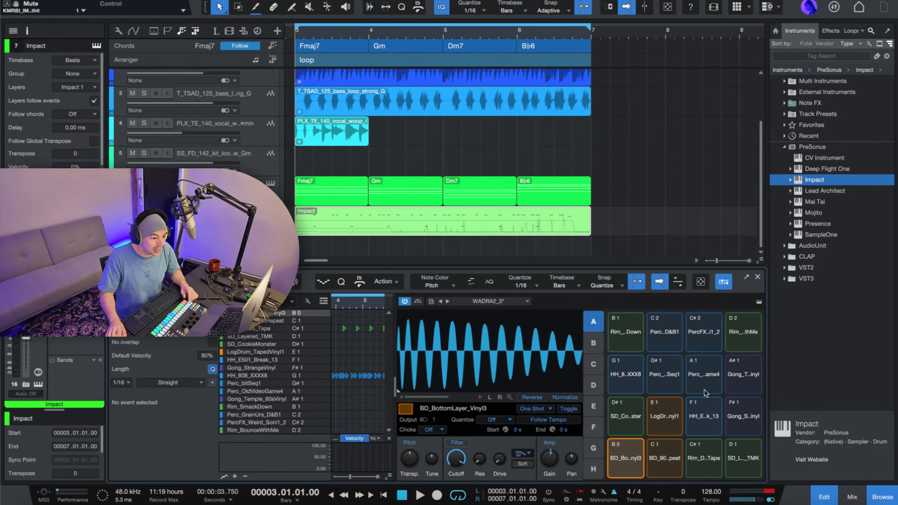
Reopen the Impact part in the note editor and hide its embedded sampler view to leave only the drum notes.
click(757, 277)
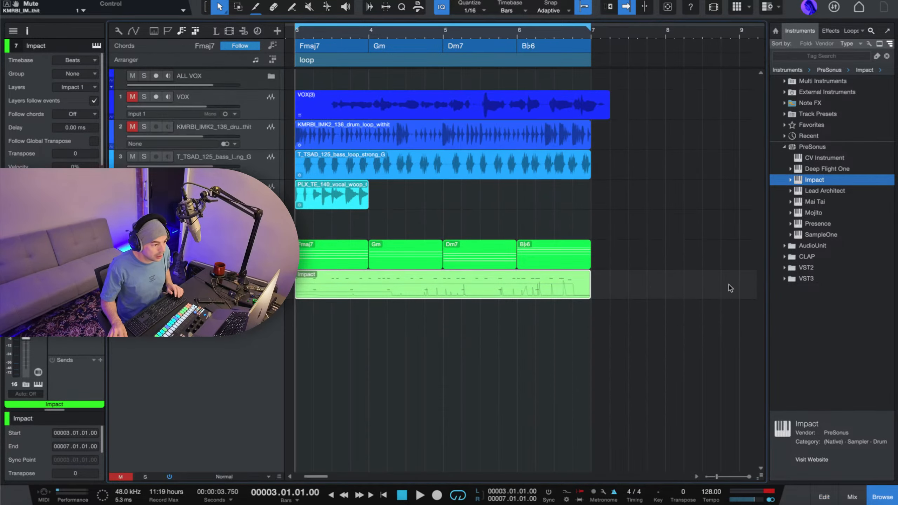
double_click(371, 287)
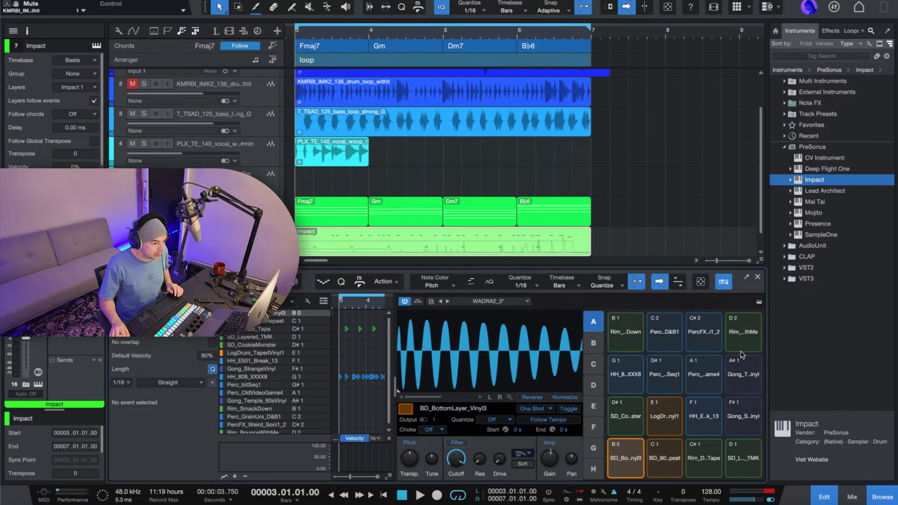
click(726, 283)
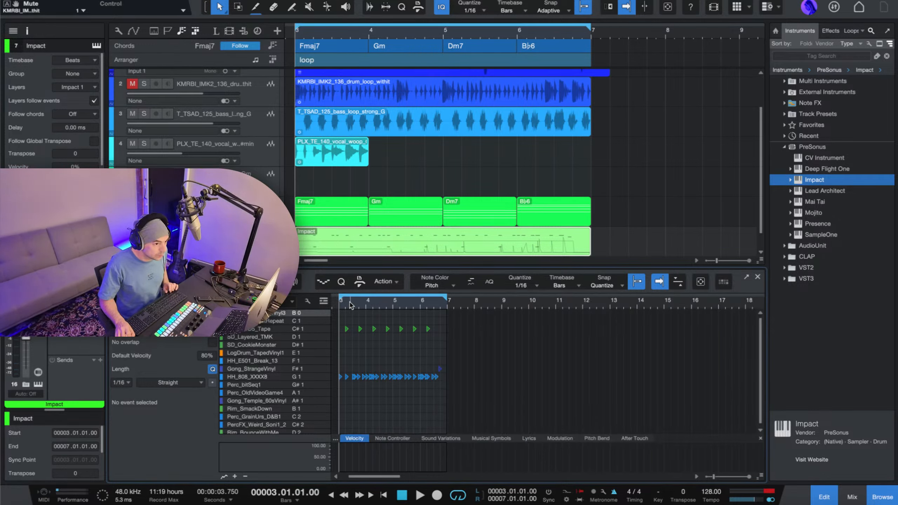
Examine the Impact drum notes and the arrangement tracks at different zoom levels across the loop.
scroll(351, 305, up, 5)
scroll(351, 306, down, 5)
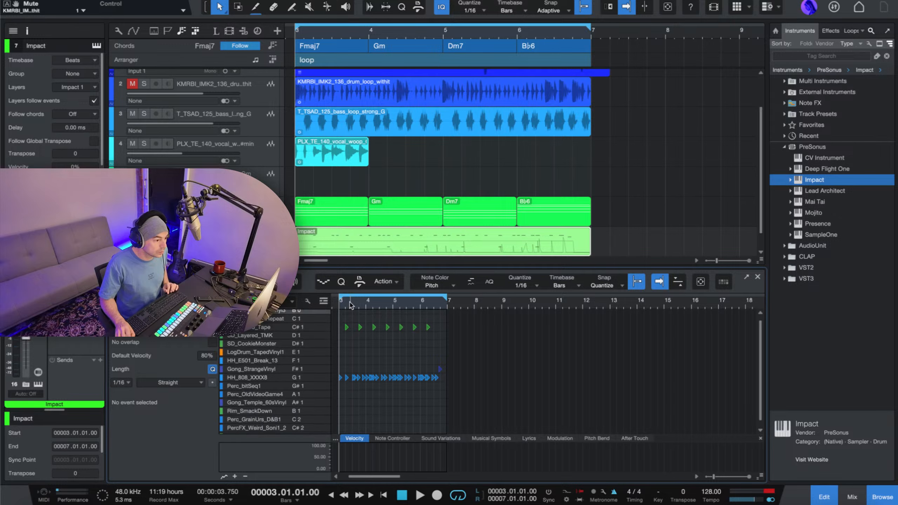
scroll(350, 305, down, 3)
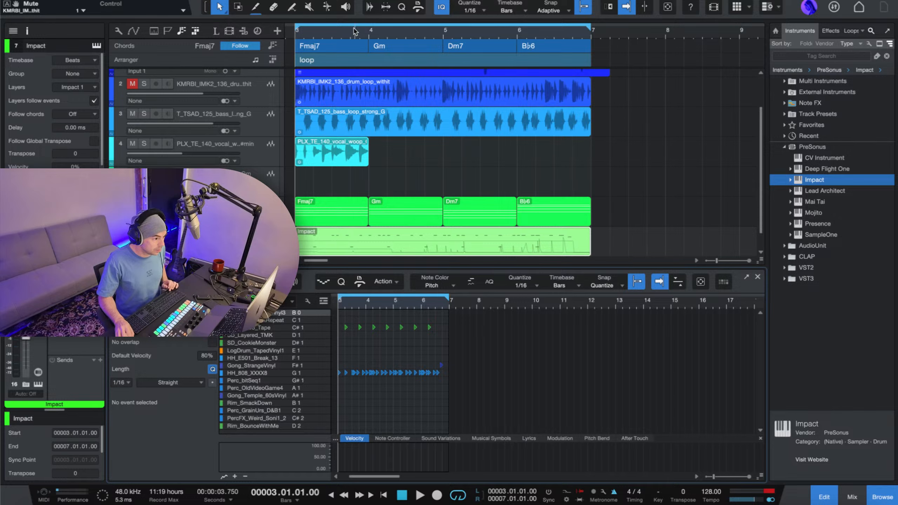
scroll(353, 31, down, 3)
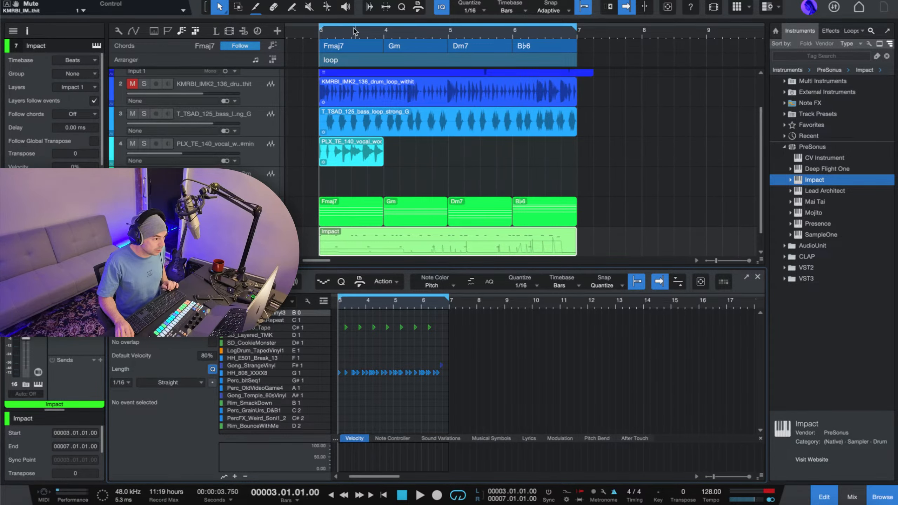
scroll(354, 31, down, 3)
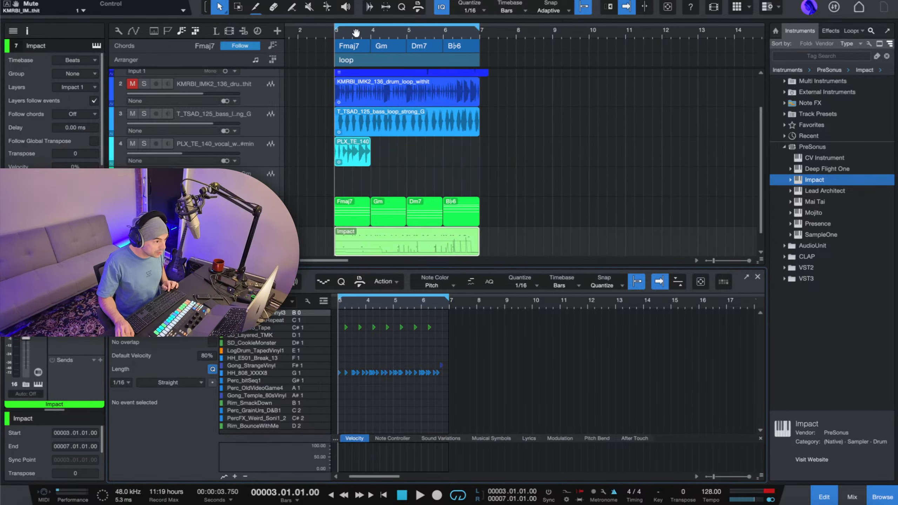
scroll(355, 31, up, 5)
scroll(355, 31, down, 5)
scroll(354, 31, up, 10)
scroll(355, 31, down, 5)
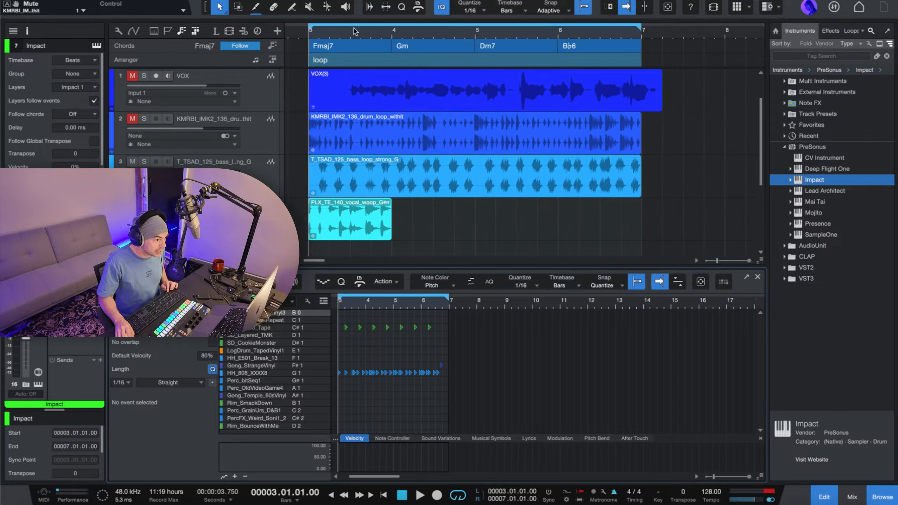
scroll(349, 305, up, 5)
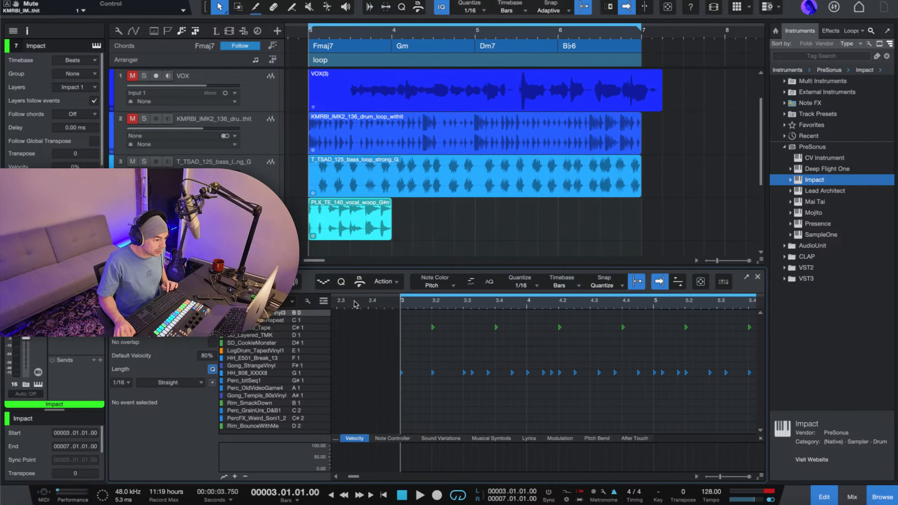
Play the loop with autoscroll and examine the existing rim and hi-hat notes through to bar 7.
key(space)
scroll(495, 303, right, 4)
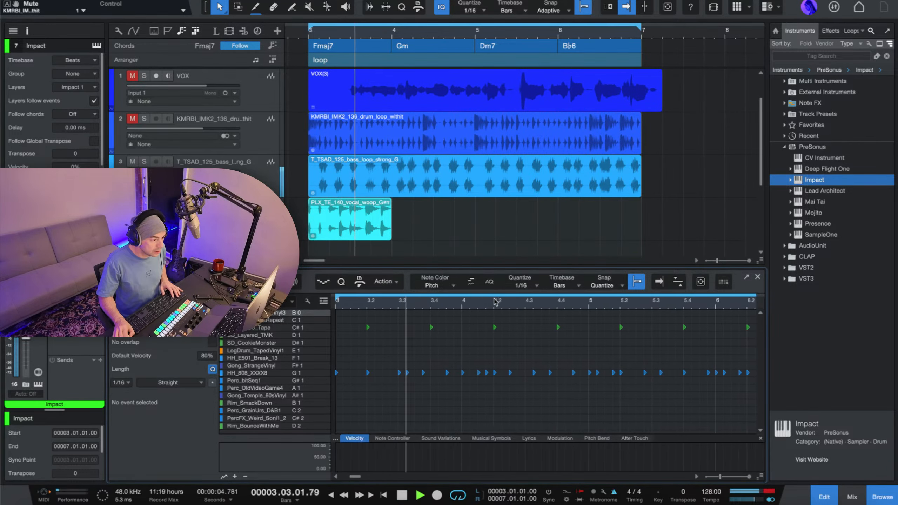
scroll(395, 329, left, 3)
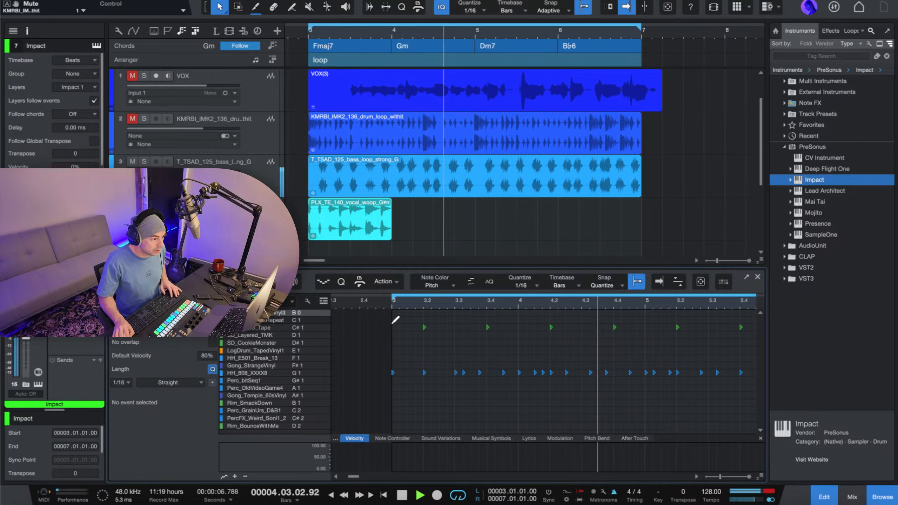
scroll(390, 326, right, 1)
key(f)
key(space)
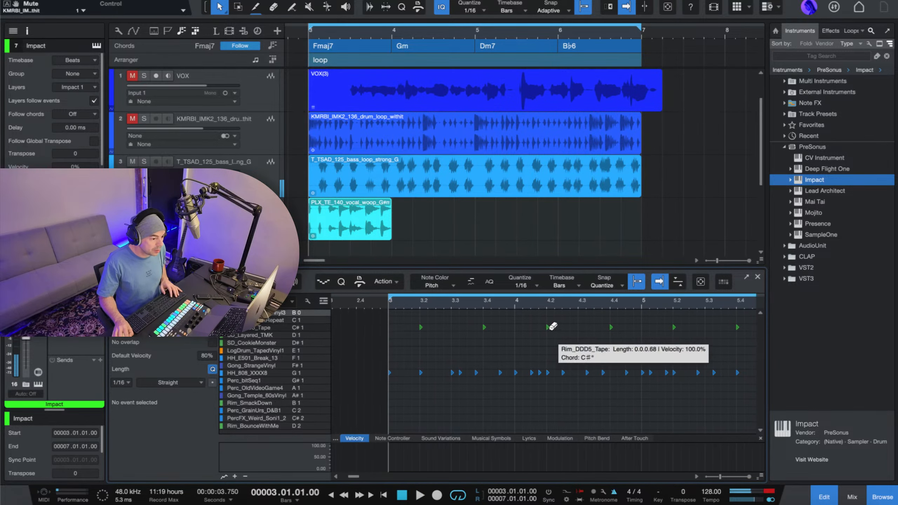
scroll(551, 333, right, 4)
scroll(474, 156, down, 4)
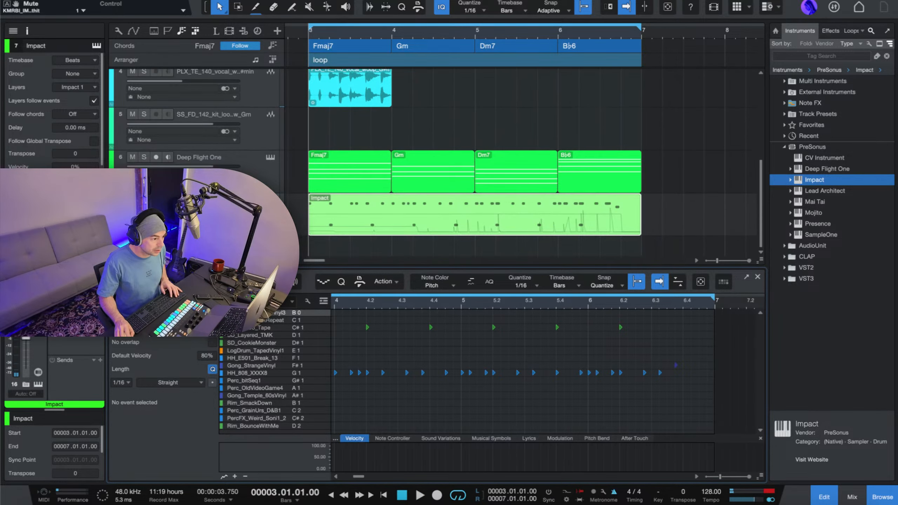
Rehearse the BD_909 kick over the loop, then record its pattern on C 1 into the Impact part from bar 3.
key(space)
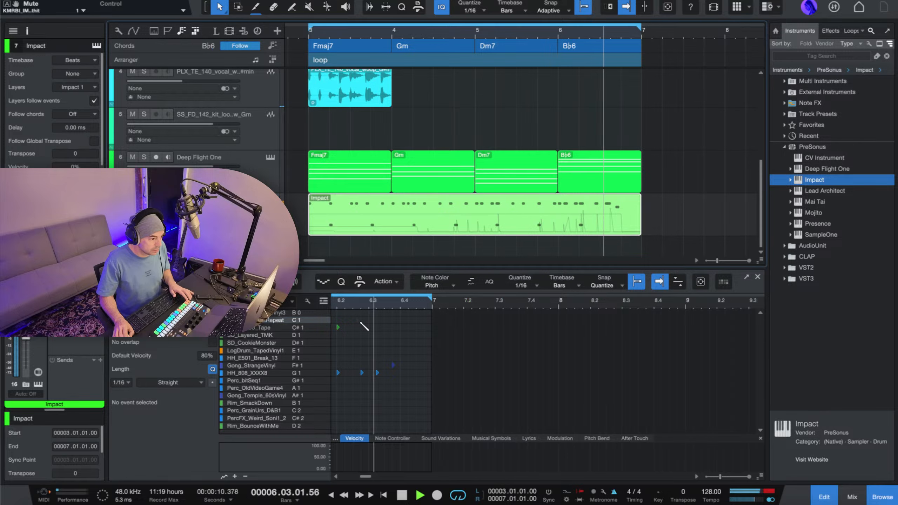
key(space)
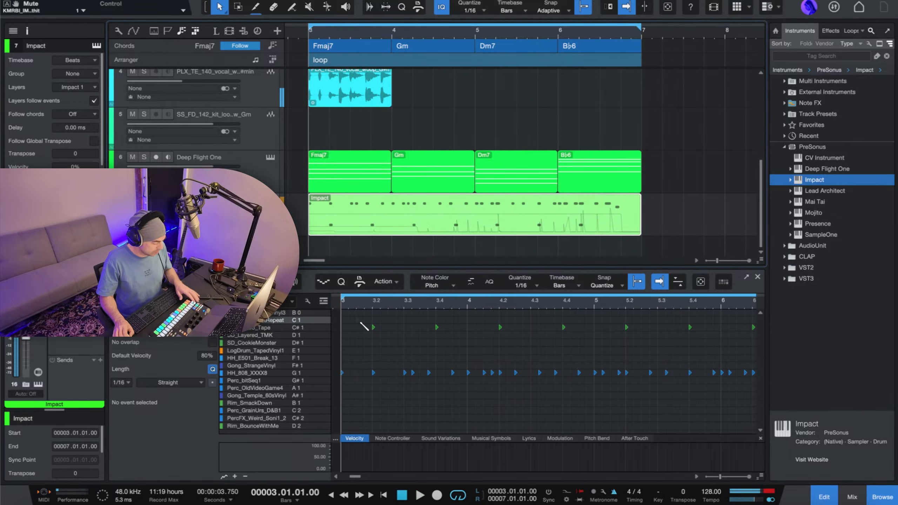
key(comma)
key(space)
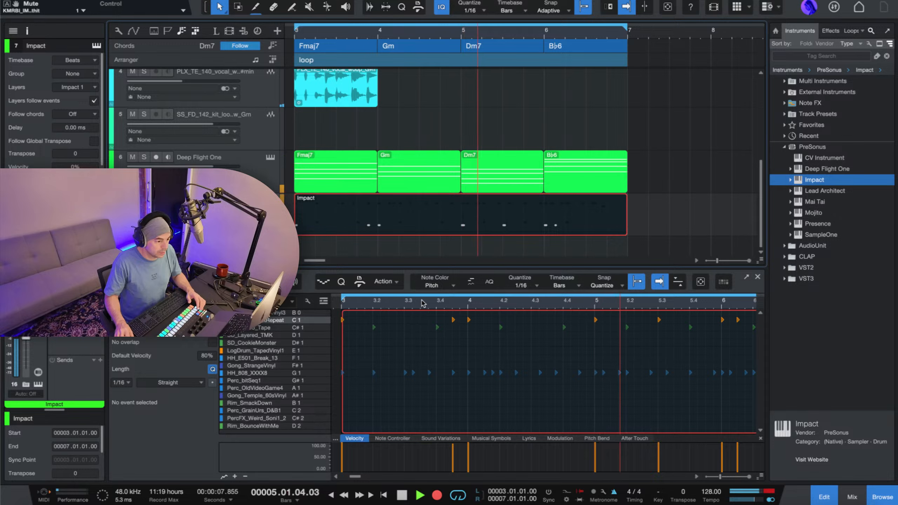
scroll(423, 303, down, 5)
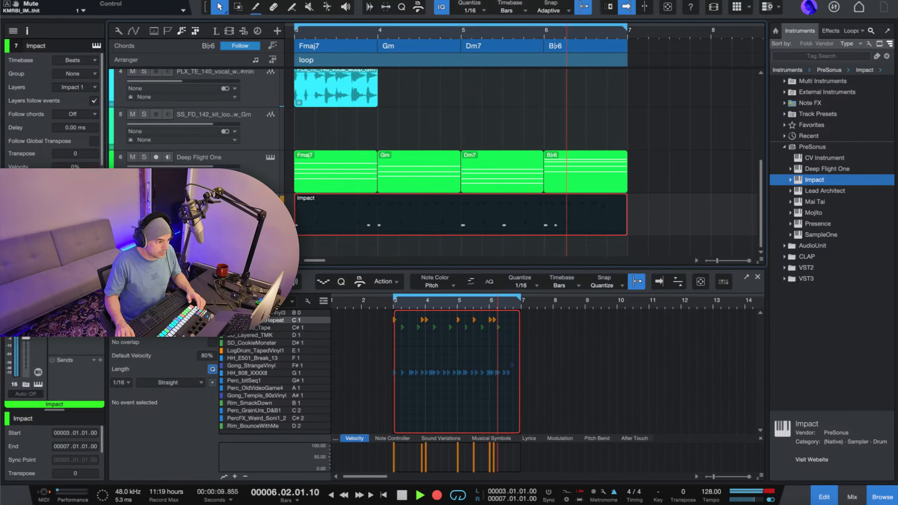
key(space)
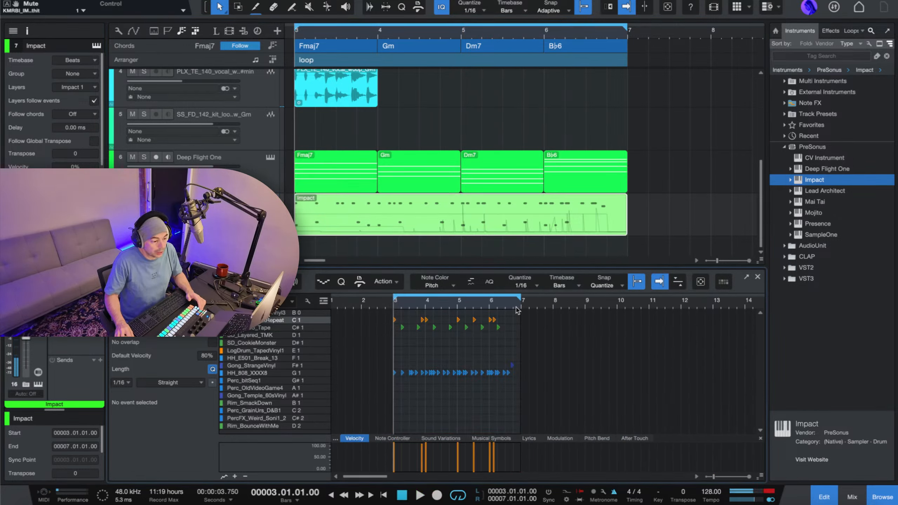
Play back the recorded kick with the loop and select all drum notes in the Impact part.
key(space)
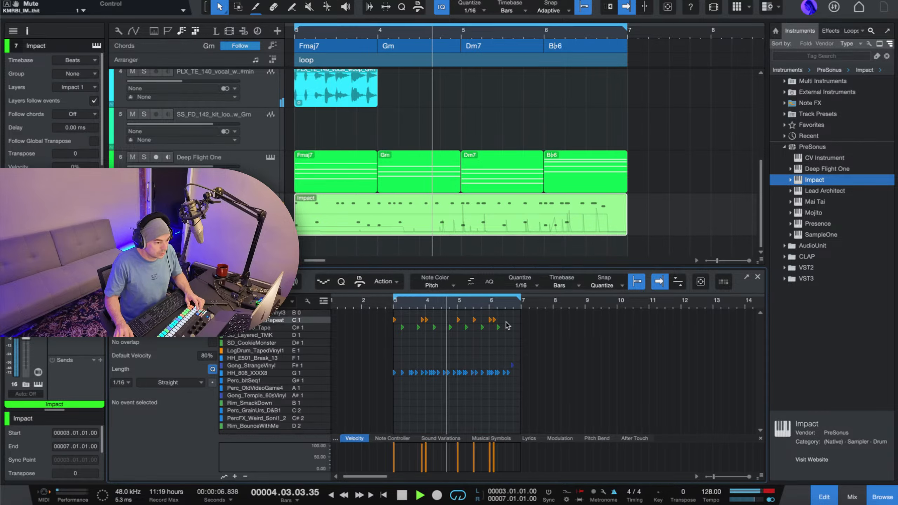
key(space)
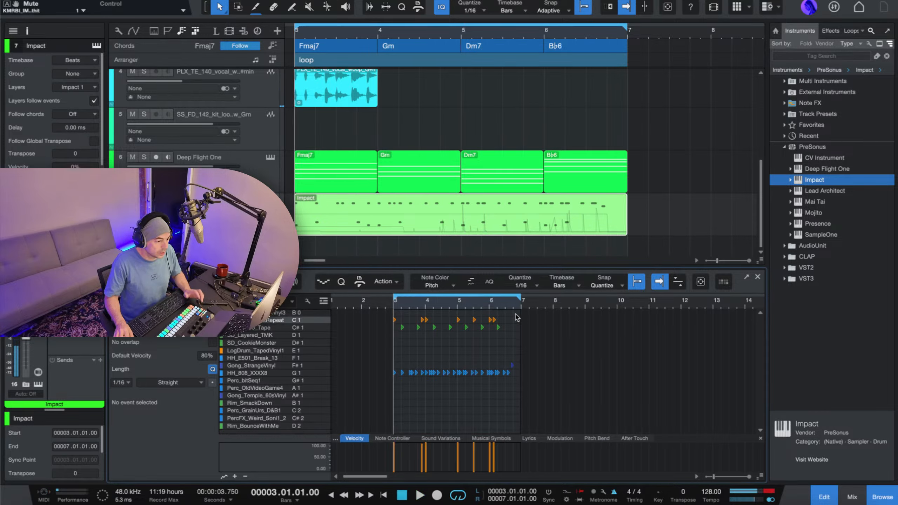
drag(516, 309, 378, 402)
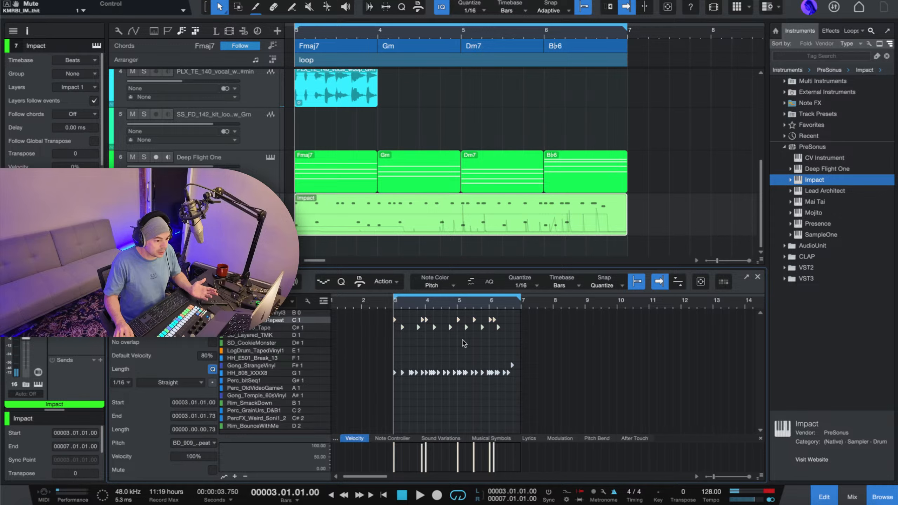
Examine the snap options and the note actions available for the selected Impact drum notes.
click(613, 290)
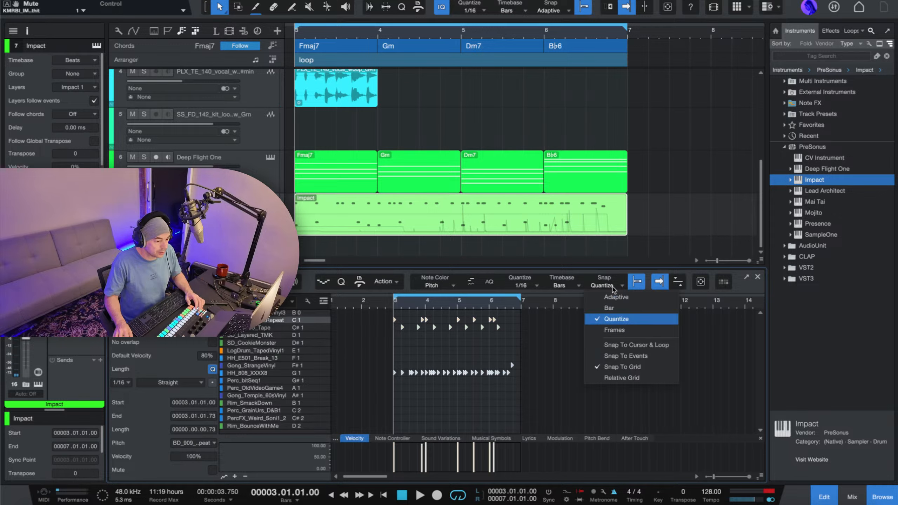
click(614, 289)
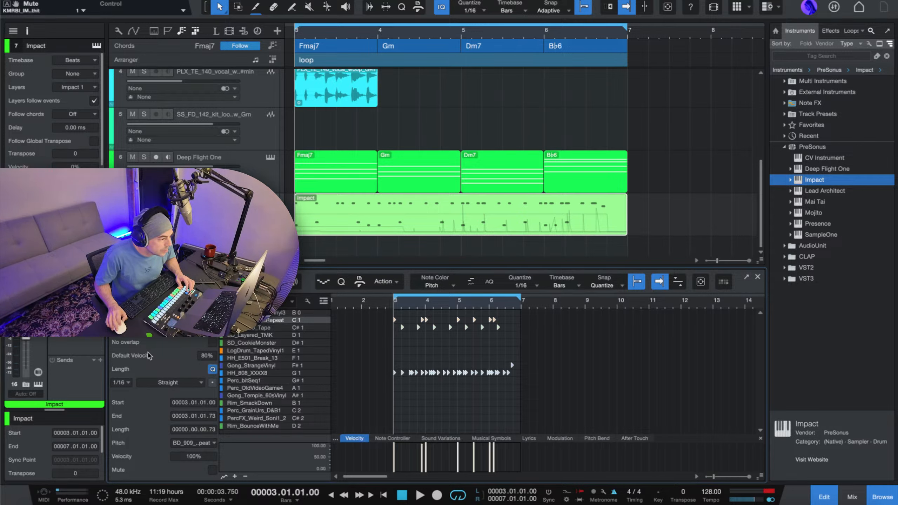
scroll(83, 156, down, 5)
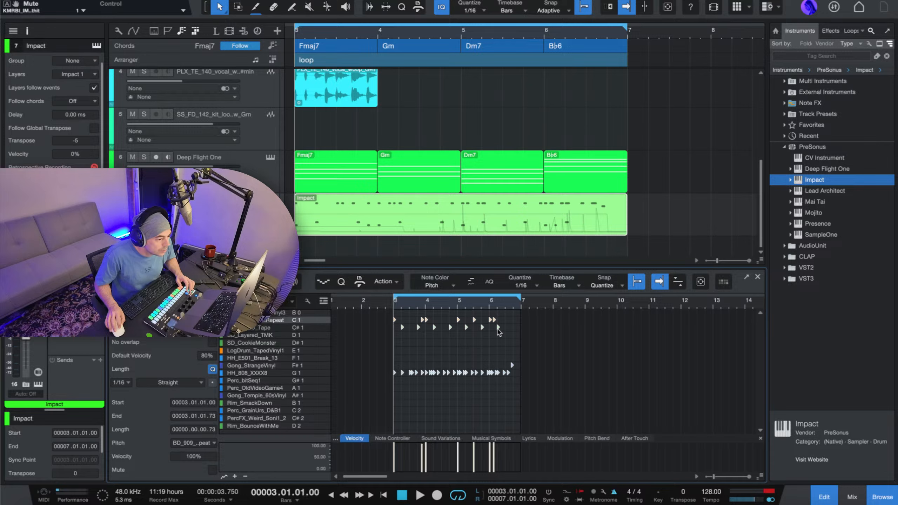
click(394, 284)
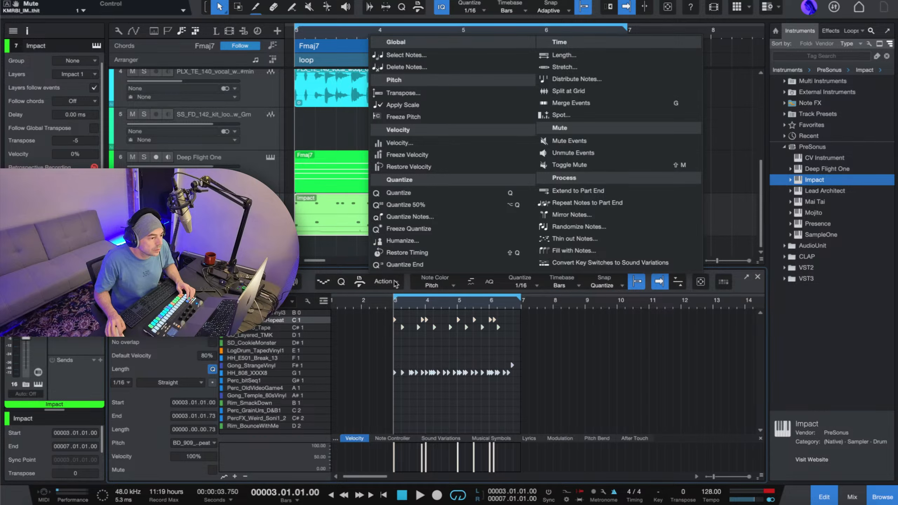
click(395, 283)
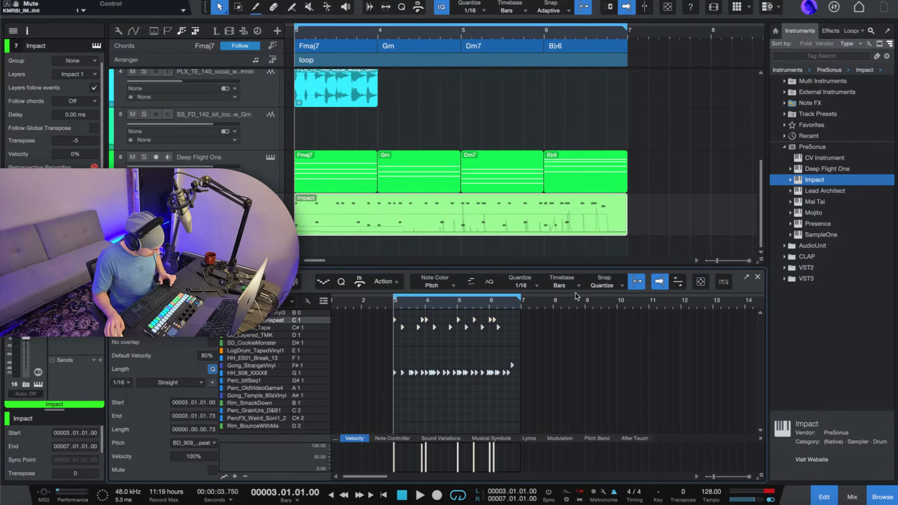
Undo the last change and replay the loop several times to check how the Impact drums sound.
key(super+z)
key(space)
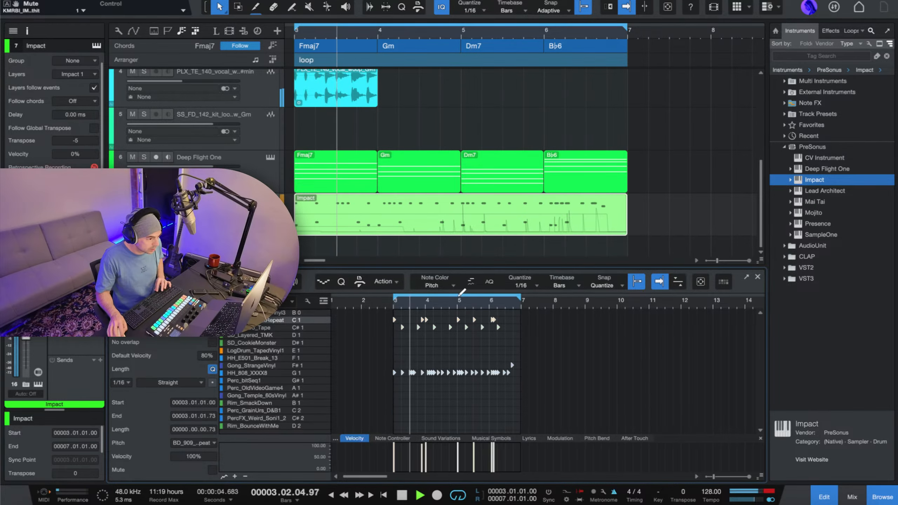
key(space)
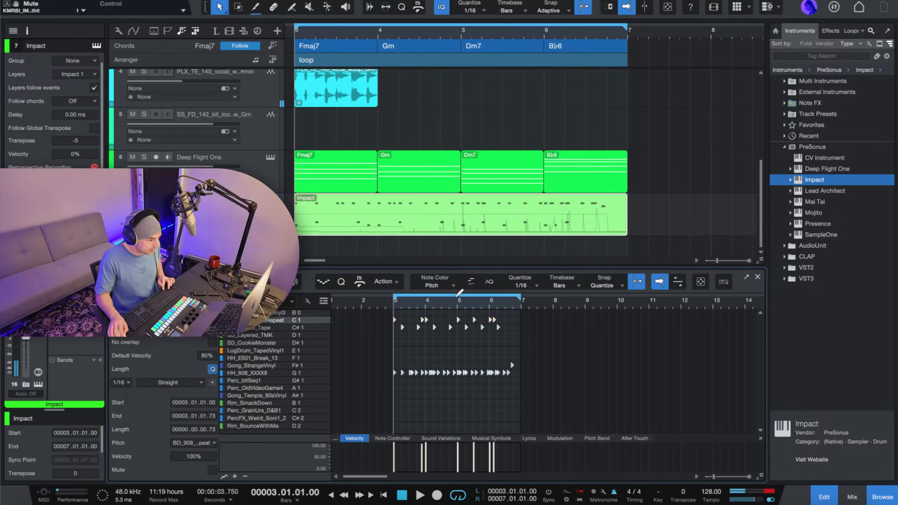
key(space)
key(space)
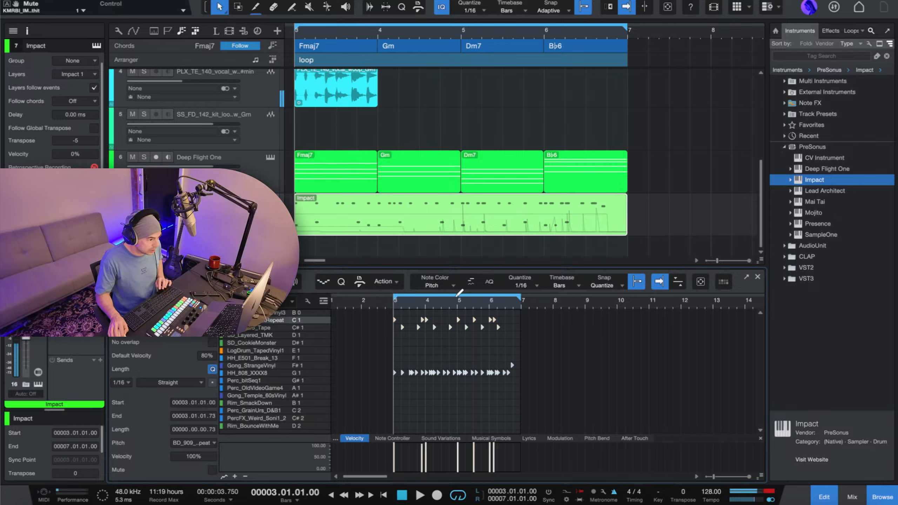
key(space)
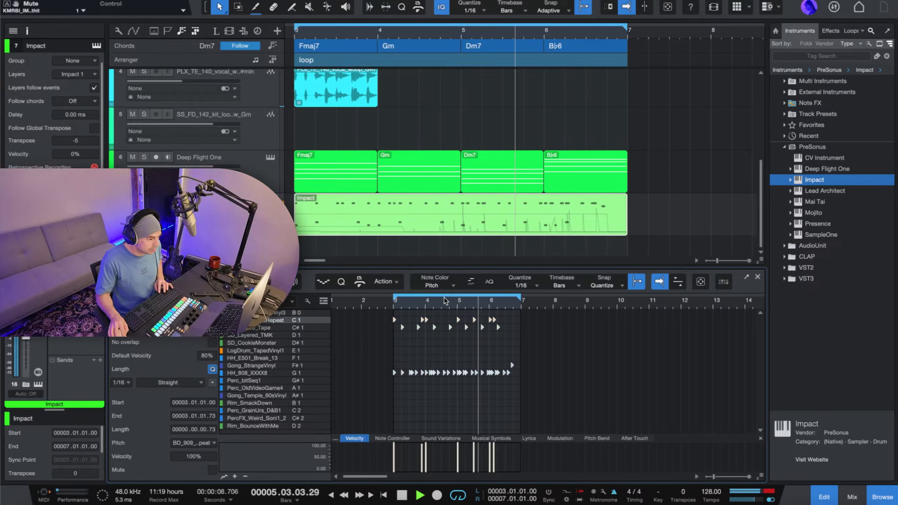
key(space)
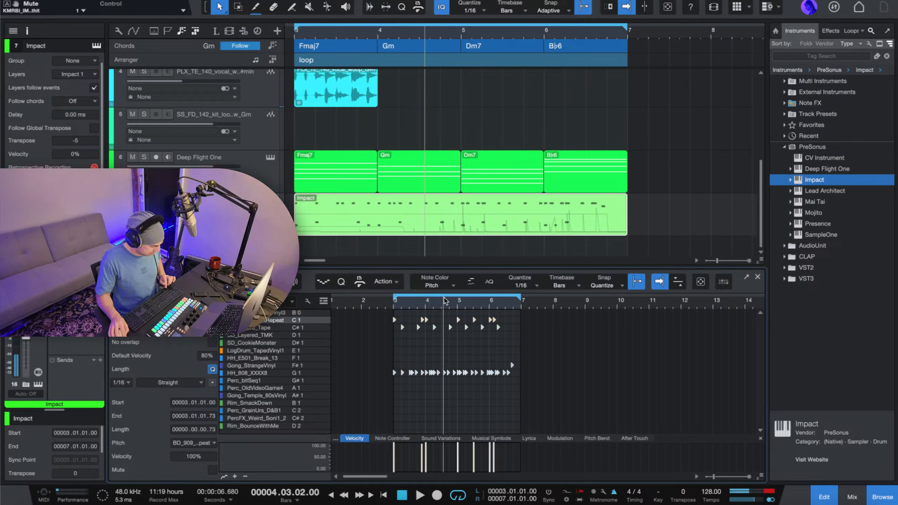
Undo the BD_909 kick recording, play the loop briefly without it, and redo the recording.
key(Delete)
key(space)
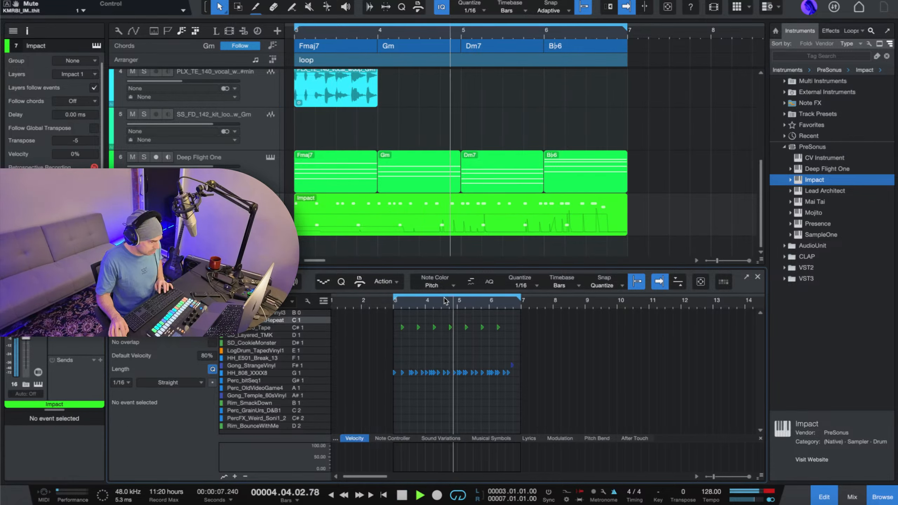
key(space)
click(96, 0)
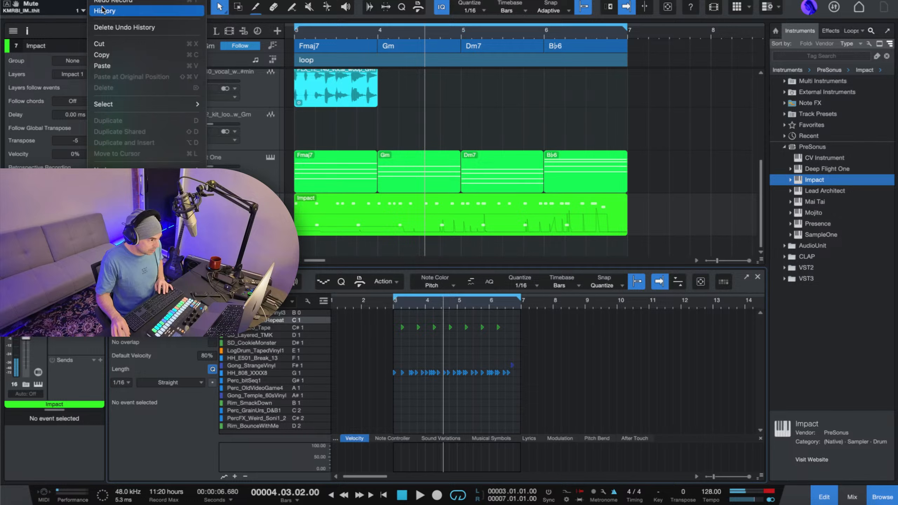
click(122, 1)
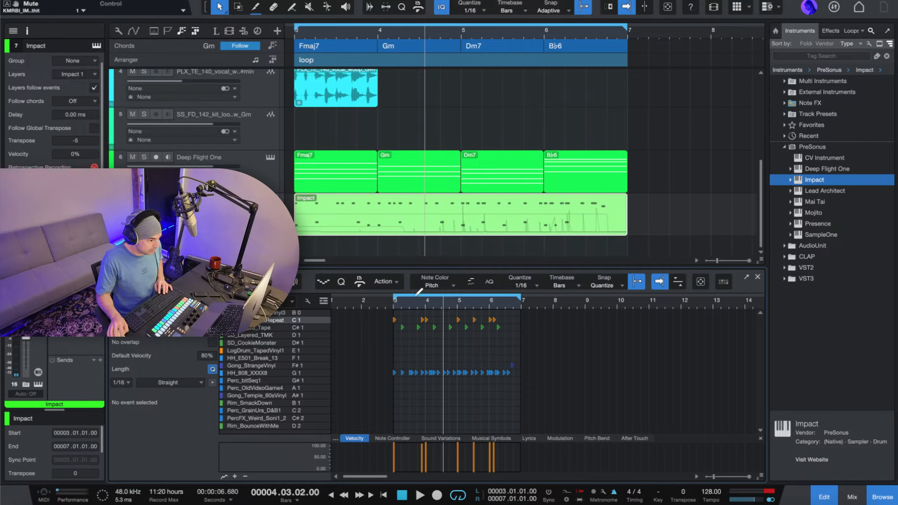
Check the HH_808_XXXX8, Gong_StrangeVinyl, BD_909, Rim and B 0 kick lanes one by one in the Impact drum map.
click(265, 374)
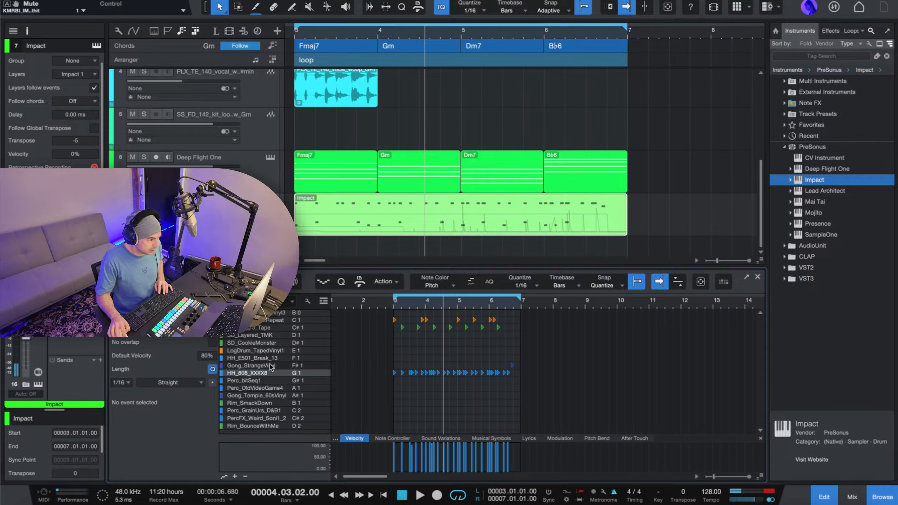
click(270, 365)
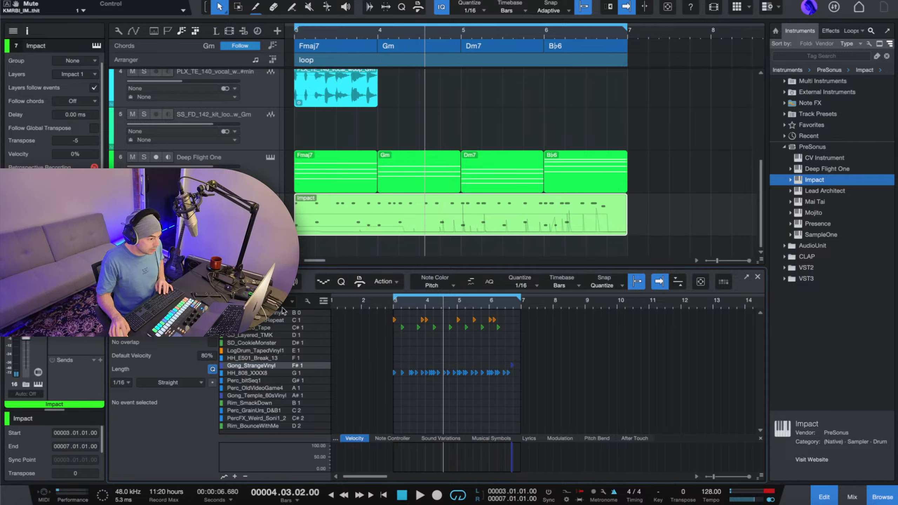
click(278, 314)
click(272, 321)
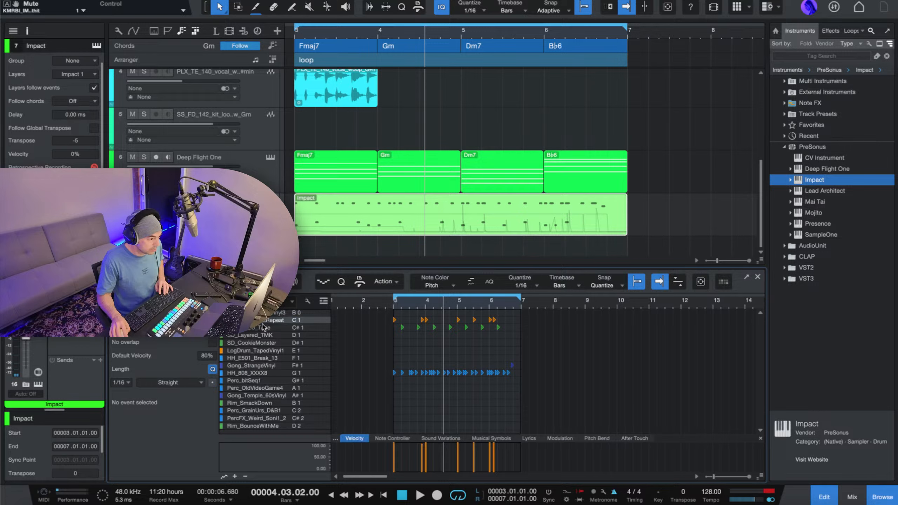
click(262, 327)
click(263, 313)
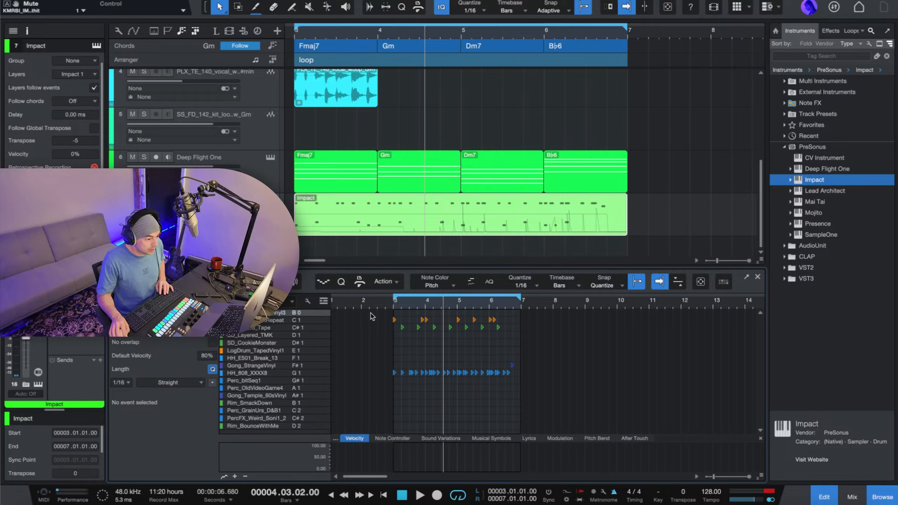
Bring the Impact part up in the note editor, select all its drum notes and play the loop.
mouse_move(479, 217)
mouse_down()
mouse_move(513, 215)
mouse_move(463, 216)
mouse_up()
double_click(414, 225)
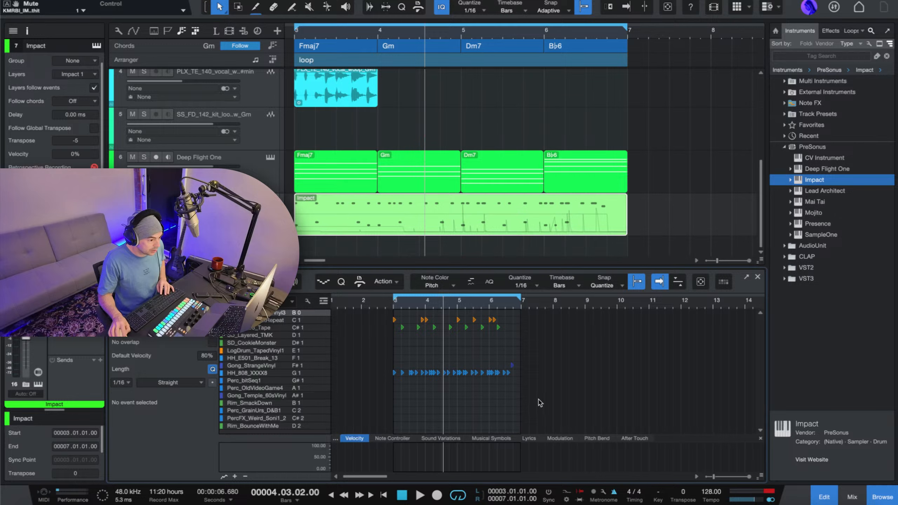
drag(513, 403, 395, 322)
key(space)
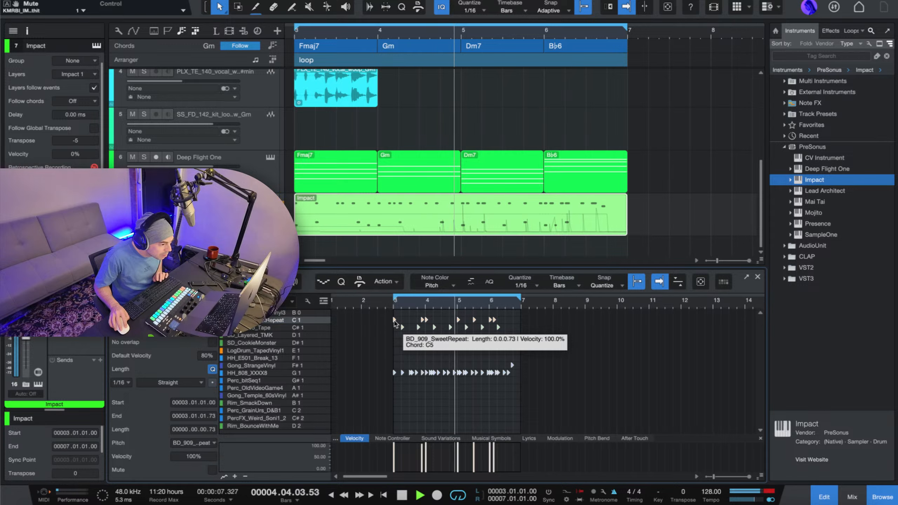
key(space)
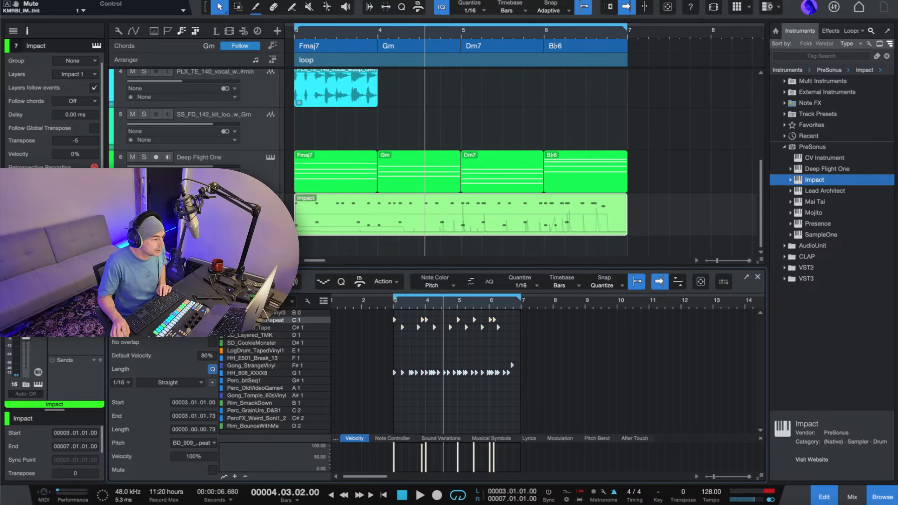
Save and close the song, and reopen it from the most recent entry in the recent files.
click(75, 0)
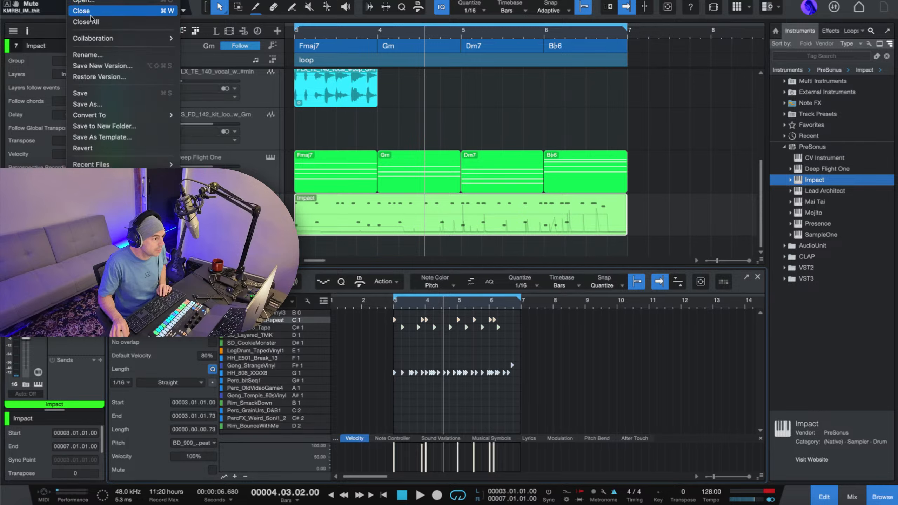
click(88, 94)
click(75, 1)
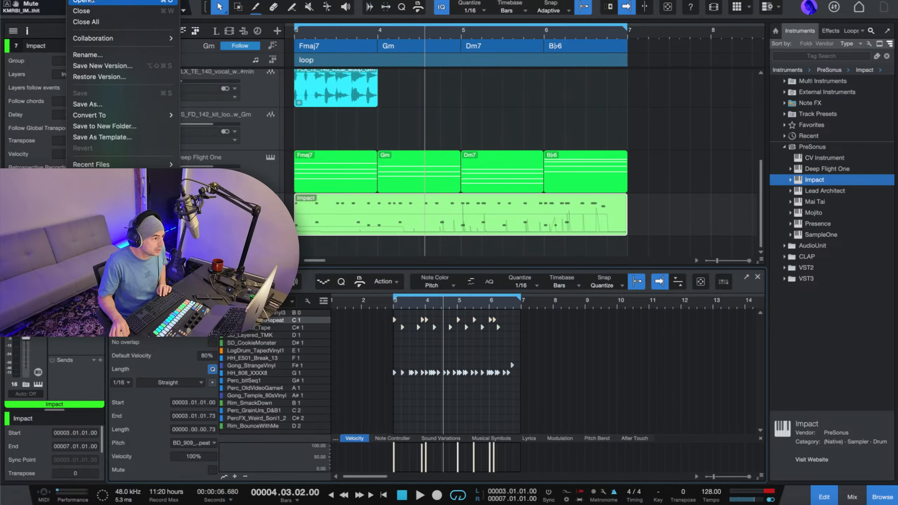
click(86, 11)
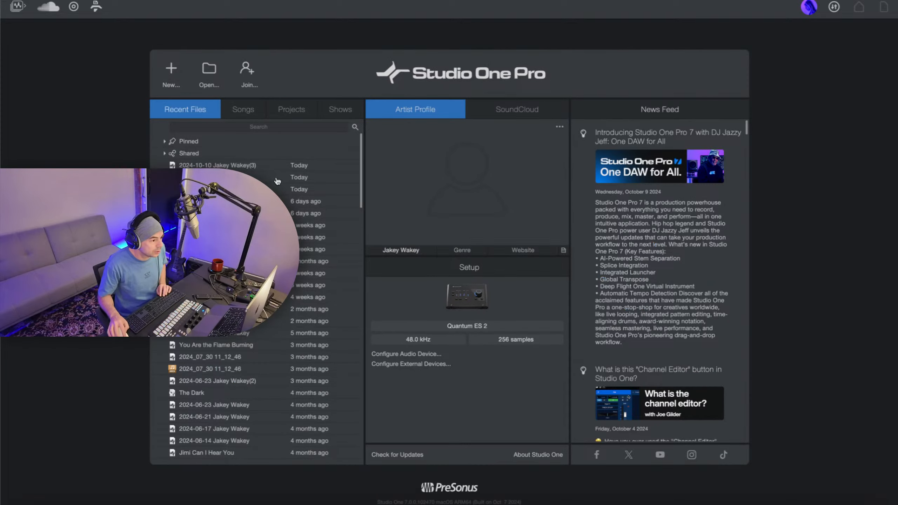
click(251, 165)
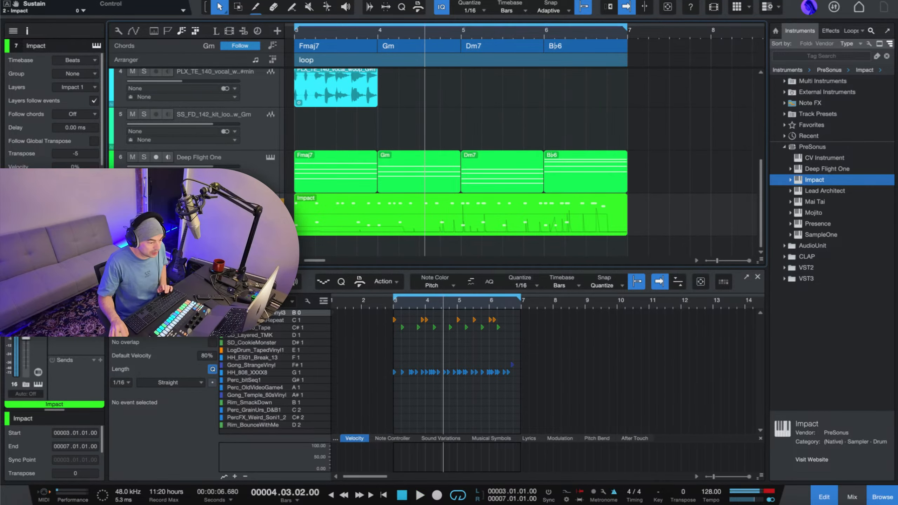
Select the HH_808_XXXX8 lane, show the mixer and open the Impact instrument from its channel.
scroll(422, 305, down, 2)
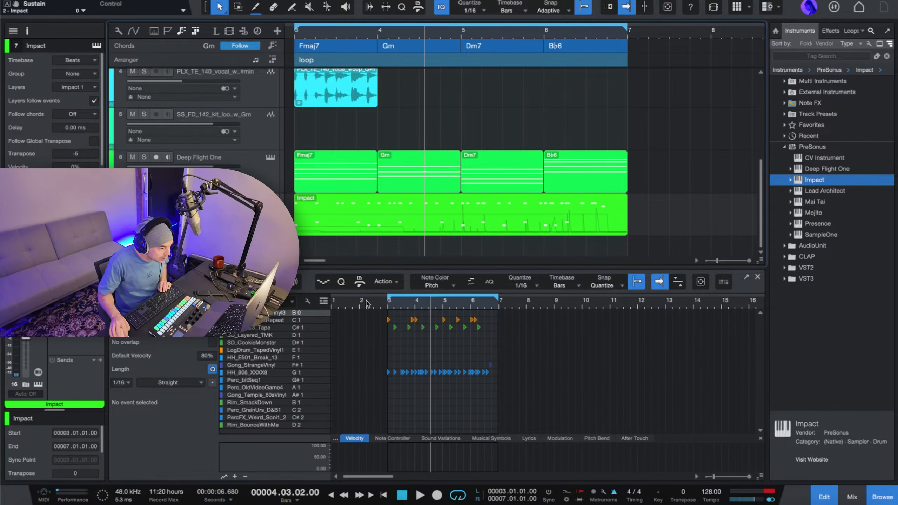
click(293, 373)
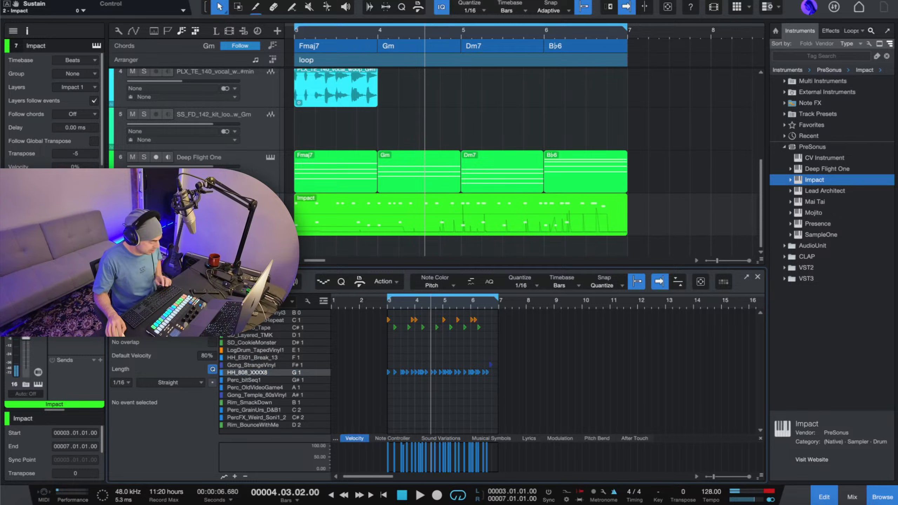
key(F3)
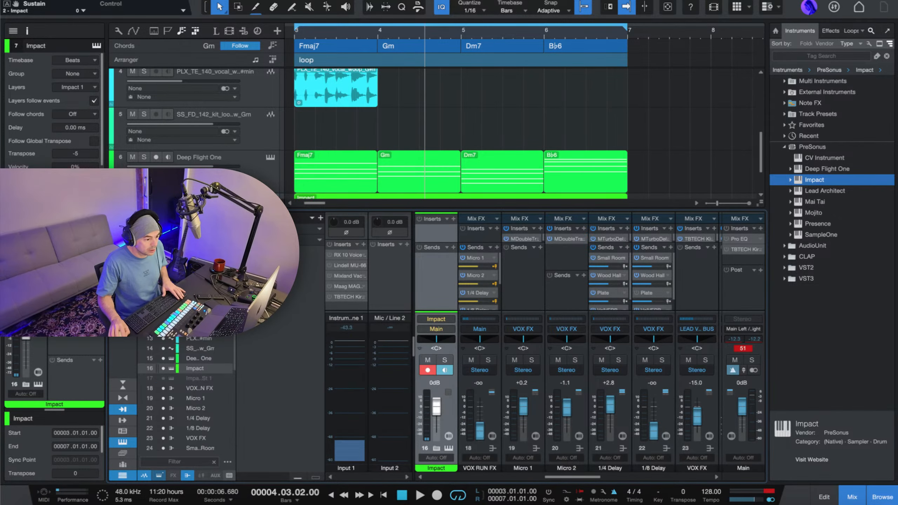
click(448, 448)
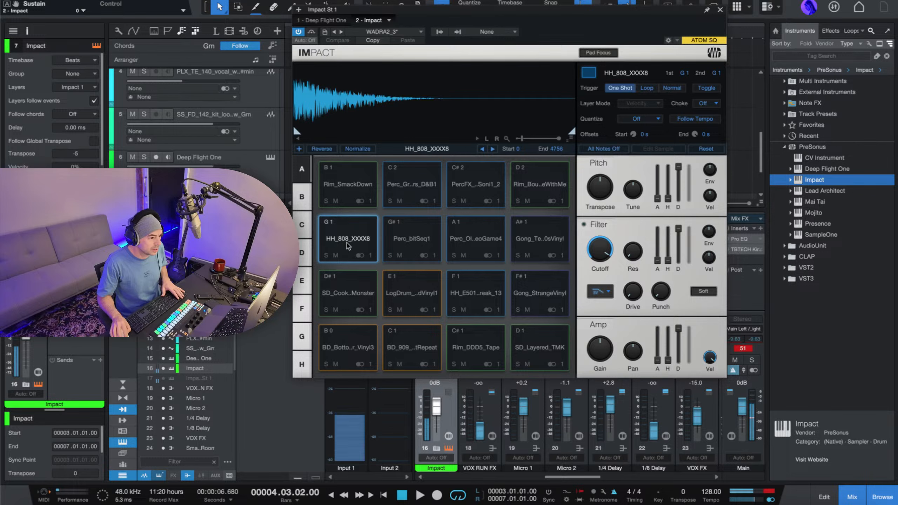
Audition the HH_808_XXXX8, SD_CookieMonster, LogDrum, BD_909 and BD_BottomLayer_Vinyl3 pads in Impact and close the instrument.
click(347, 245)
click(345, 298)
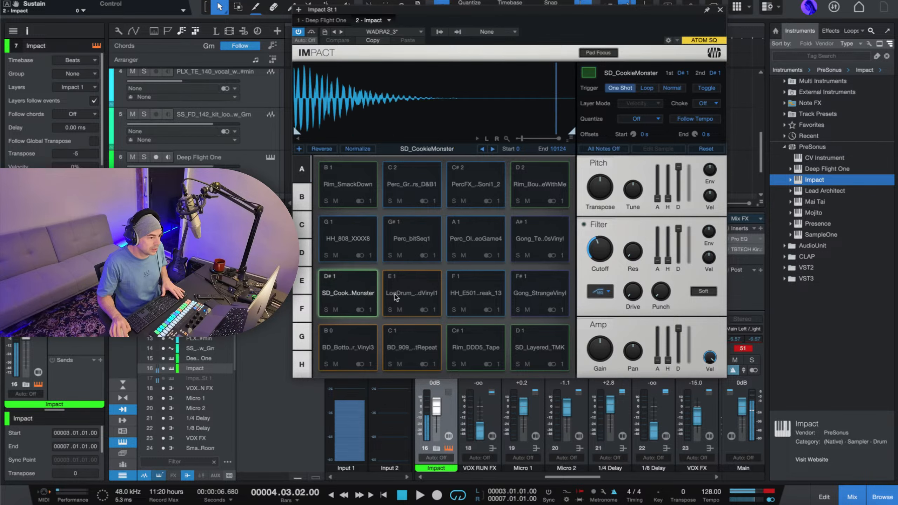
click(402, 298)
click(414, 346)
click(347, 356)
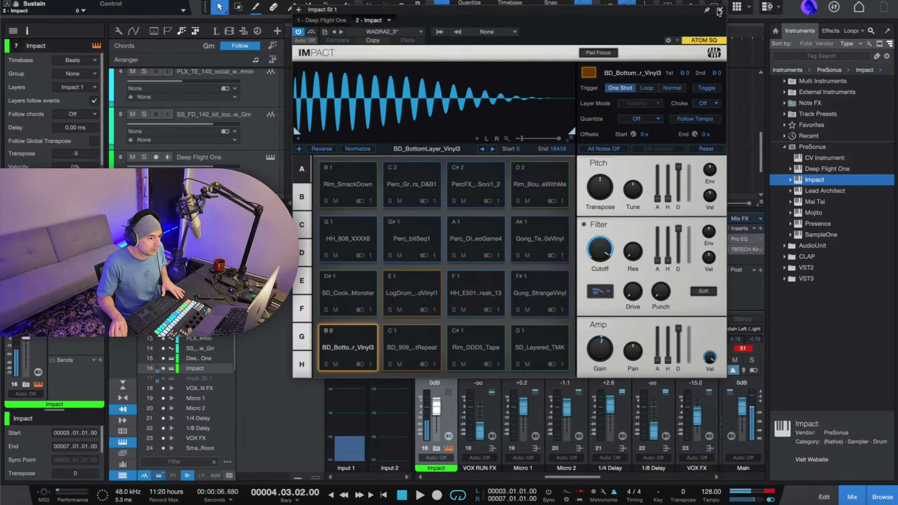
click(719, 10)
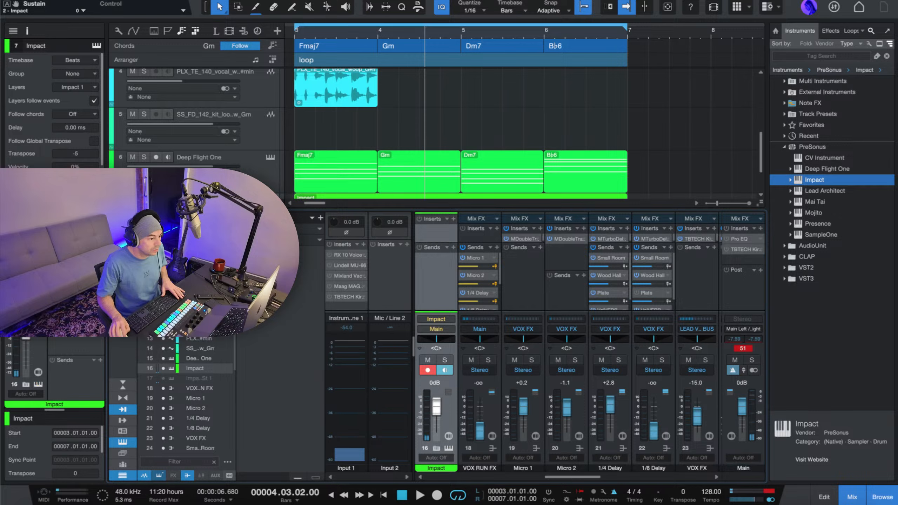
Set the Impact track's transpose to 0 and play the loop.
scroll(321, 158, down, 3)
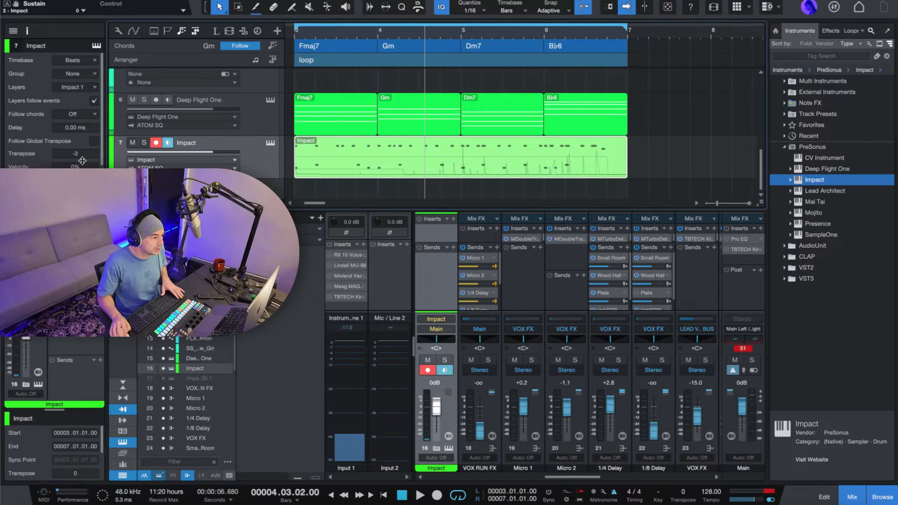
drag(82, 161, 85, 159)
key(space)
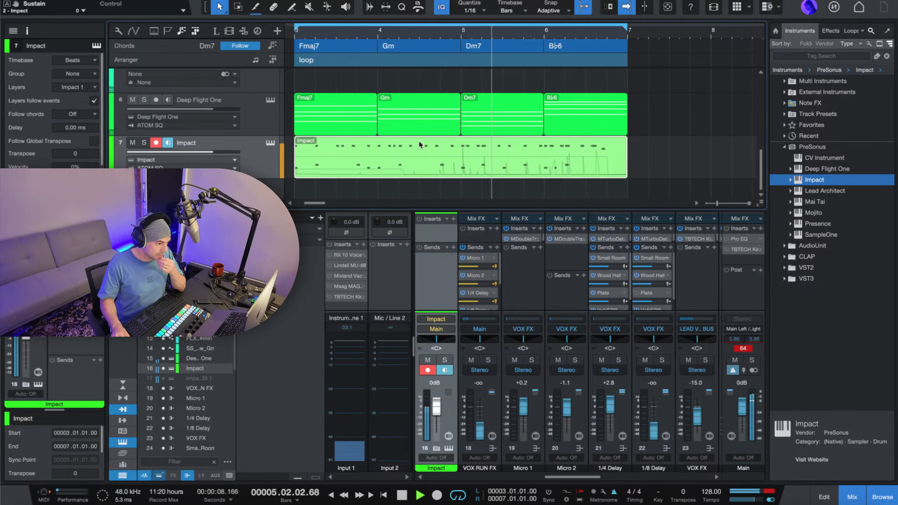
Open the Impact part in the note editor and add HH_808_XXXX8 hits at 3.1.3 and 3.2.3.
double_click(417, 150)
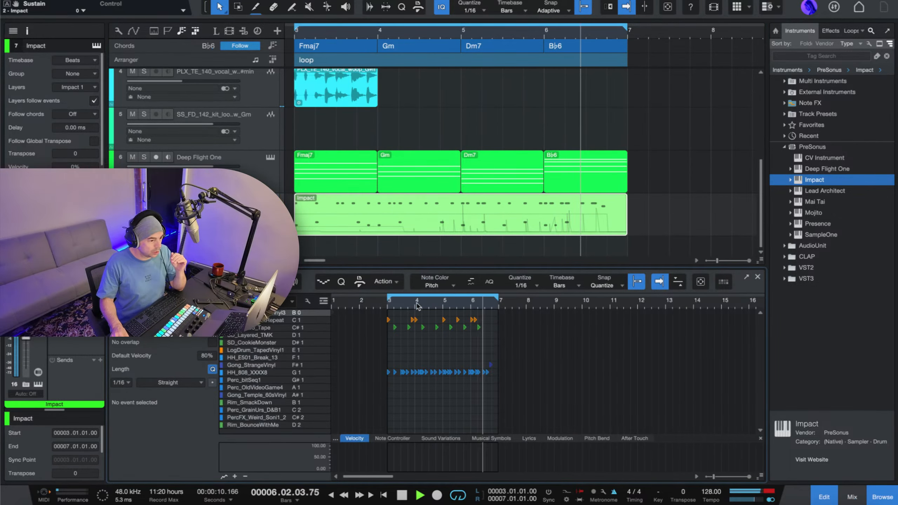
scroll(418, 307, up, 5)
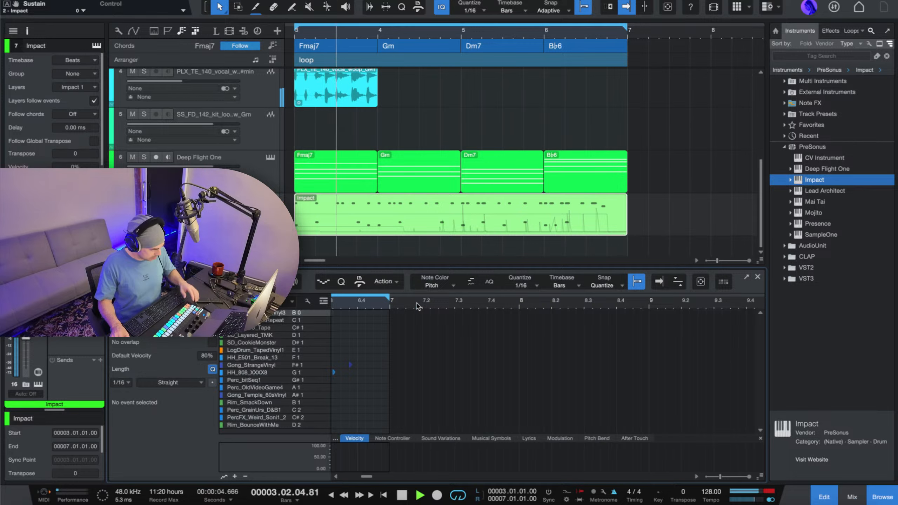
key(f)
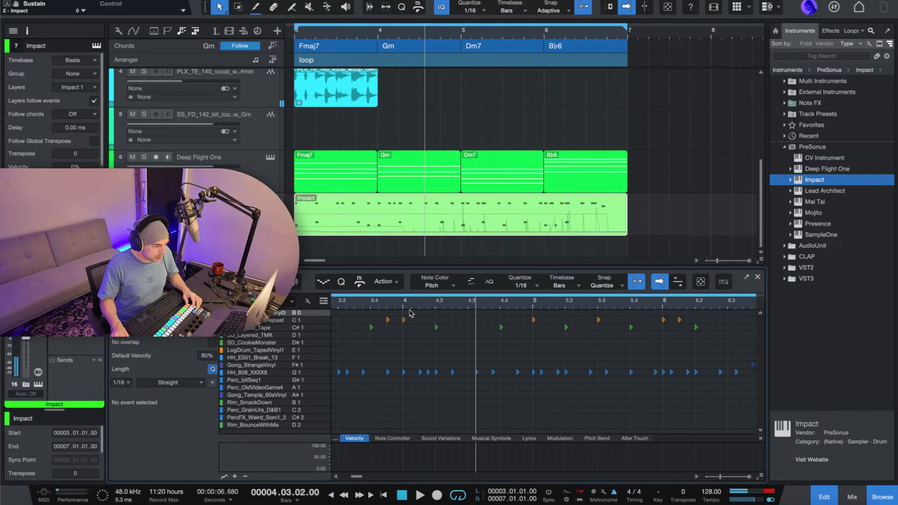
scroll(410, 318, left, 3)
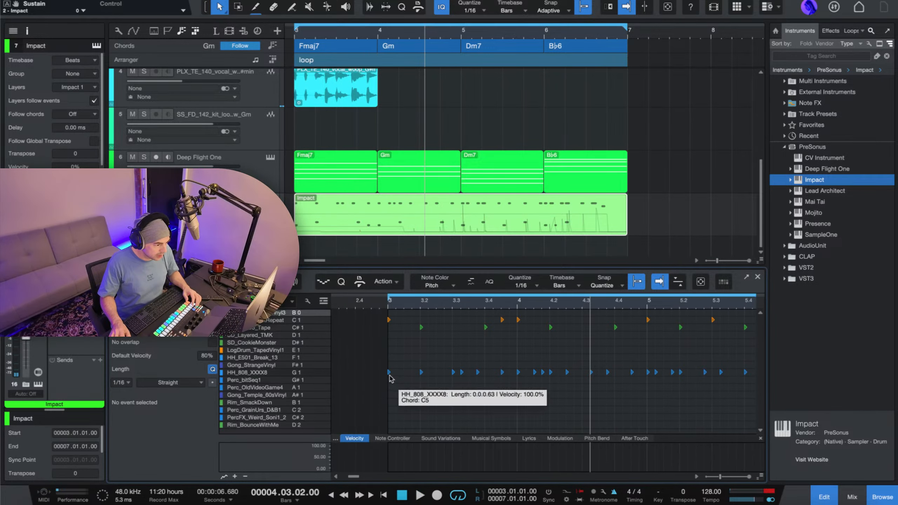
click(389, 373)
key(f)
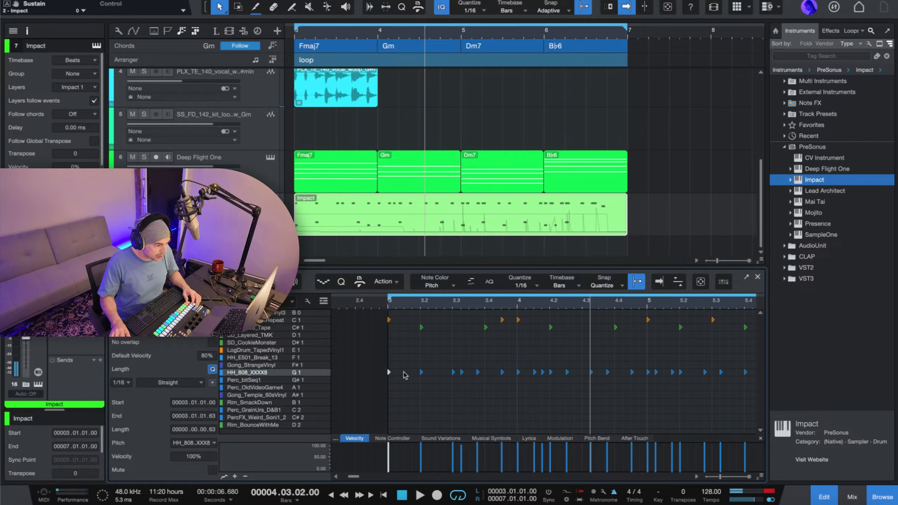
double_click(405, 373)
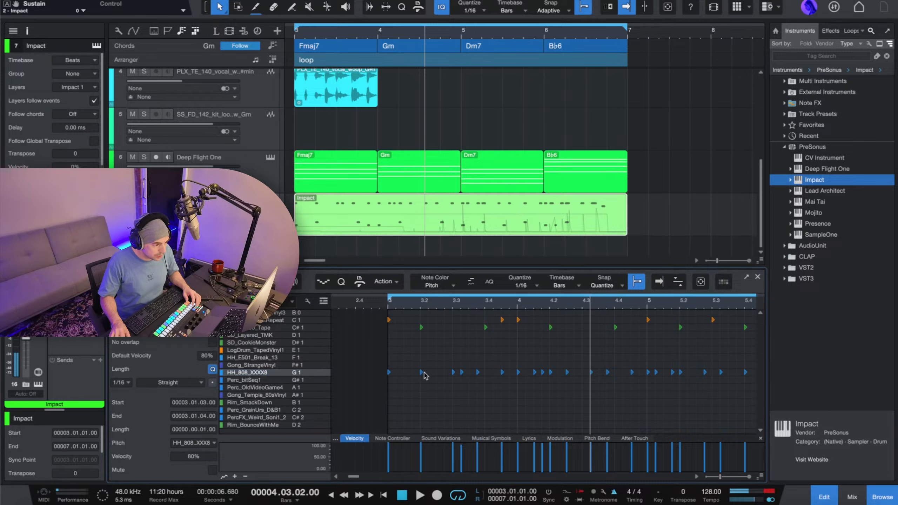
double_click(438, 375)
key(space)
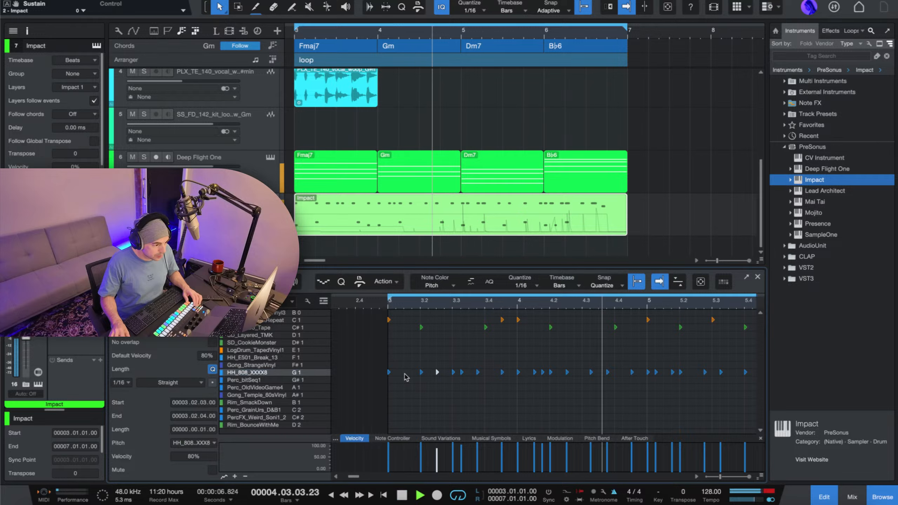
click(405, 374)
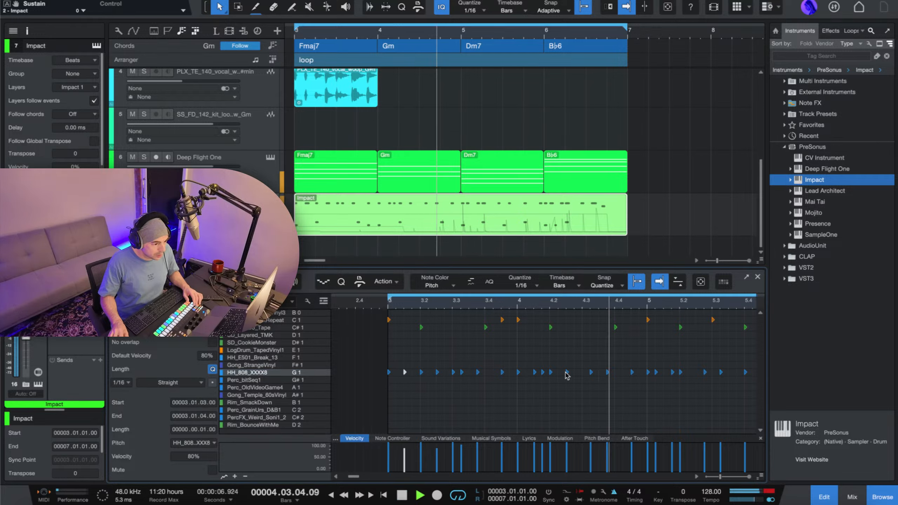
key(space)
Add HH_808_XXXX8 hits at 4.3.1, 4.4.1, 5.2.3 and 5.4.3, and play the loop.
double_click(582, 374)
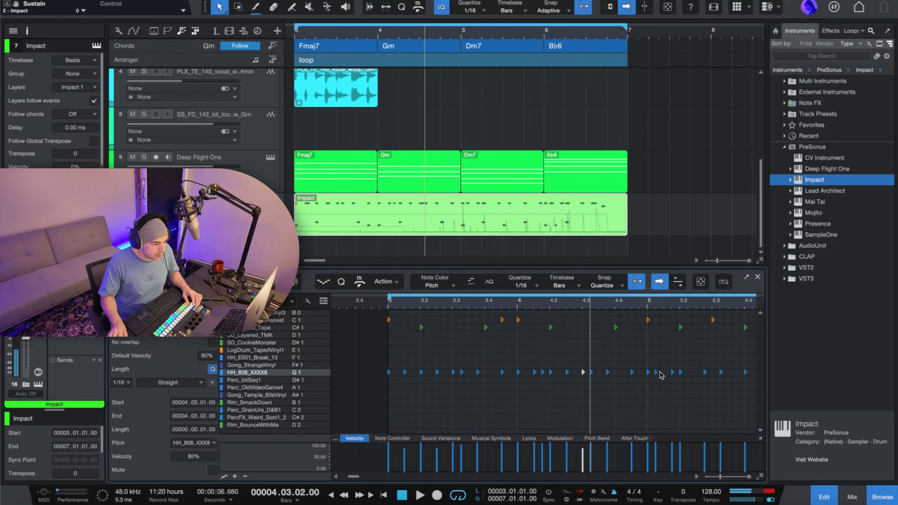
double_click(614, 374)
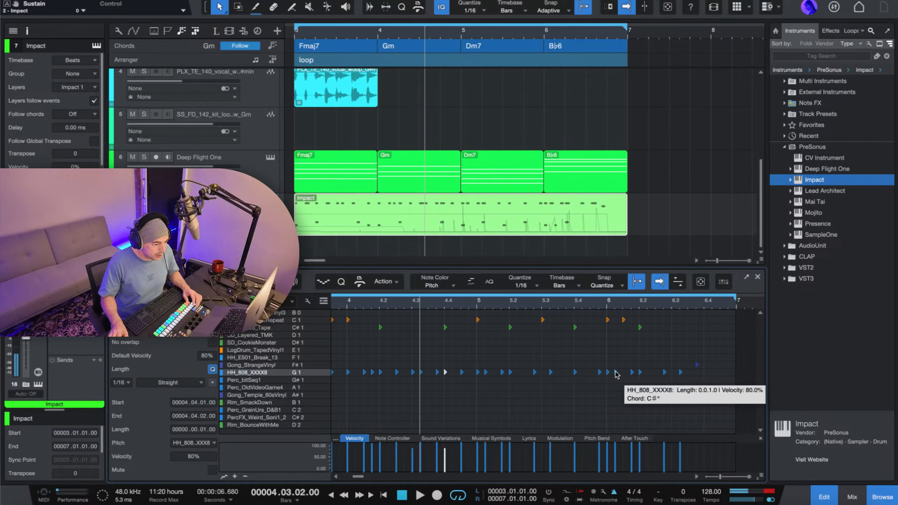
scroll(500, 371, right, 5)
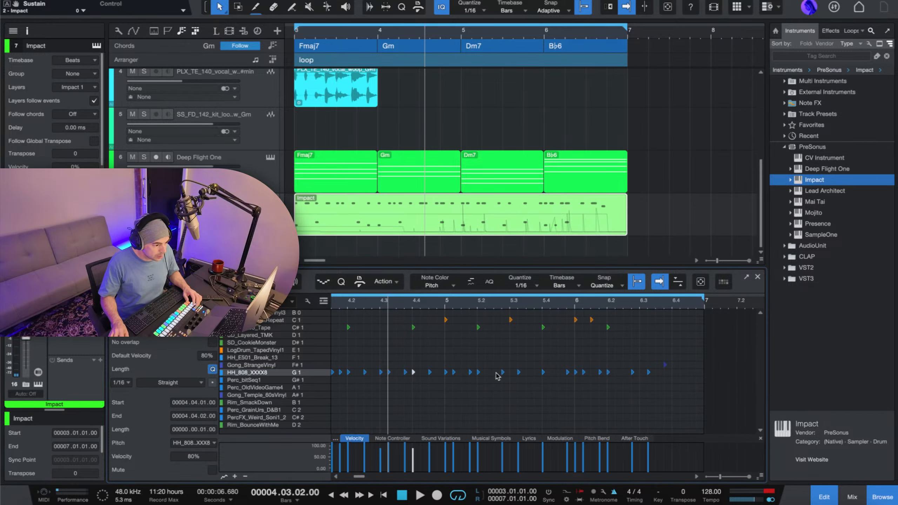
double_click(495, 373)
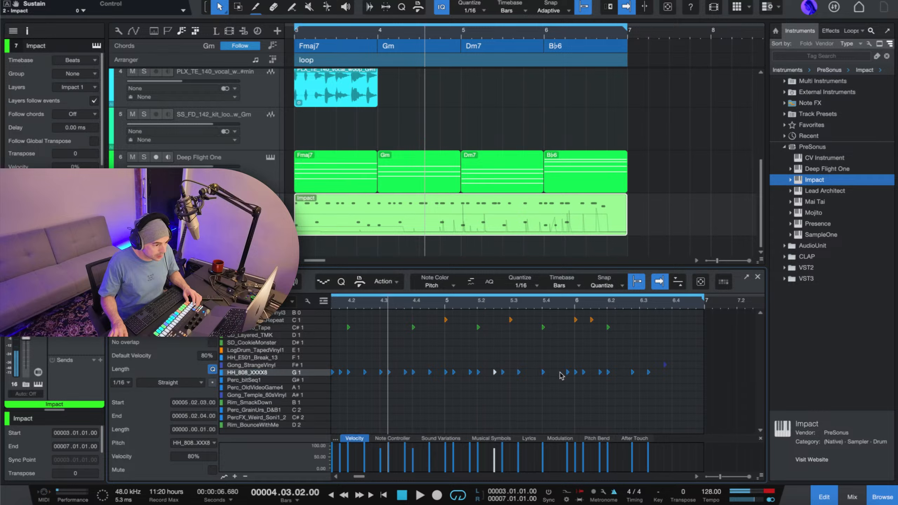
double_click(559, 372)
key(space)
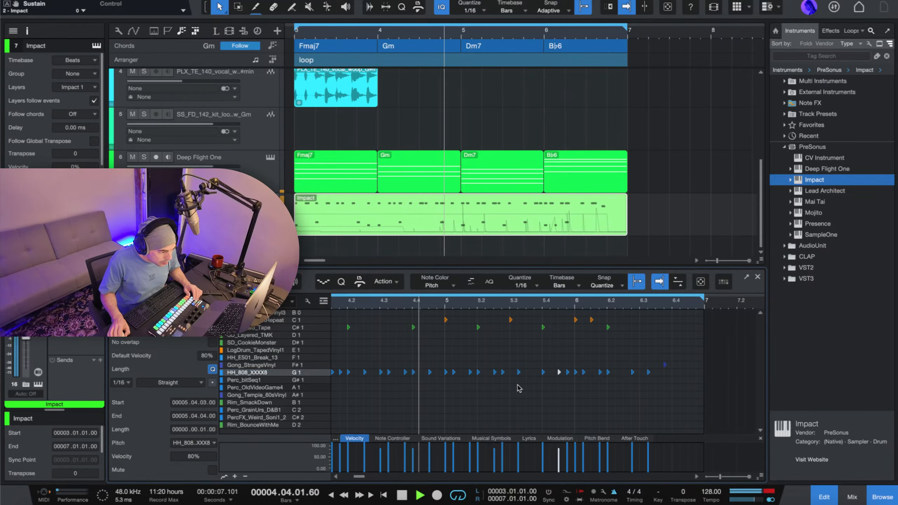
Add HH_808_XXXX8 hits at 5.1.4, 6.2.3, 5.3.3 and 6.3.3 while the loop plays, and stop playback.
double_click(624, 372)
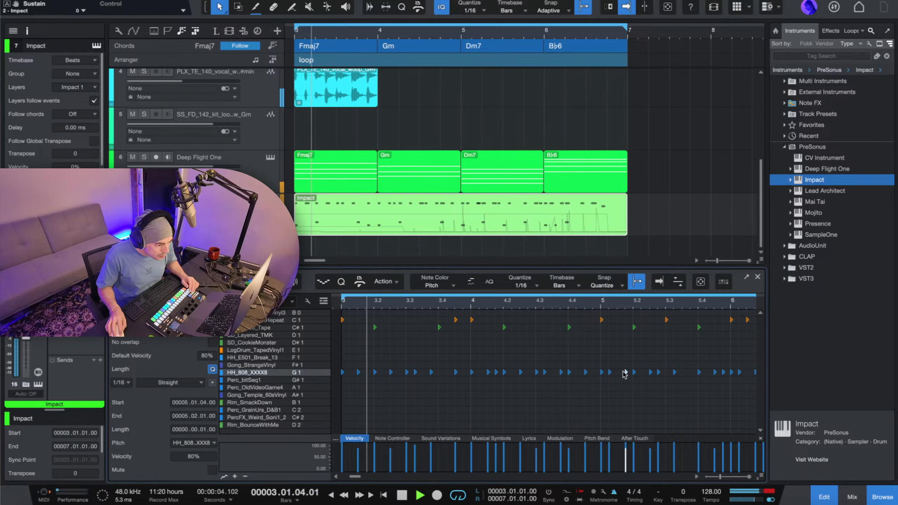
click(624, 372)
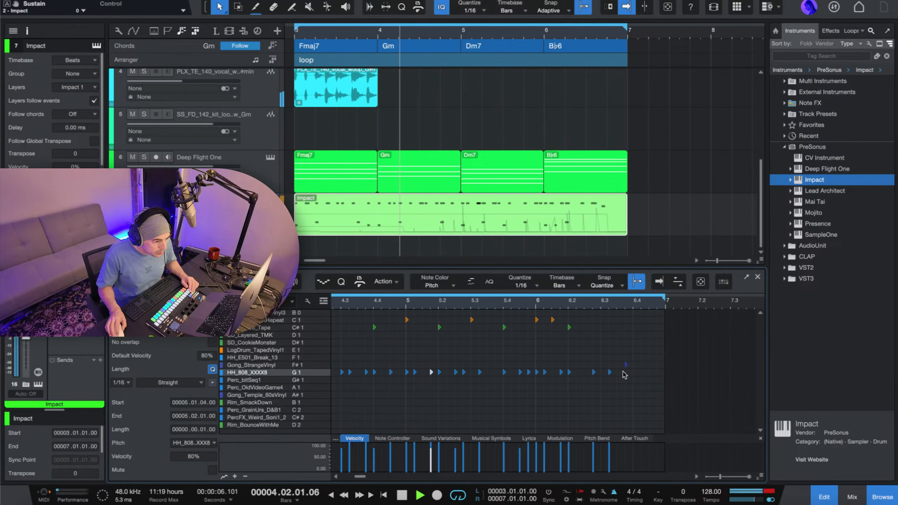
double_click(584, 372)
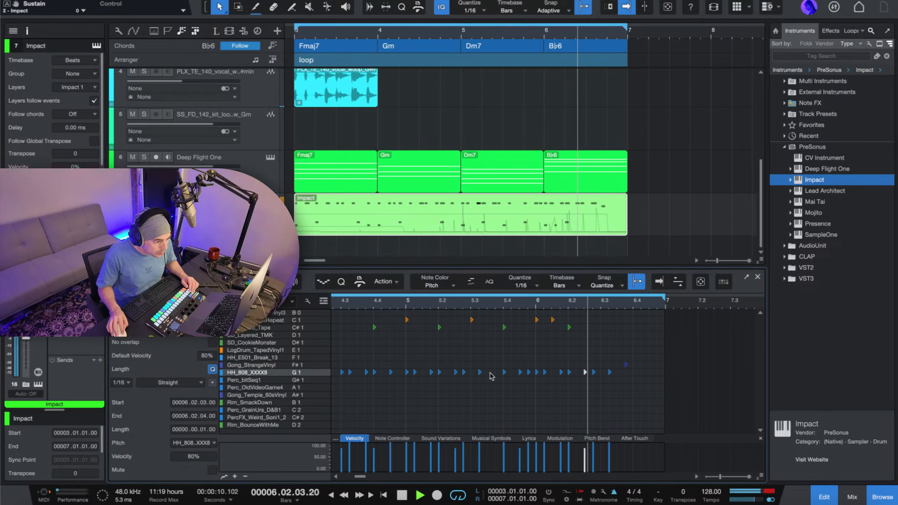
double_click(488, 372)
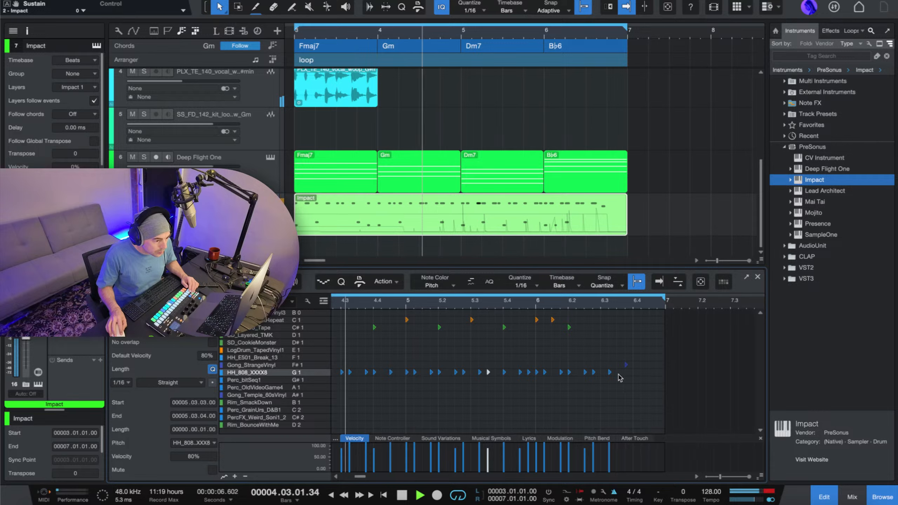
double_click(618, 373)
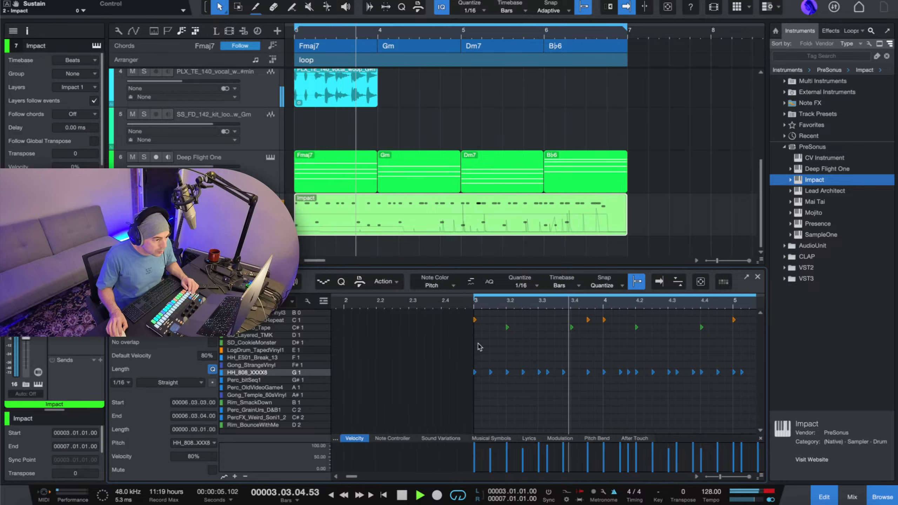
key(space)
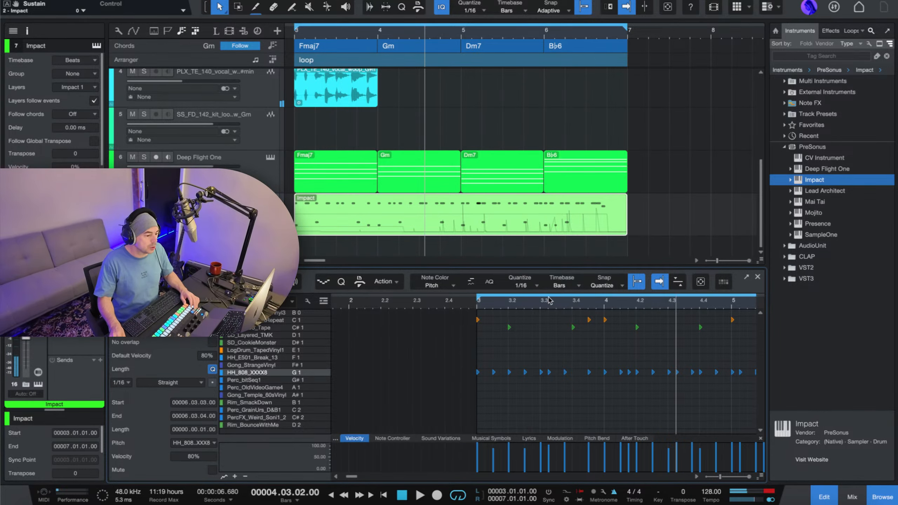
Display the Impact pad controls beside the drum notes in the note editor.
scroll(546, 299, down, 5)
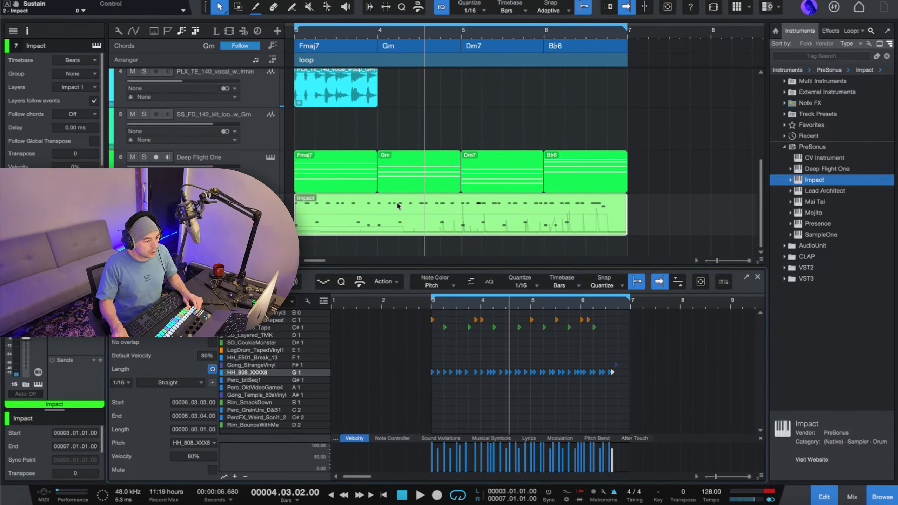
click(723, 283)
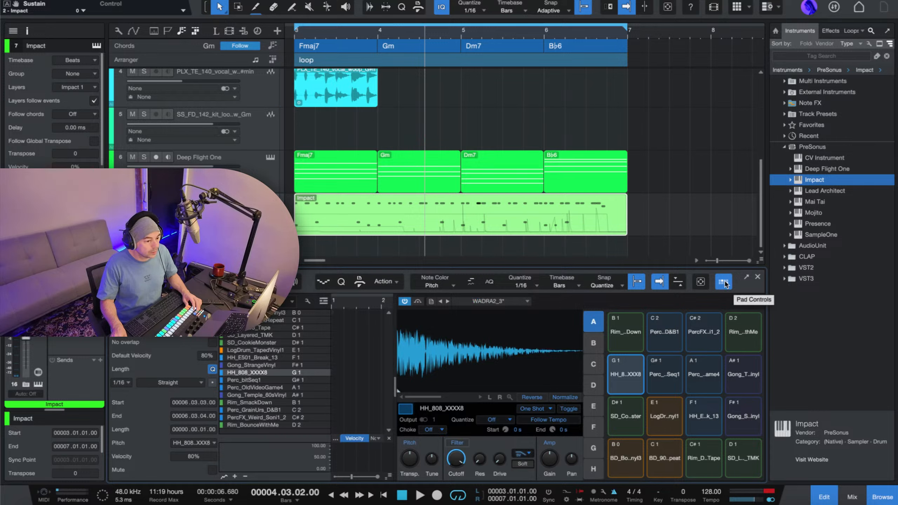
click(700, 282)
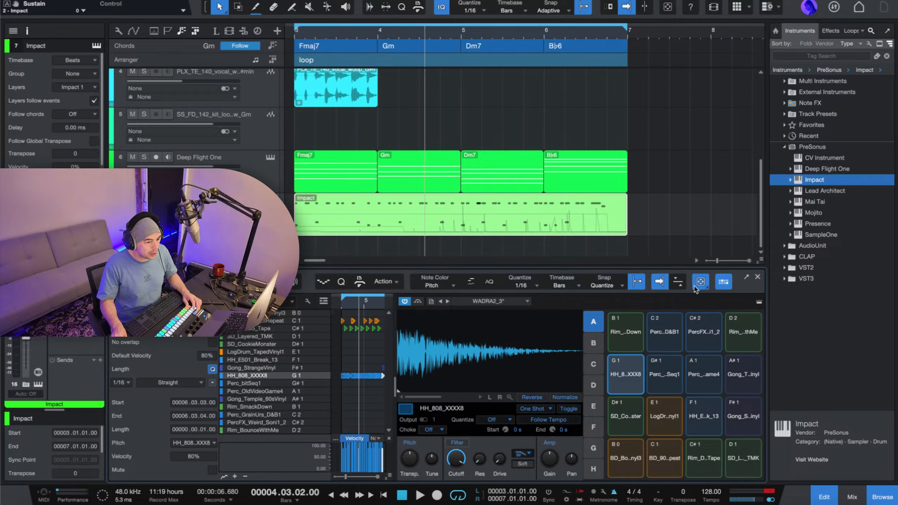
click(721, 283)
click(721, 283)
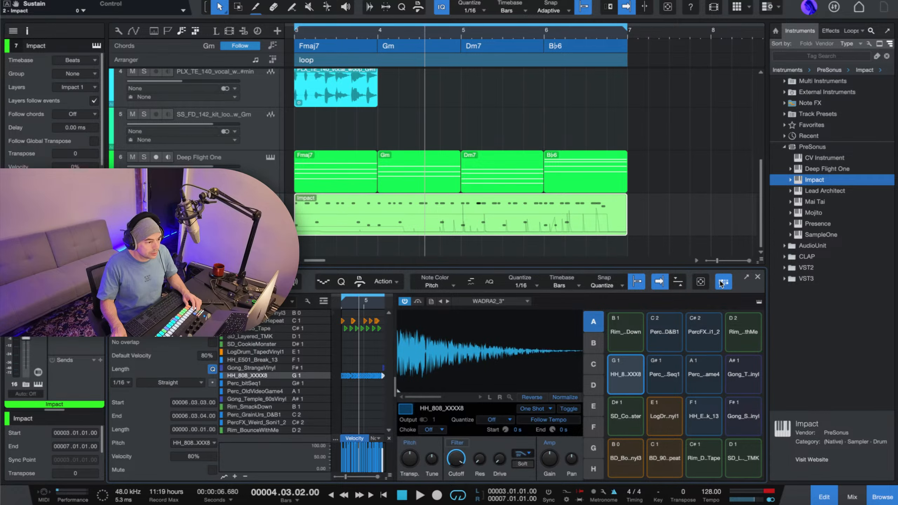
Bring up the full Impact instrument from its track, and close both it and the note editor.
click(270, 200)
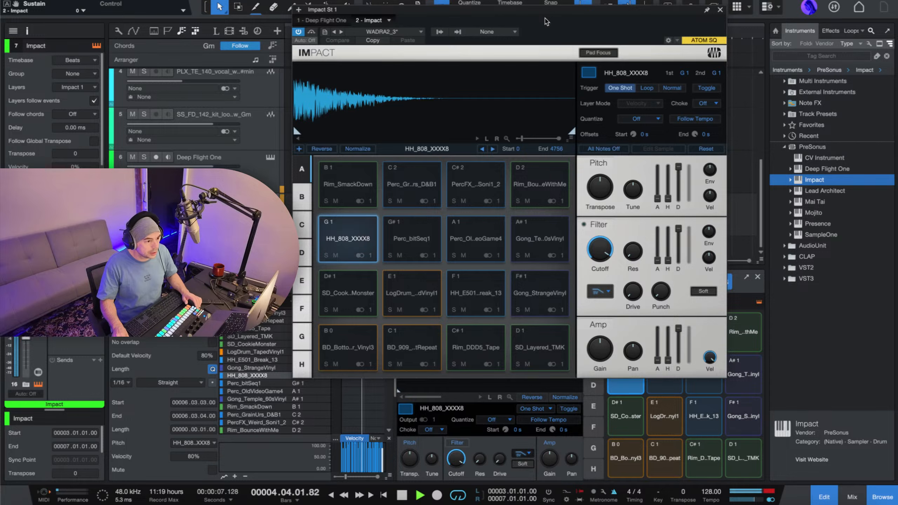
click(720, 10)
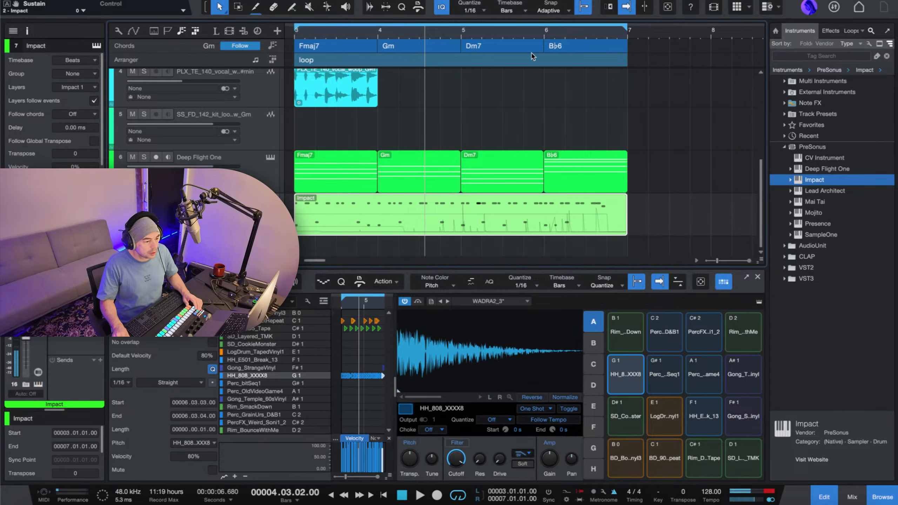
click(757, 278)
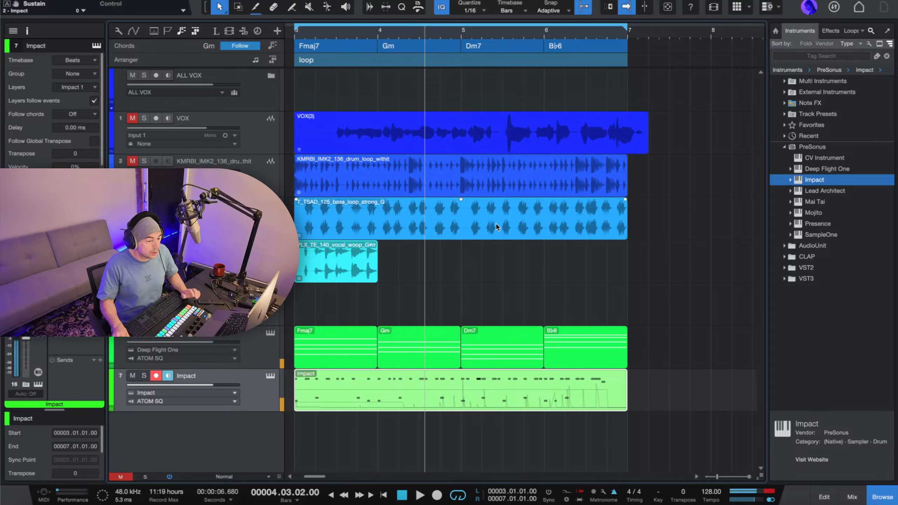
Listen to the loop with the Impact track soloed, and stop playback with the solo released.
click(381, 128)
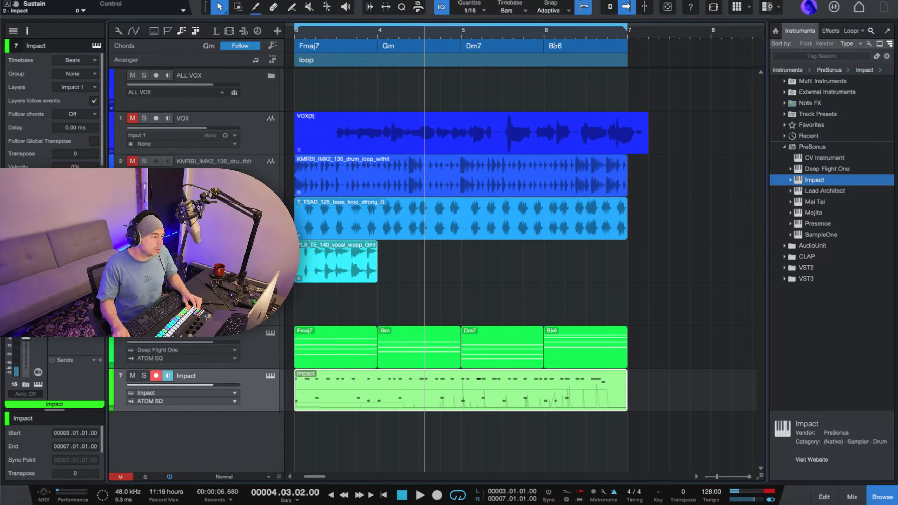
key(space)
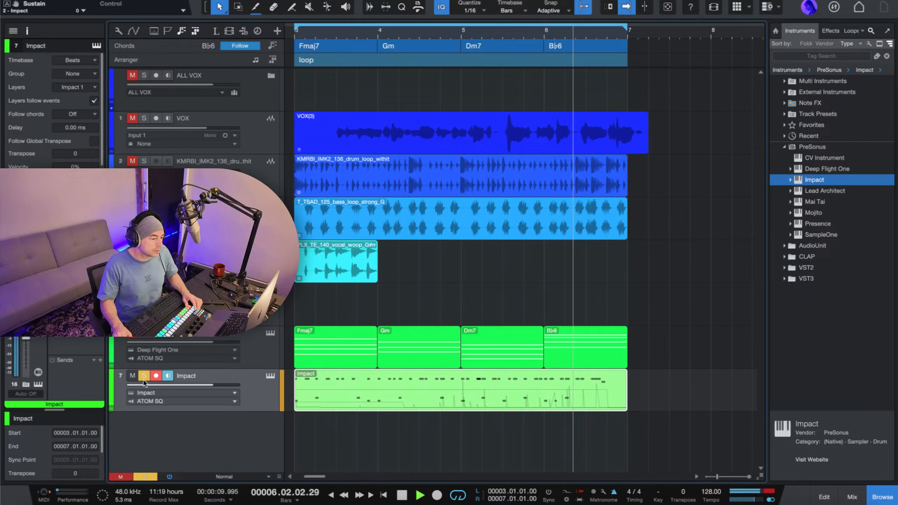
key(space)
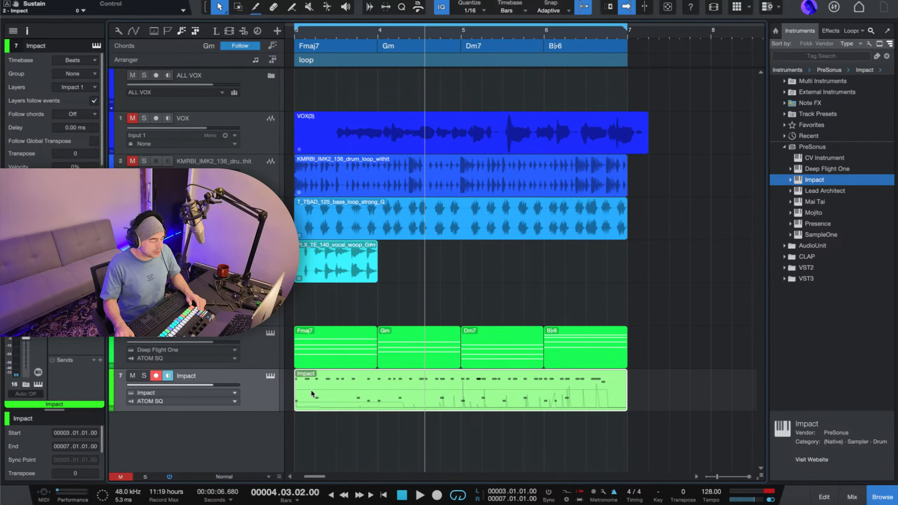
Show the mixer and play part of the loop to hear the full arrangement.
key(F3)
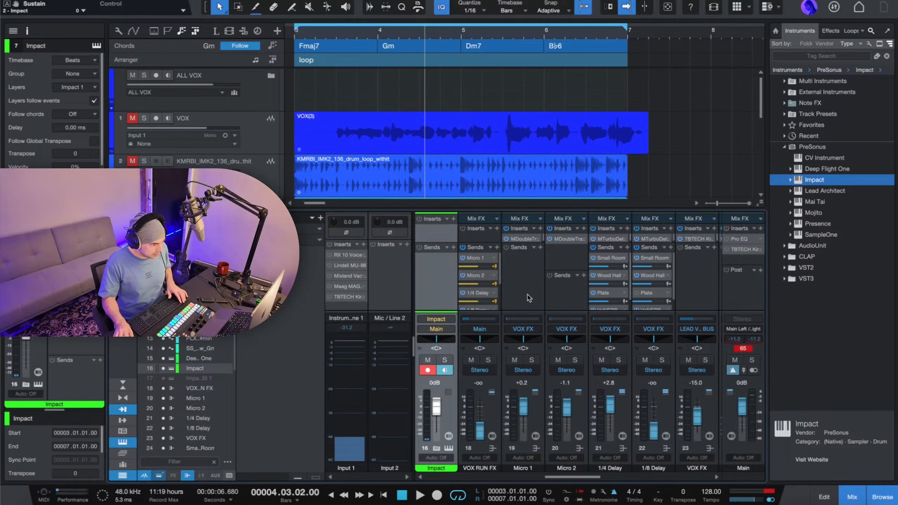
key(space)
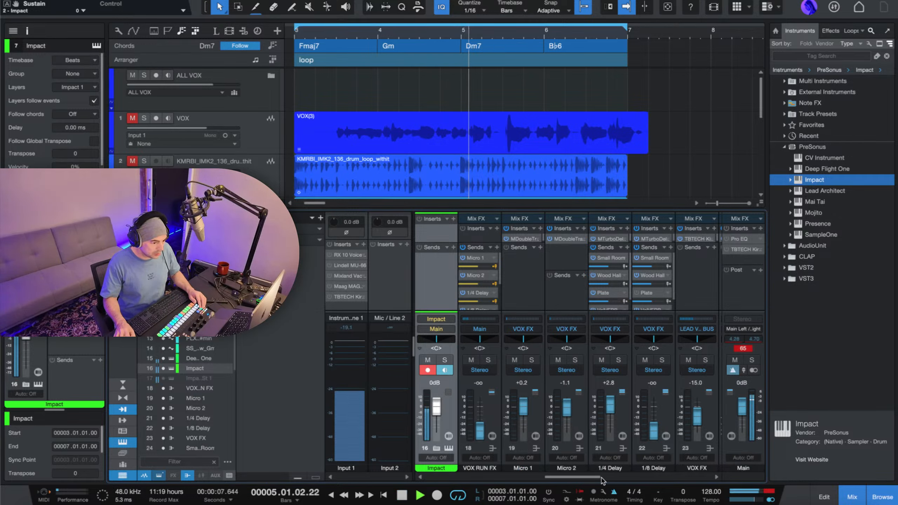
key(space)
Select the Deep Flight One track and bring its channel into view in the mixer.
drag(560, 478, 738, 478)
scroll(286, 175, down, 8)
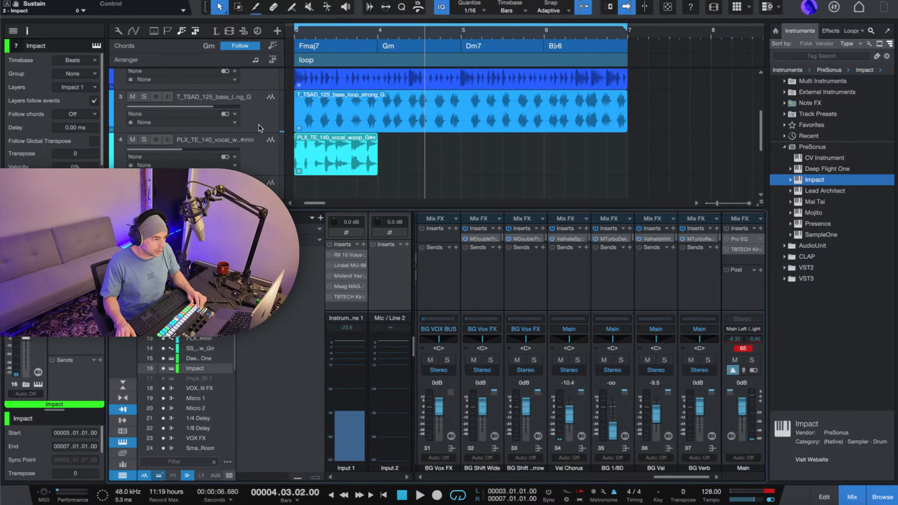
click(263, 159)
click(258, 127)
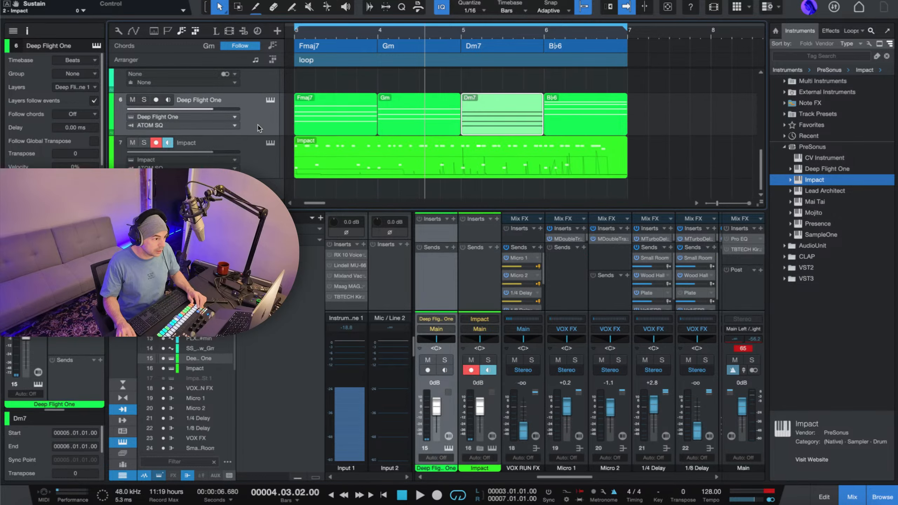
Lower the Deep Flight One channel fader to -14.3 dB while checking the balance against the looped arrangement.
key(space)
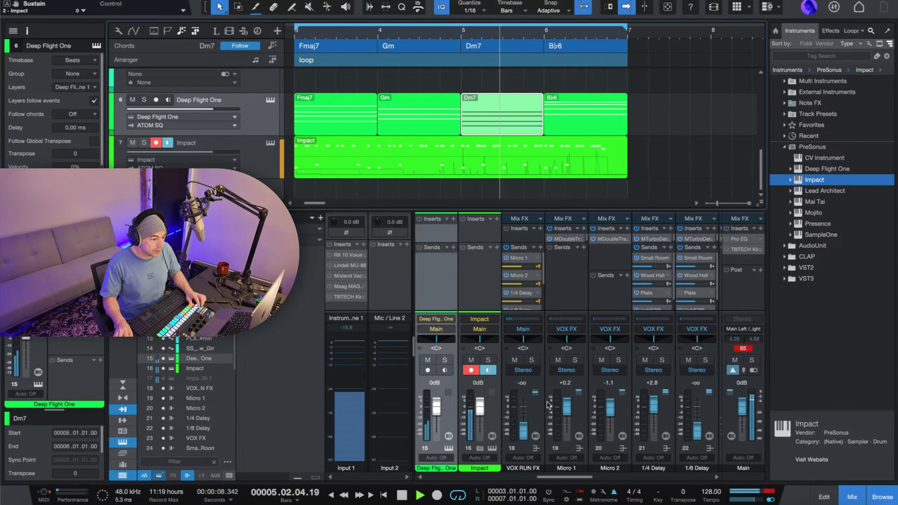
key(space)
drag(438, 413, 437, 423)
key(space)
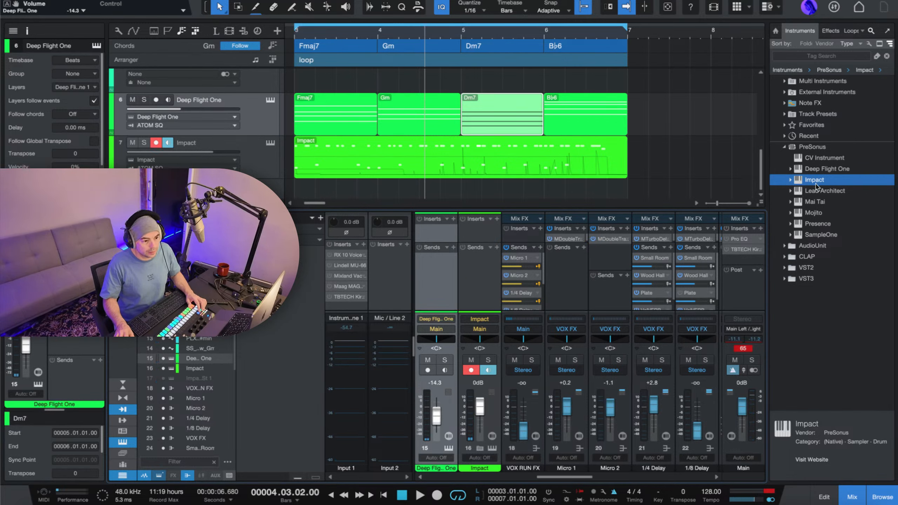
Add Lead Architect on a new instrument track and load its Arpeggio preset Glassy Rain Drops.
drag(813, 193, 480, 187)
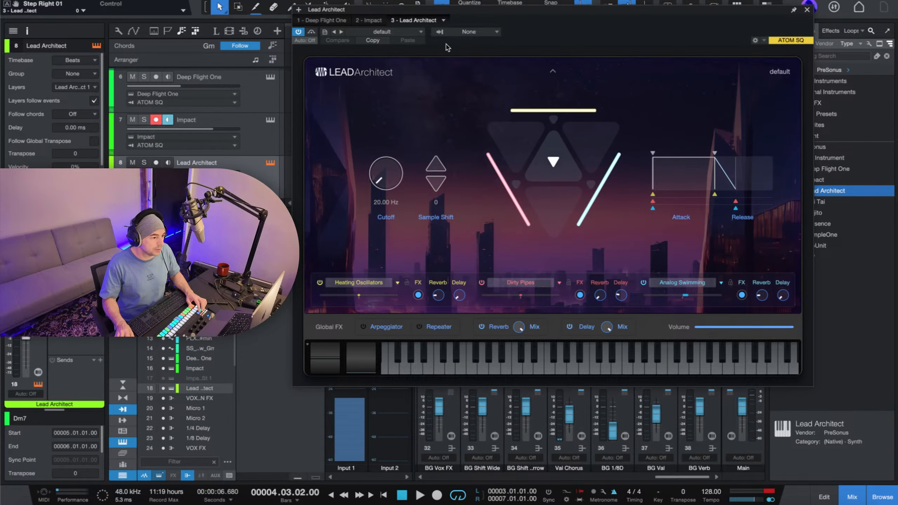
drag(494, 19, 470, 0)
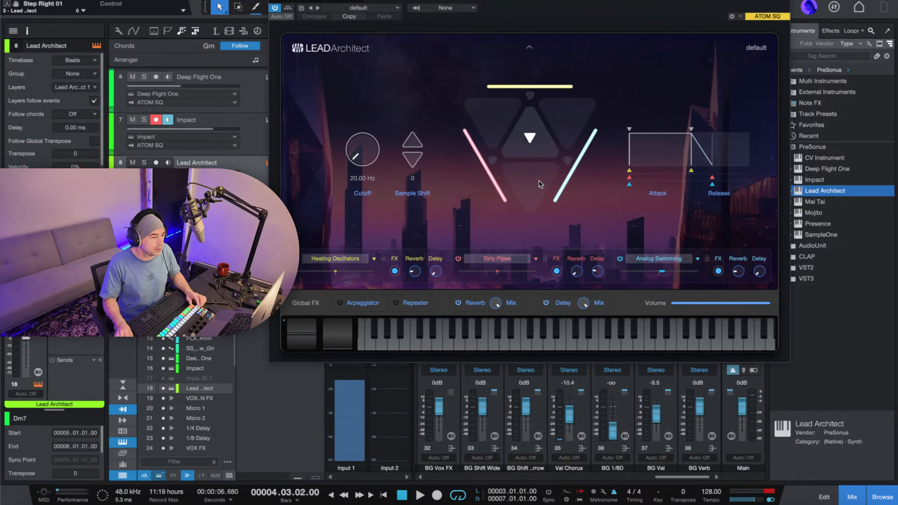
click(394, 10)
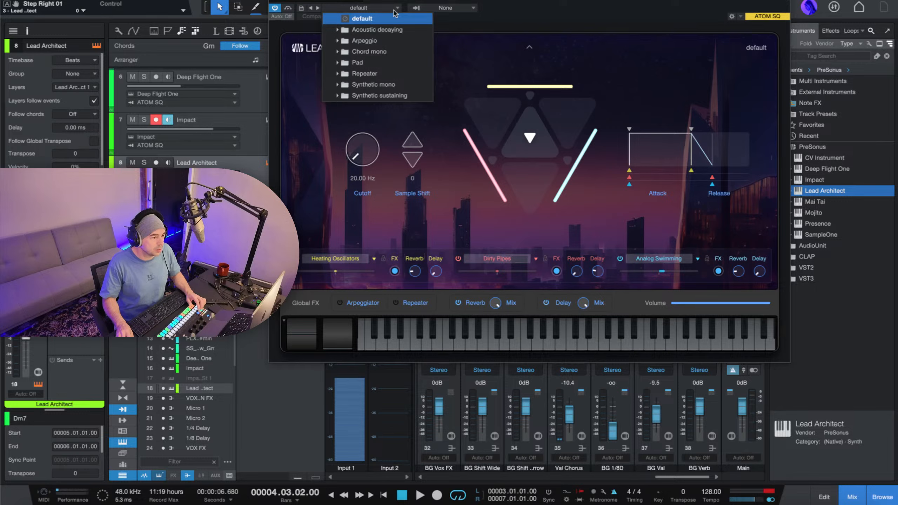
click(376, 42)
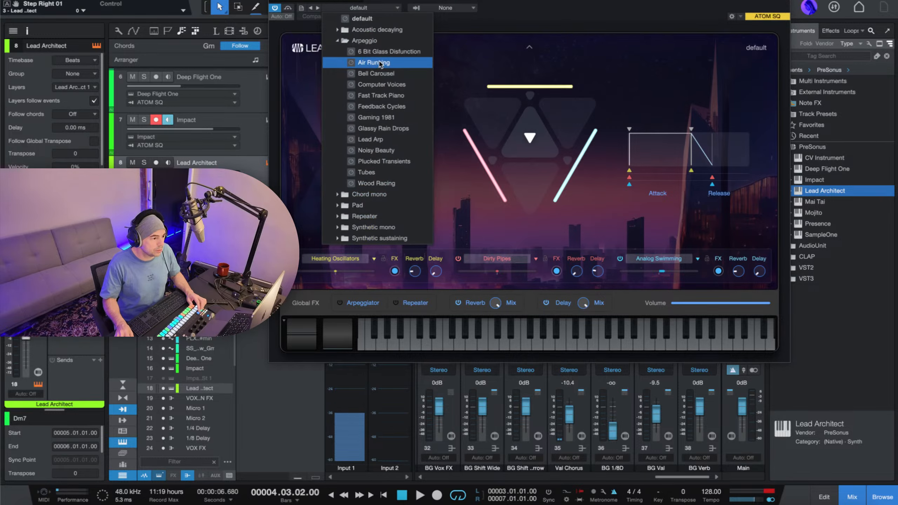
click(371, 128)
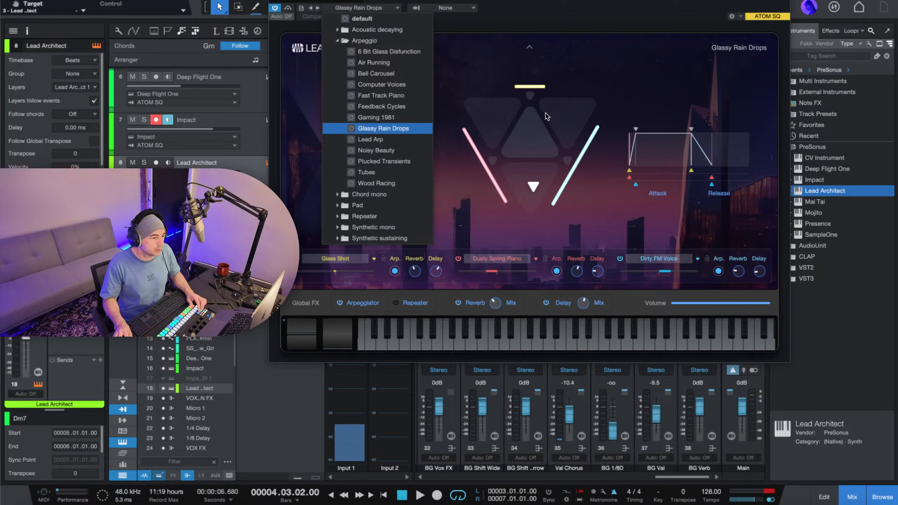
click(191, 1)
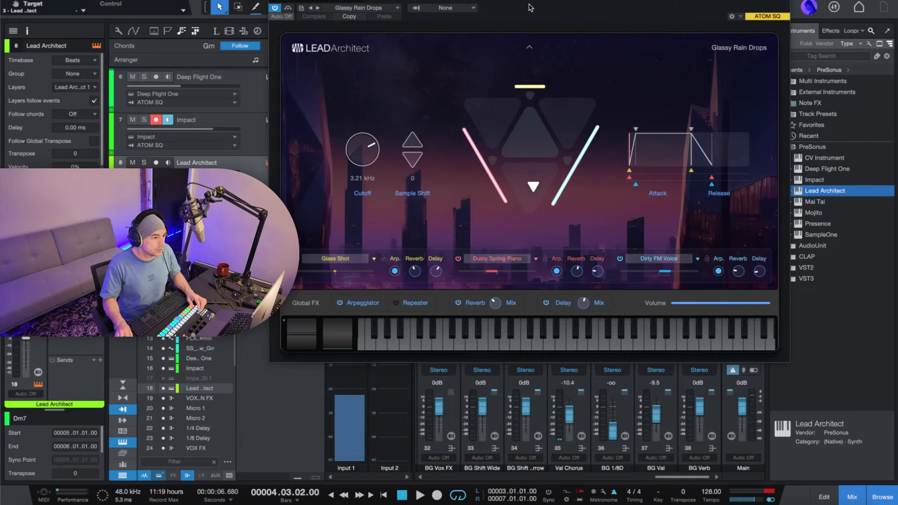
Copy the four Deep Flight One chord clips onto the Lead Architect track at bar 3, with the instrument window moved aside.
drag(536, 0, 578, 279)
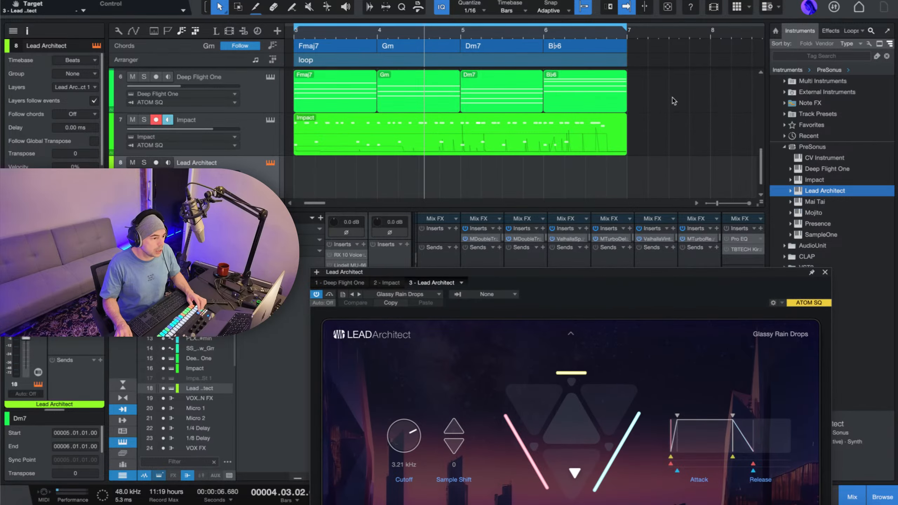
drag(674, 101, 319, 92)
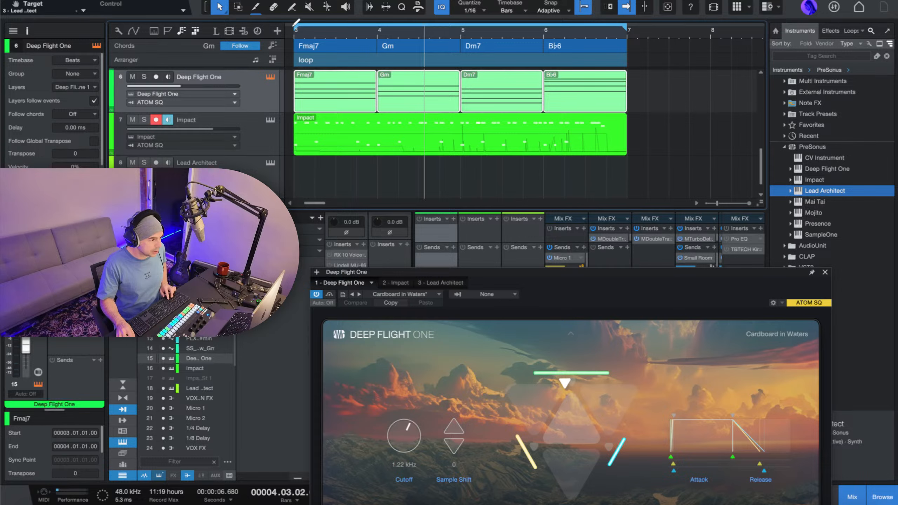
click(264, 179)
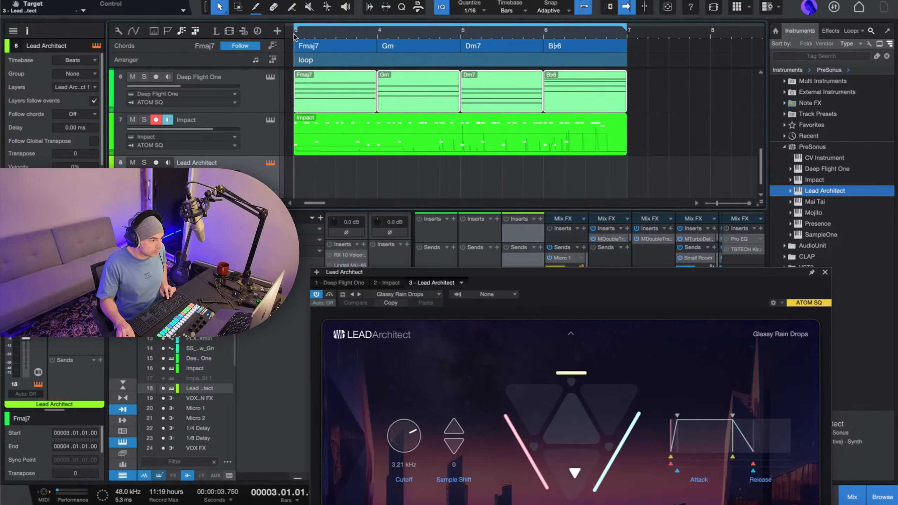
key(ctrl+v)
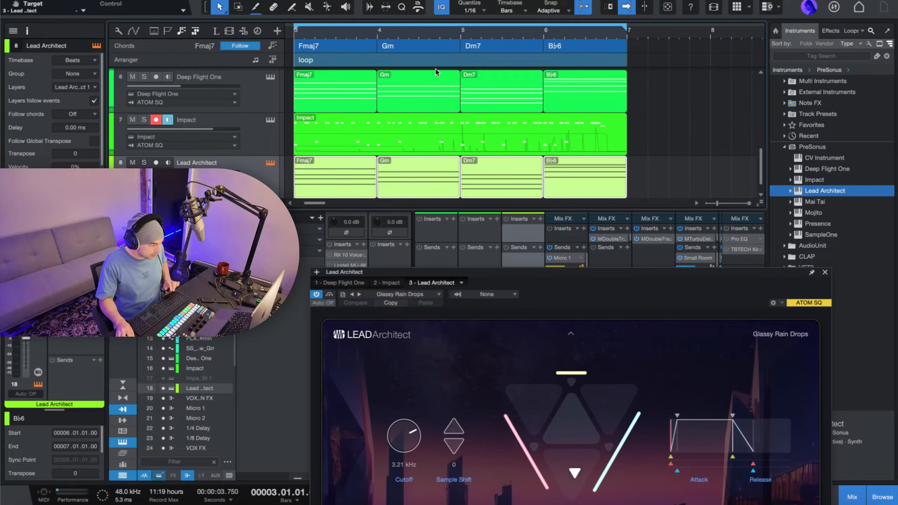
Play the loop with the Lead Architect window in full view to hear the arpeggiated chords, and stop playback.
key(space)
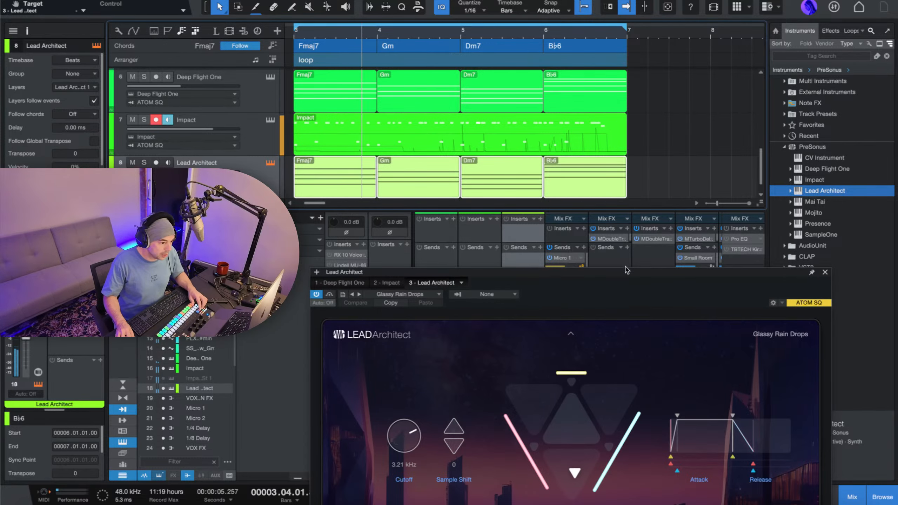
drag(625, 269, 600, 15)
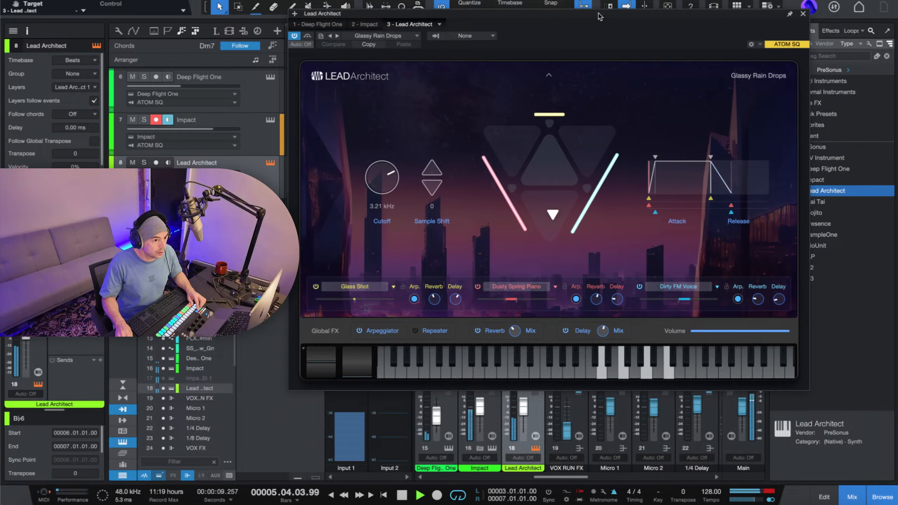
key(space)
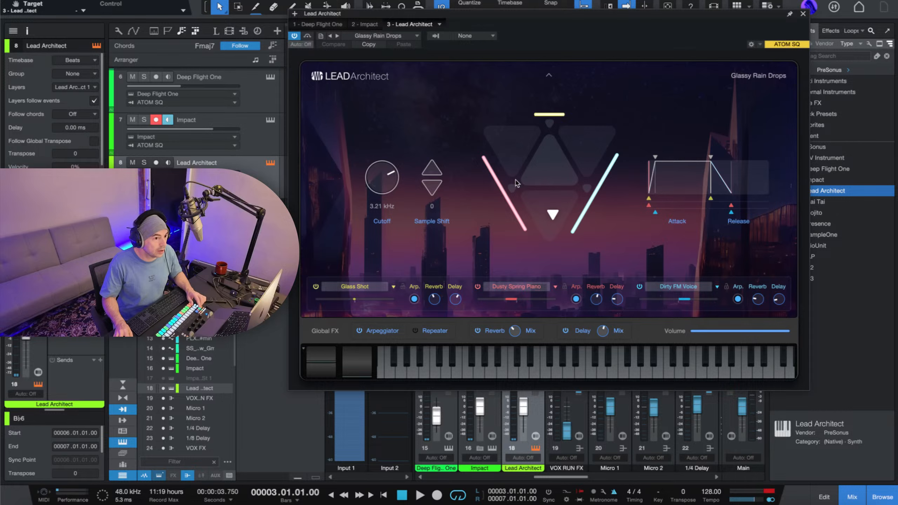
Shift Lead Architect's layer blend handle into the upper-right triangle during playback, and close the instrument with the loop stopped.
key(space)
drag(550, 212, 588, 138)
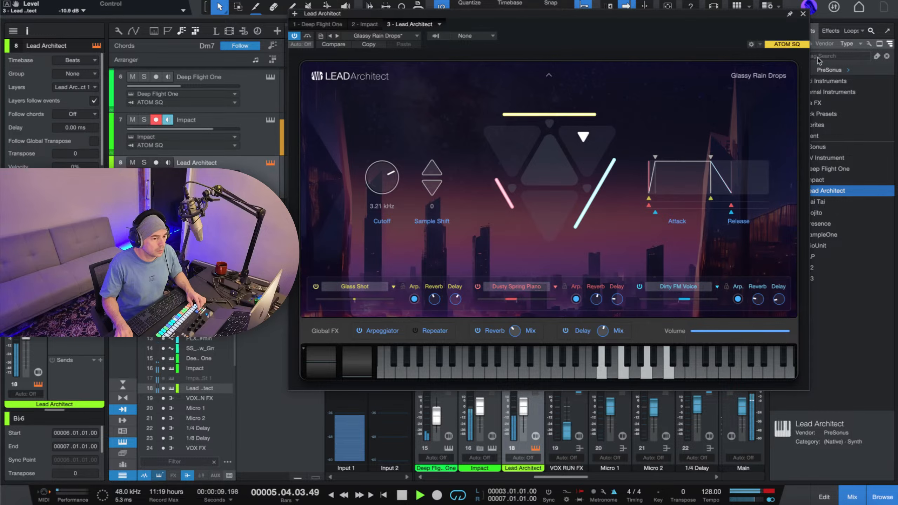
click(803, 14)
key(space)
scroll(351, 90, down, 1)
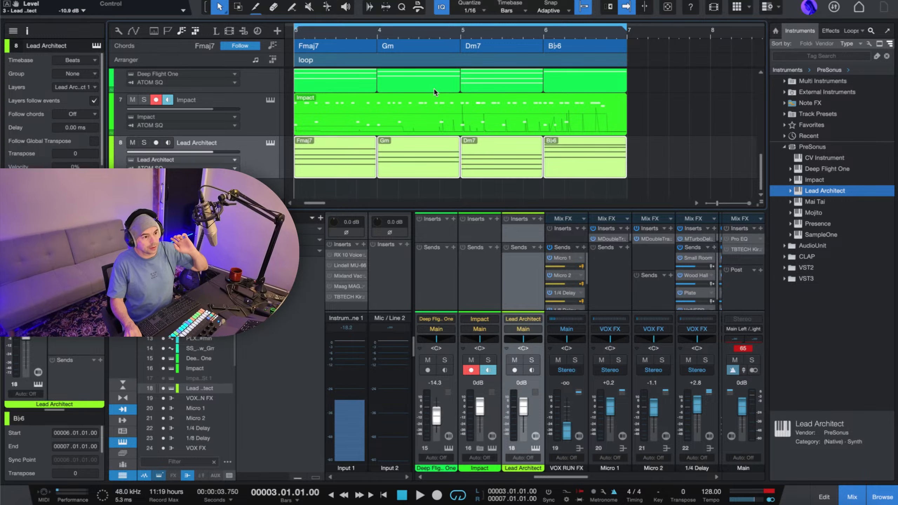
Collapse the PreSonus instrument folder and search the effects library for "cableguys".
click(784, 147)
click(846, 56)
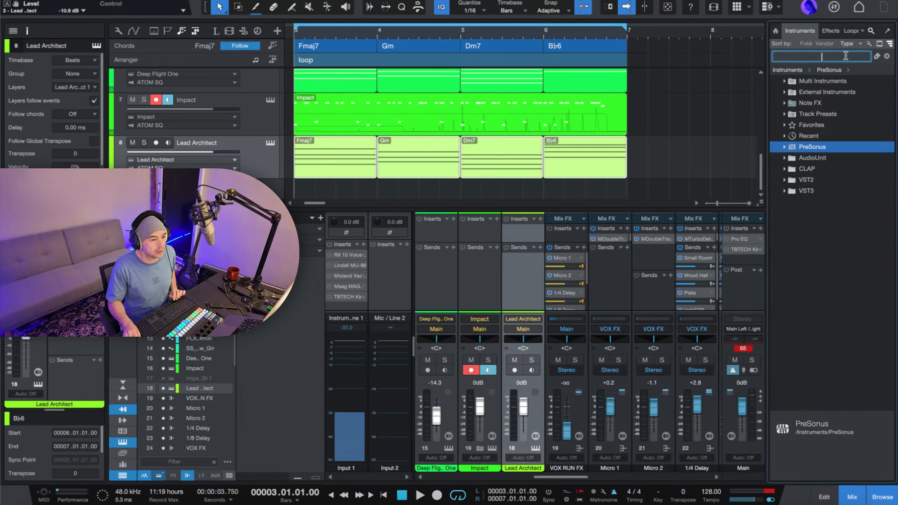
text(ca)
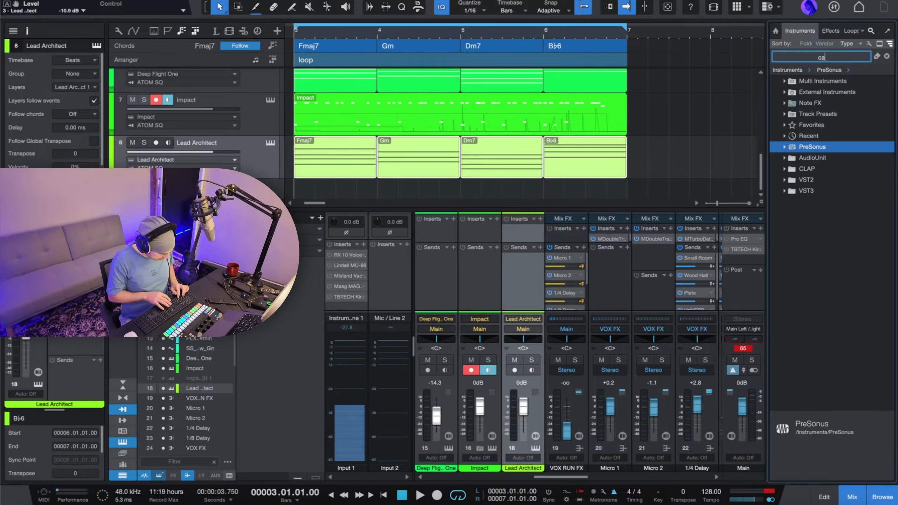
text(bieguys)
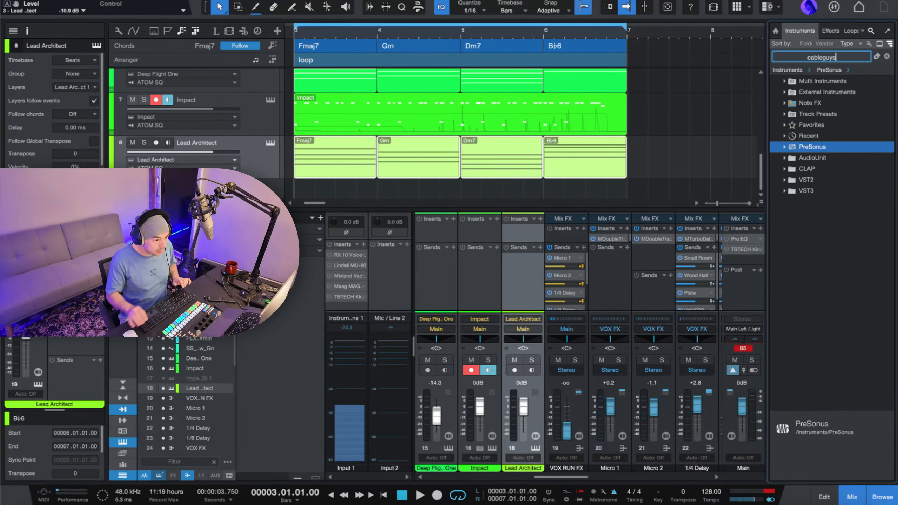
click(827, 32)
text(cab)
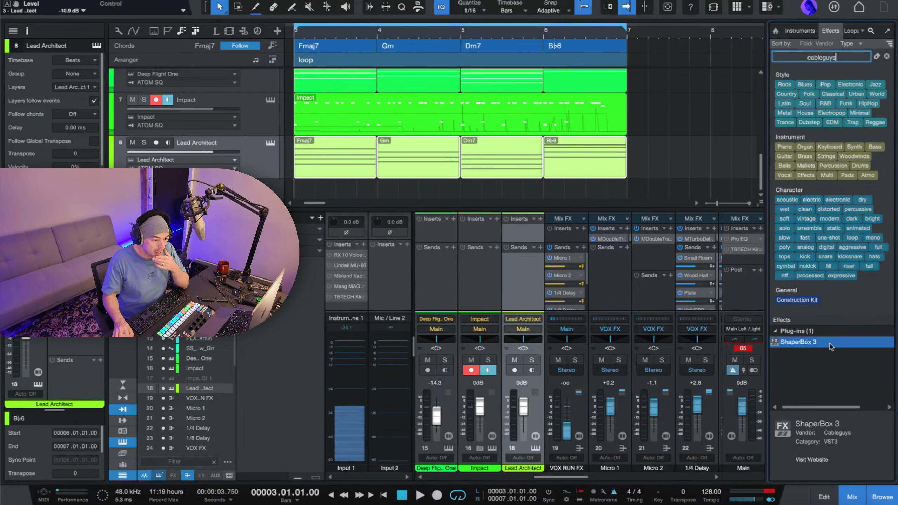
Insert ShaperBox 3 on the Lead Architect channel with its Time shaper added, and close the plug-in while the loop plays.
drag(830, 347, 420, 166)
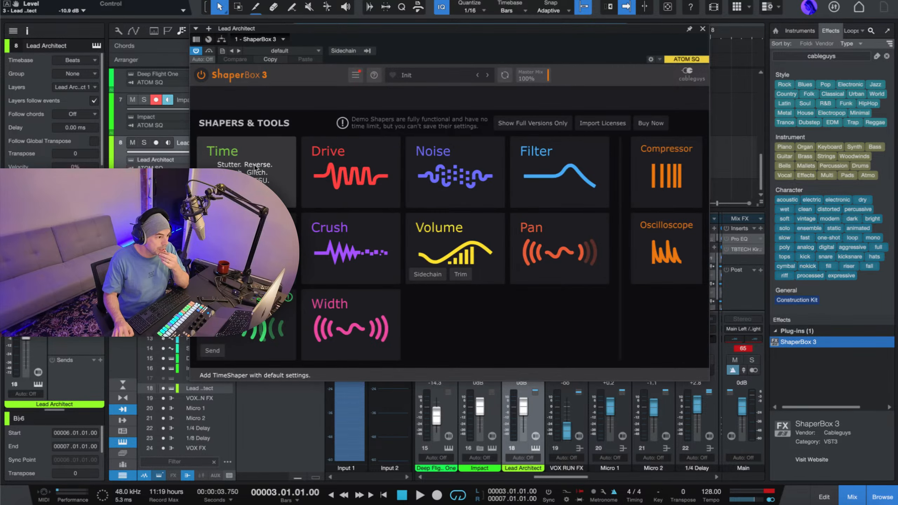
click(217, 198)
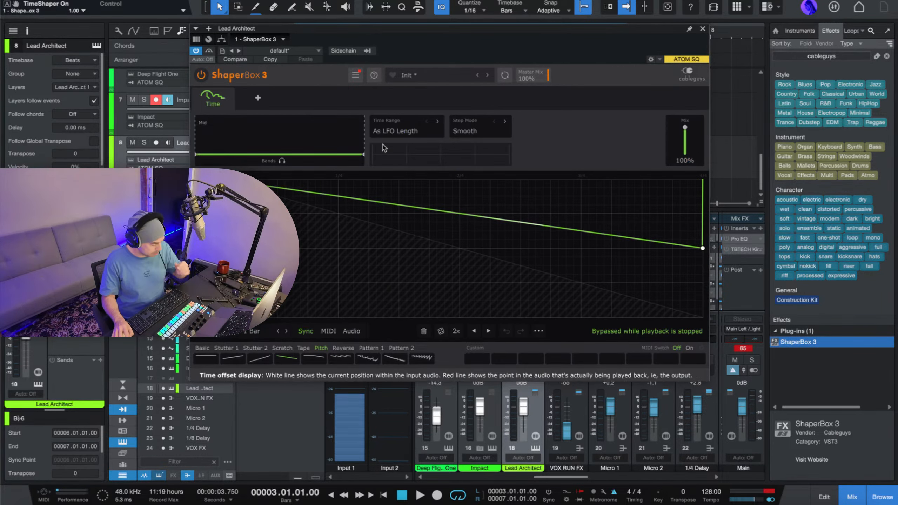
key(space)
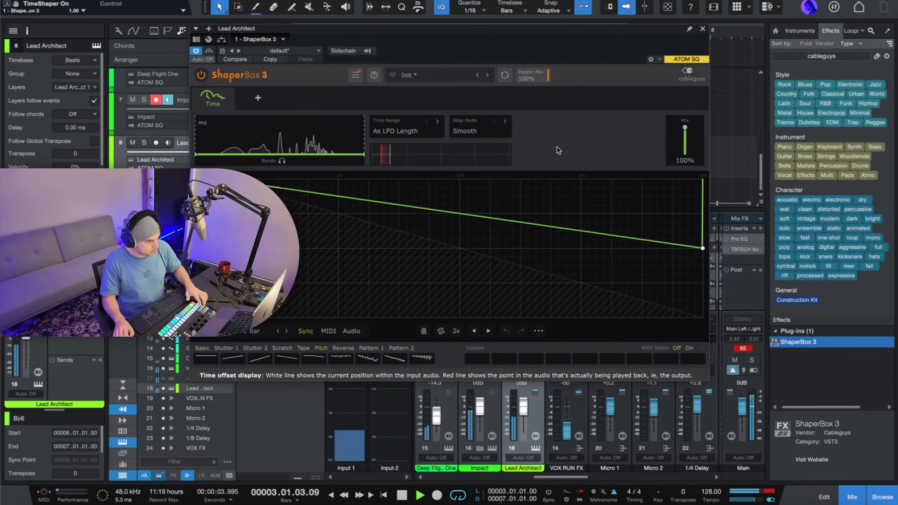
click(703, 30)
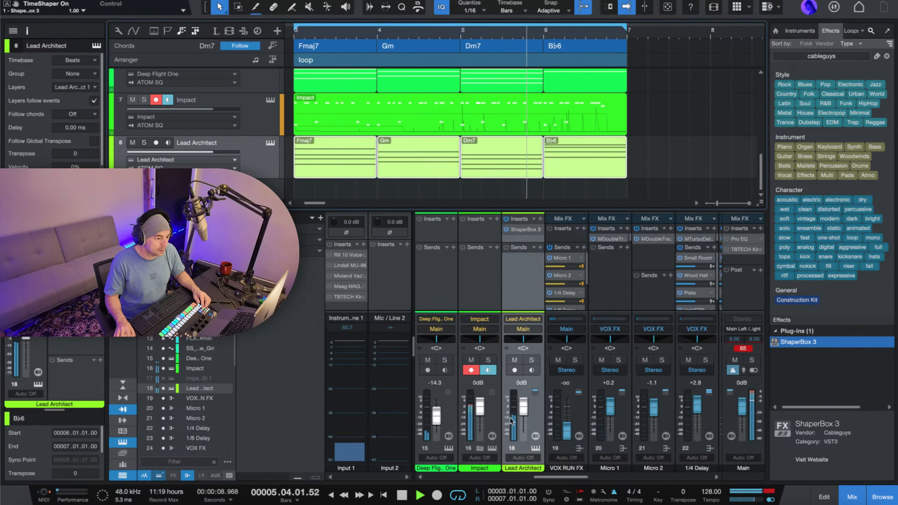
Try a different Lead Architect fader level during playback, reset it to 0 dB and stop the loop.
drag(524, 407, 527, 414)
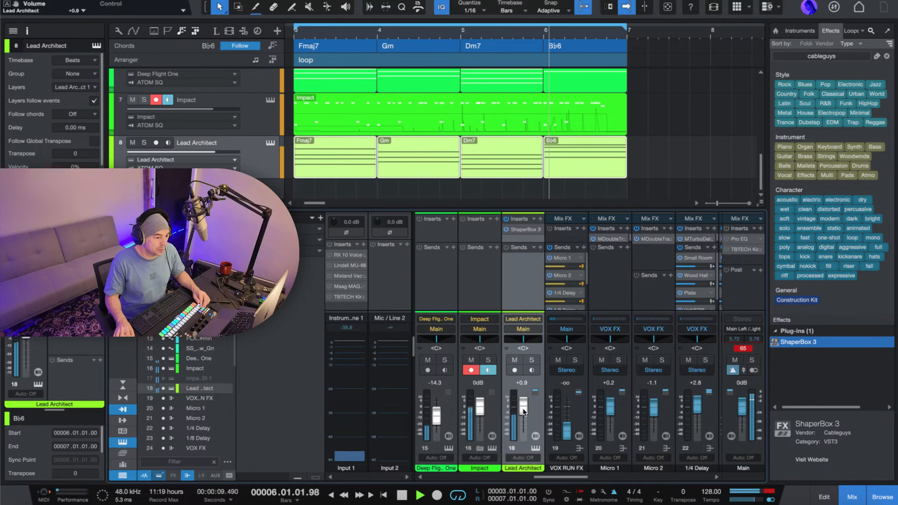
super+click(525, 412)
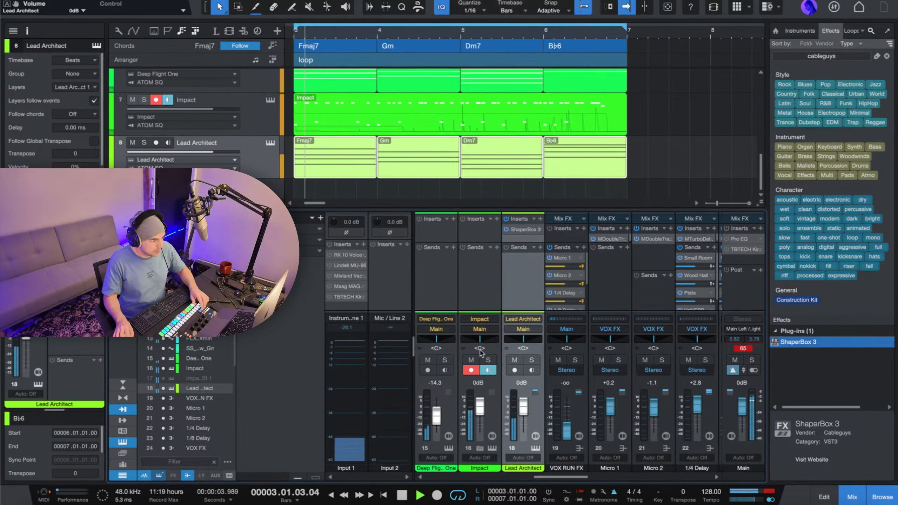
key(space)
Enlarge the mixer vertically to give the channel inserts and sends more room.
scroll(369, 141, left, 4)
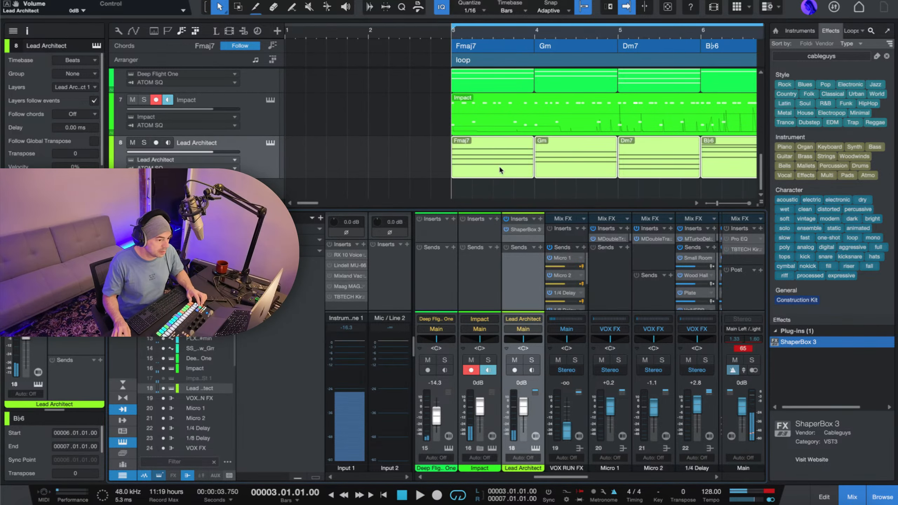
drag(517, 210, 517, 154)
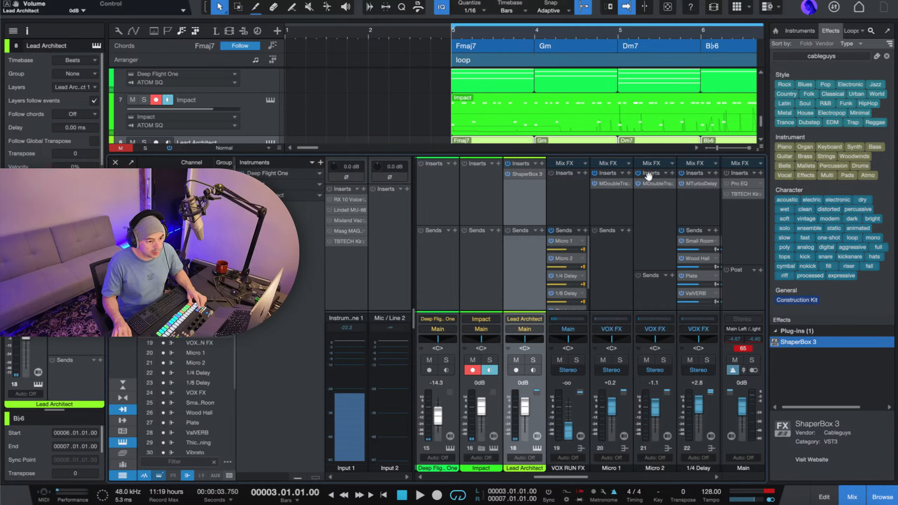
Clear and hide the effects search, and list the VST3 effects in a widened browser.
click(887, 56)
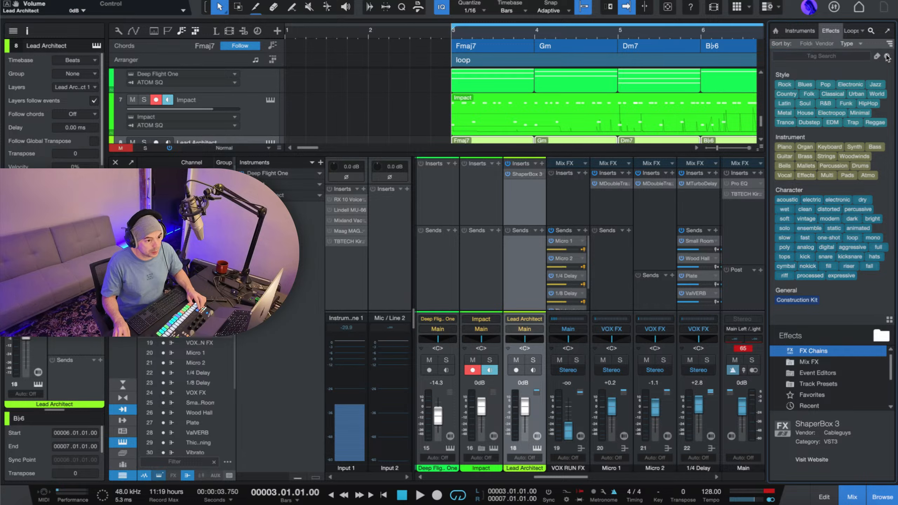
click(871, 31)
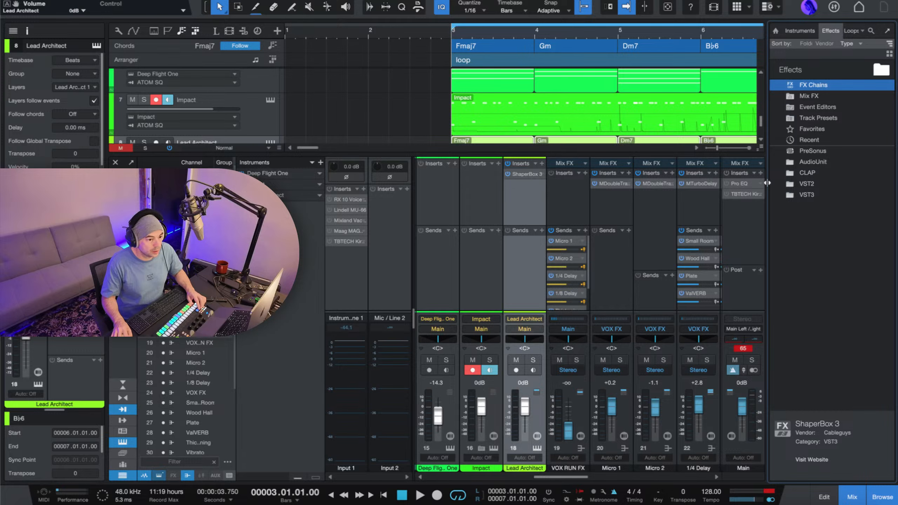
drag(767, 183, 703, 183)
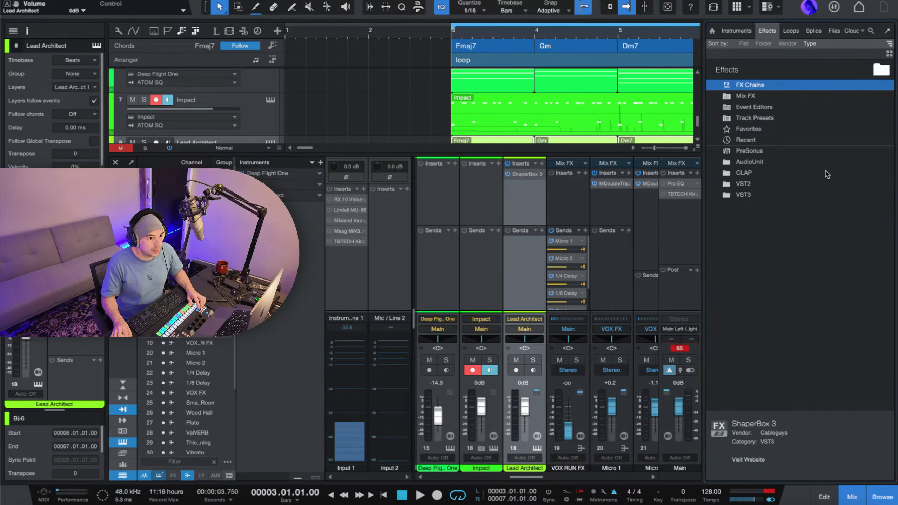
click(739, 196)
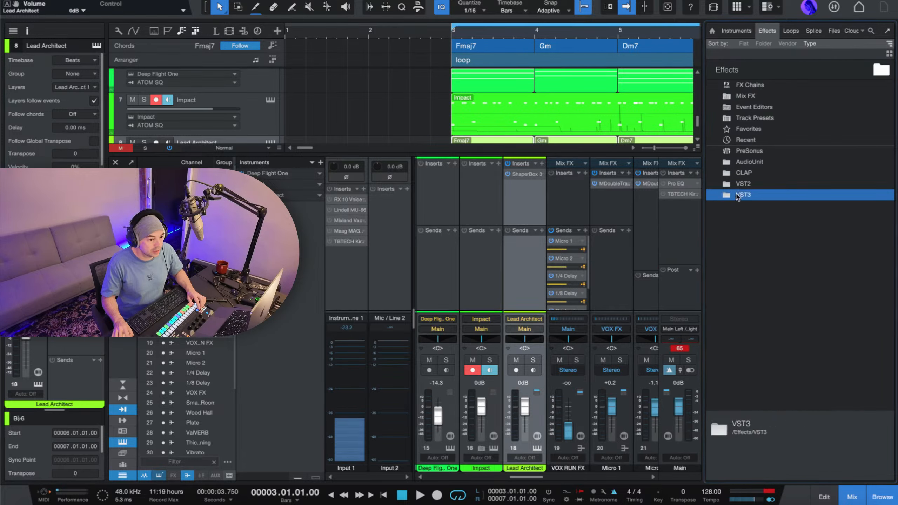
double_click(728, 197)
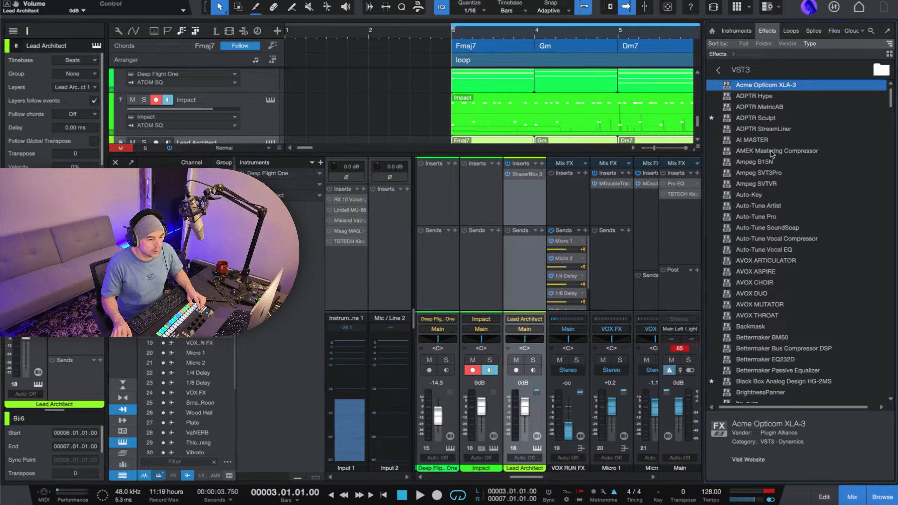
scroll(470, 126, down, 2)
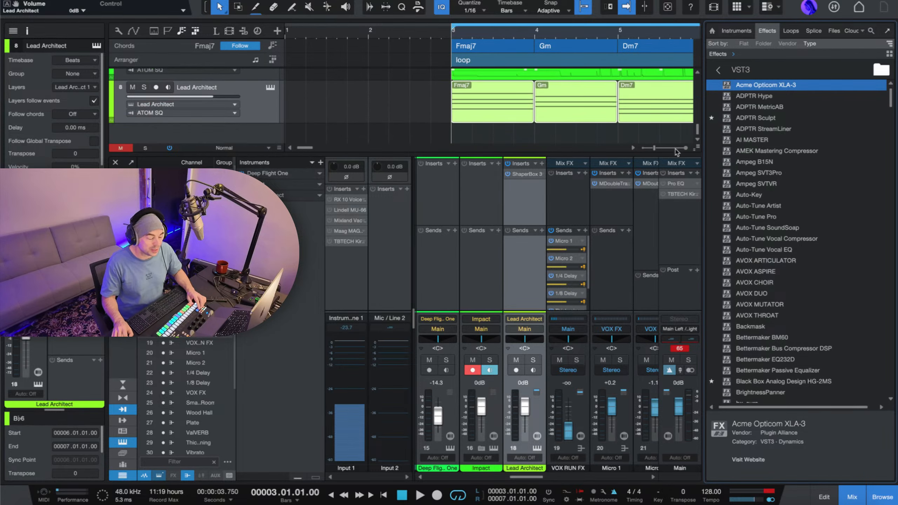
Look through the VST3 effects list for another effect to add to the Lead Architect channel.
scroll(780, 187, down, 2)
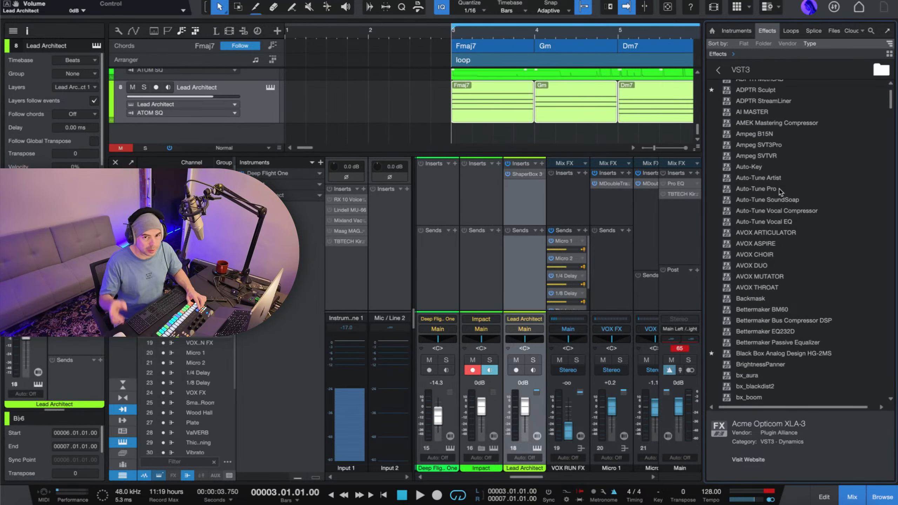
scroll(779, 191, down, 3)
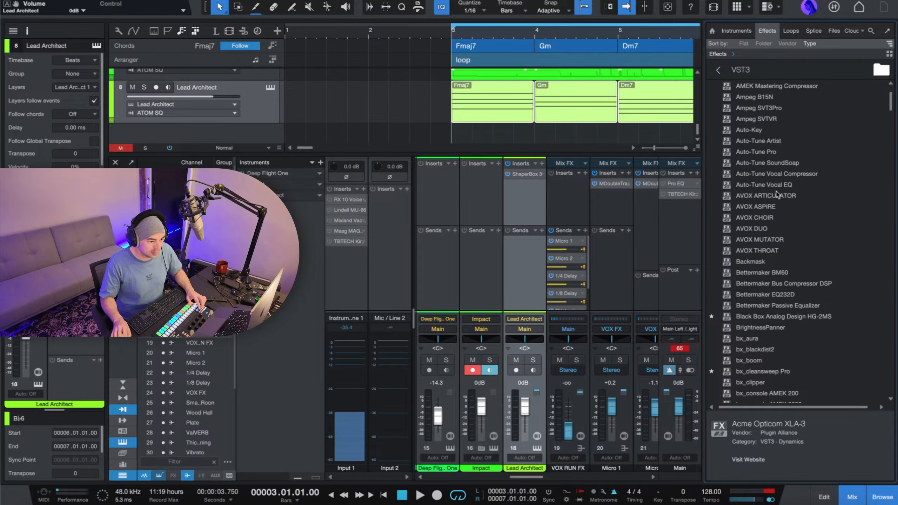
scroll(860, 135, up, 5)
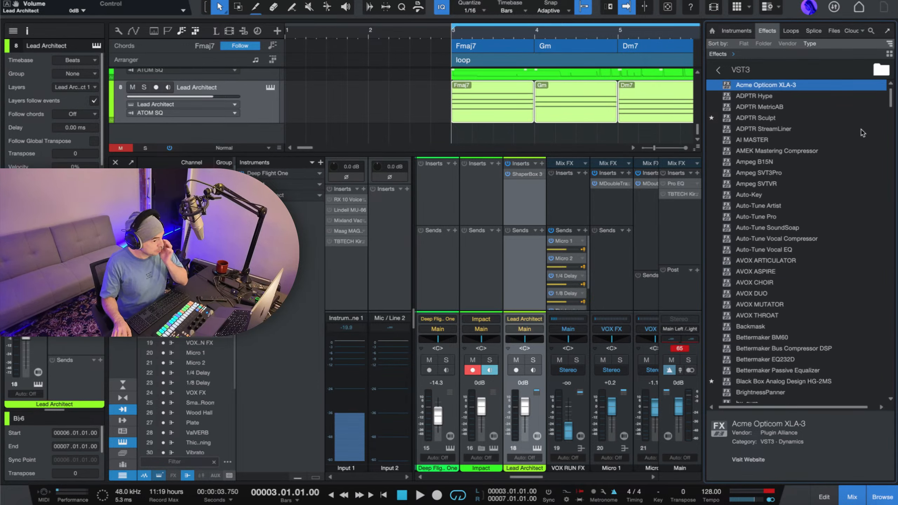
scroll(863, 133, down, 7)
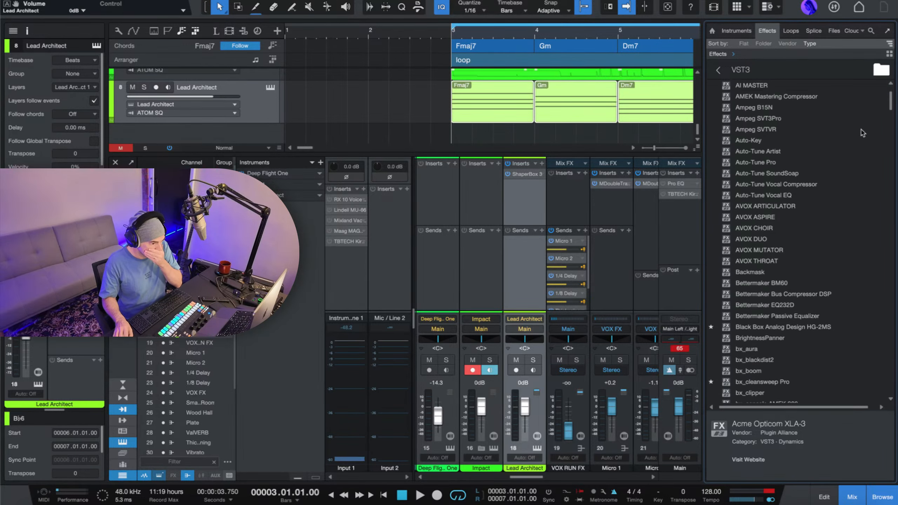
scroll(863, 132, down, 15)
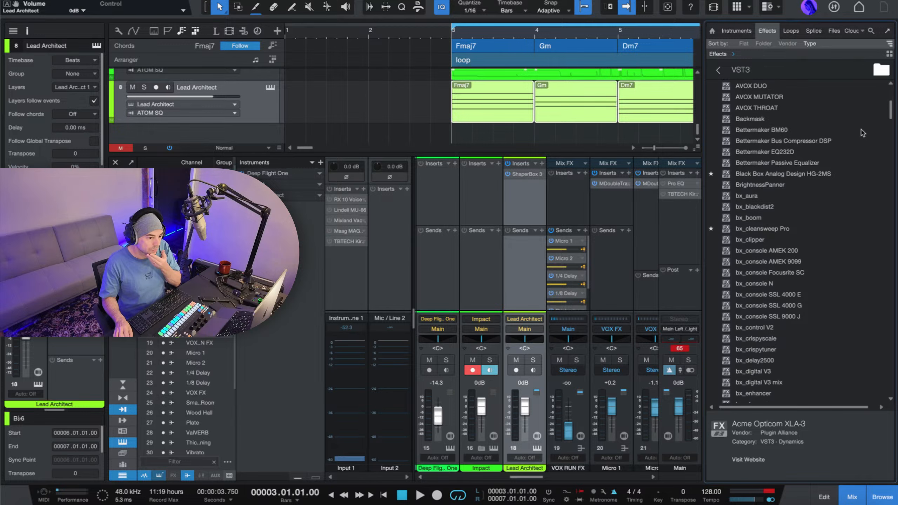
scroll(863, 133, down, 20)
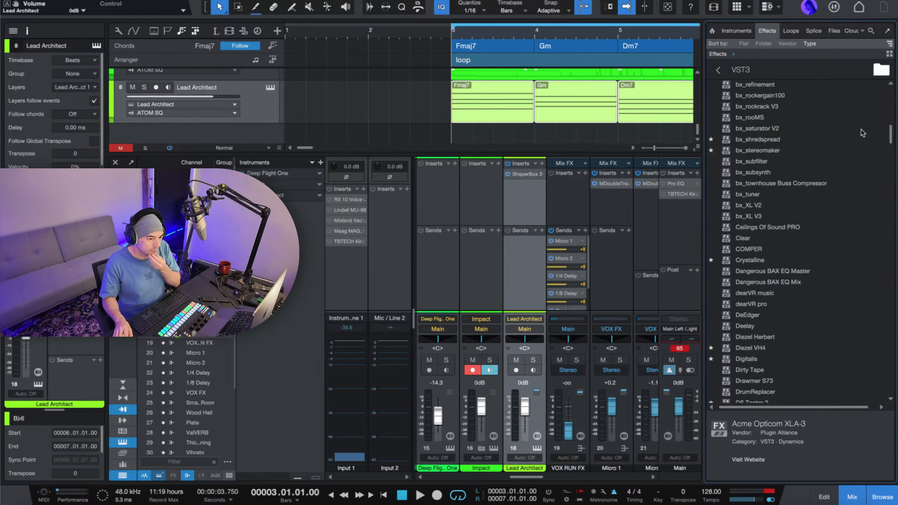
scroll(863, 133, down, 20)
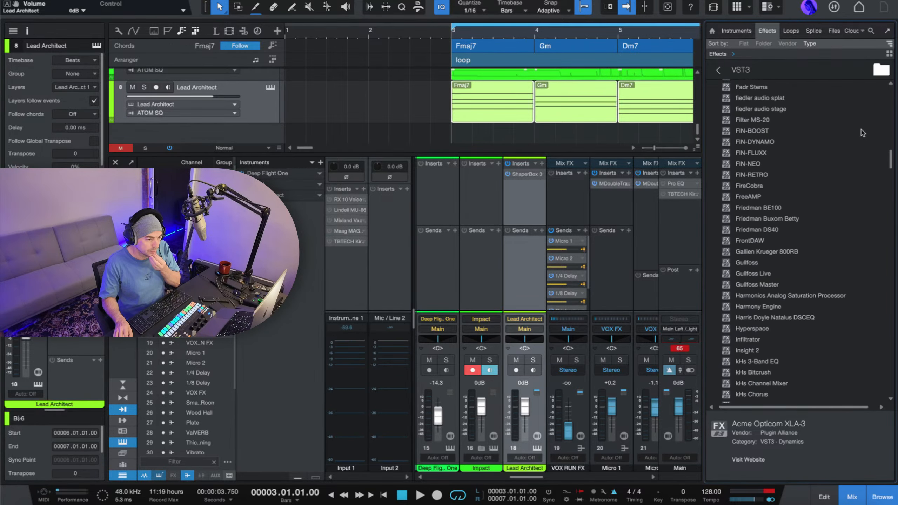
scroll(863, 133, down, 17)
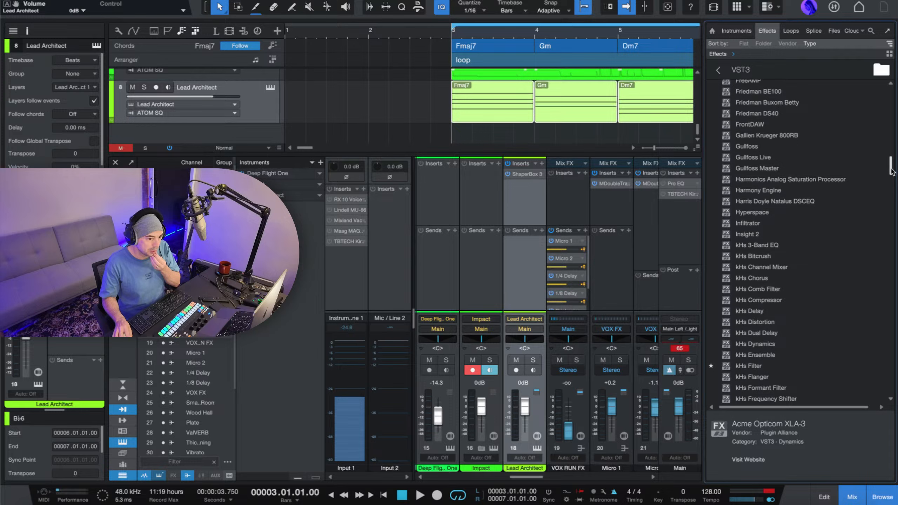
drag(889, 179, 889, 62)
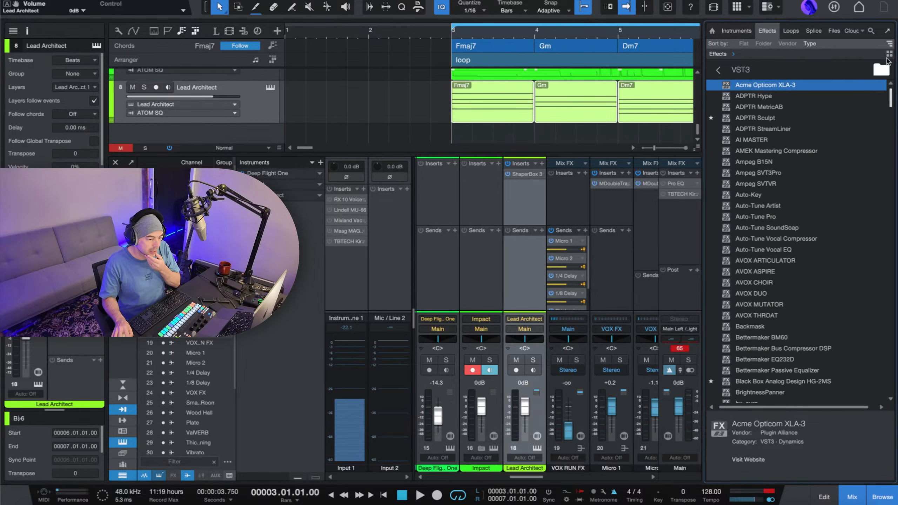
Search the effects for "infil" and add the VST3 version of Infiltrator to the Lead Architect track after ShaperBox 3.
click(872, 32)
text(in)
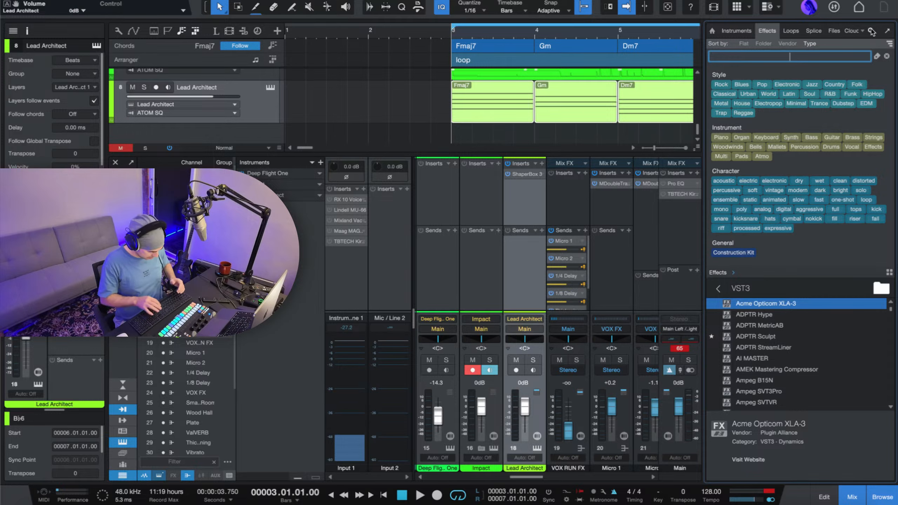
text(fil)
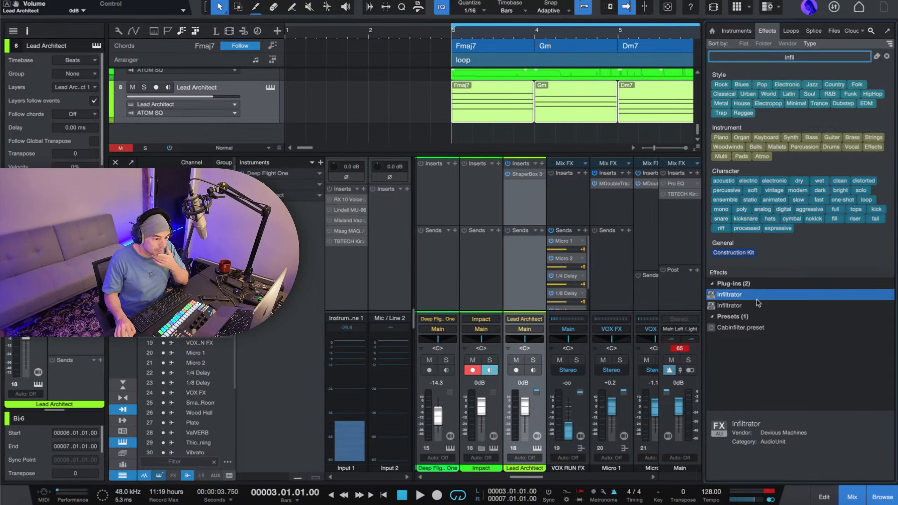
drag(753, 305, 531, 118)
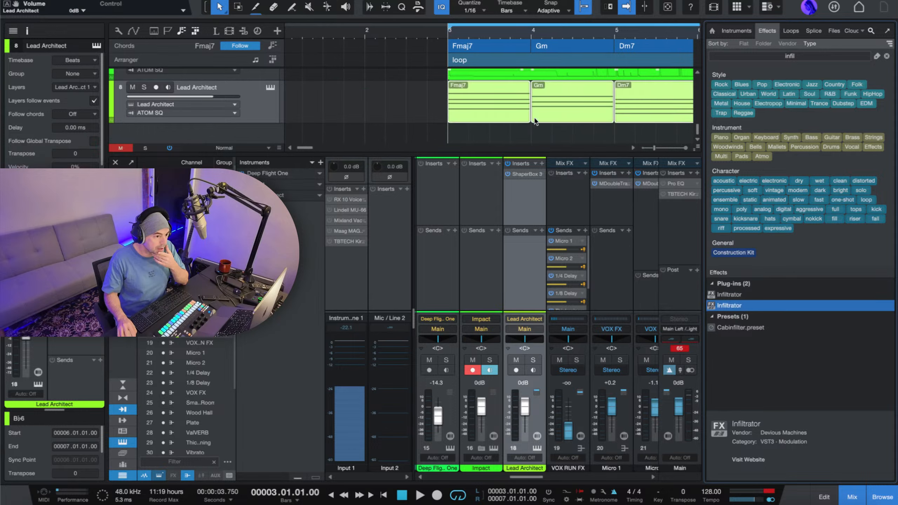
Load Infiltrator's Fairy Dust preset Add Colourful Reflections, play the loop and try the Rate macro at 59%.
click(380, 76)
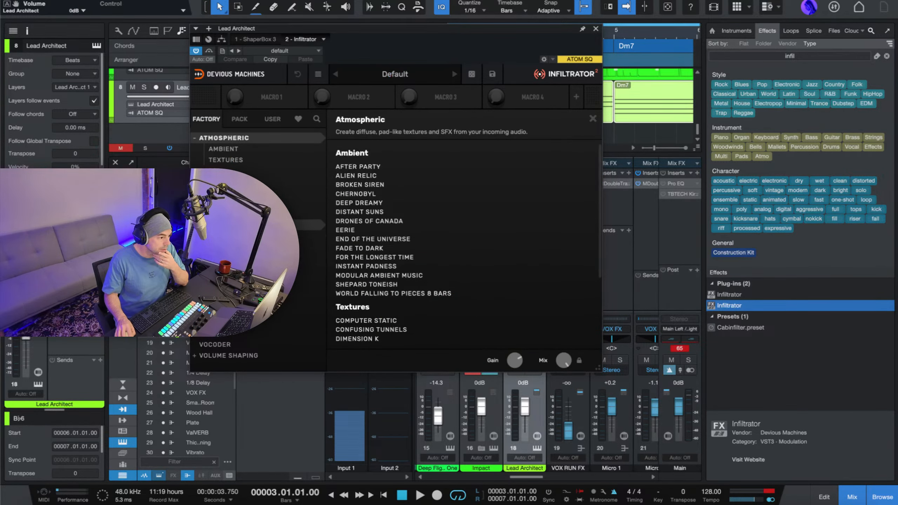
click(248, 225)
click(406, 175)
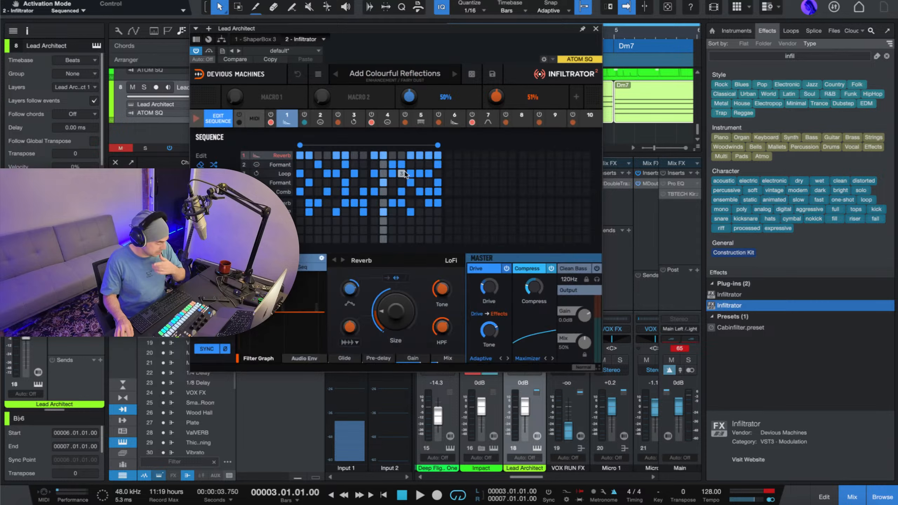
key(space)
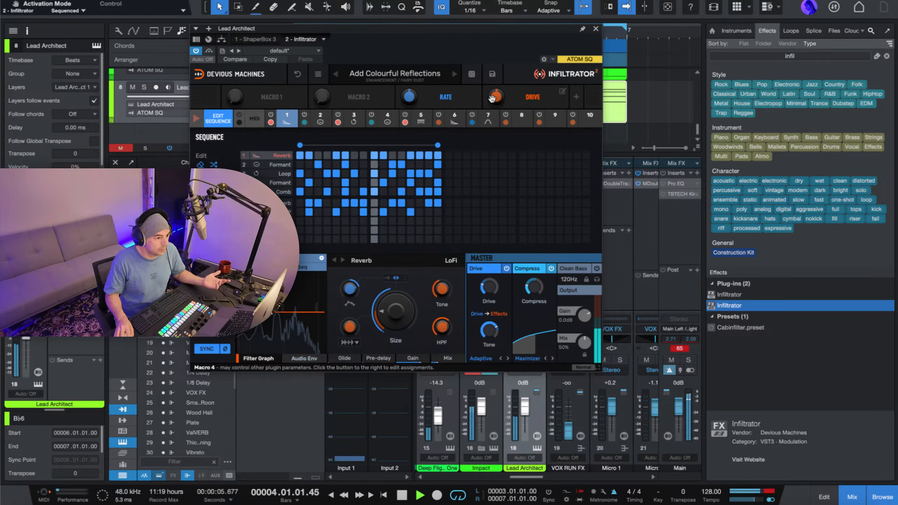
drag(410, 97, 411, 57)
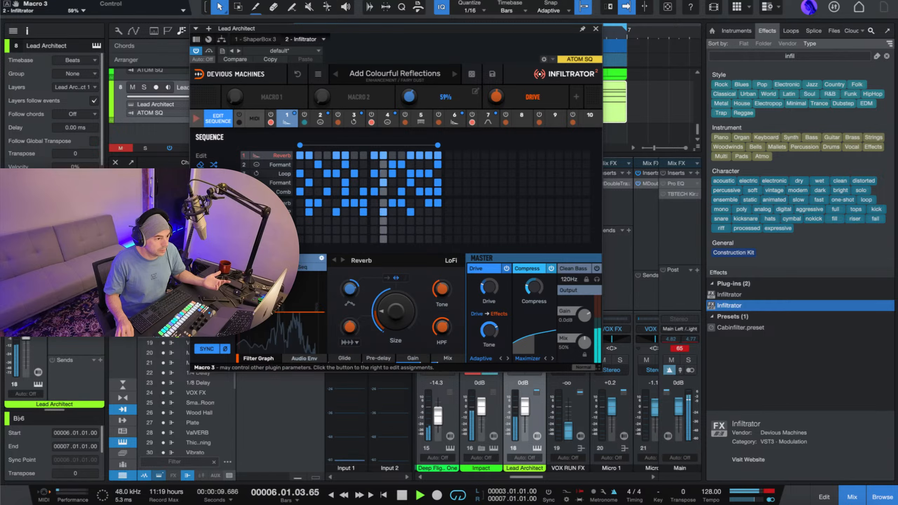
Audition the following Fairy Dust presets in Infiltrator during playback and settle on Dub Side Of The Room.
click(454, 73)
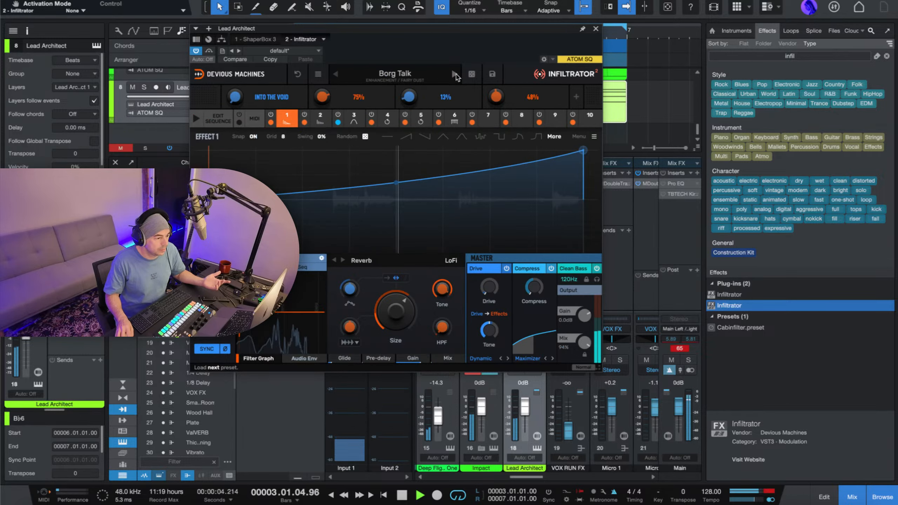
click(455, 74)
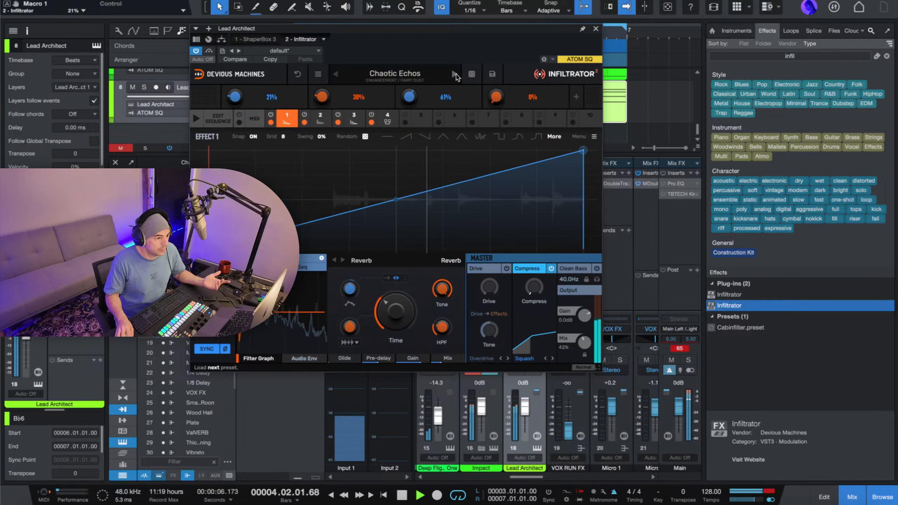
click(455, 73)
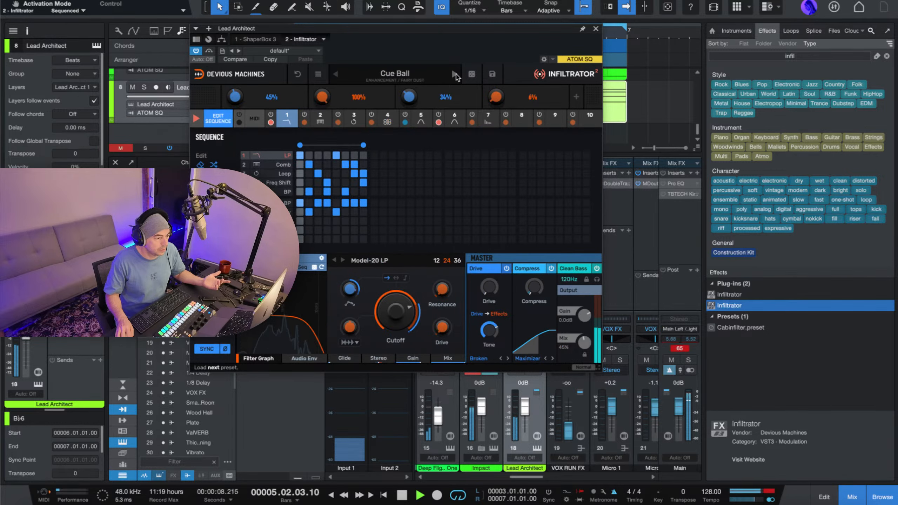
click(454, 74)
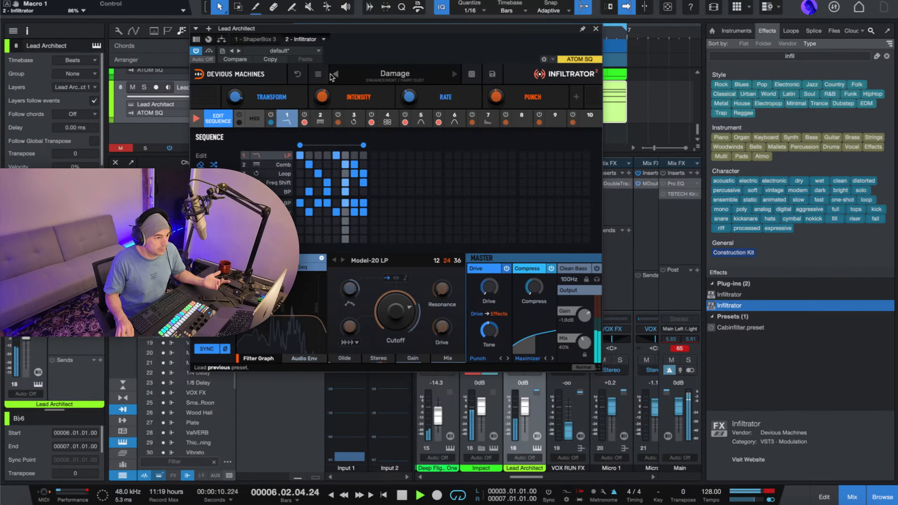
click(335, 74)
click(455, 74)
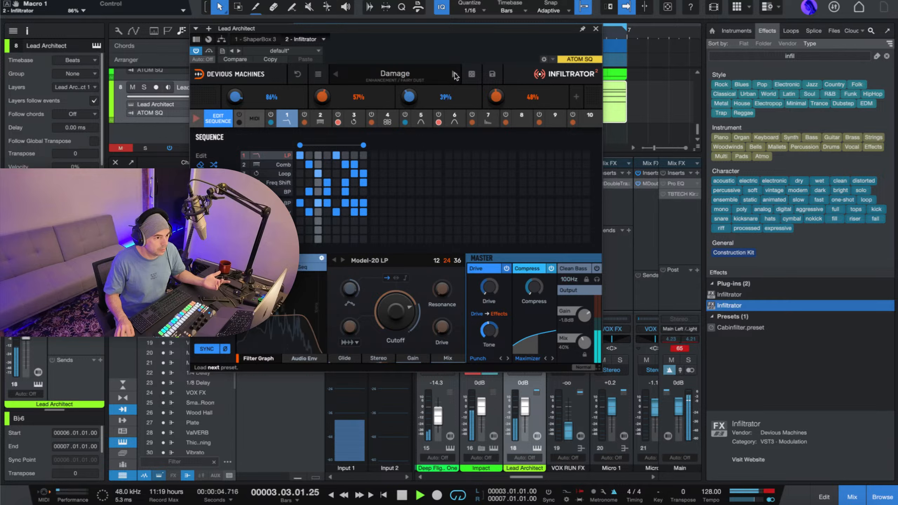
click(454, 74)
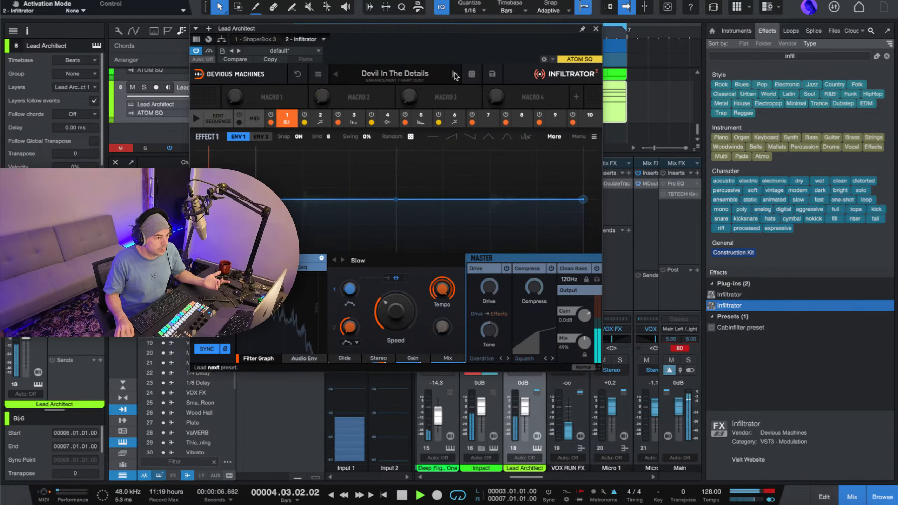
click(453, 75)
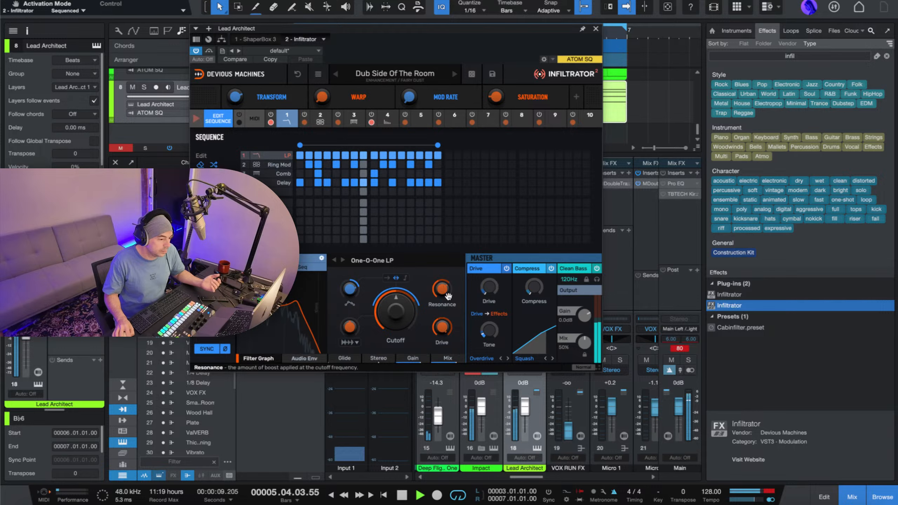
Set Infiltrator's output Mix to 40%, stop the loop and close the plug-in.
drag(585, 342, 584, 348)
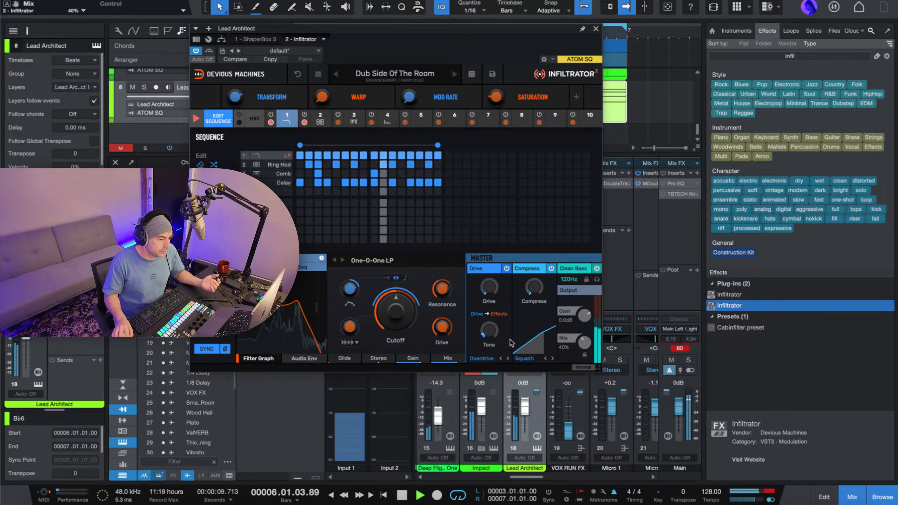
key(space)
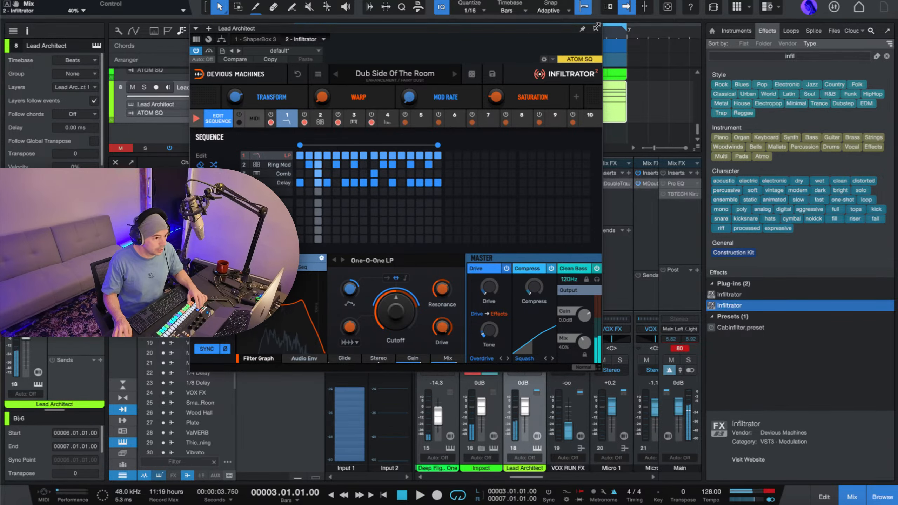
click(597, 27)
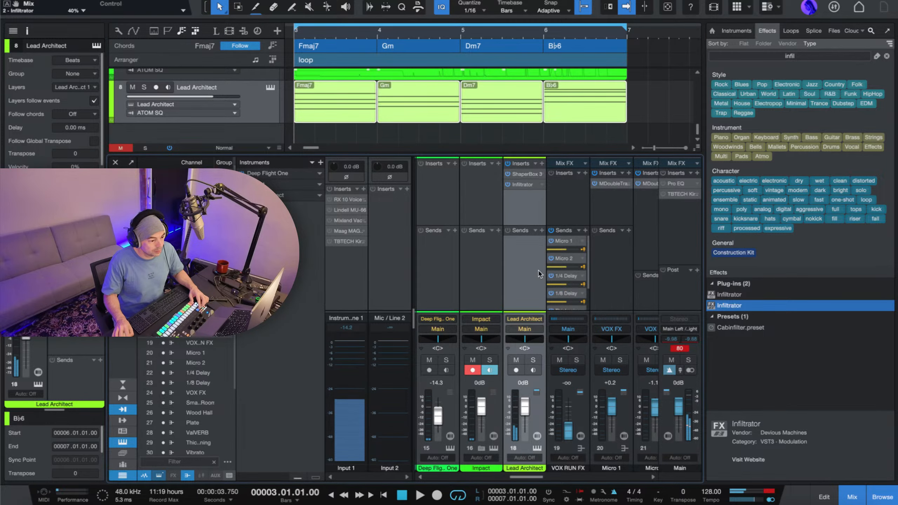
Reopen Infiltrator on the Lead Architect channel and examine the preset's delay, comb, ring modulator and low-pass effects in slots 4 to 1.
click(516, 185)
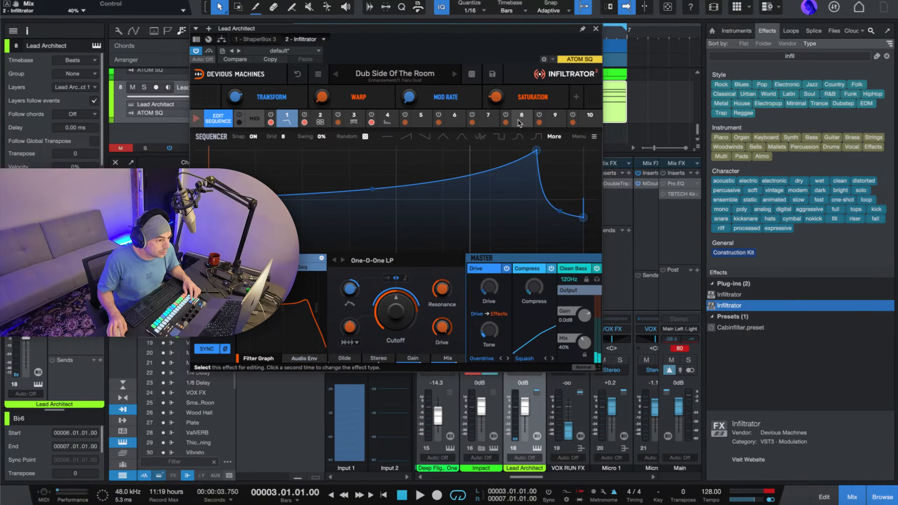
click(387, 119)
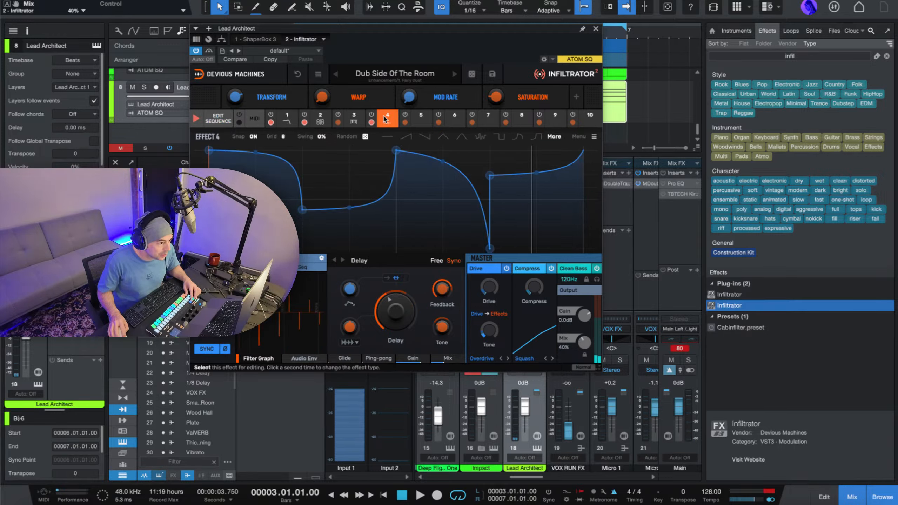
click(353, 118)
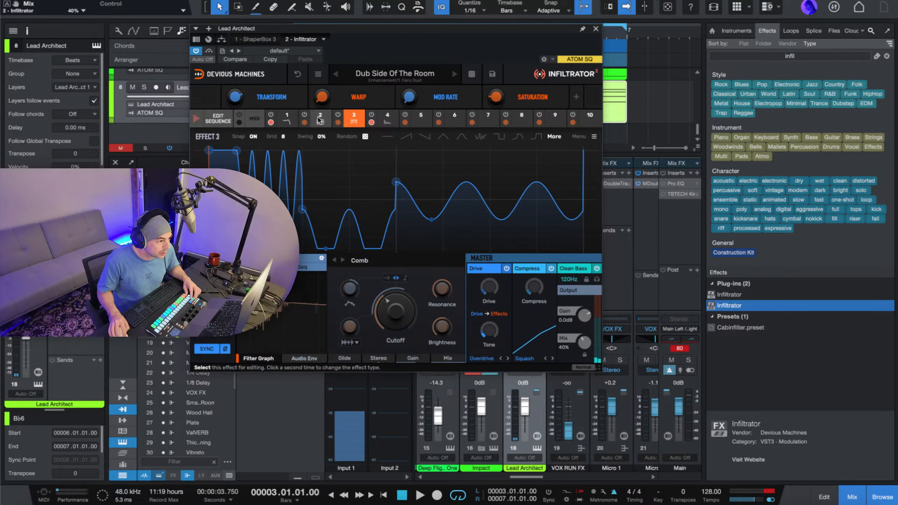
click(319, 120)
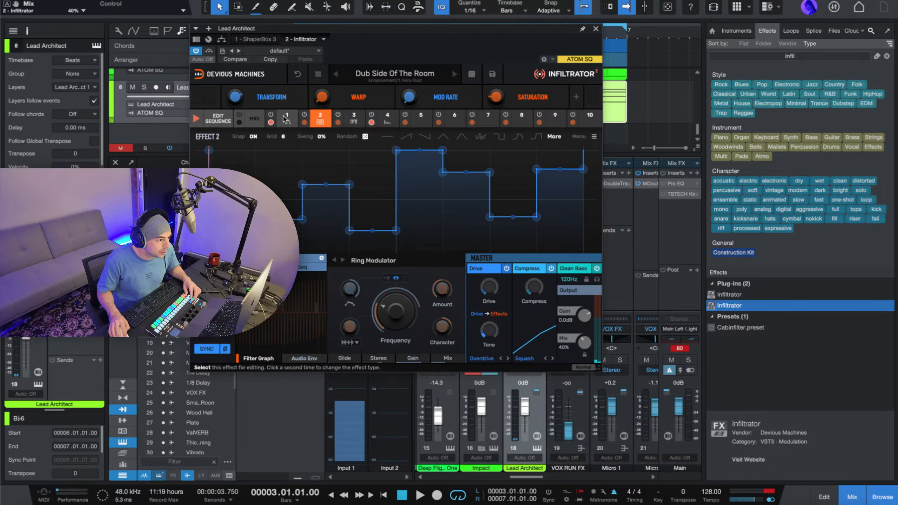
click(285, 119)
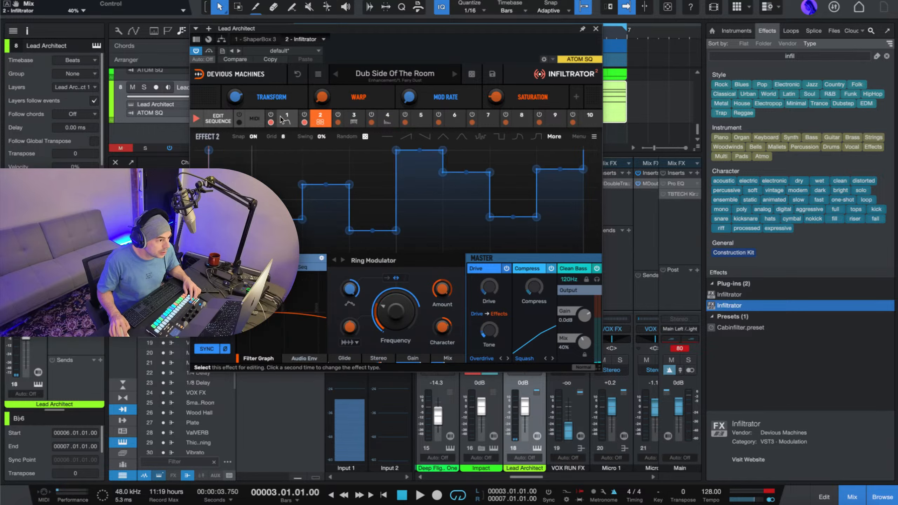
Enable Infiltrator's MIDI-controlled mode, show the ring modulator effect and start loop playback.
click(251, 119)
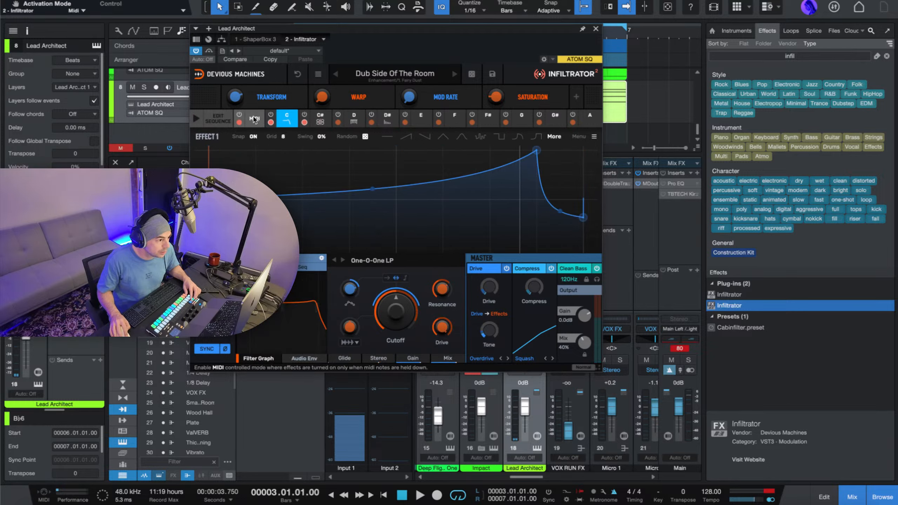
click(316, 119)
key(space)
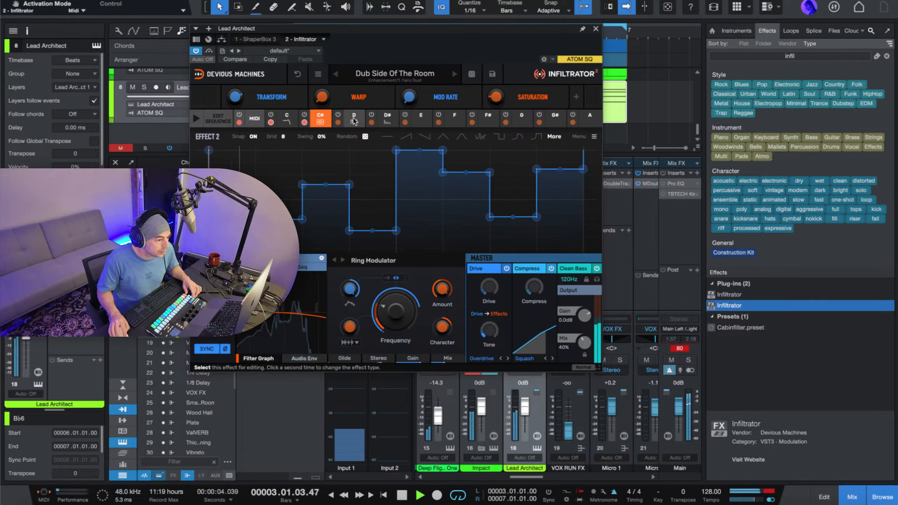
Set the Feedback of Infiltrator's delay in effect 4 to 34% and stop the loop.
click(382, 120)
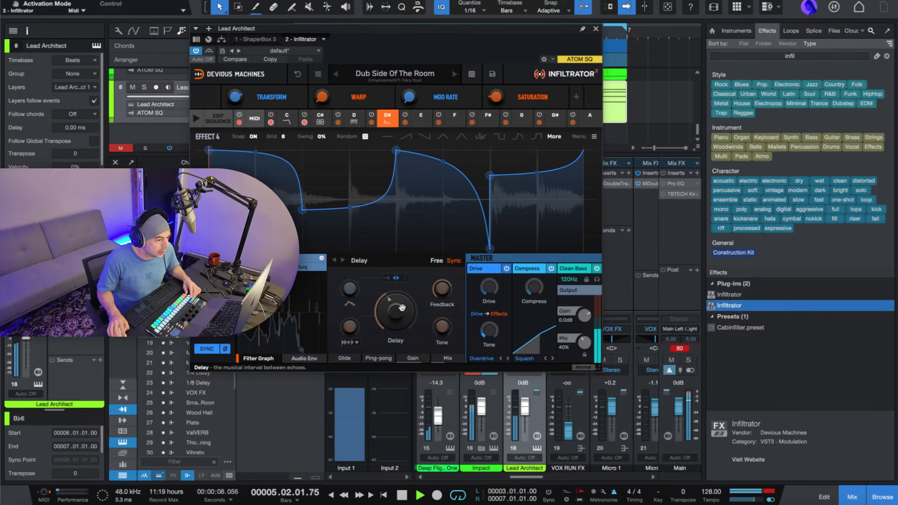
mouse_move(441, 292)
mouse_down()
mouse_move(442, 311)
mouse_move(441, 291)
mouse_up()
key(space)
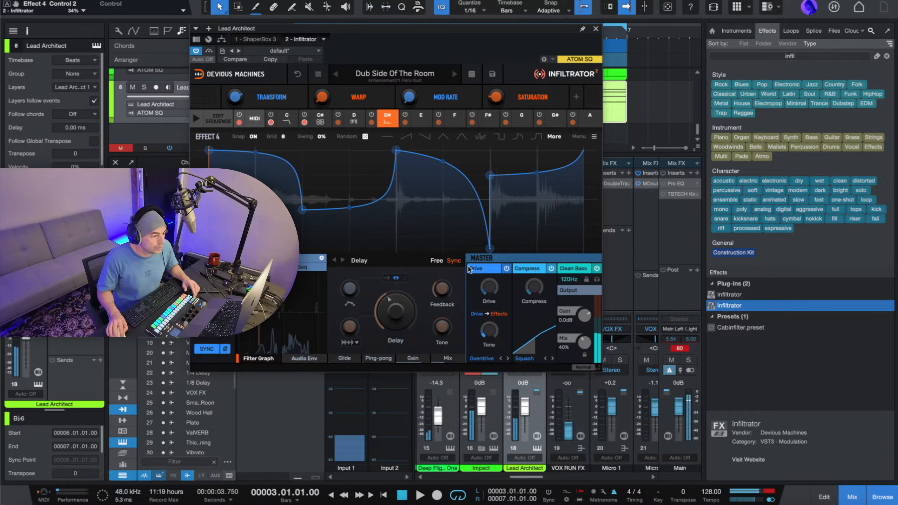
Set Infiltrator's output Mix to 73% while the loop plays, and stop playback.
key(space)
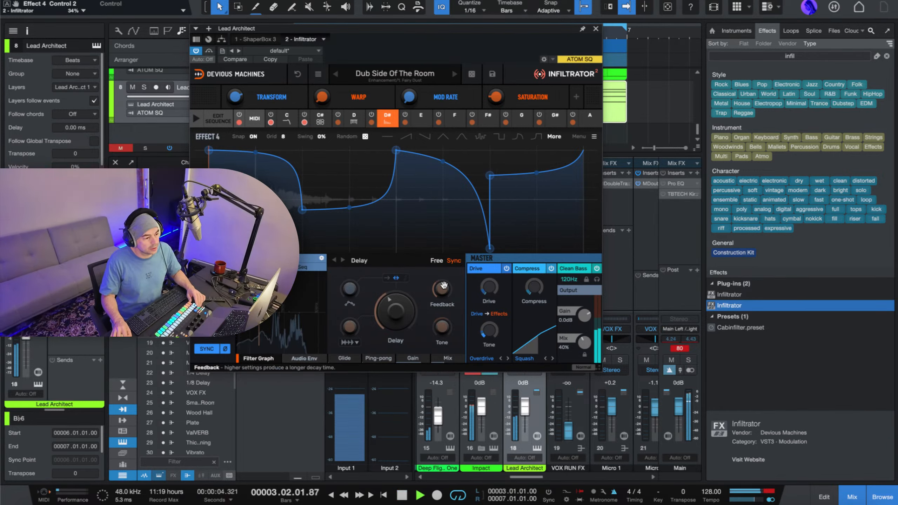
drag(584, 342, 585, 352)
key(space)
Audition Infiltrator's Fairy Dust presets Fireworks, Flutter of Aeos, Glitching Traveller and Jungle Walk over the playing loop.
click(446, 73)
click(389, 192)
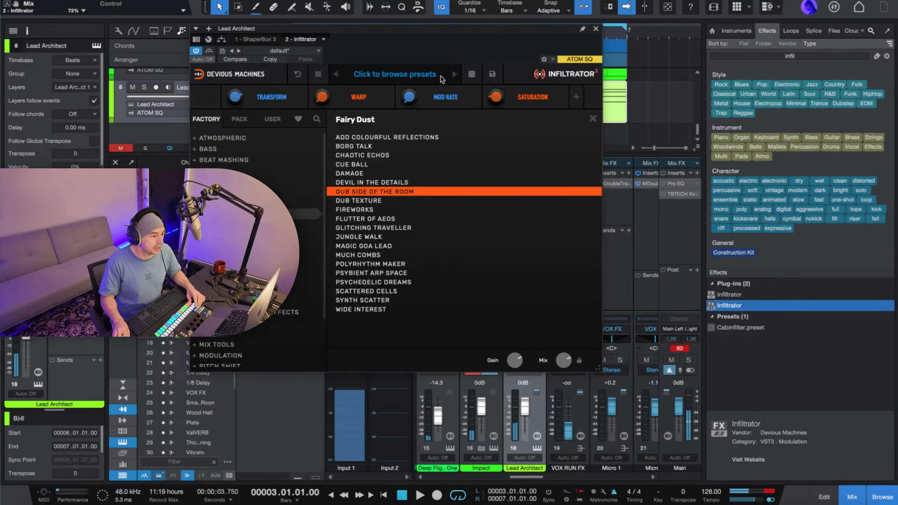
click(403, 212)
key(space)
click(394, 220)
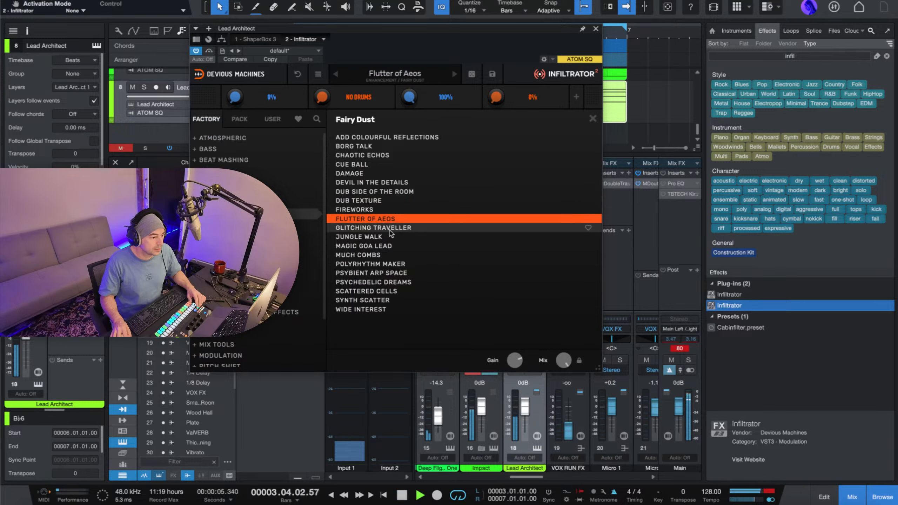
click(391, 230)
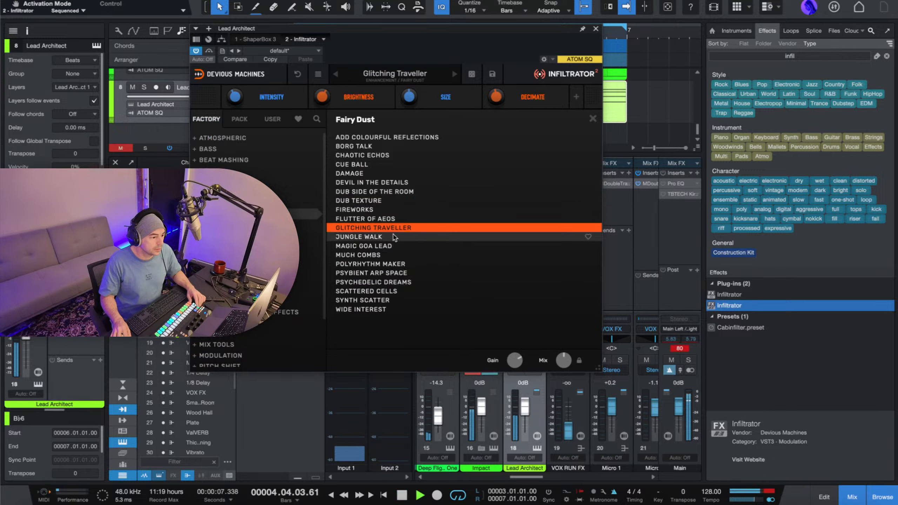
click(393, 238)
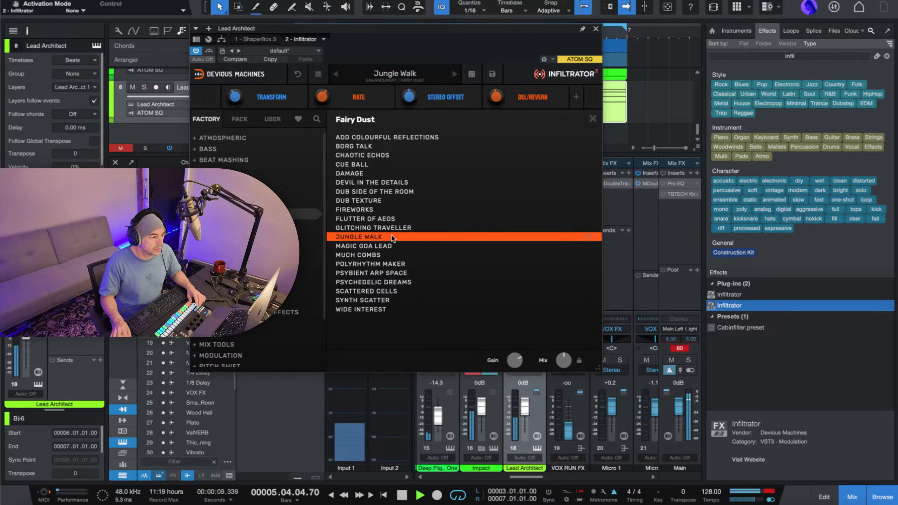
Audition the Light Movement presets Butterflies, Detailed Glitches, Embellish Hihats, Loops and Pitchers and Malfunktion.
click(311, 225)
click(363, 138)
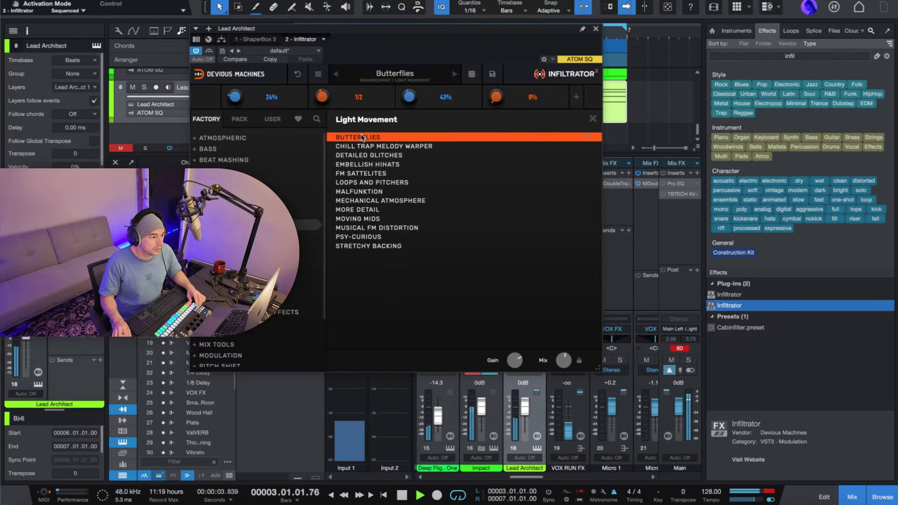
click(366, 156)
click(385, 167)
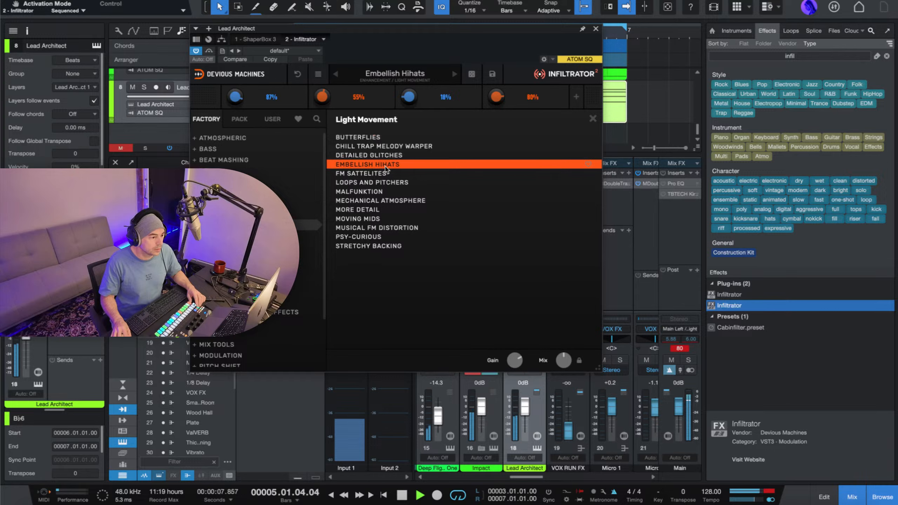
click(382, 156)
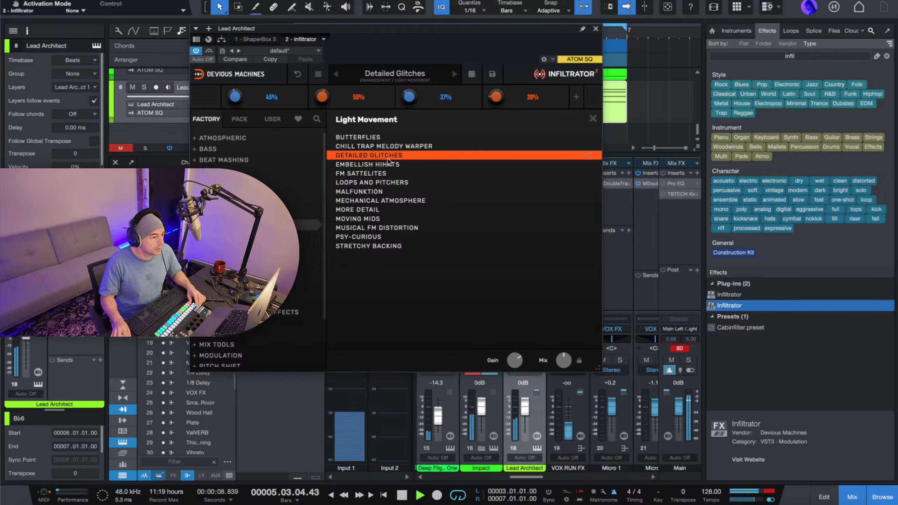
click(377, 183)
click(378, 193)
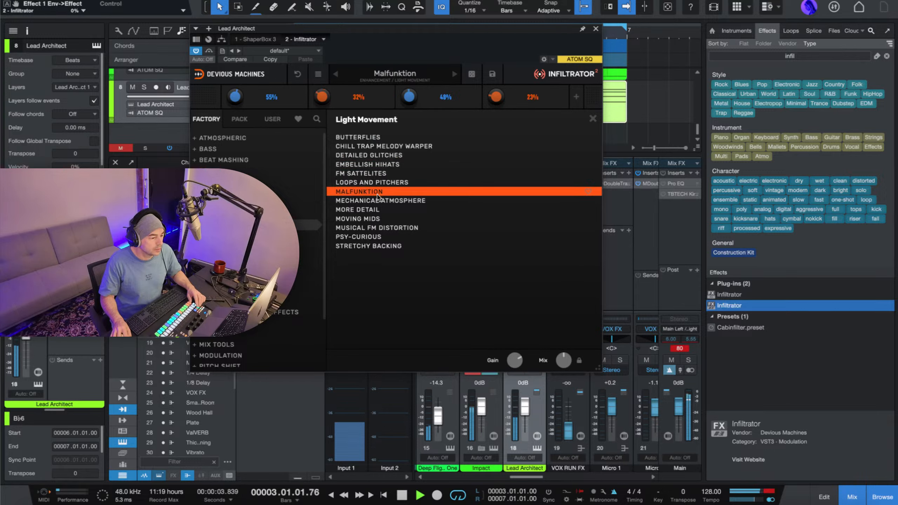
Try the Light Movement presets More Detail, Psy-Curious, Musical FM Distortion and Stretchy Backing, and return to Moving Mids.
click(369, 211)
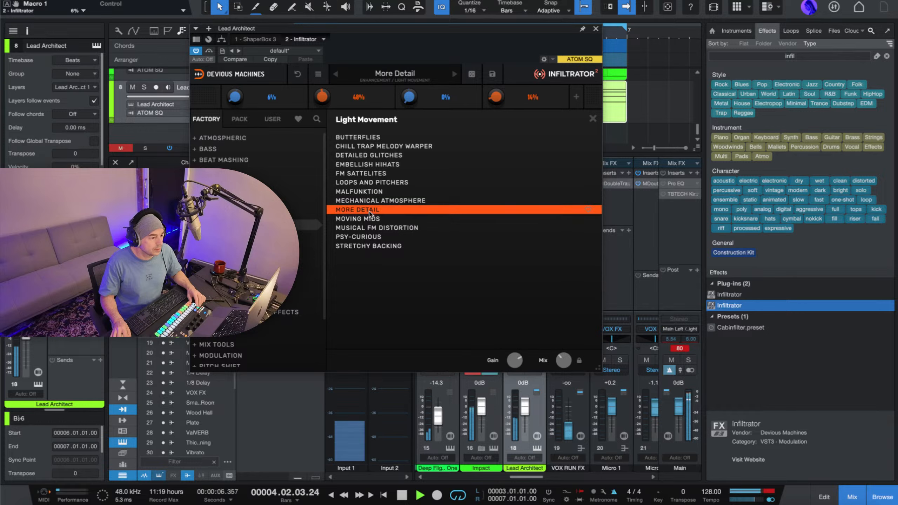
click(372, 220)
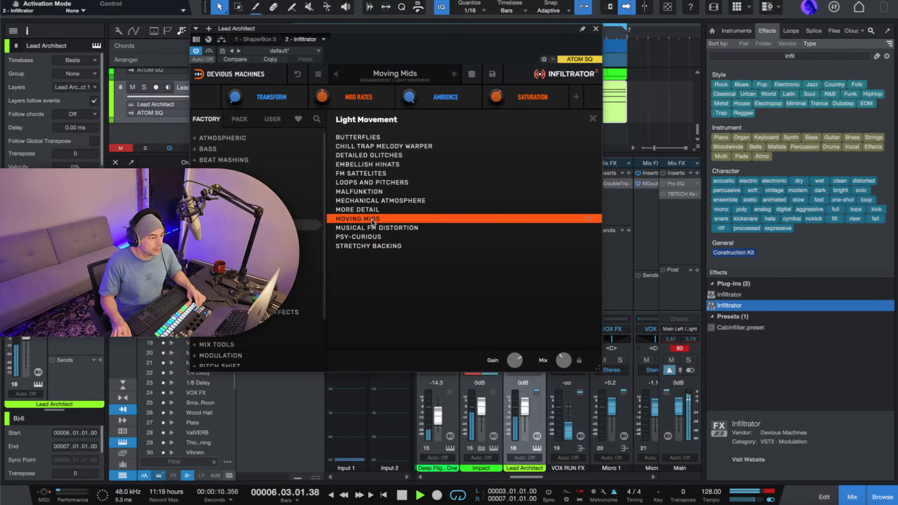
click(374, 239)
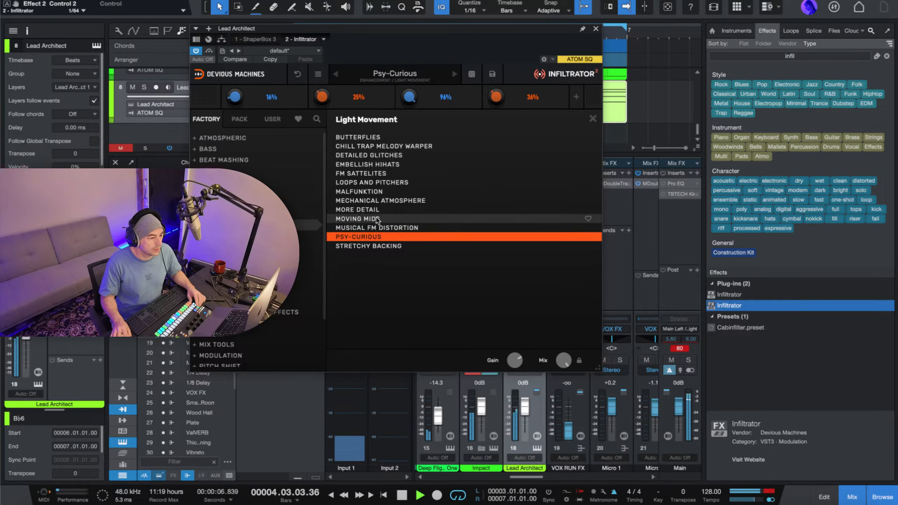
click(370, 229)
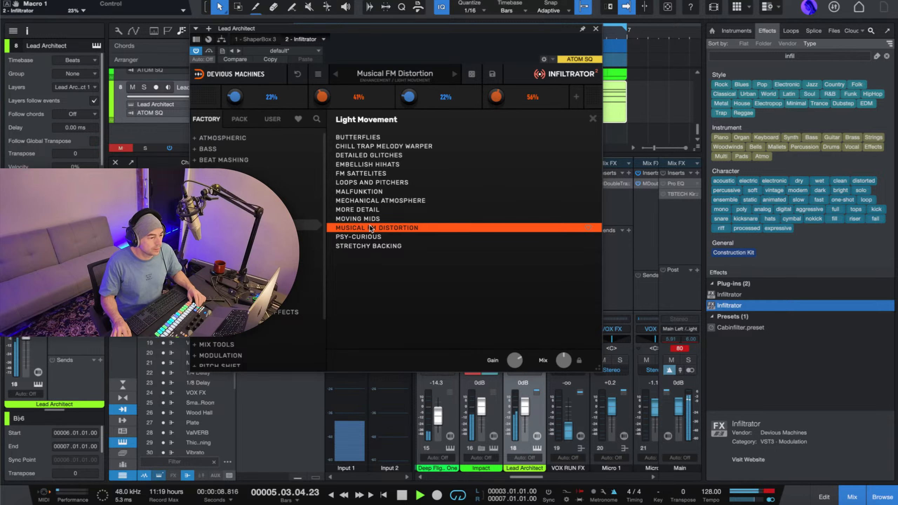
click(365, 246)
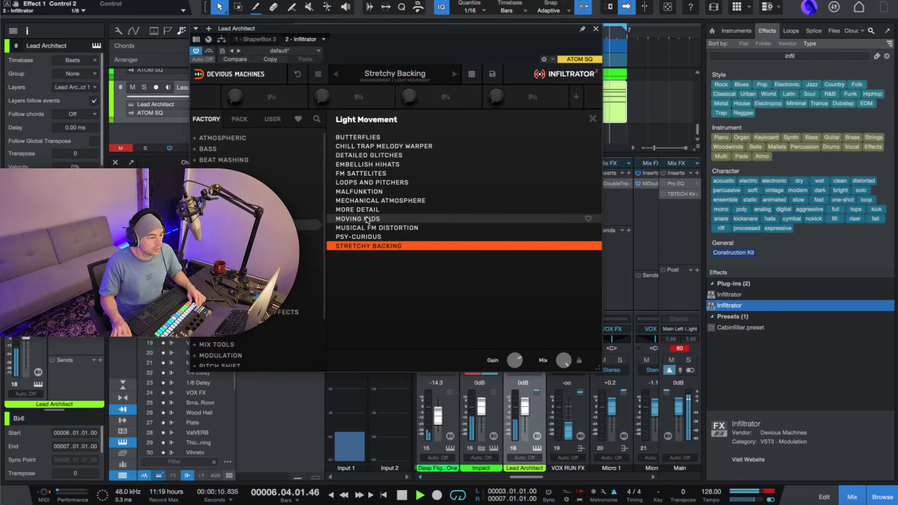
click(367, 219)
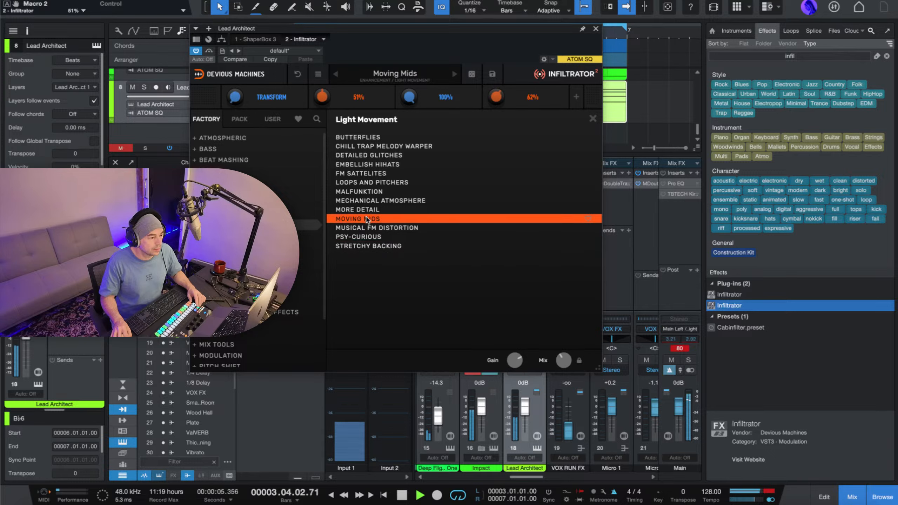
Audition the Fairy Dust presets Synth Scatter, Psychedelic Dreams, Damage, Cue Ball, Chaotic Echoes and Borg Talk.
click(262, 214)
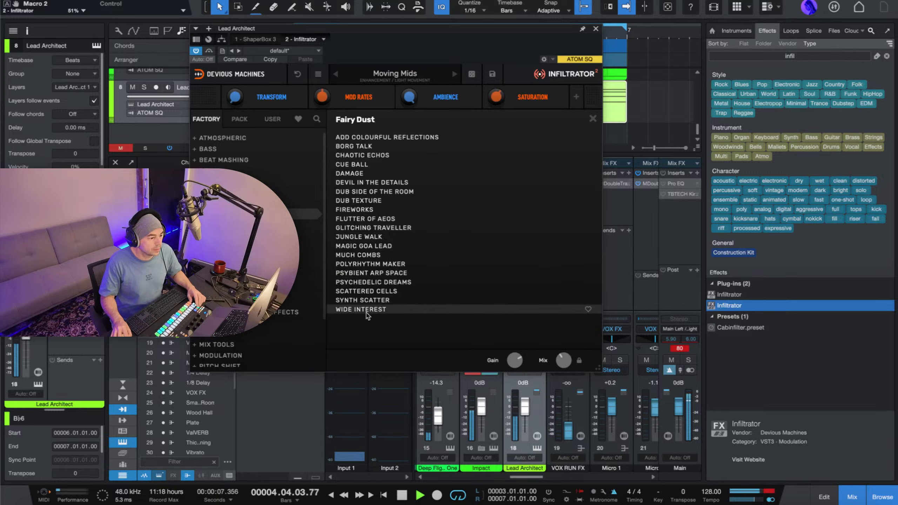
click(371, 300)
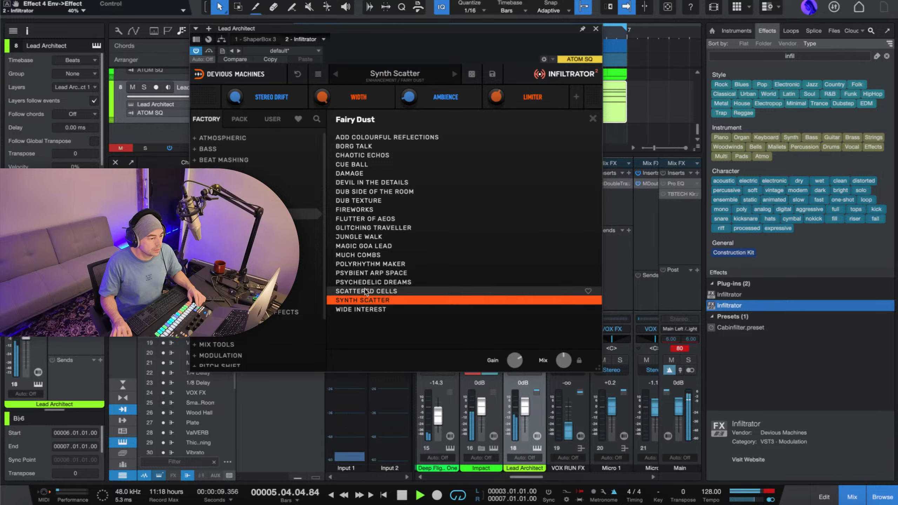
click(371, 282)
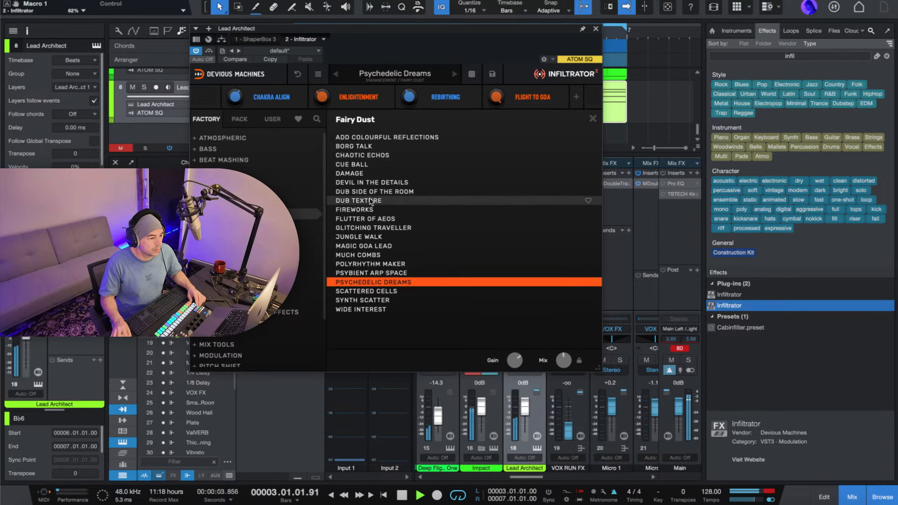
click(368, 173)
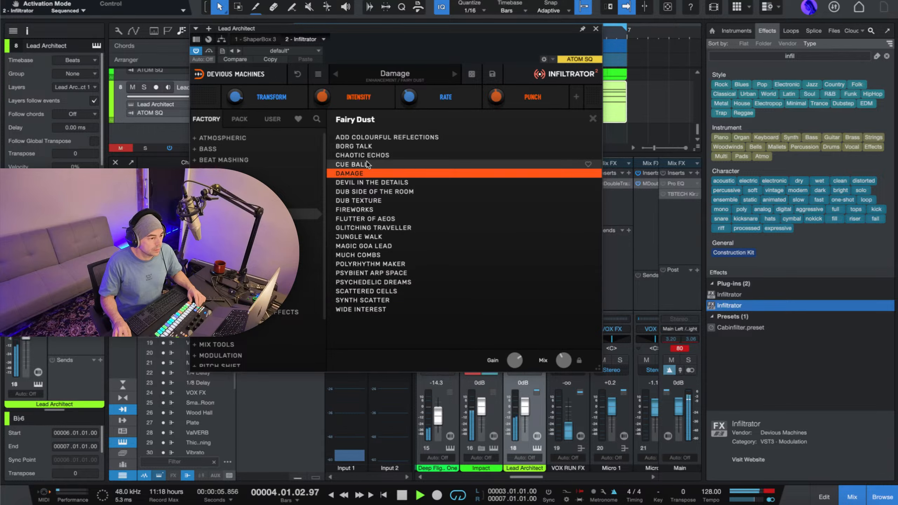
click(367, 164)
click(369, 155)
click(371, 145)
Load the Fairy Dust preset Add Colourful Reflections on Lead Architect, listen to it in the loop and close Infiltrator.
click(375, 137)
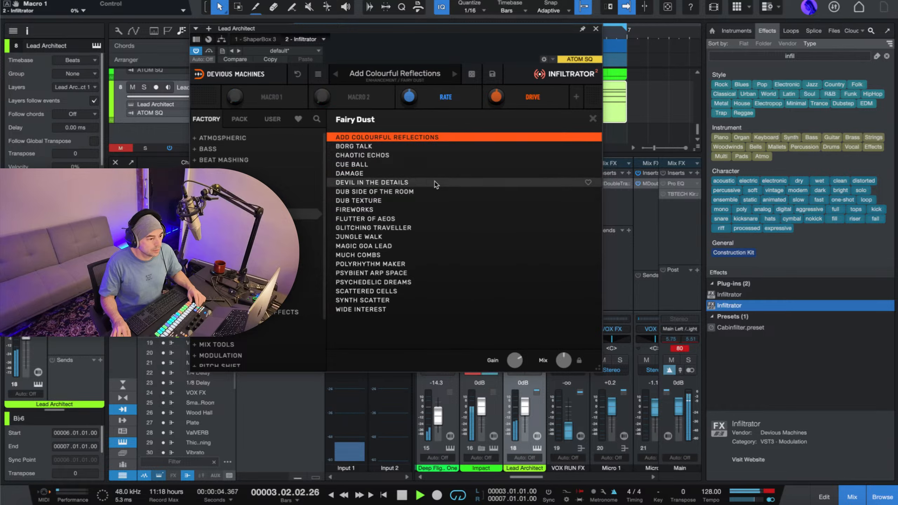
click(592, 119)
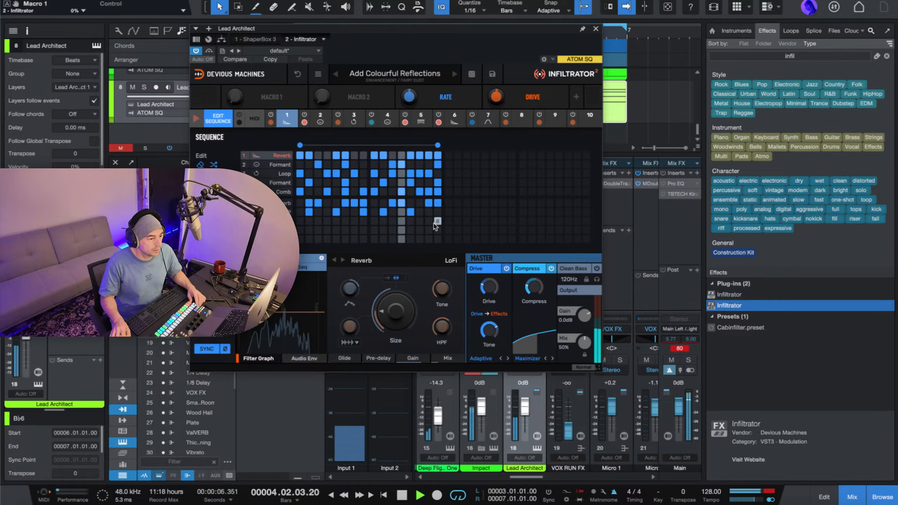
key(space)
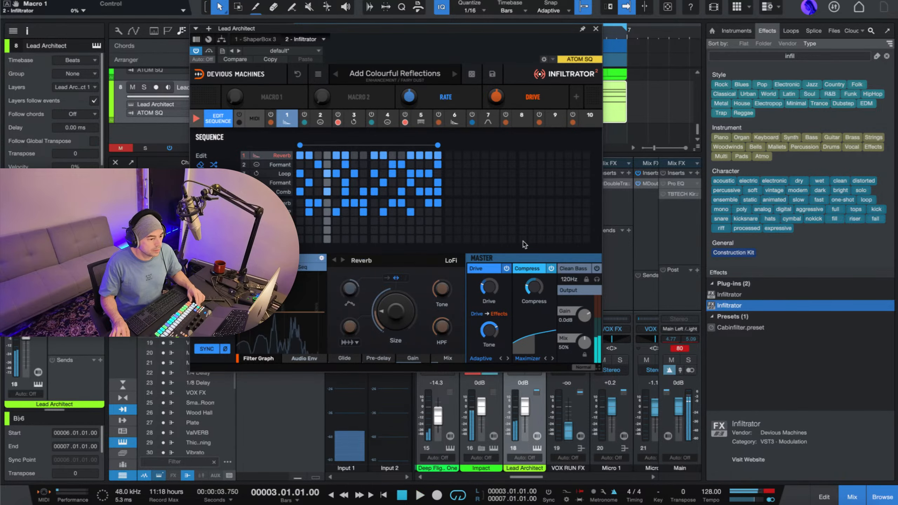
key(space)
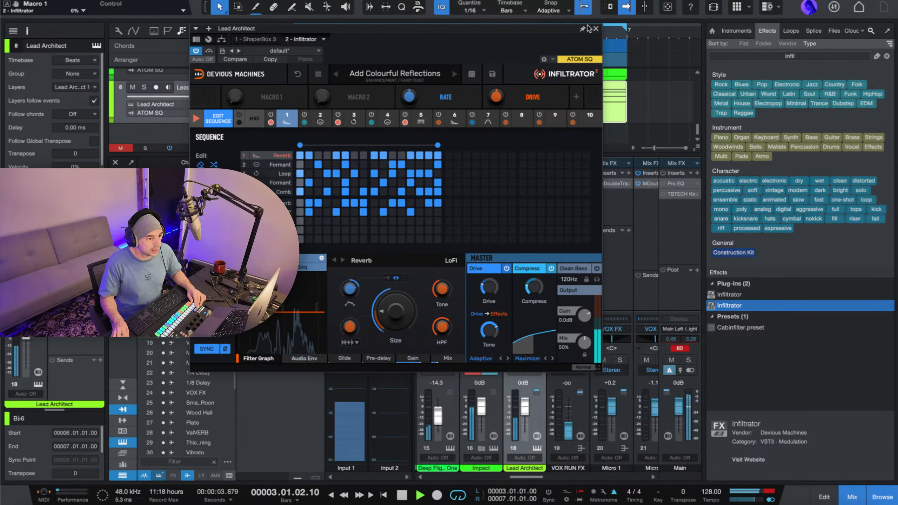
click(596, 29)
key(space)
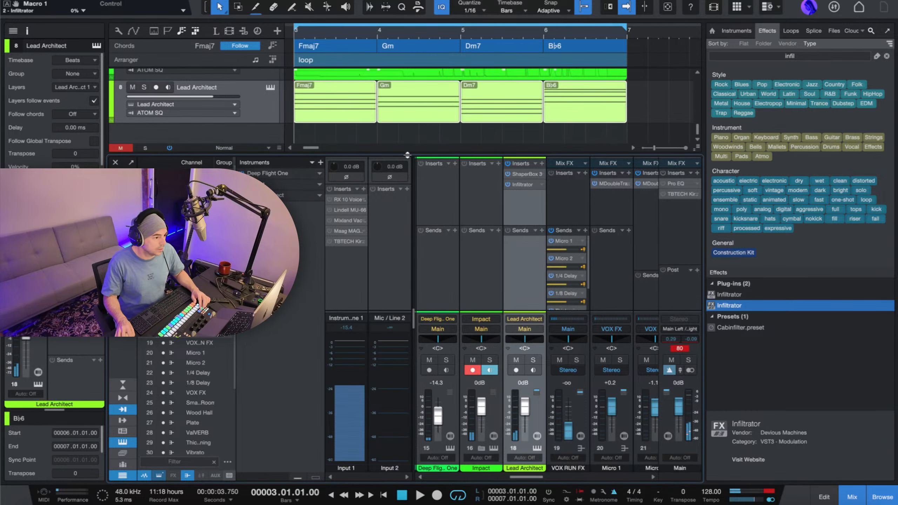
Enlarge the arrangement area to show the Deep Flight One, Impact and Lead Architect tracks, and play the loop through.
drag(408, 157, 406, 244)
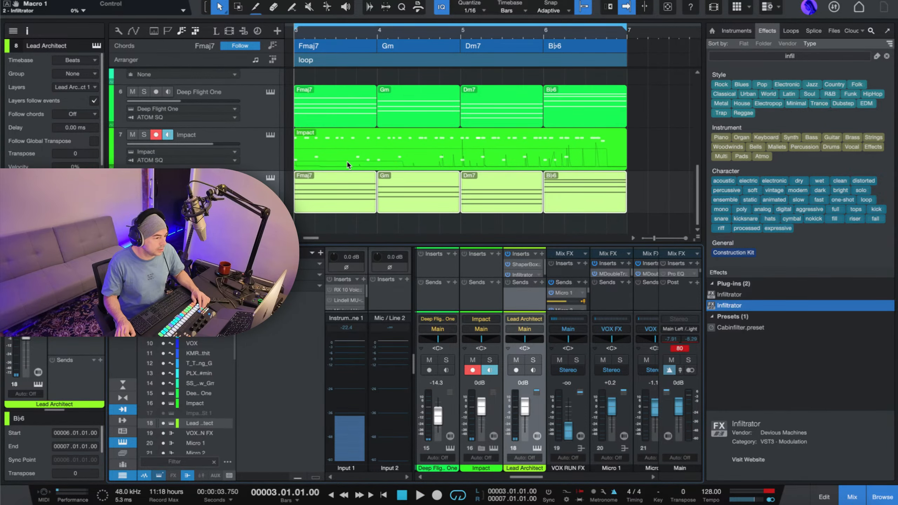
key(space)
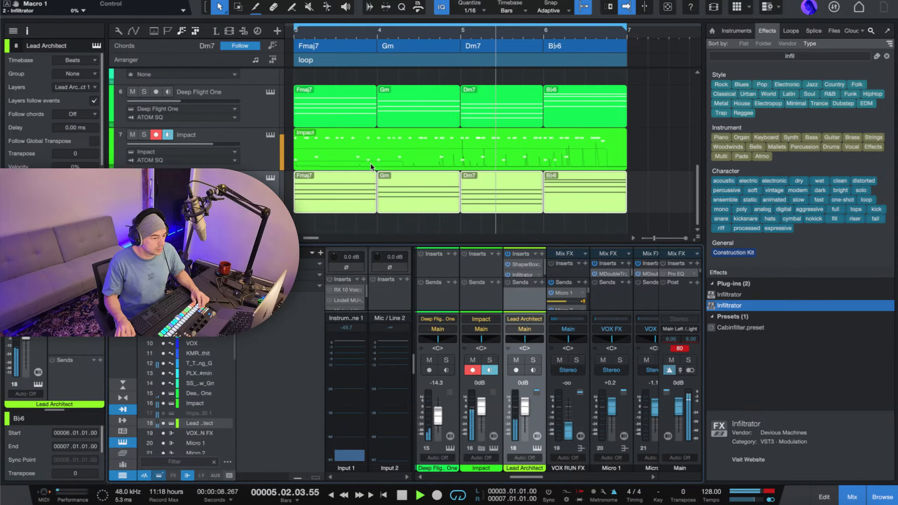
key(space)
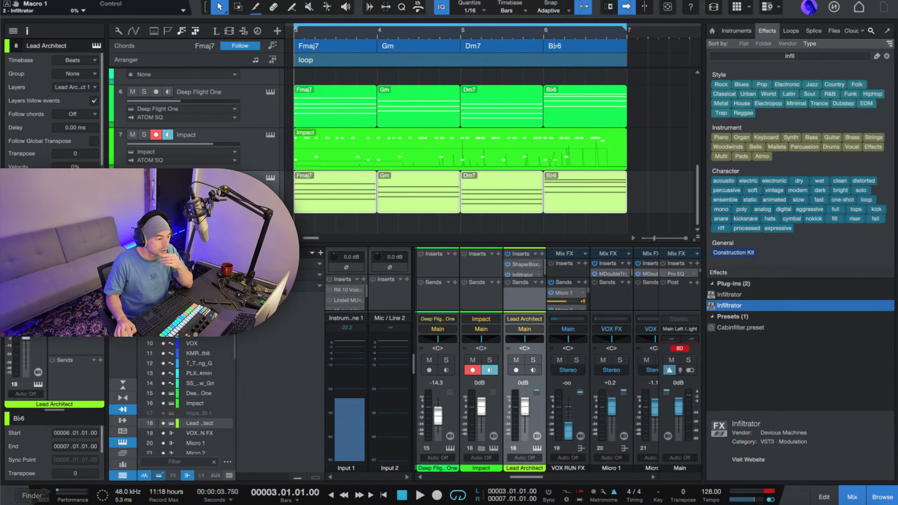
Switch to Chrome's Song Brief Builder window and answer the "I am" question with An Artist.
right_click(80, 501)
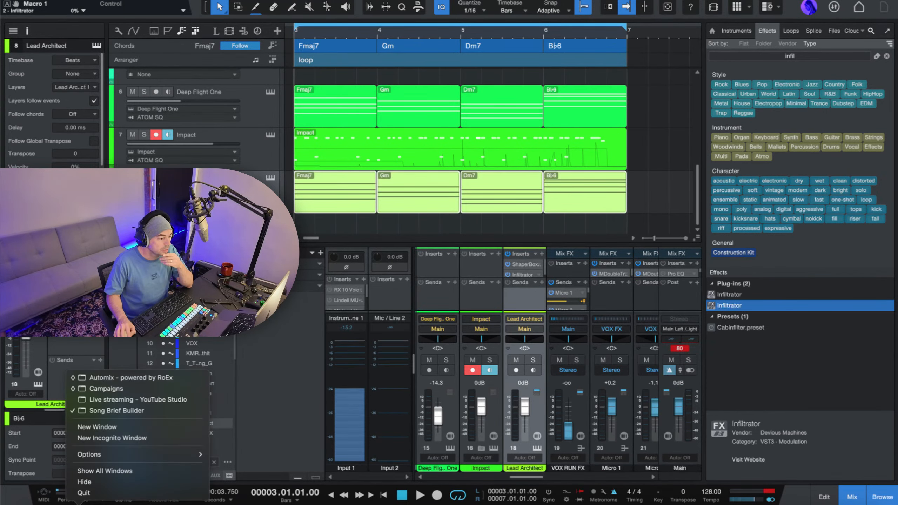
click(117, 410)
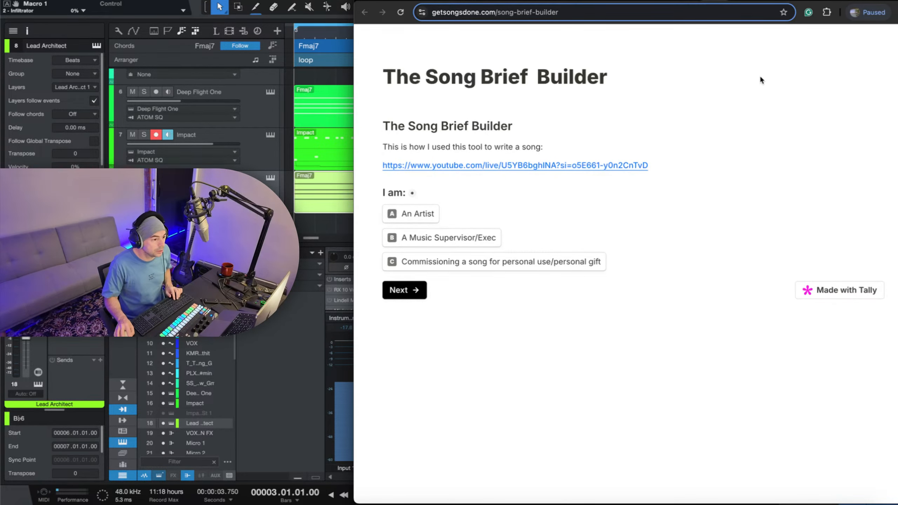
click(411, 215)
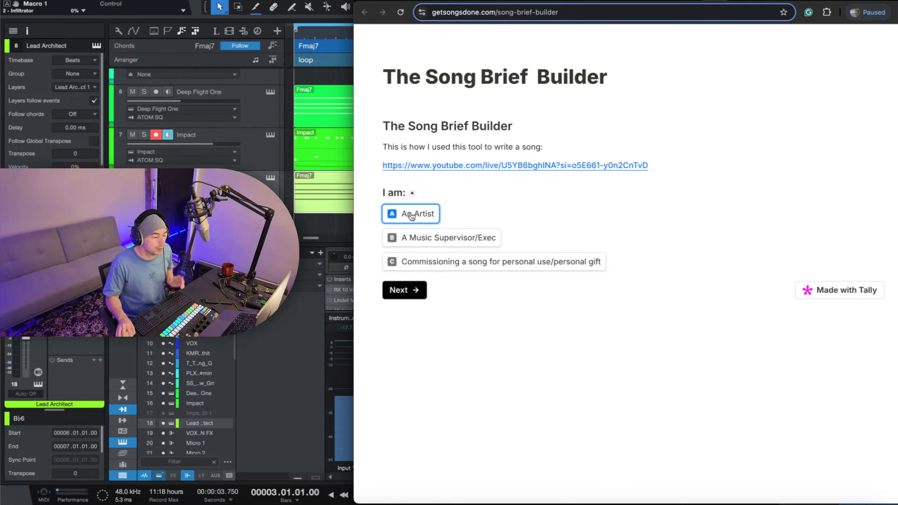
click(405, 293)
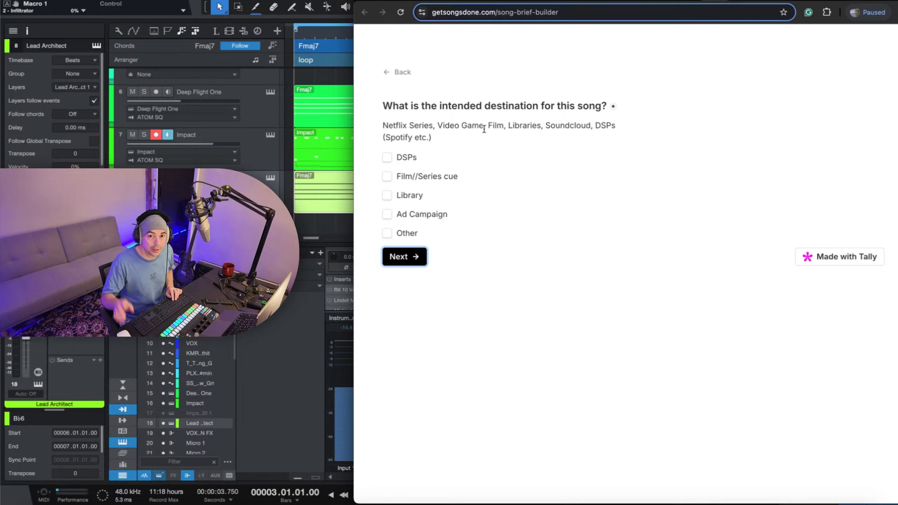
Choose DSPs as the song's intended destination and set its completion date to 17 October 2024.
click(415, 162)
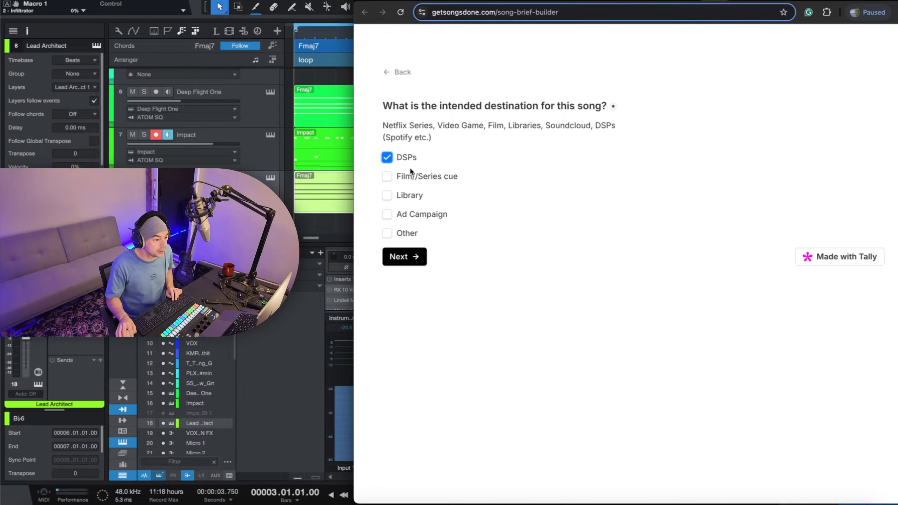
click(406, 256)
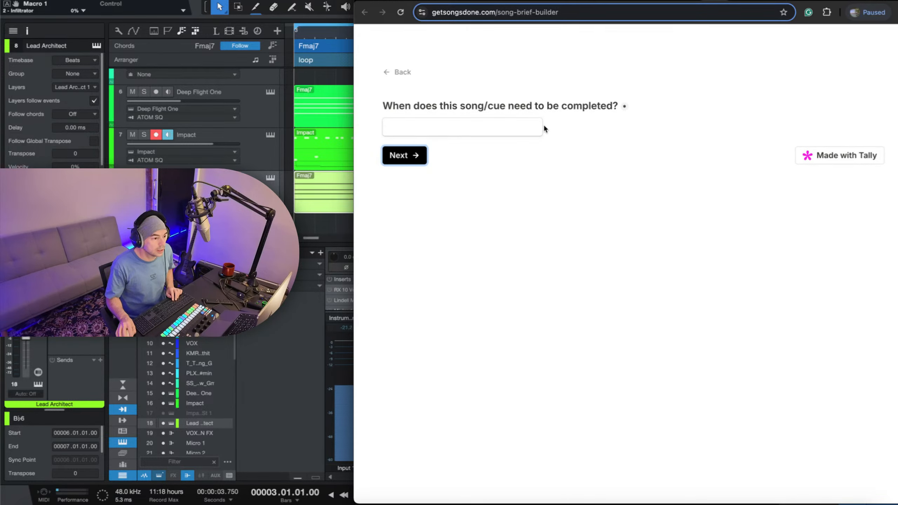
click(534, 128)
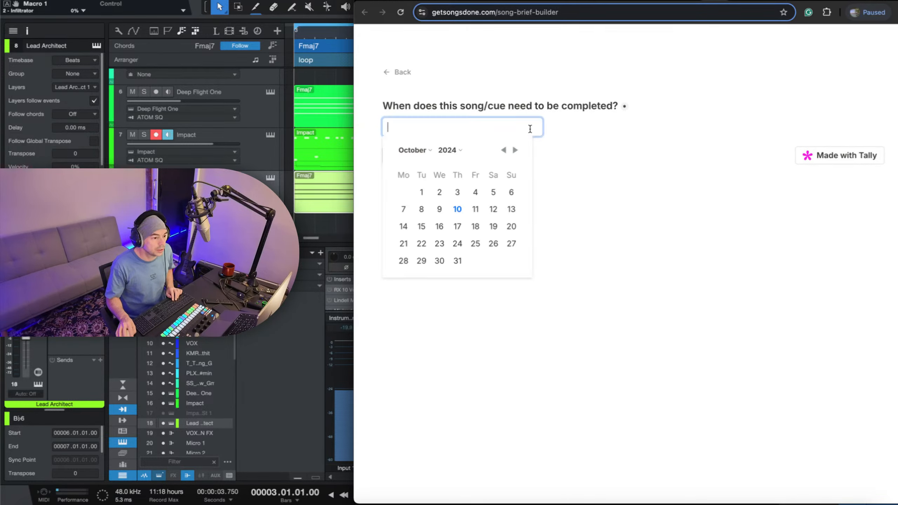
click(458, 227)
click(410, 159)
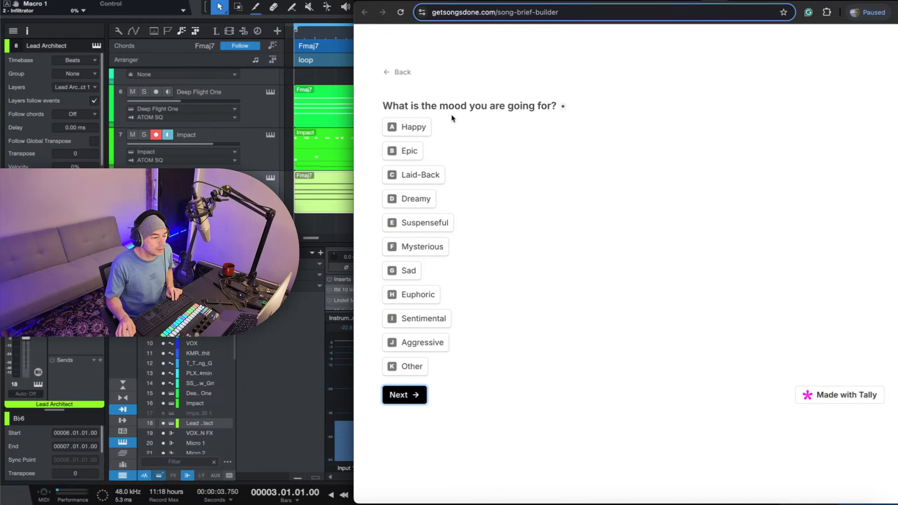
Set the song's mood to Happy, Euphoric and Aggressive and its tempo to Fast.
click(423, 127)
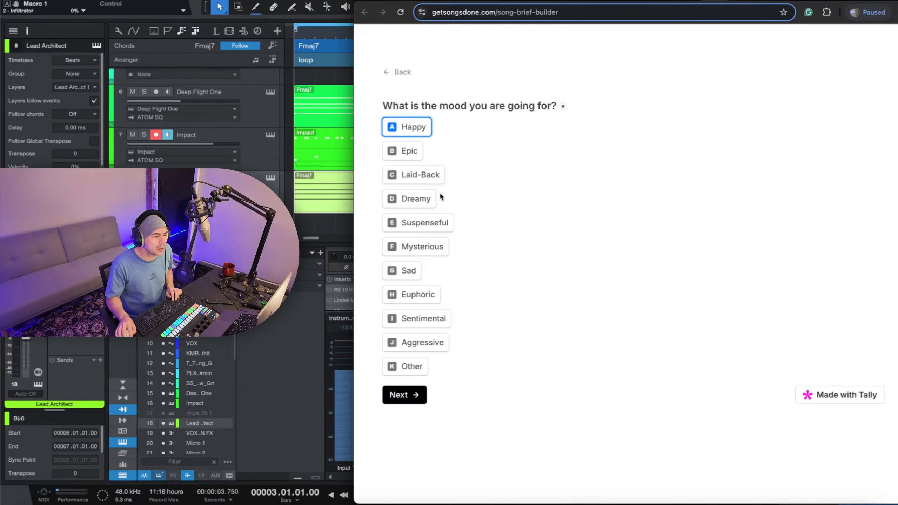
click(404, 295)
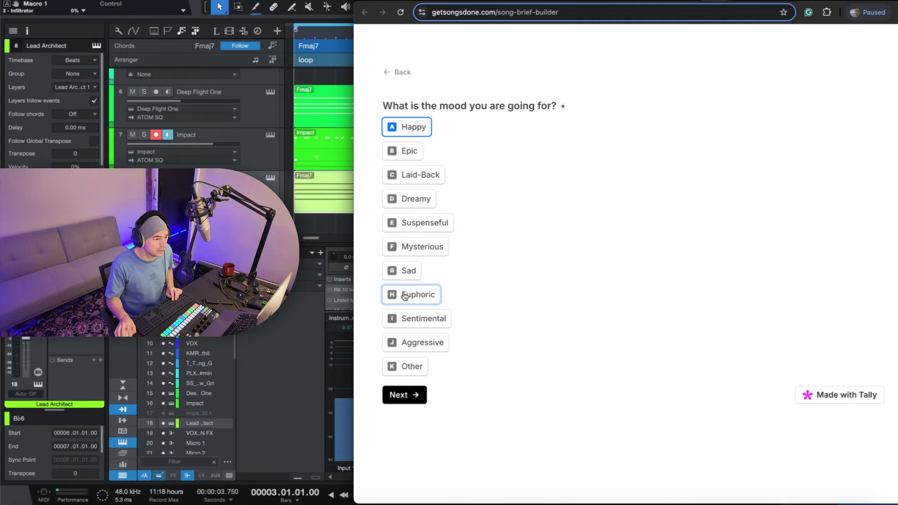
click(431, 349)
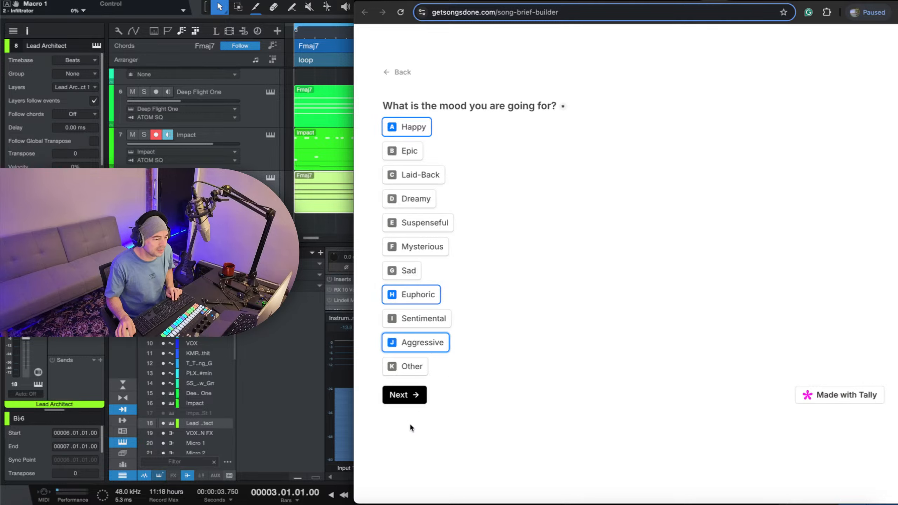
click(403, 394)
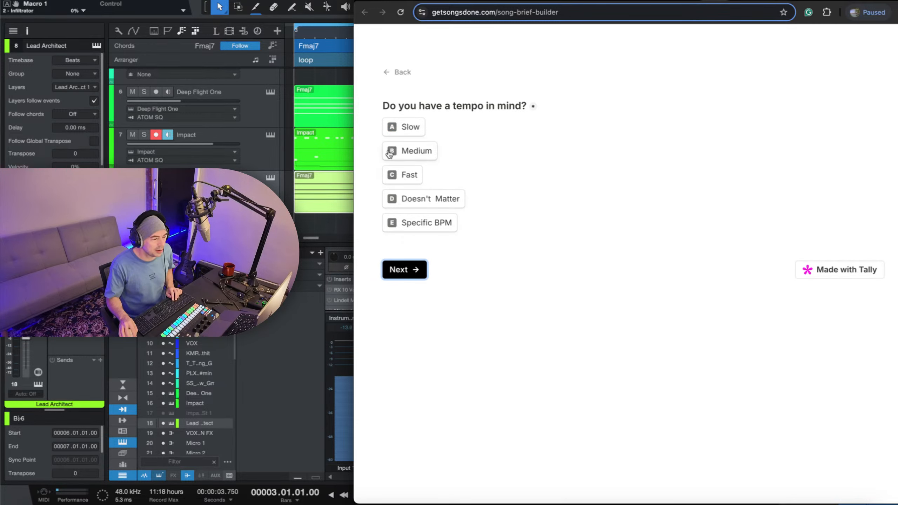
click(409, 179)
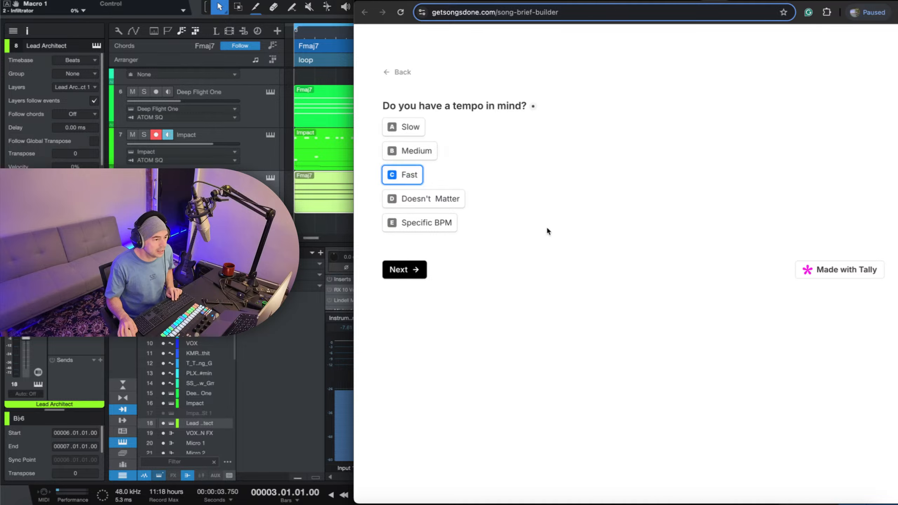
click(406, 276)
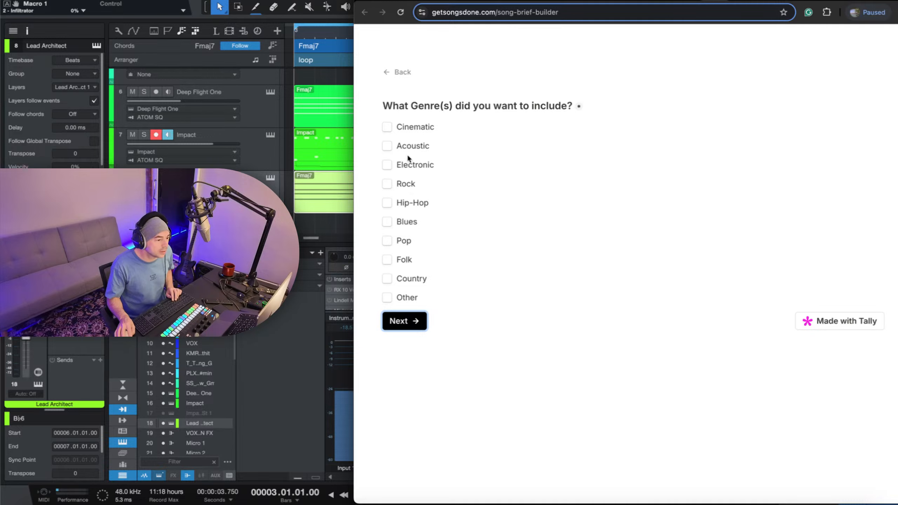
Include the Pop and Hip-Hop genres and skip the optional artist-style and reference-track questions.
click(387, 241)
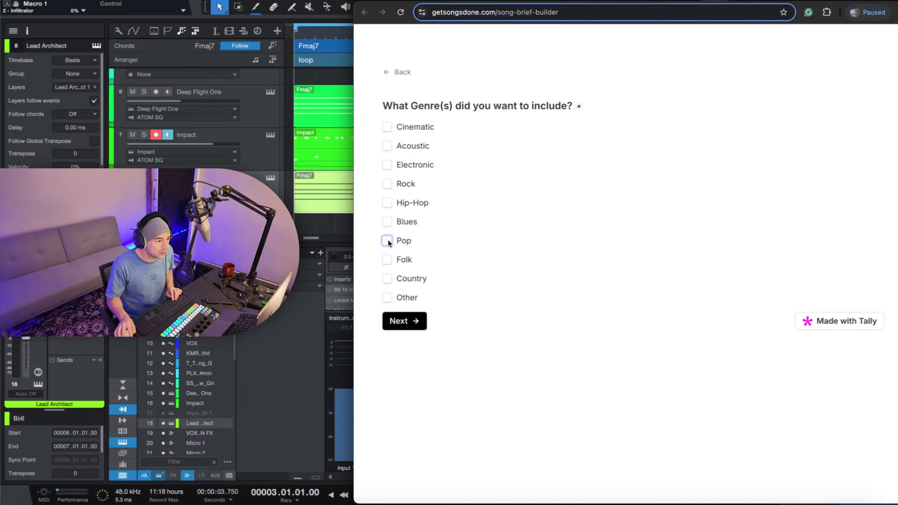
click(387, 203)
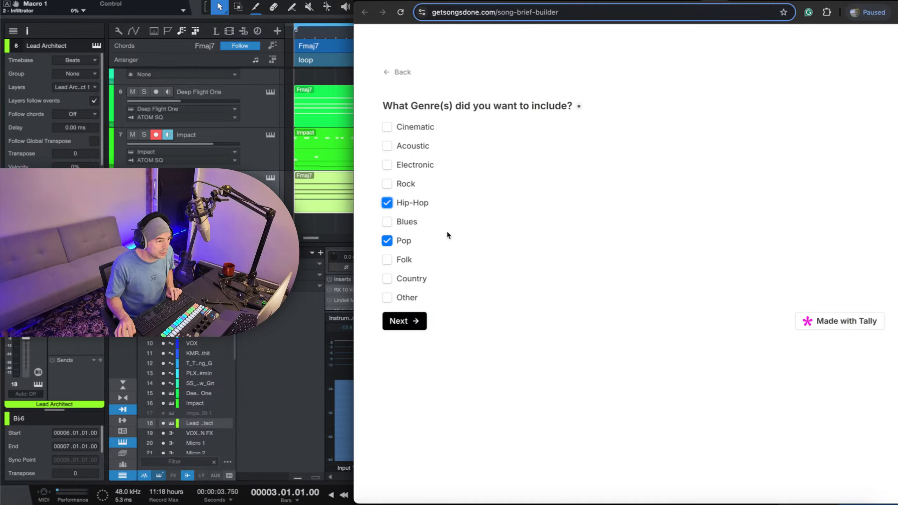
click(417, 328)
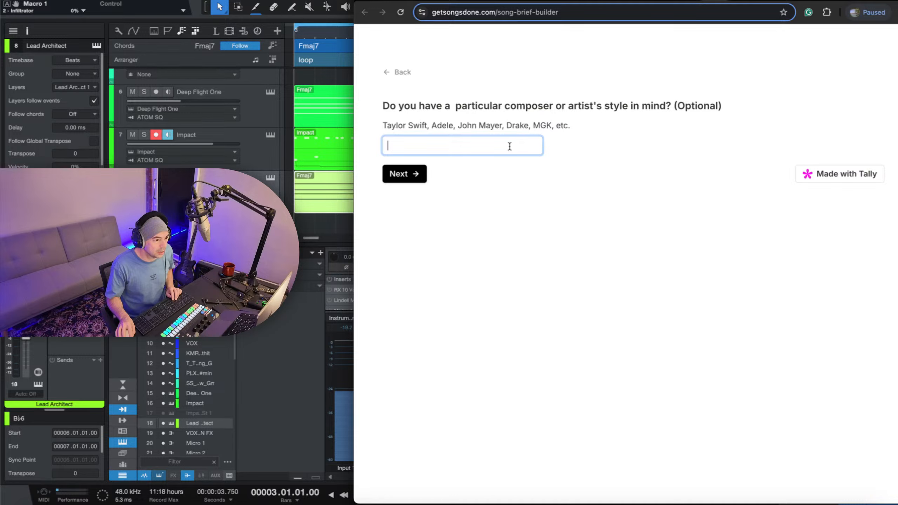
click(416, 179)
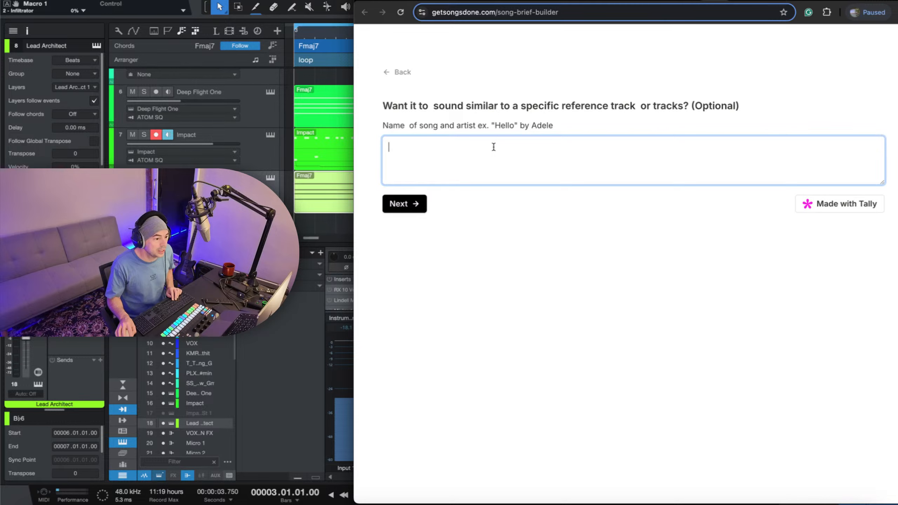
click(411, 206)
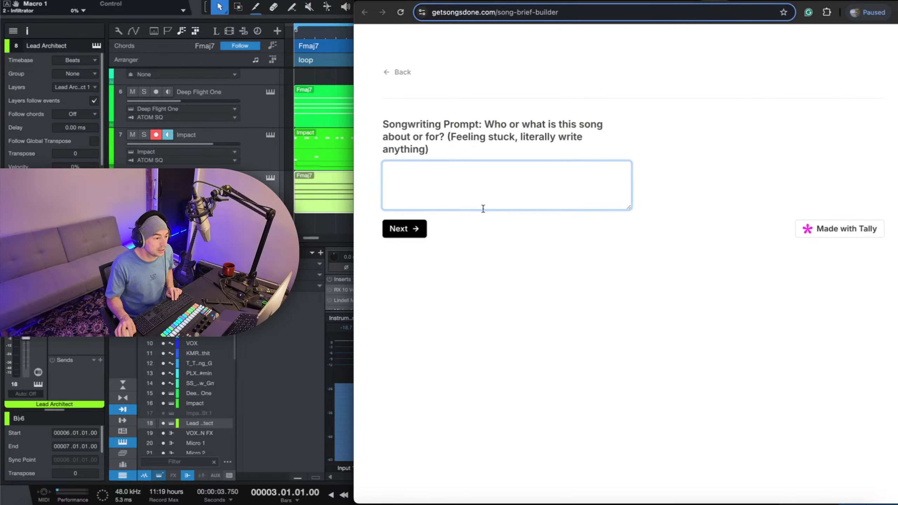
Widen the form window and submit "Good day for no reason.", "Launching.", "Impact" and "architect" on separate lines as what the song is about.
drag(354, 102, 329, 103)
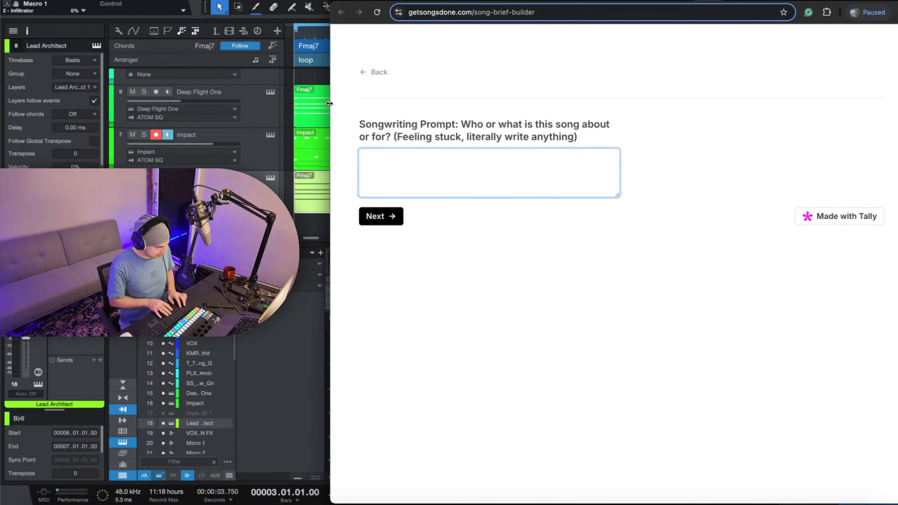
text(Goo)
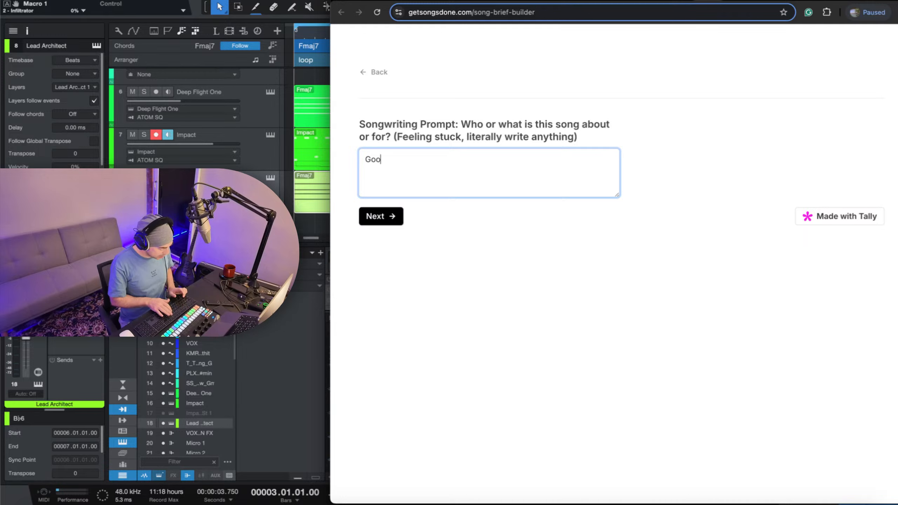
text(d day for no)
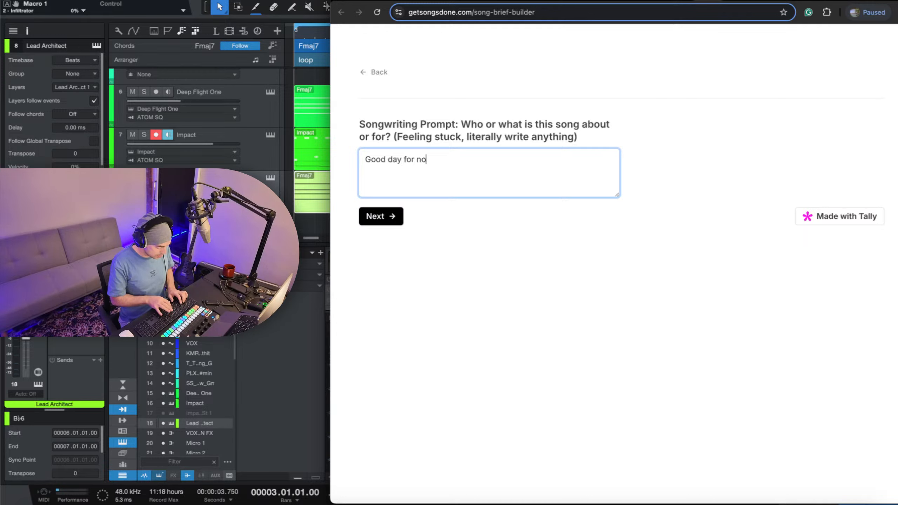
text( reason.)
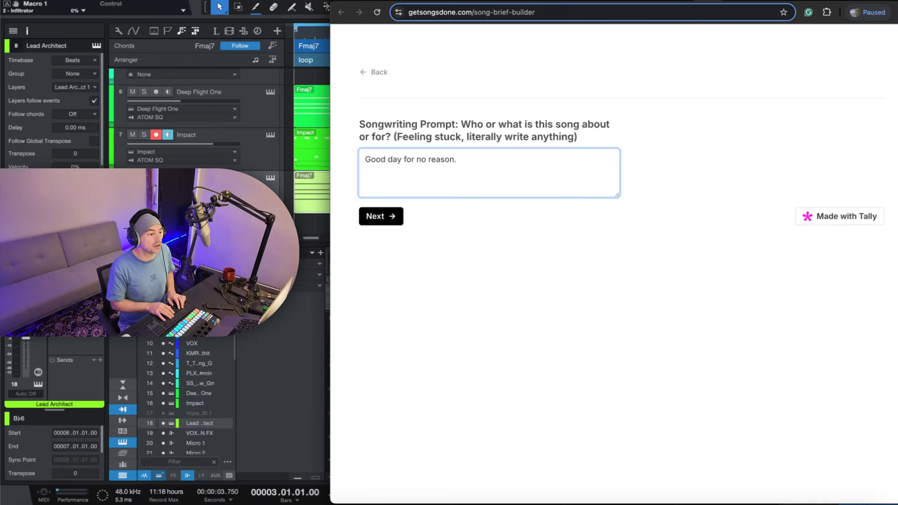
text(Launch)
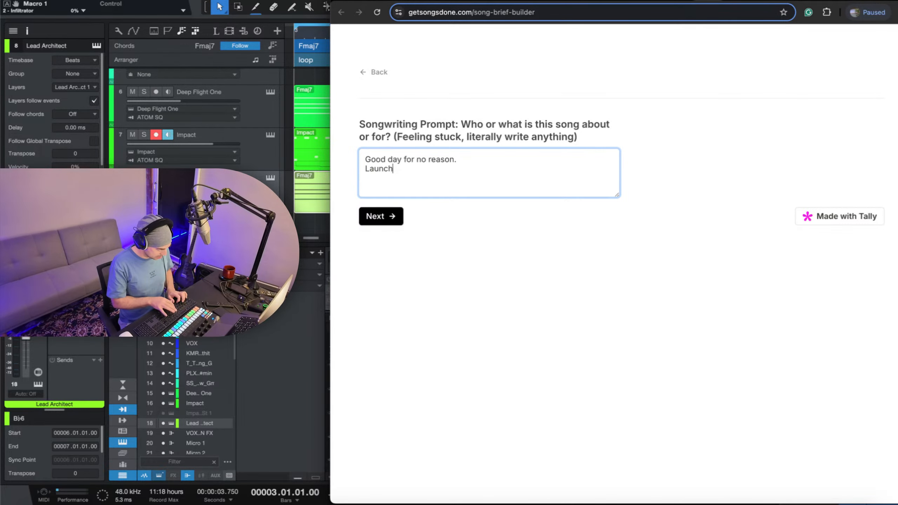
text(ing.)
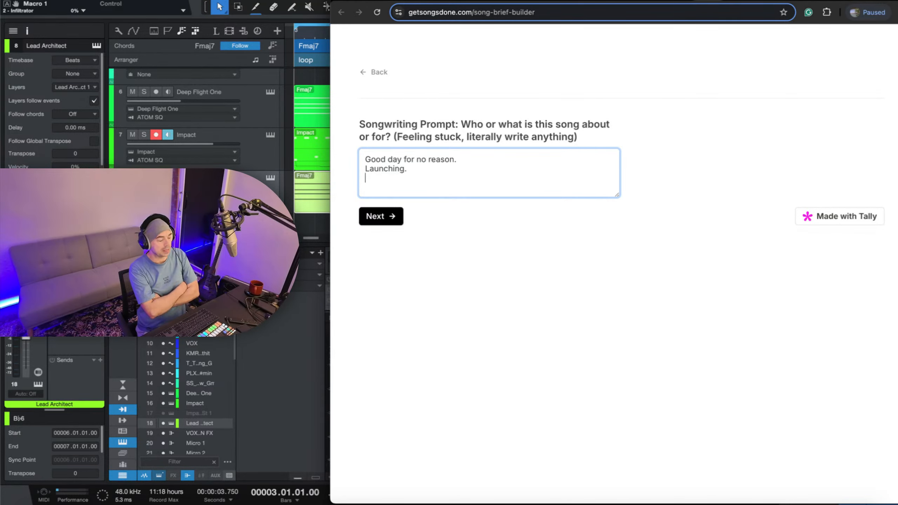
text(Impact)
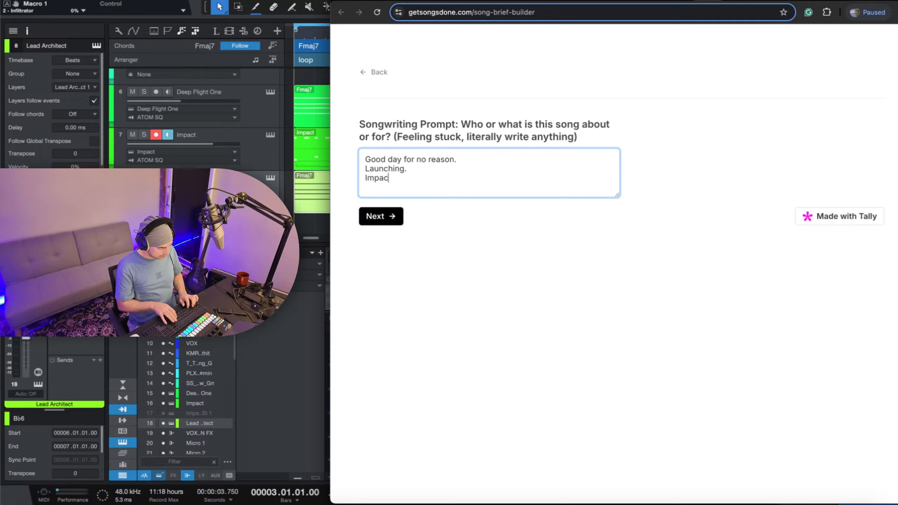
key(Return)
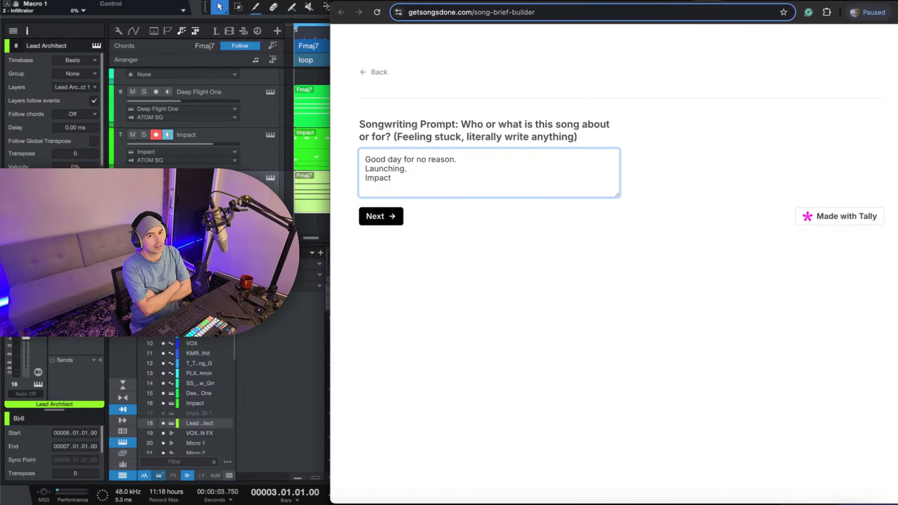
text(a)
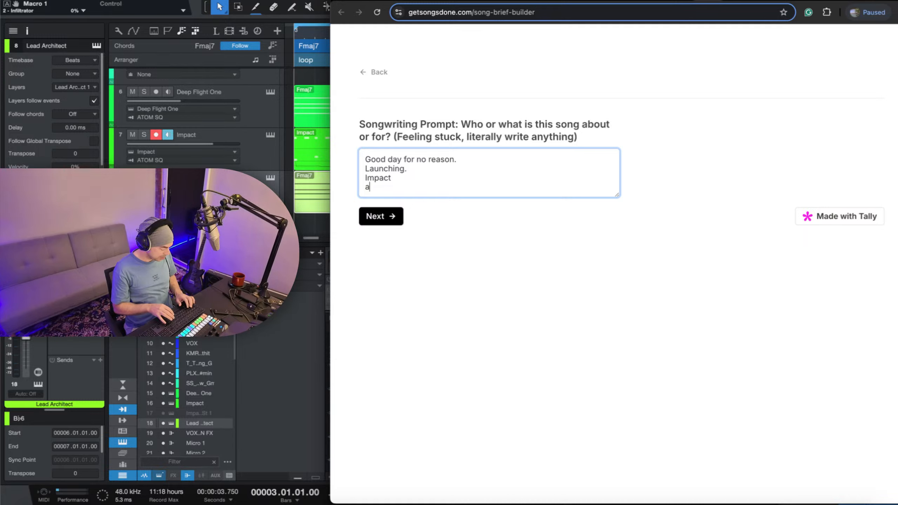
text(rchitect)
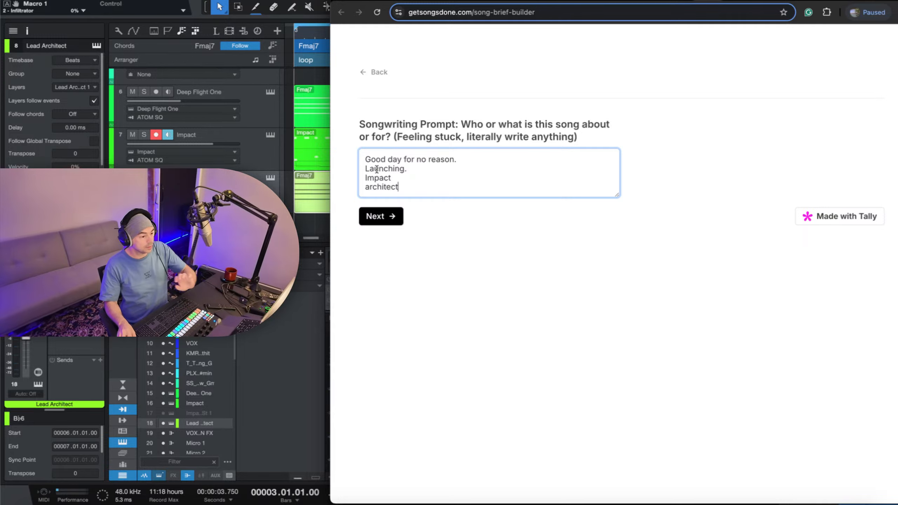
click(374, 215)
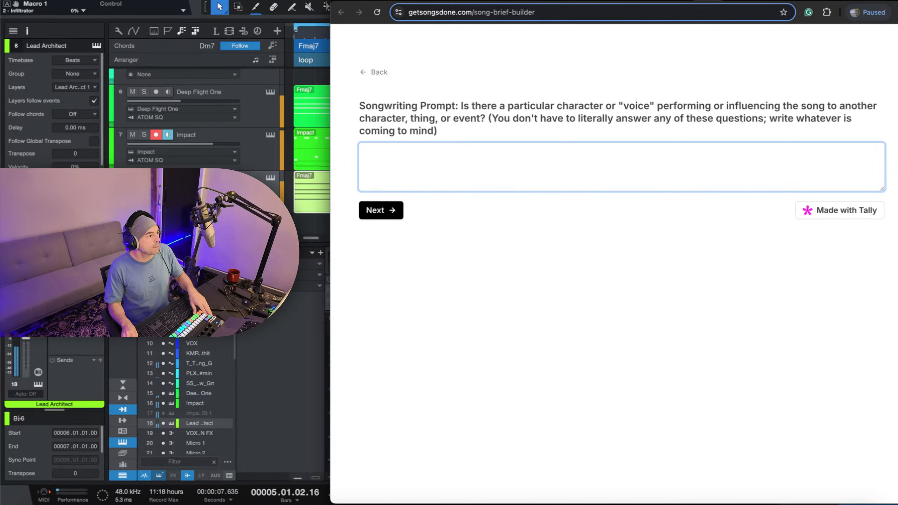
Switch to the Studio One session and back to the form, and answer the character or voice prompt with "Old self verse new self".
key(super+Tab)
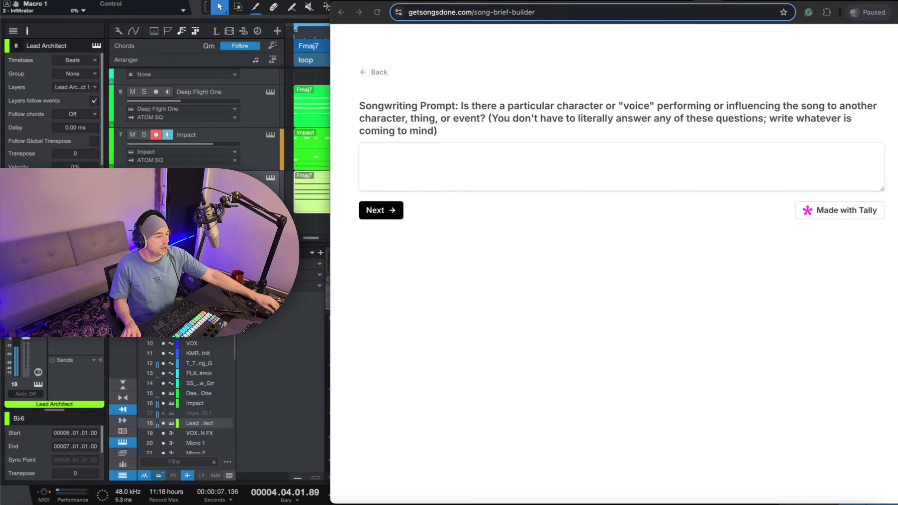
click(653, 150)
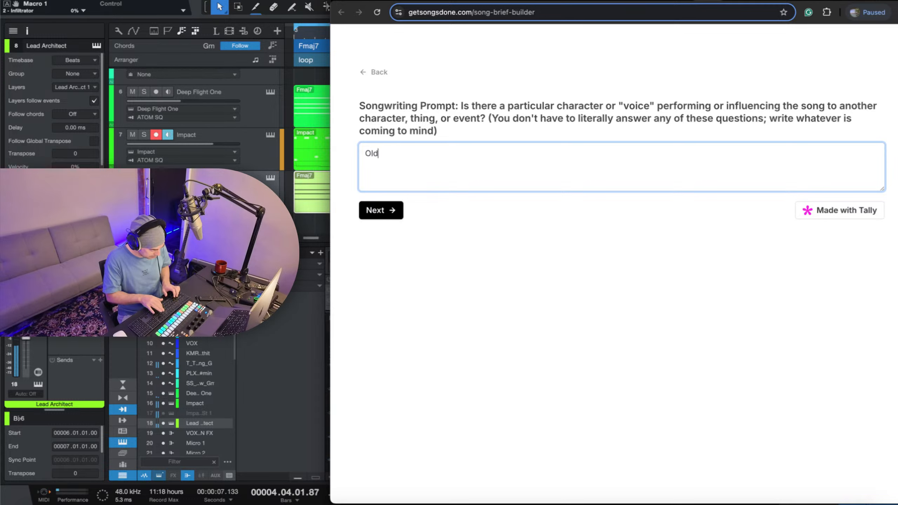
text(self)
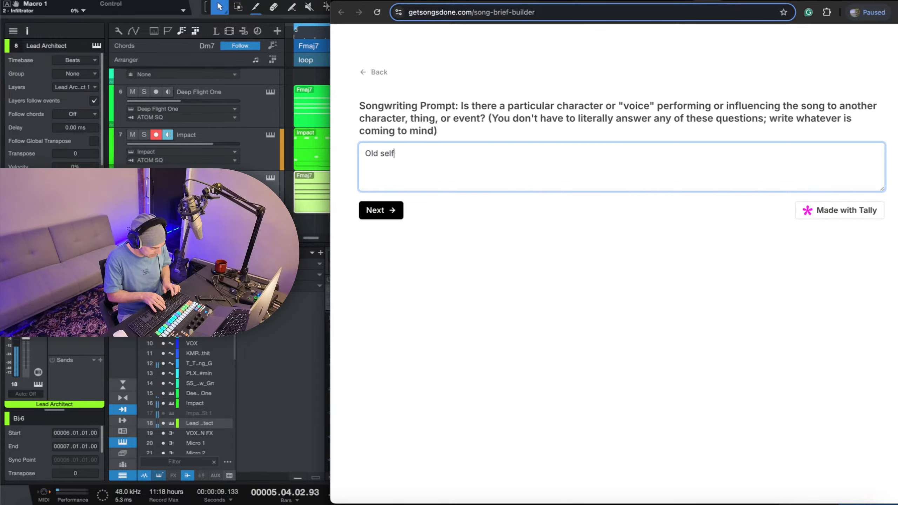
text( verse ne)
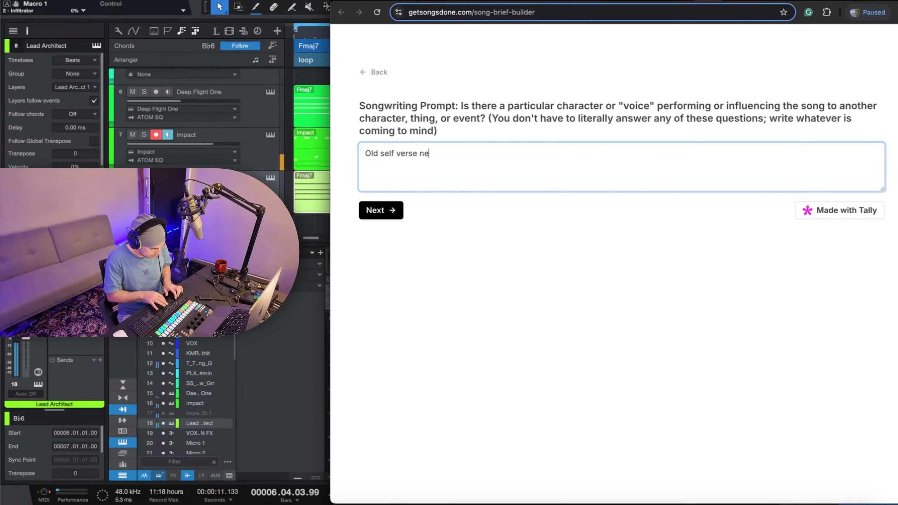
text(w self)
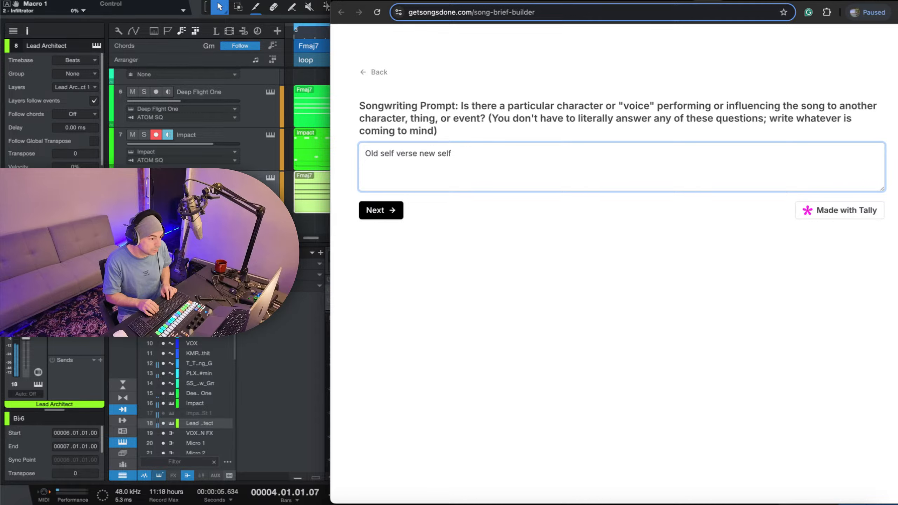
Add "The future is in the works" as a second line of the character or voice answer and submit it.
key(Return)
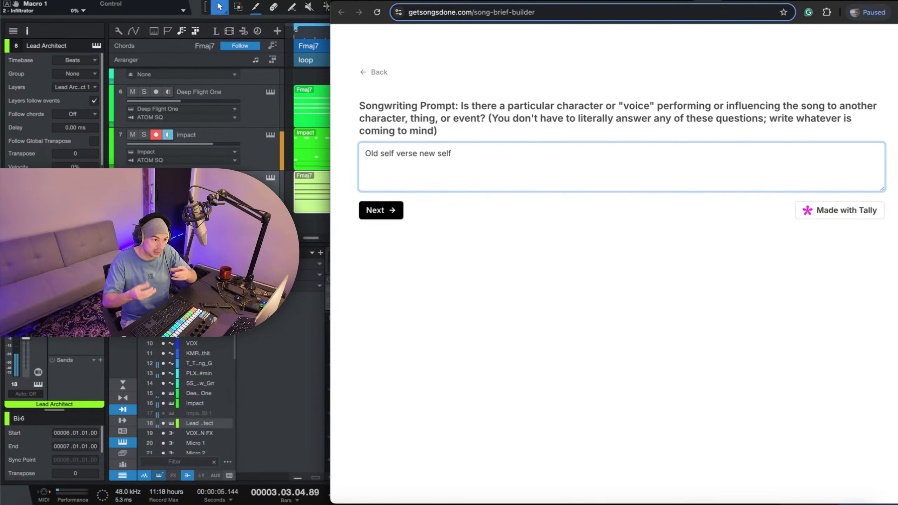
key(Return)
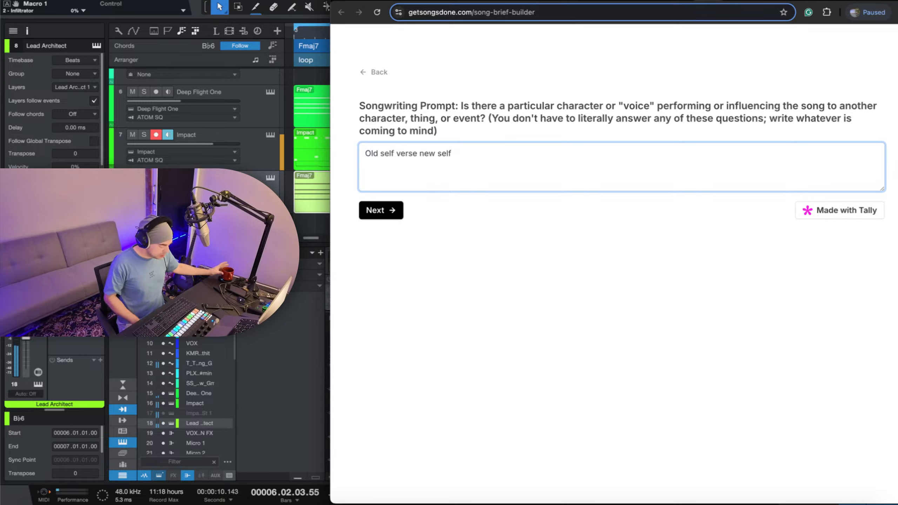
text(The fu)
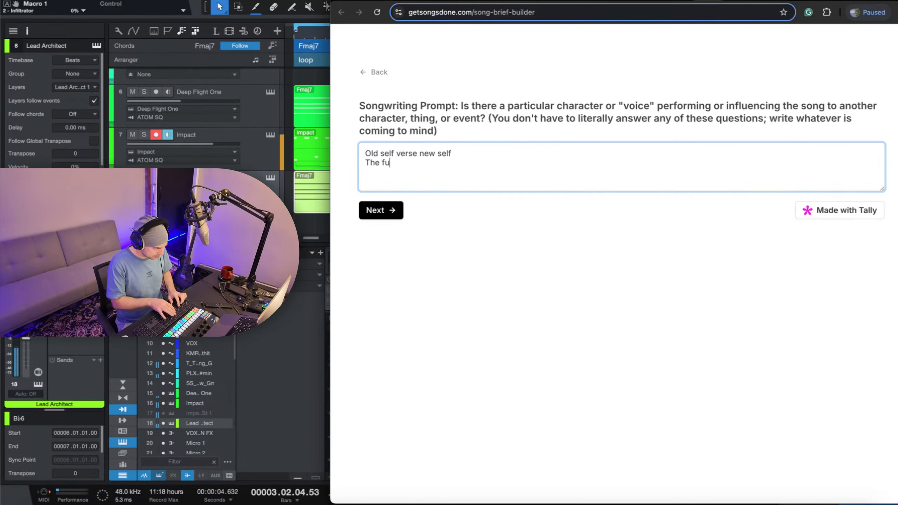
text(ture is in t)
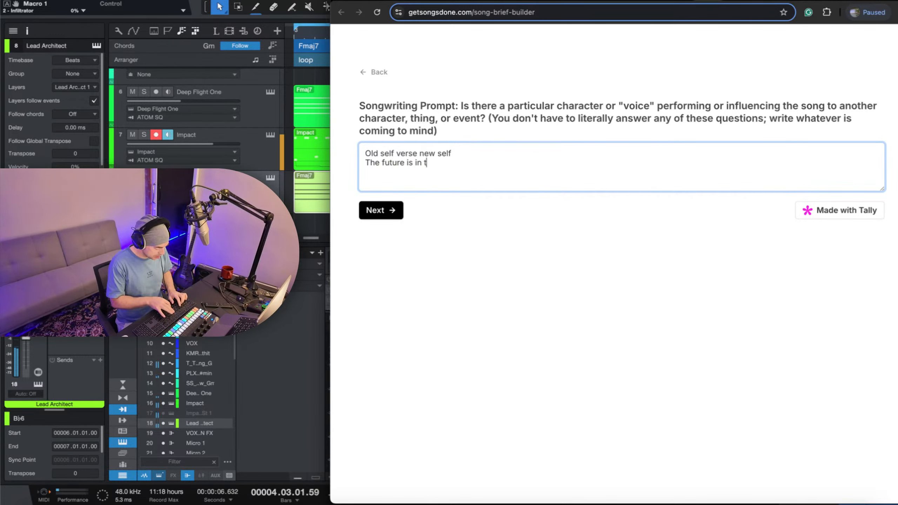
text(he works)
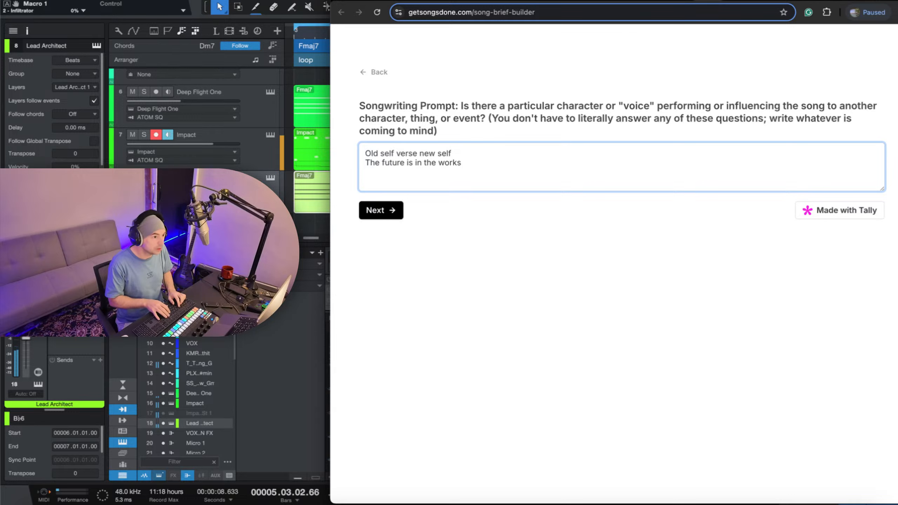
key(Return)
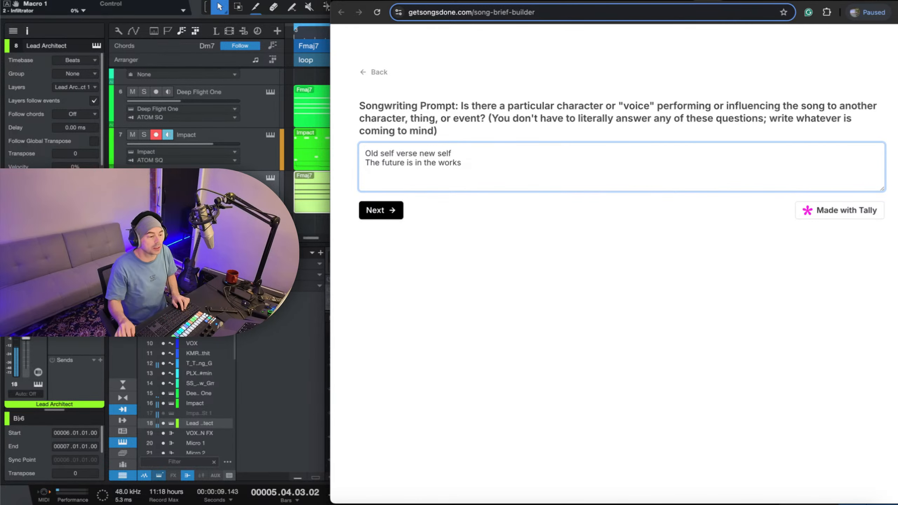
click(391, 213)
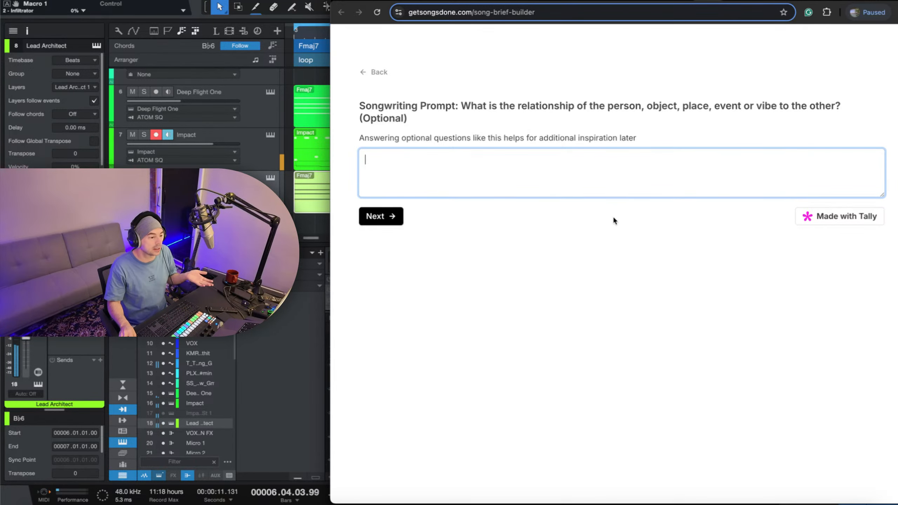
Read the prompt about the relationship of the person, object, place, event or vibe to the other and begin its answer.
drag(566, 106, 773, 120)
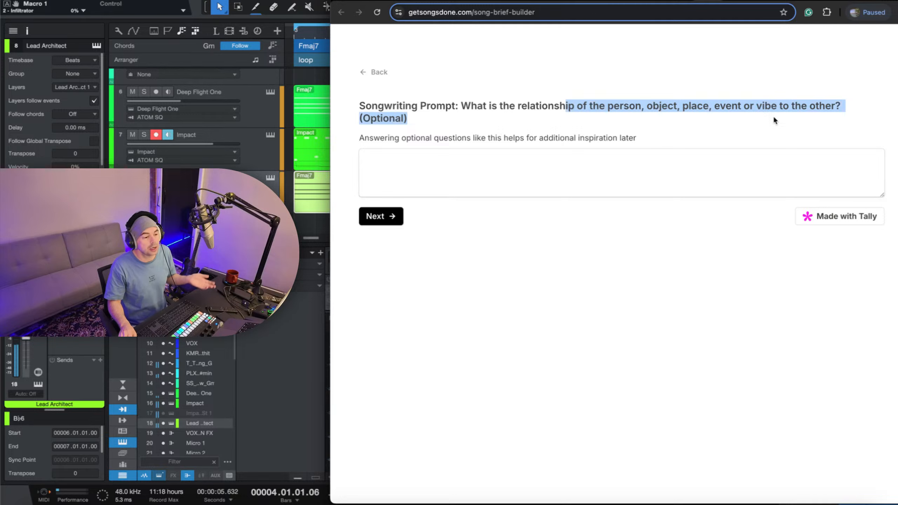
click(773, 118)
click(723, 173)
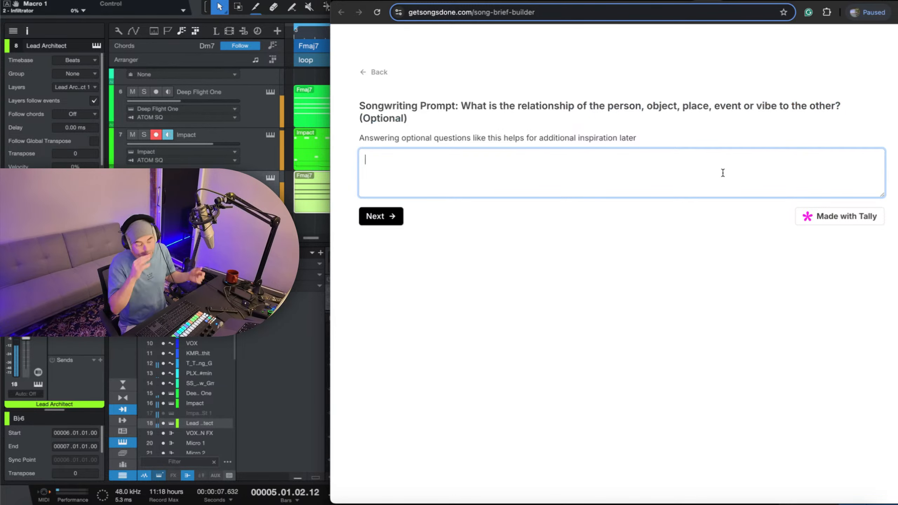
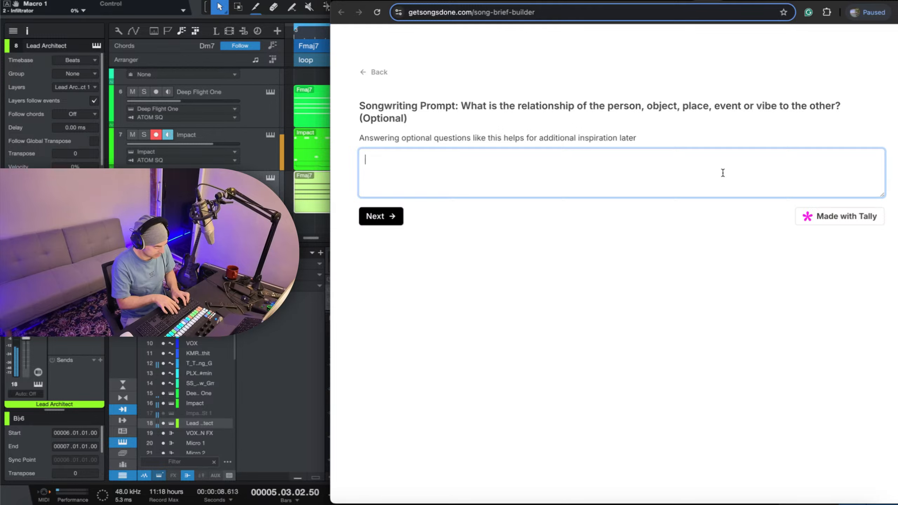
Answer the prompt about the relationship to the other with "You are literally stuck and it's to your advantage" and submit it.
text(You ar)
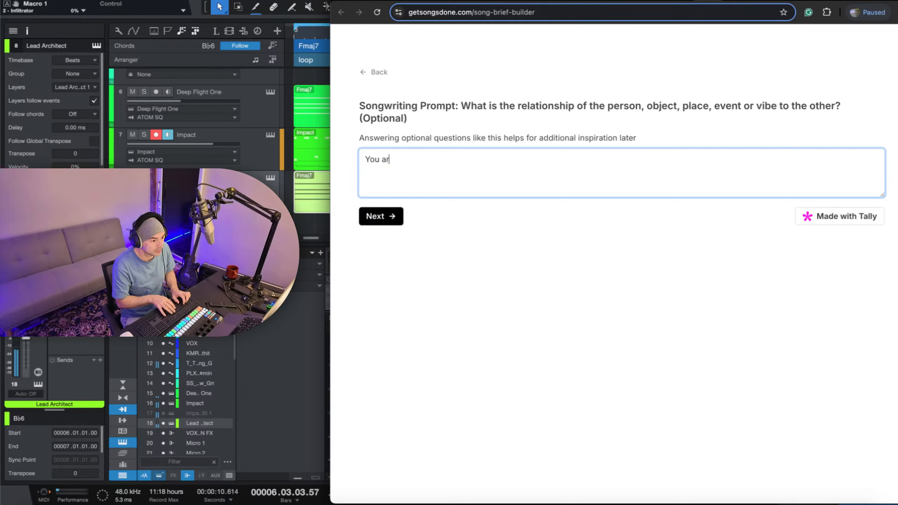
text(e lit)
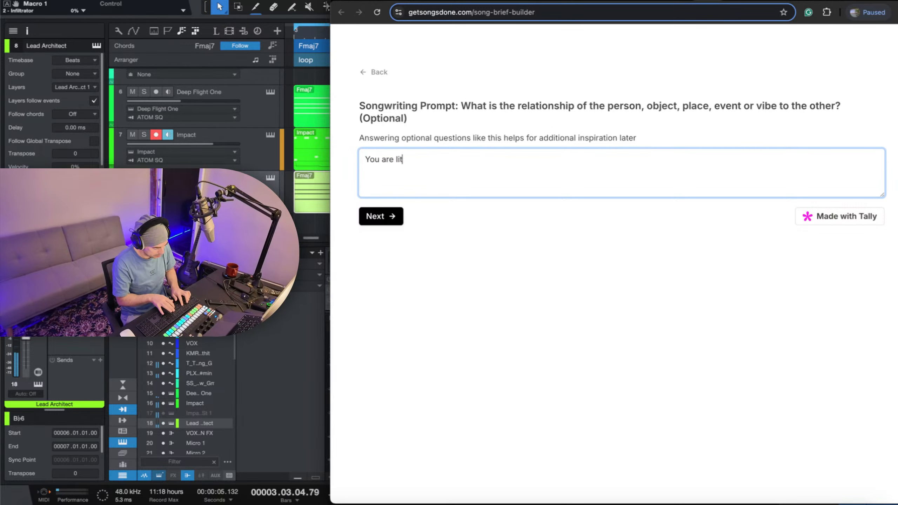
text(erally stu)
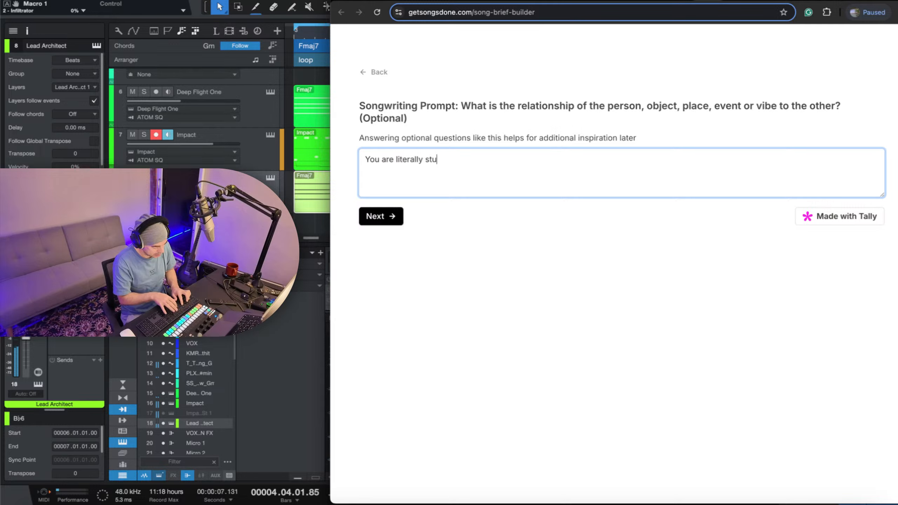
text(ck and it's )
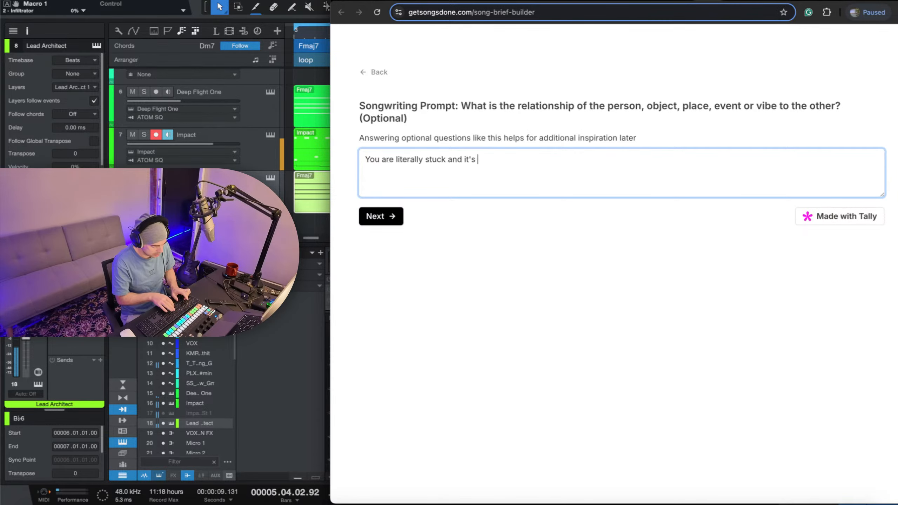
text(to your a)
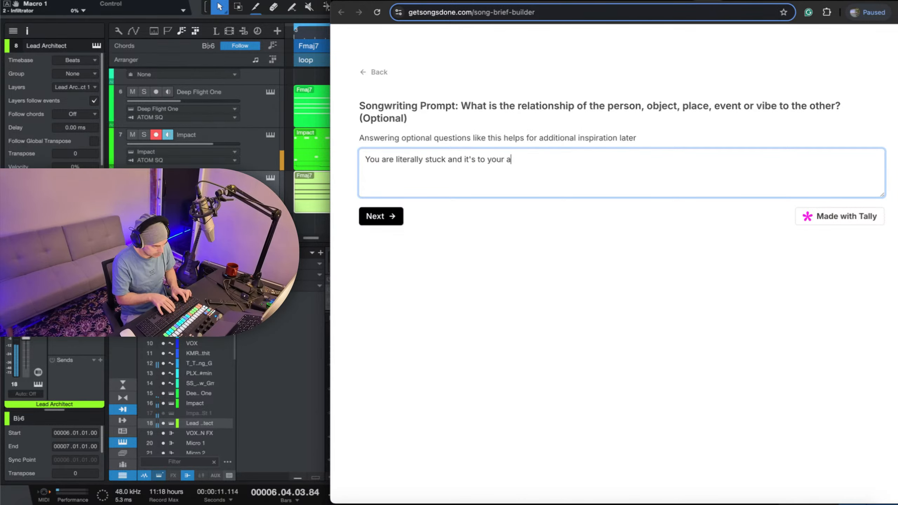
text(dvantag)
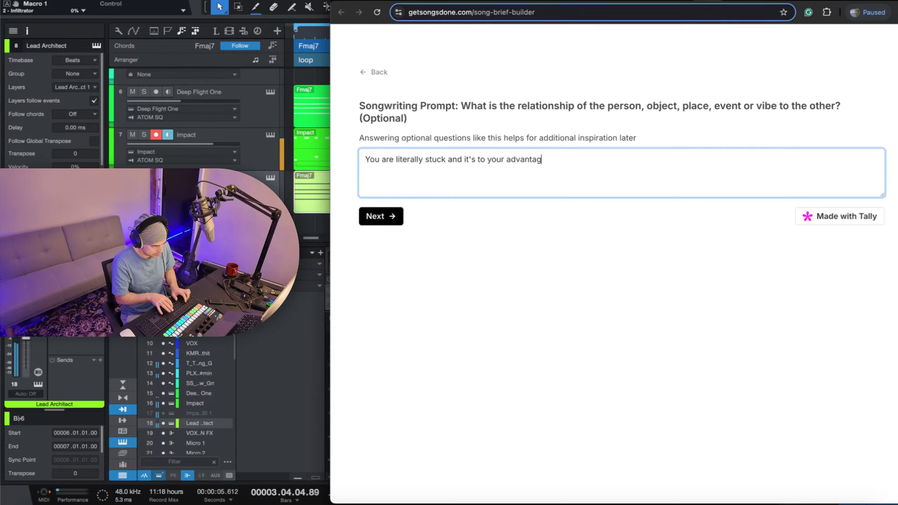
text(e)
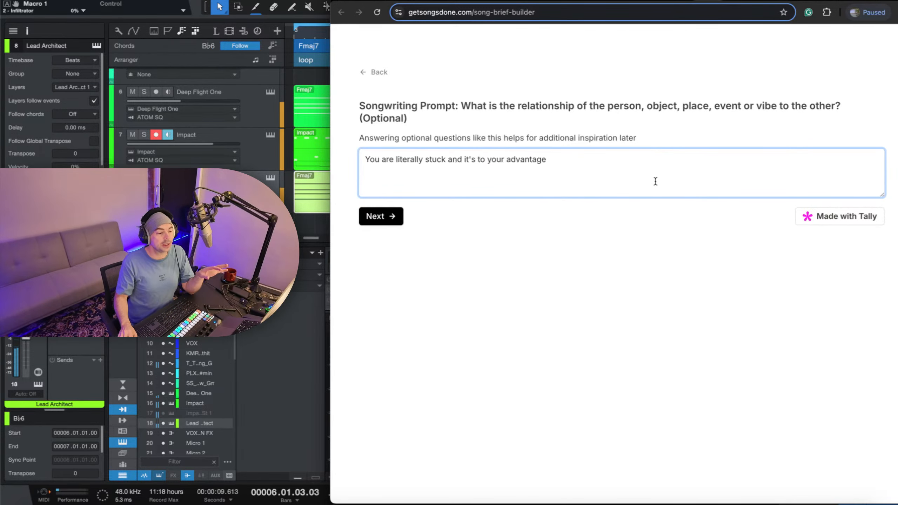
drag(679, 114, 603, 101)
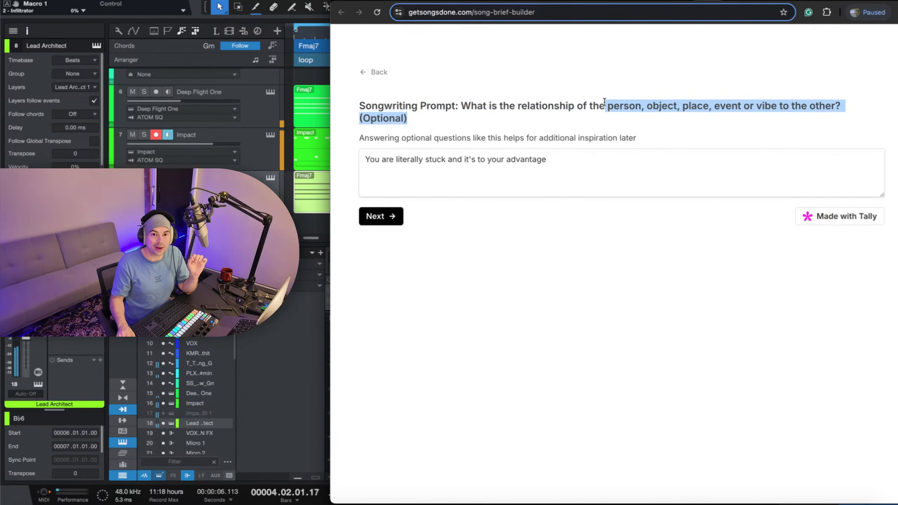
click(630, 161)
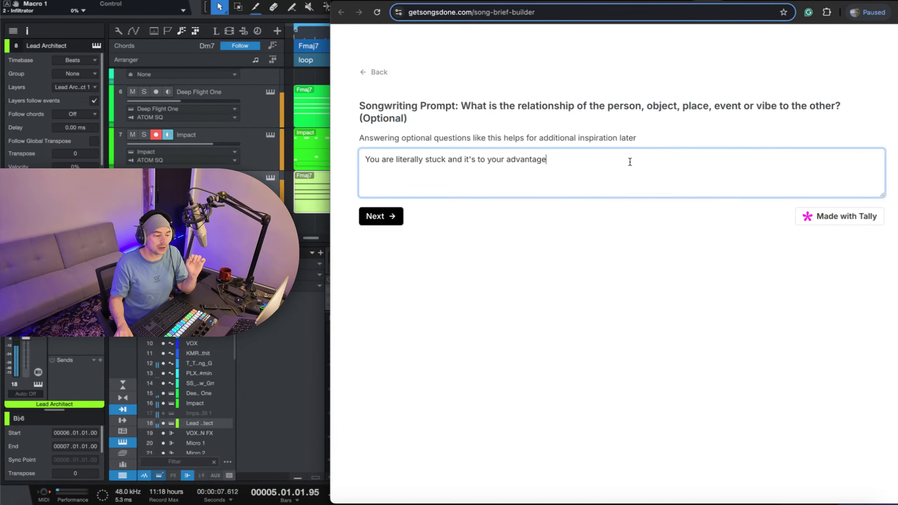
click(610, 250)
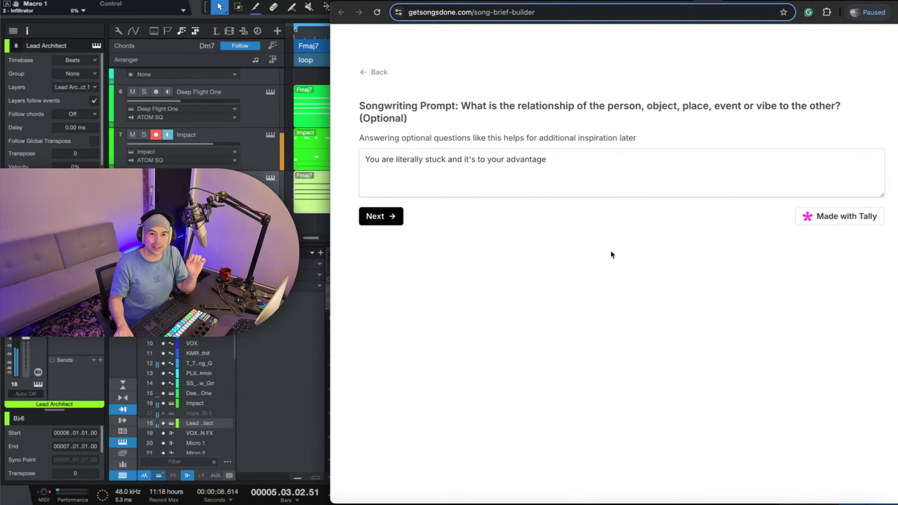
click(371, 223)
Enter "you'll be able to see the path" as the first line on what makes any of this special or different.
drag(485, 104, 735, 102)
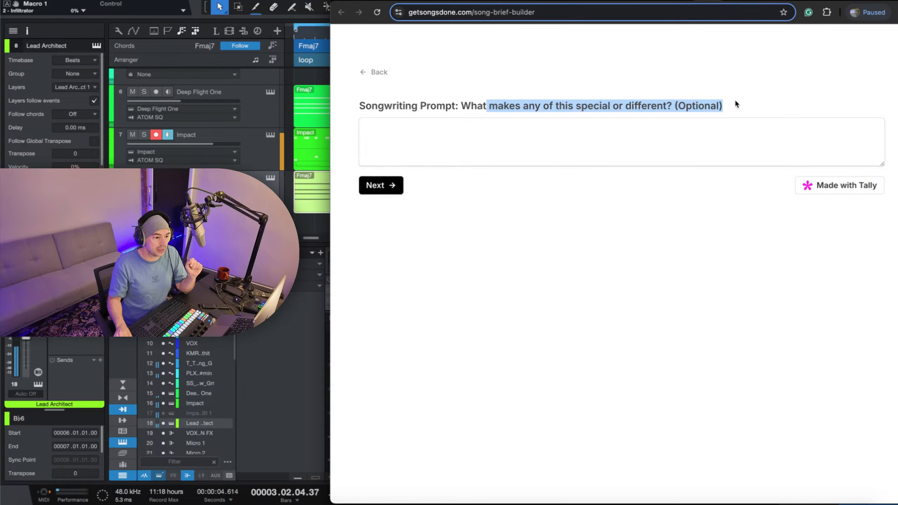
click(689, 145)
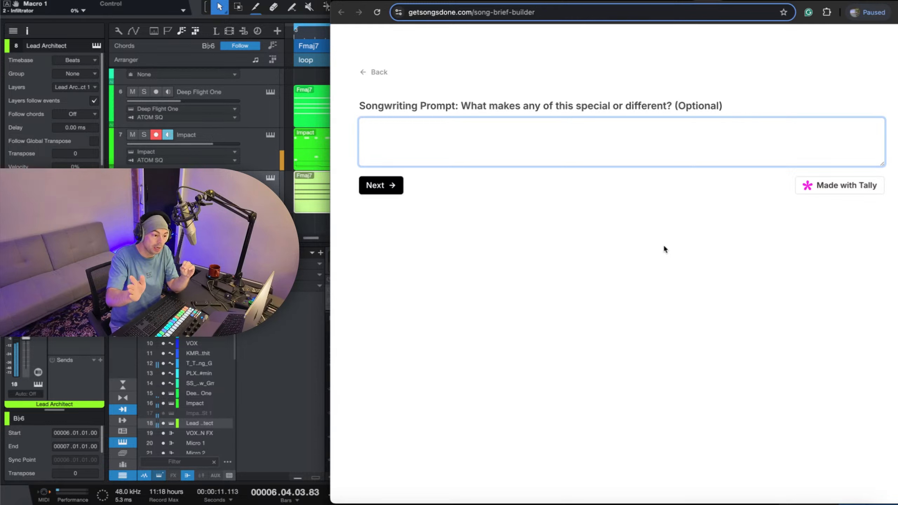
text(yo)
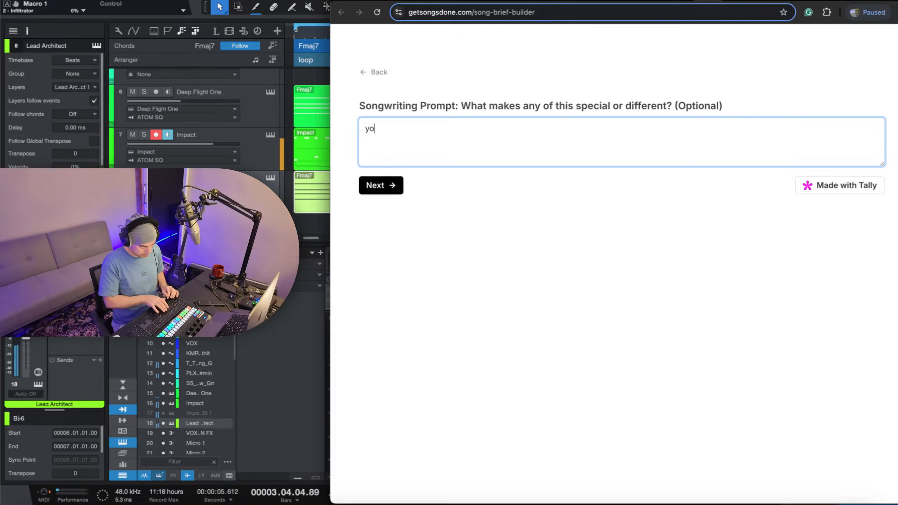
text(u'll be a)
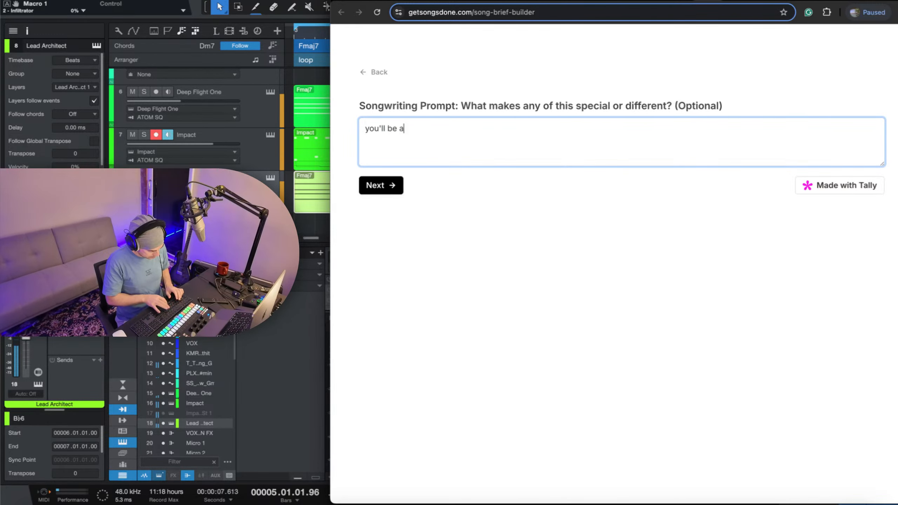
text(ble to see t)
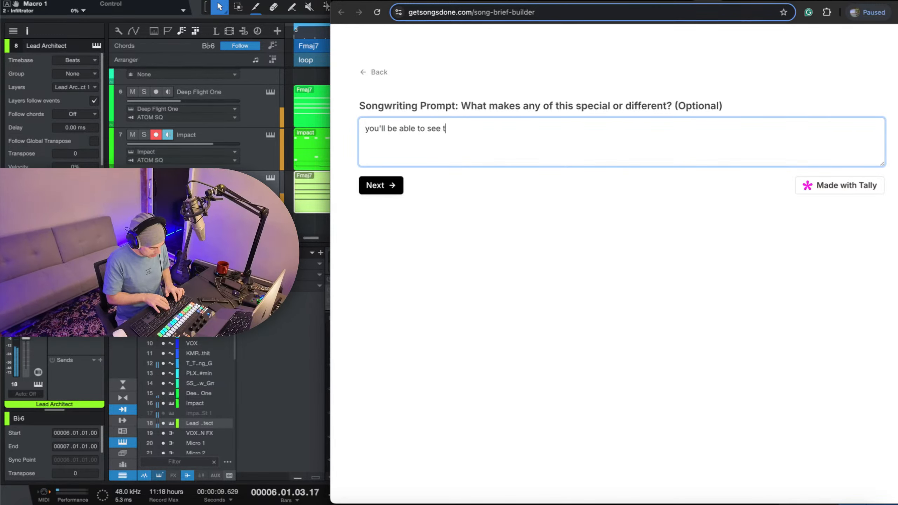
text(he path)
key(Return)
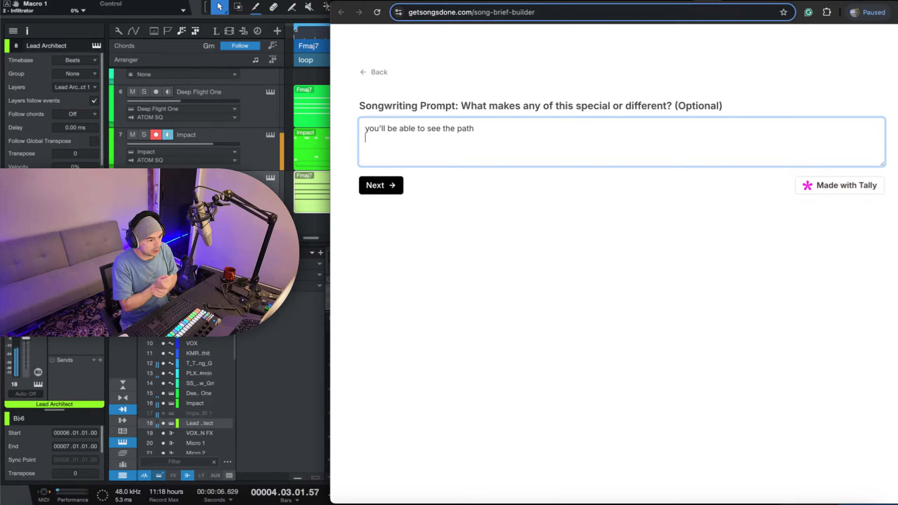
Add "when you come out of the cacoon everything will be clear" as the second line of the answer and submit it.
key(Return)
text(when yo)
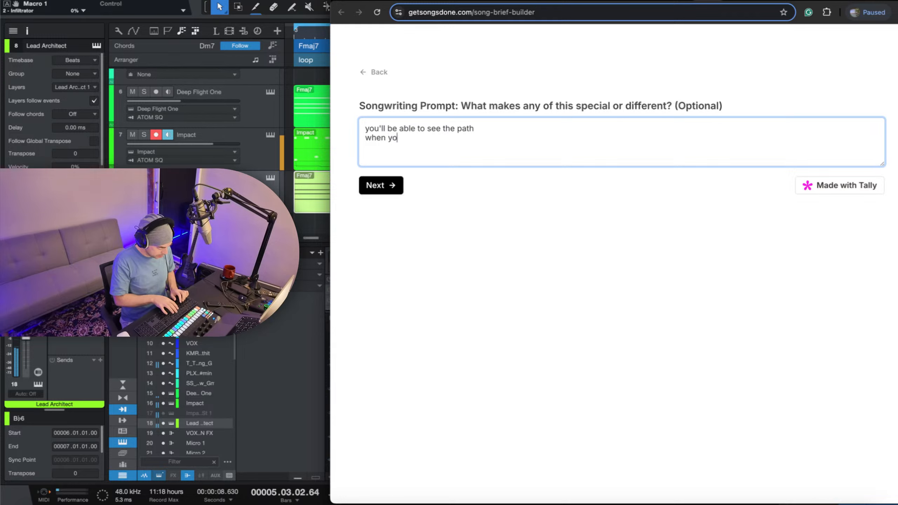
text(u come out )
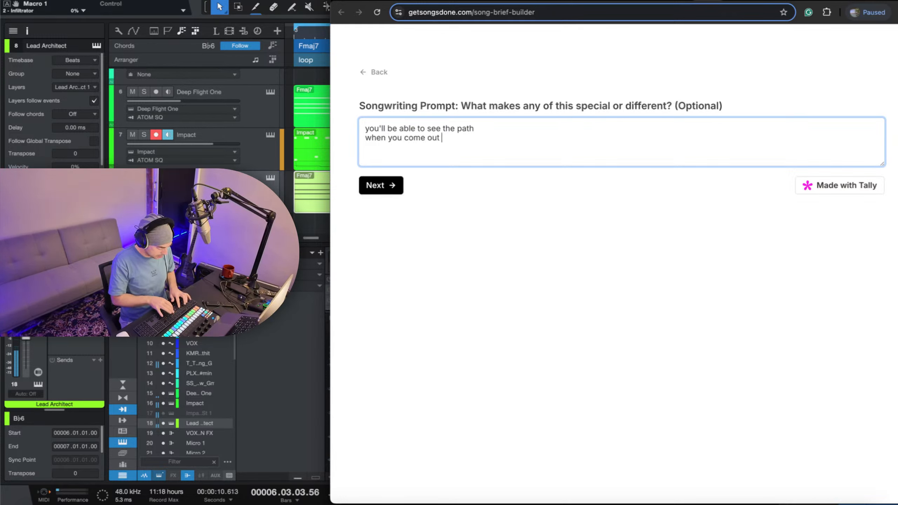
text(of)
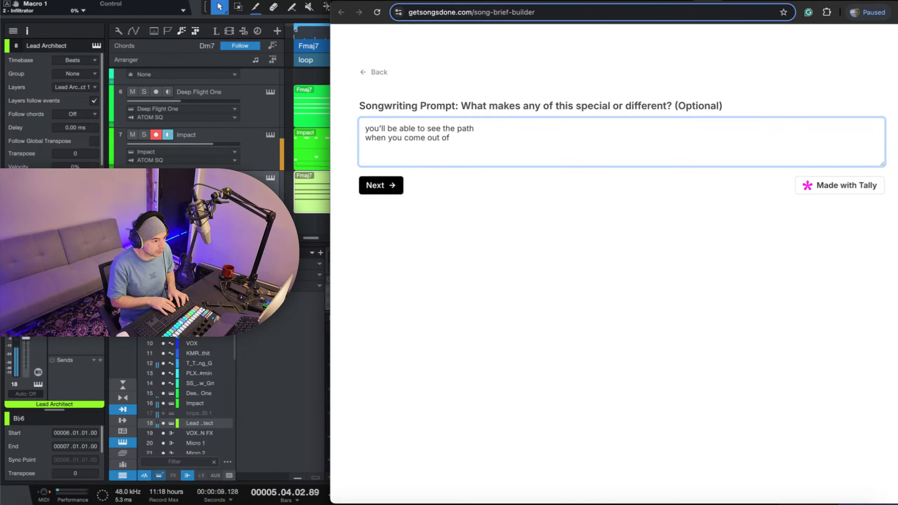
text(the cacoon)
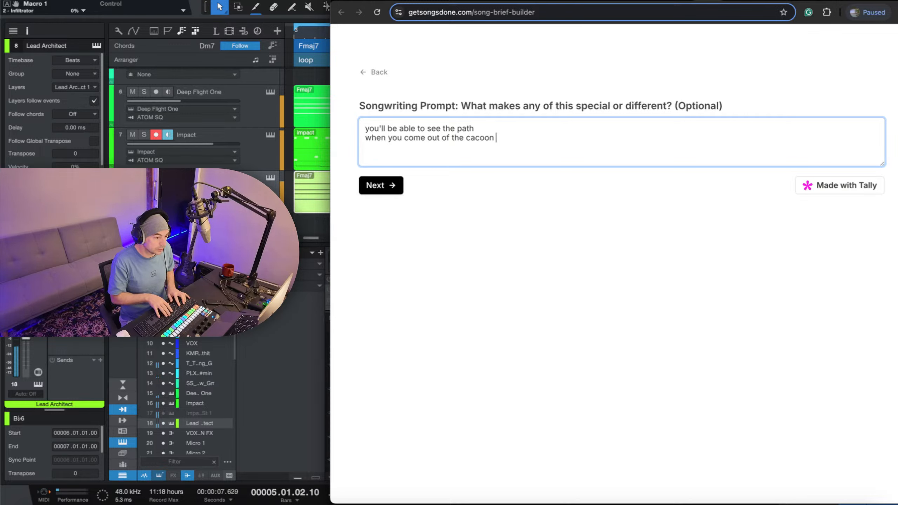
text(everyt)
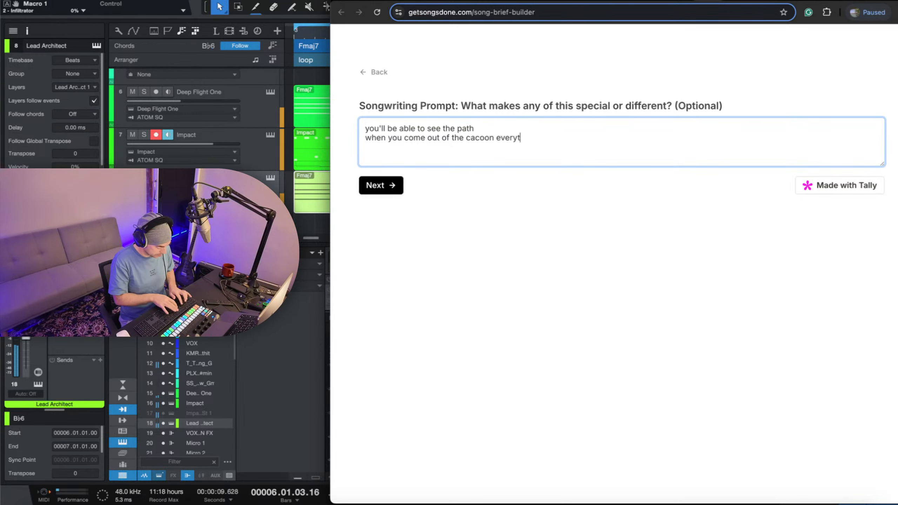
text(hing will be clear)
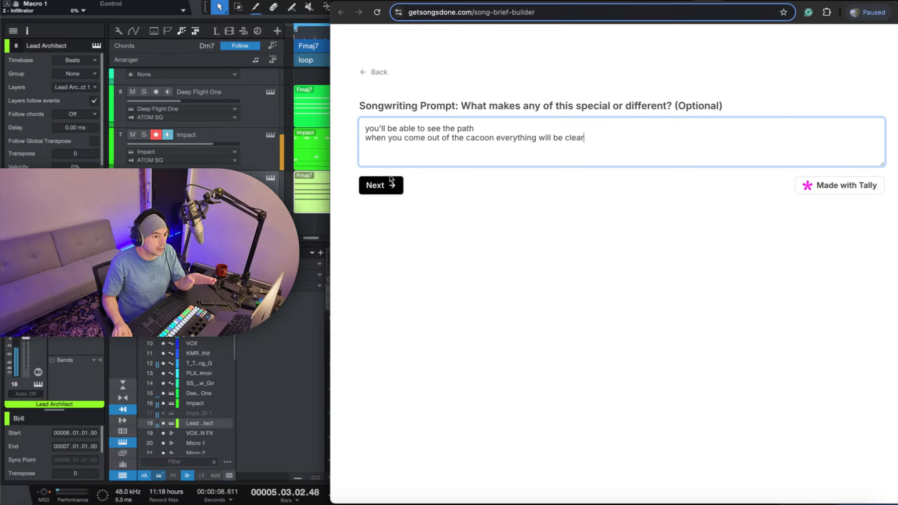
click(384, 185)
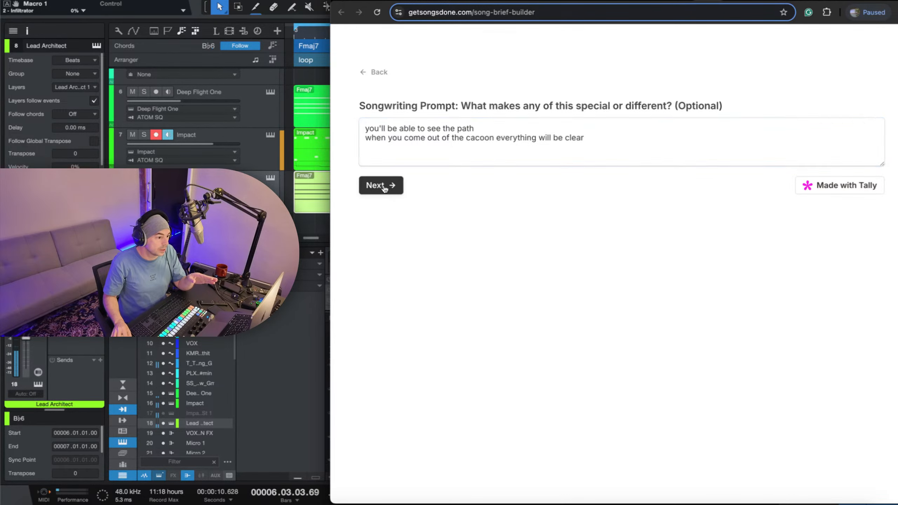
Read the prompt about how anything or anyone has changed or could change over time, including its verse or bridge hint.
click(630, 93)
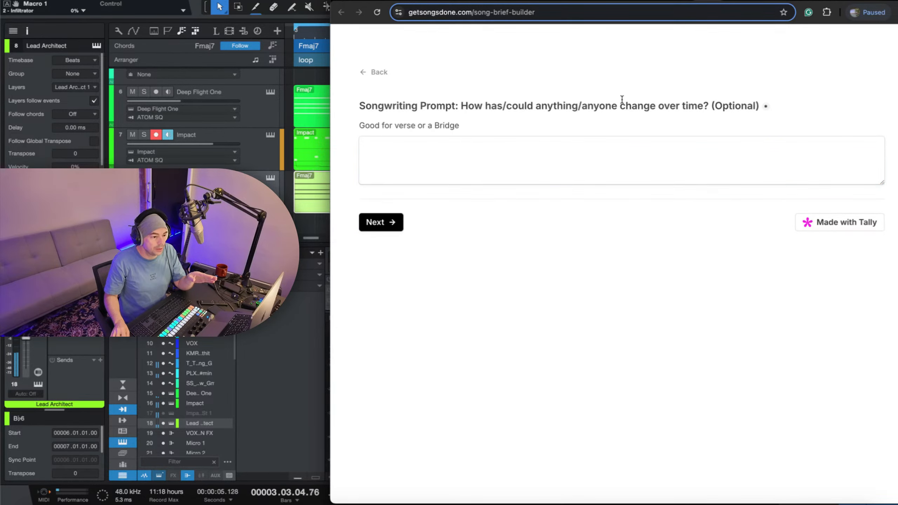
drag(620, 105, 658, 107)
click(613, 124)
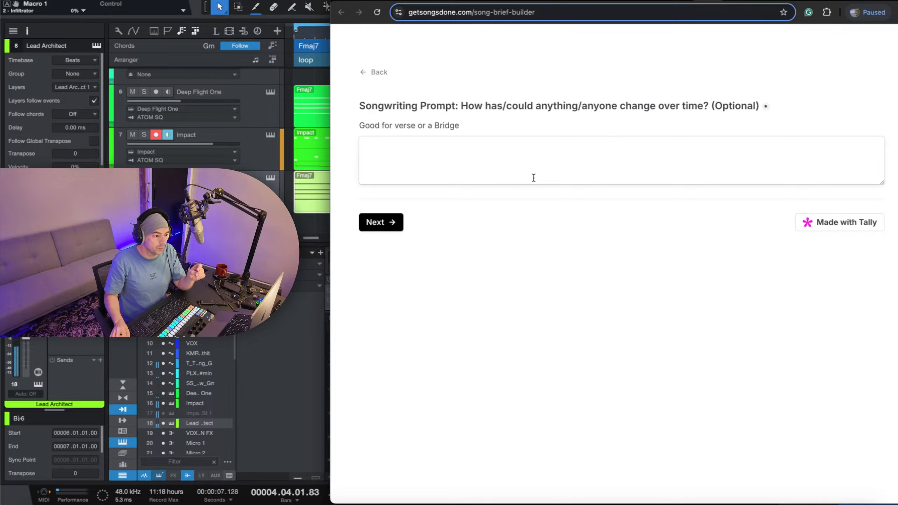
click(576, 167)
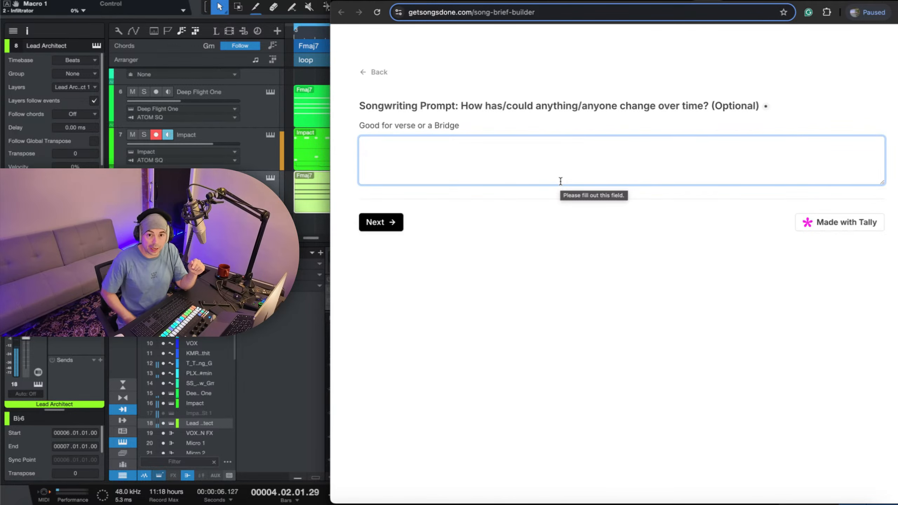
click(549, 123)
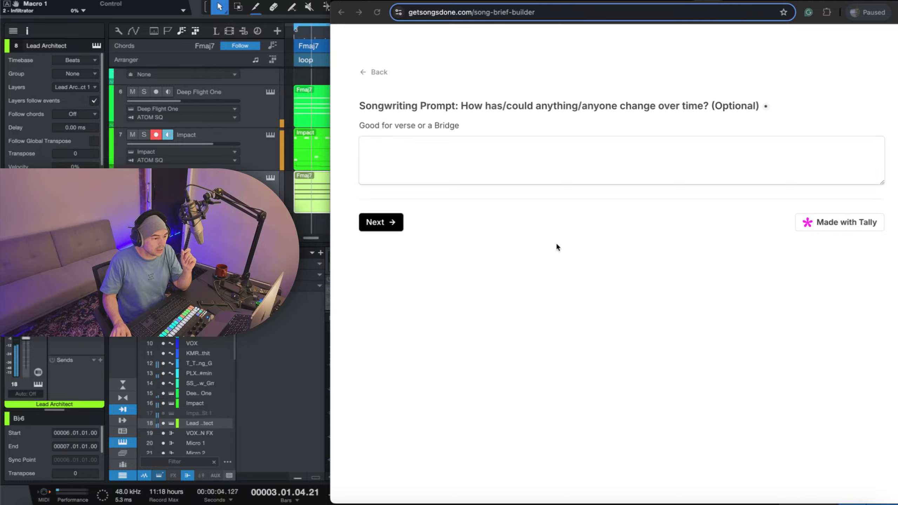
click(611, 128)
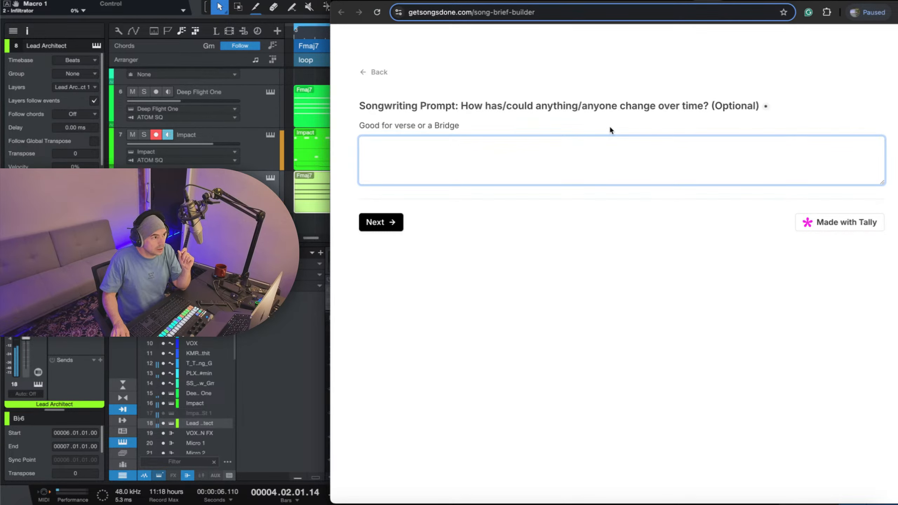
key(super+Tab)
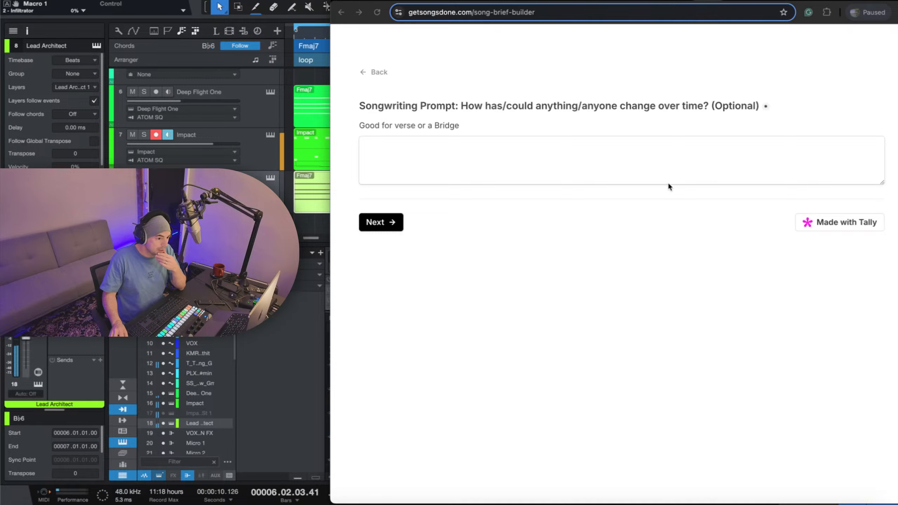
Enter "holding the weeds down" and "holding down the fort" as two lines answering the change-over-time prompt.
click(676, 166)
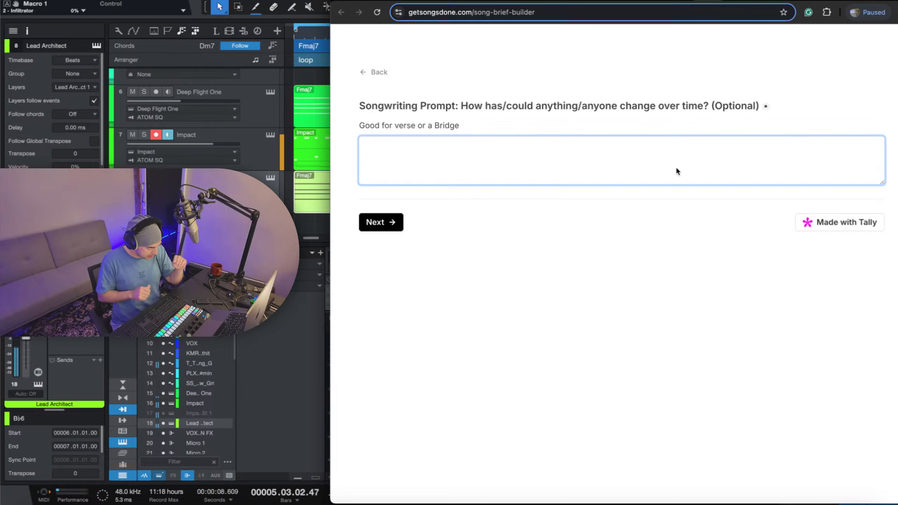
text(holdin)
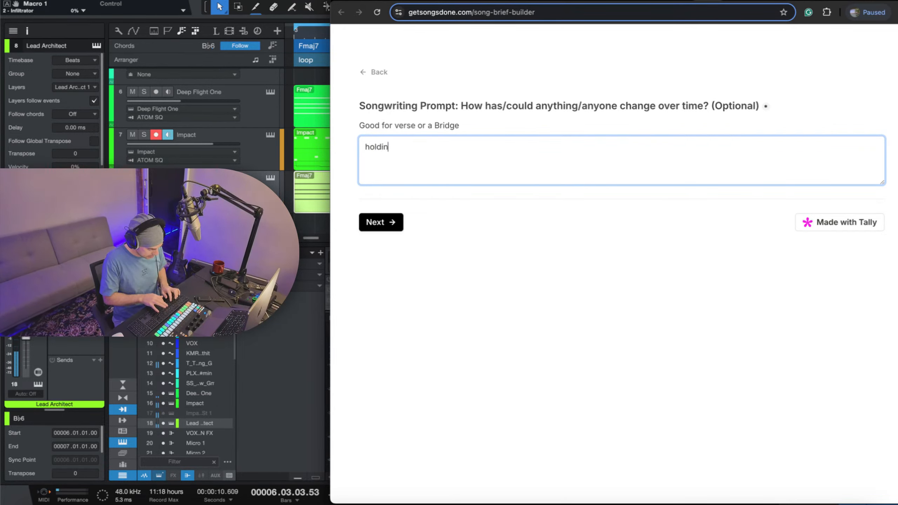
text(g the weeds)
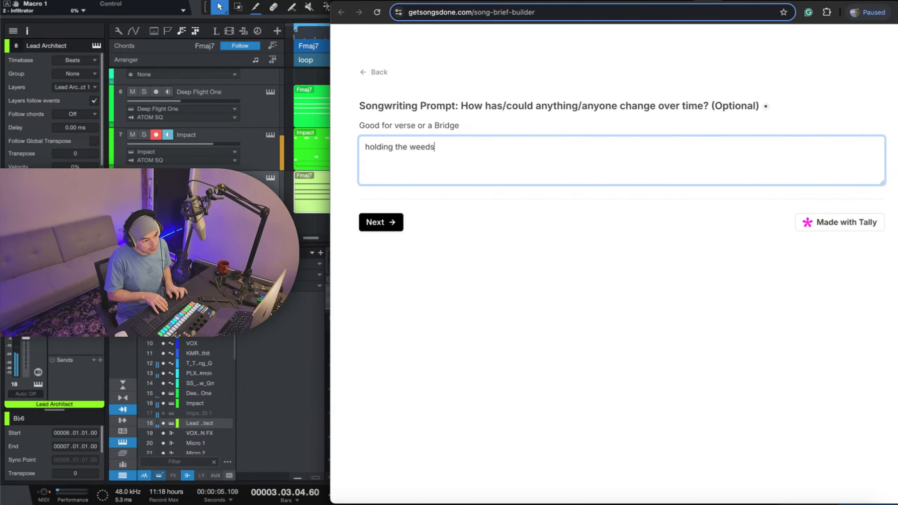
text( d)
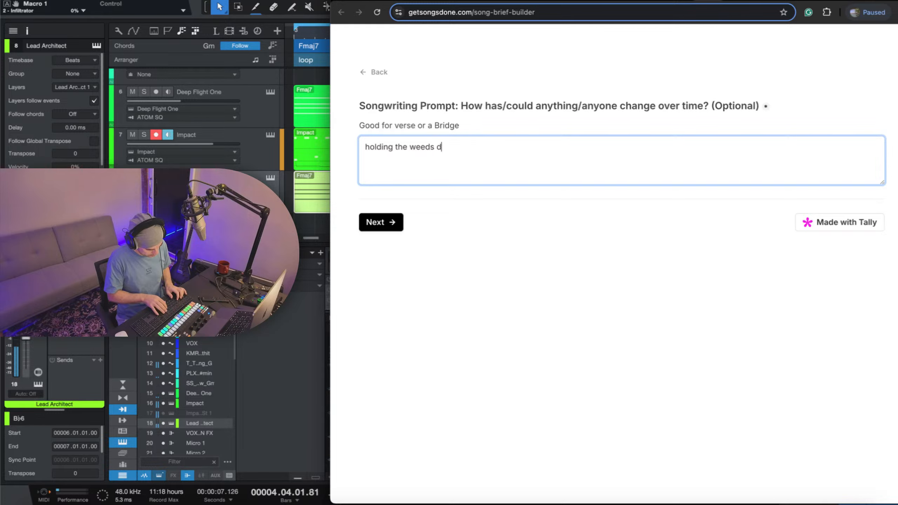
text(own)
key(Return)
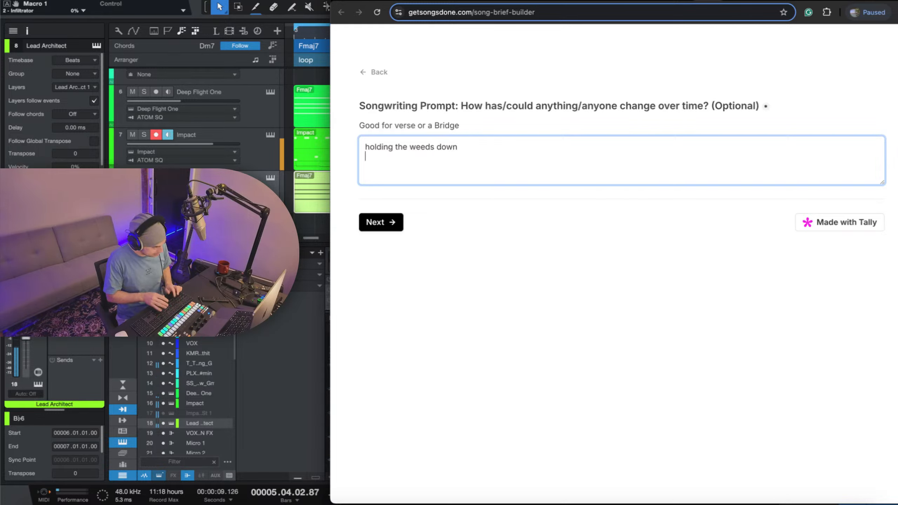
text(holding)
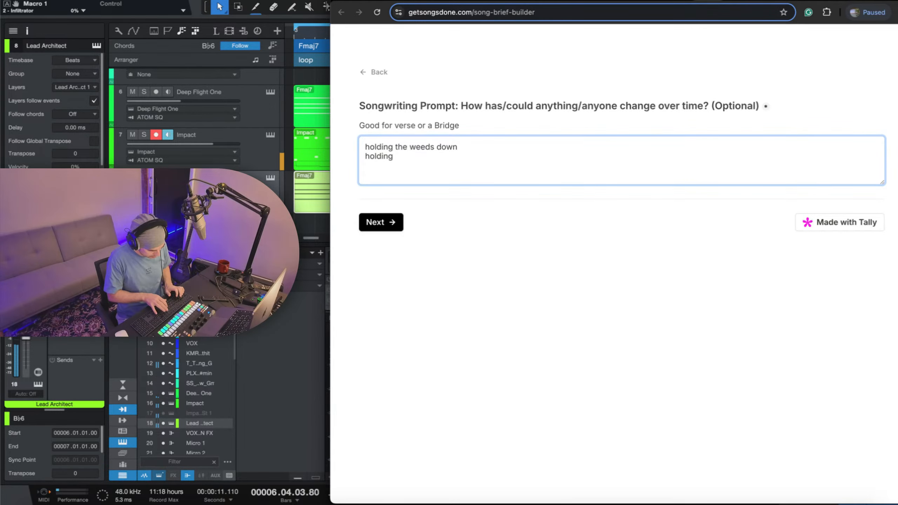
text( down the for)
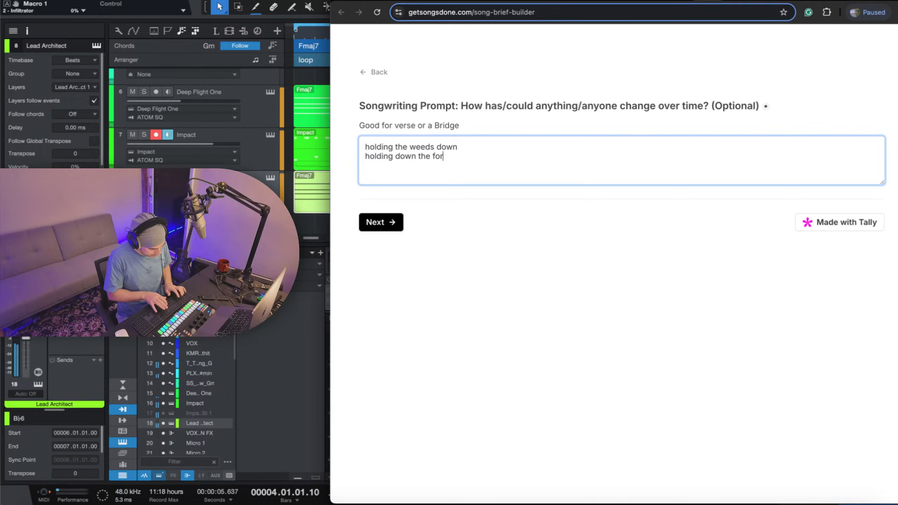
text(t)
key(Return)
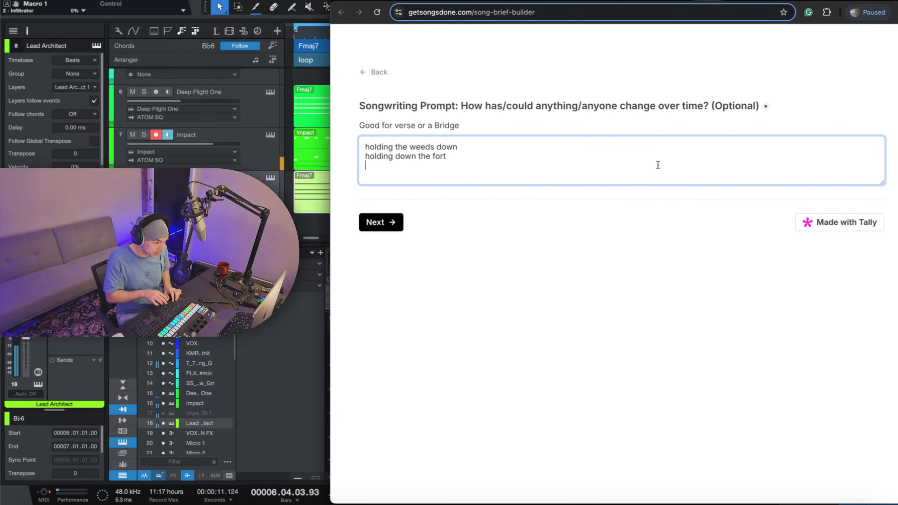
Leave a blank line, add "you don't always have to" to the answer, and continue to the following question.
key(Return)
text(you d)
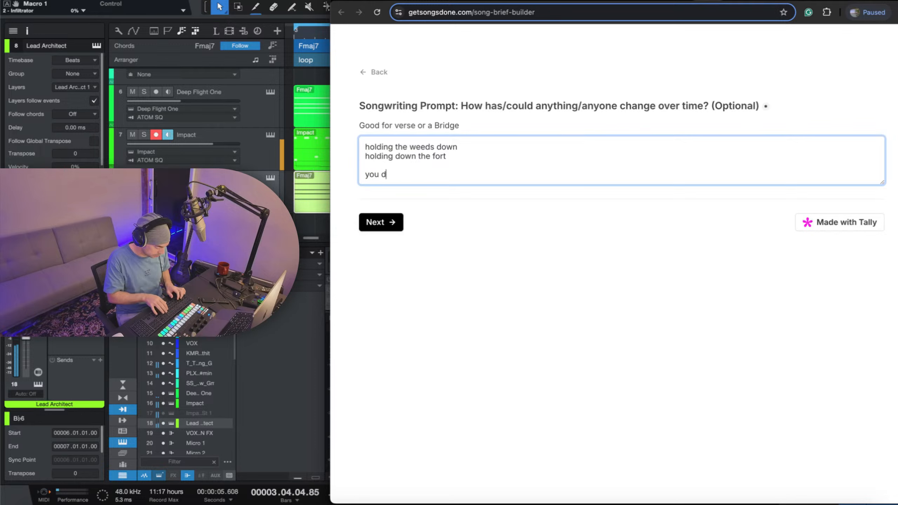
text(on't have to)
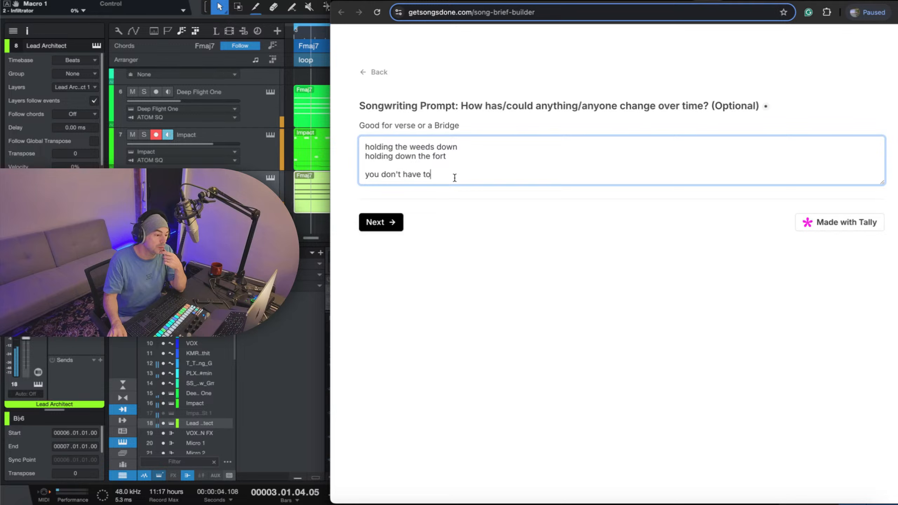
click(404, 174)
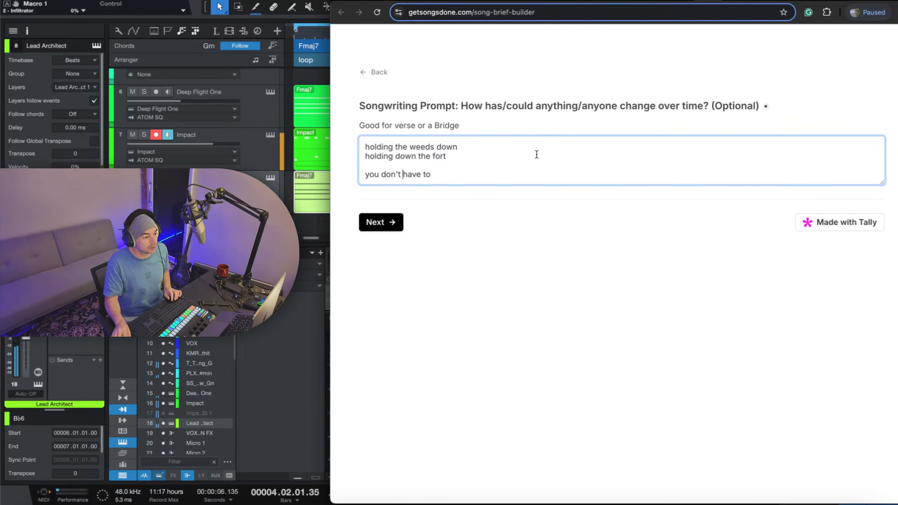
text(always)
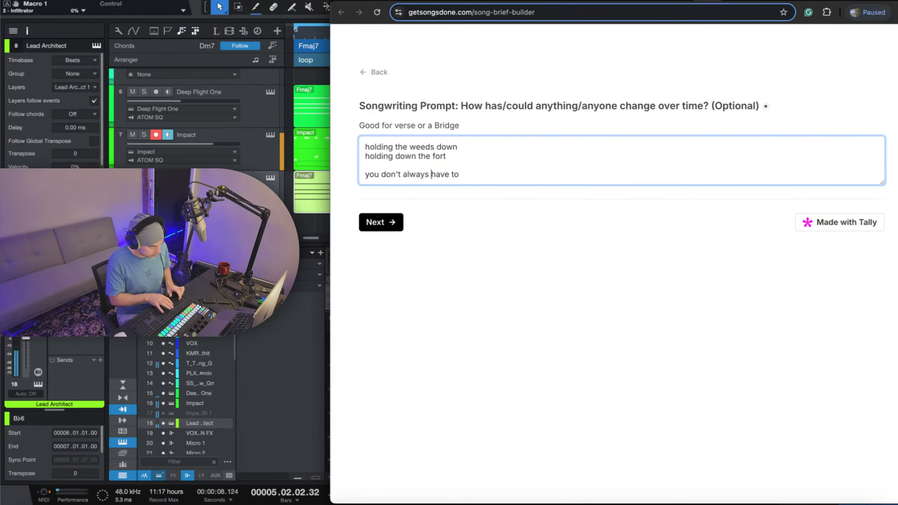
click(400, 227)
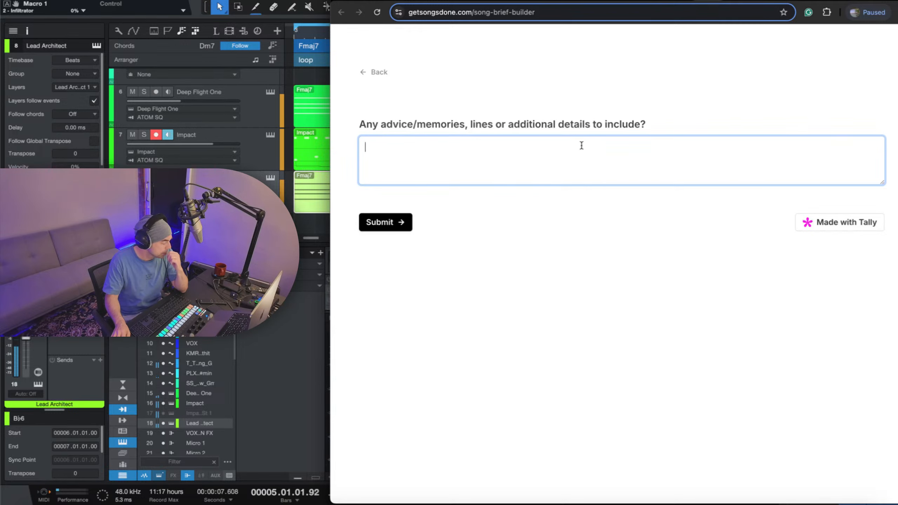
Enter "transforming" and "being stuck" on separate lines as the additional details to include.
text(t)
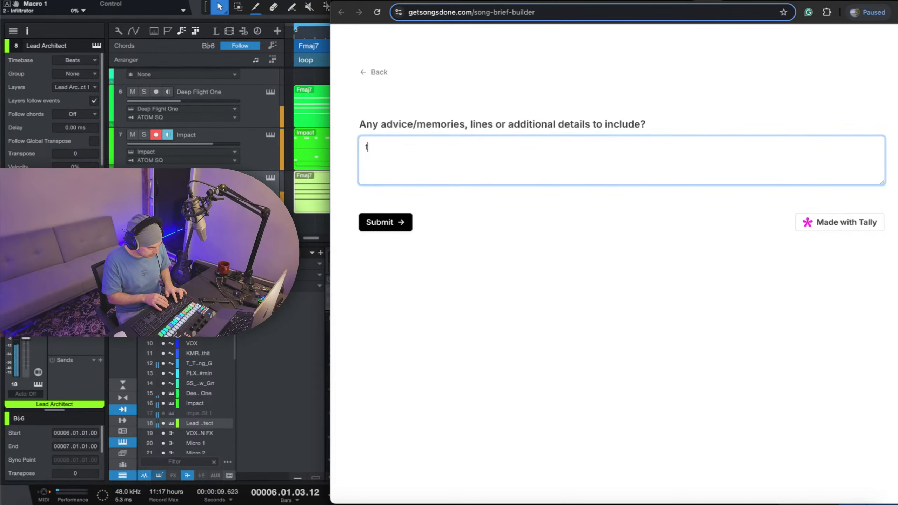
text(ransforming)
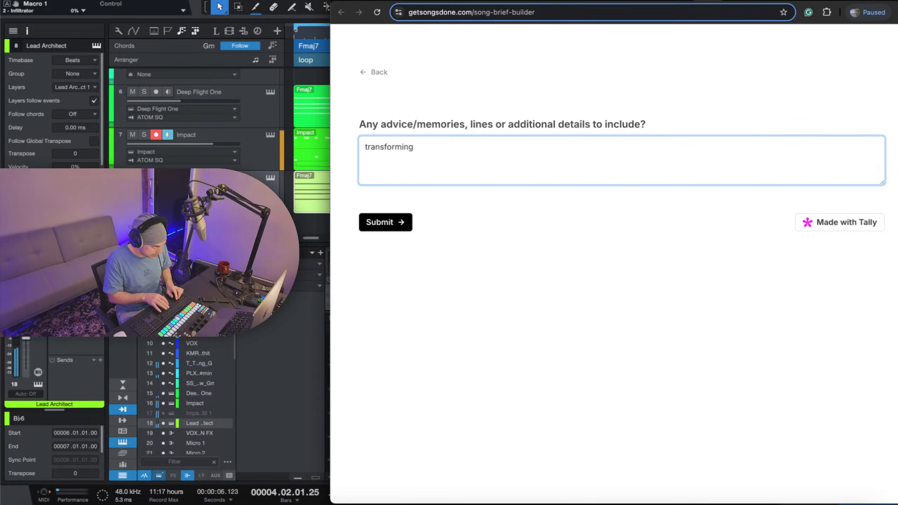
text(being stuc)
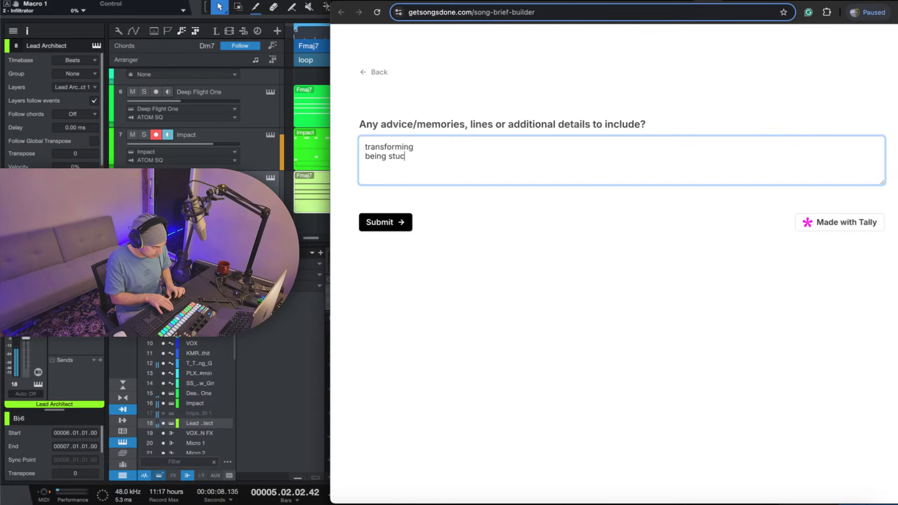
text(k,)
key(BackSpace)
key(Return)
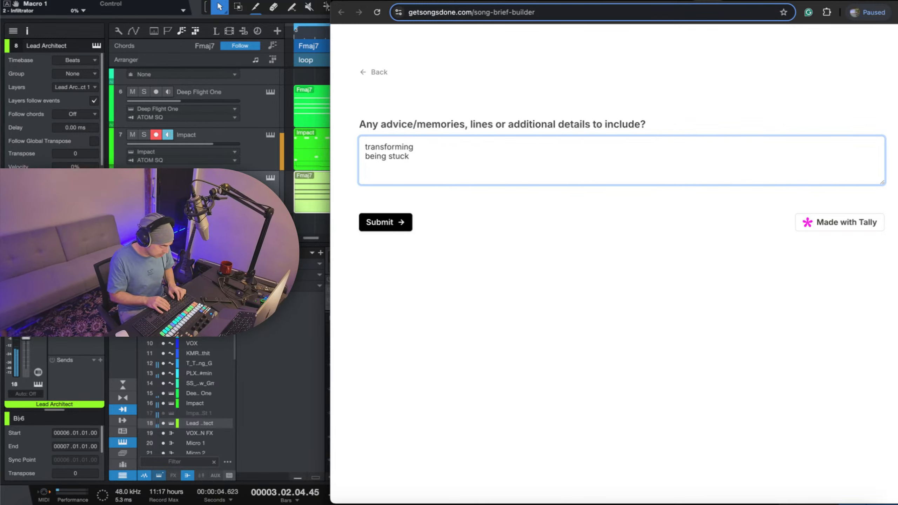
Add "flying/being the best version yourself" as the third line of the additional details and submit the form.
text(flying)
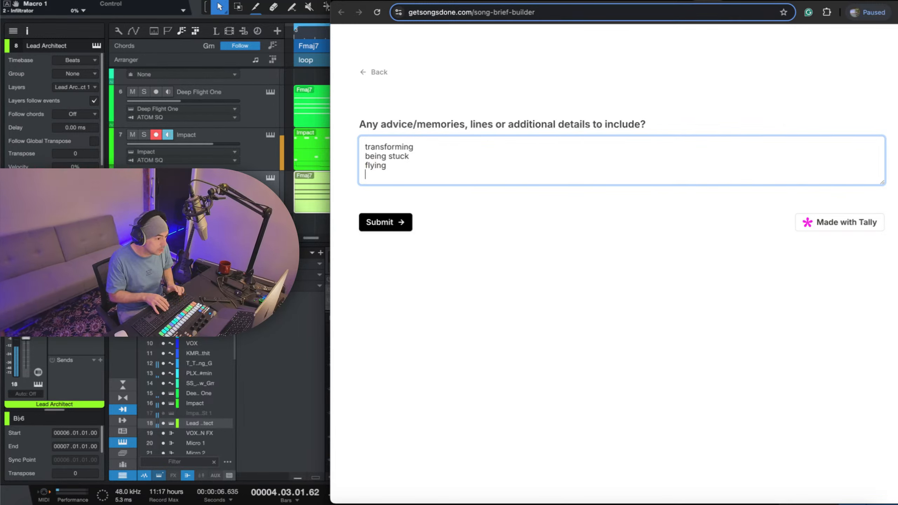
key(Return)
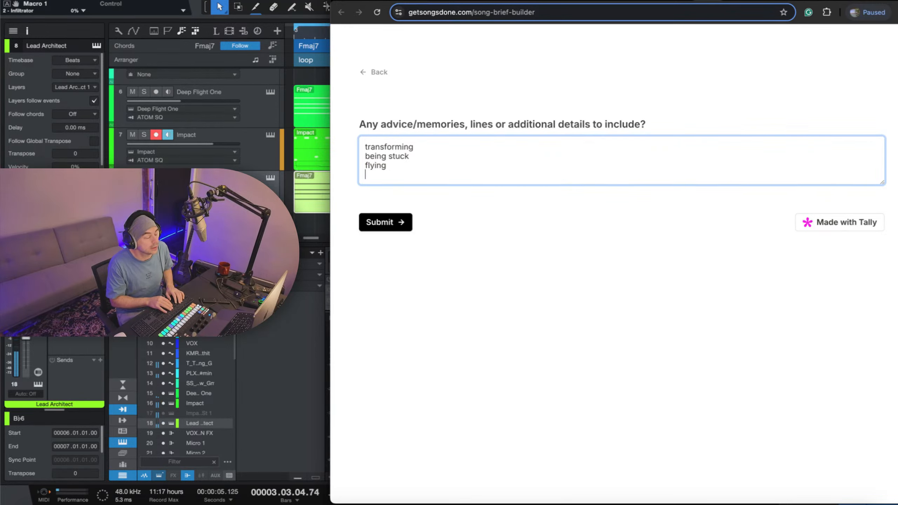
key(BackSpace)
text(/)
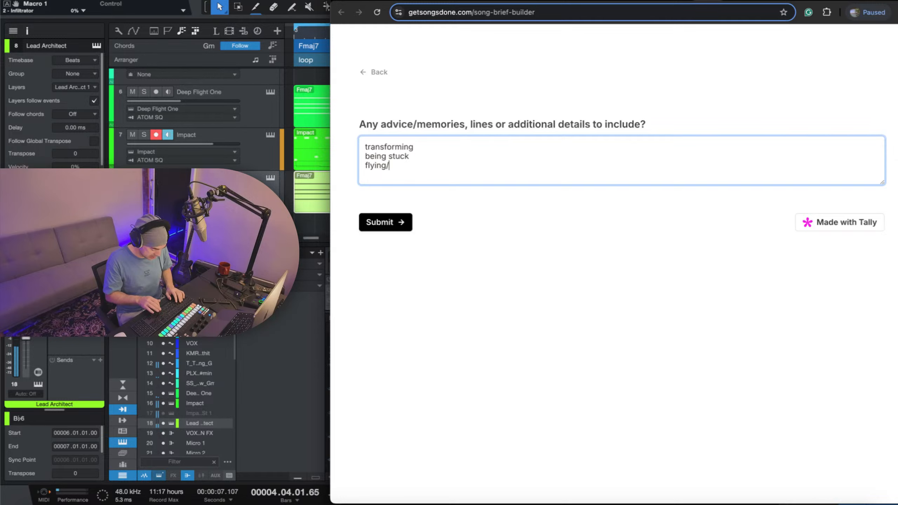
text(being the )
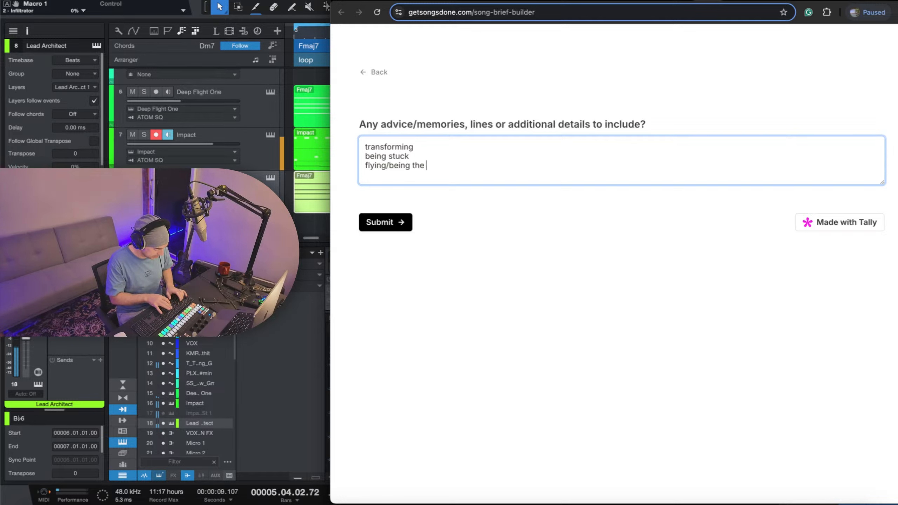
text(best ver)
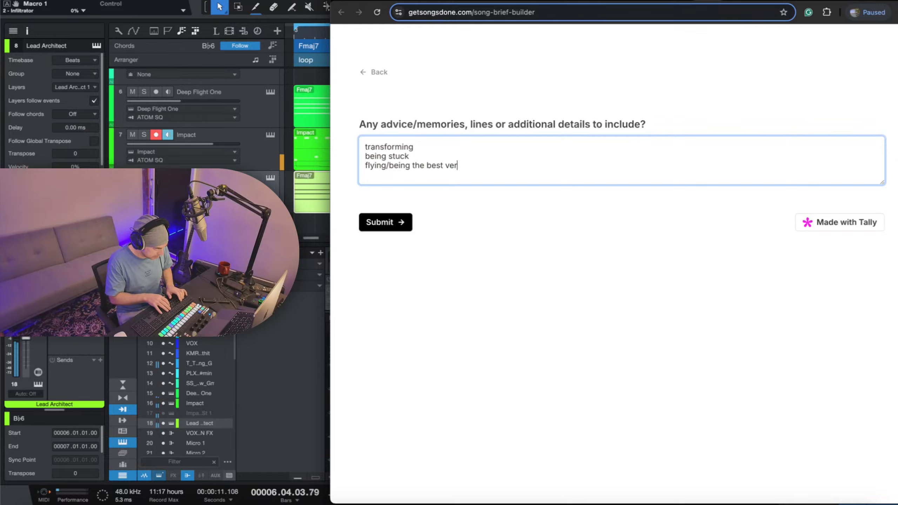
text(sion yo)
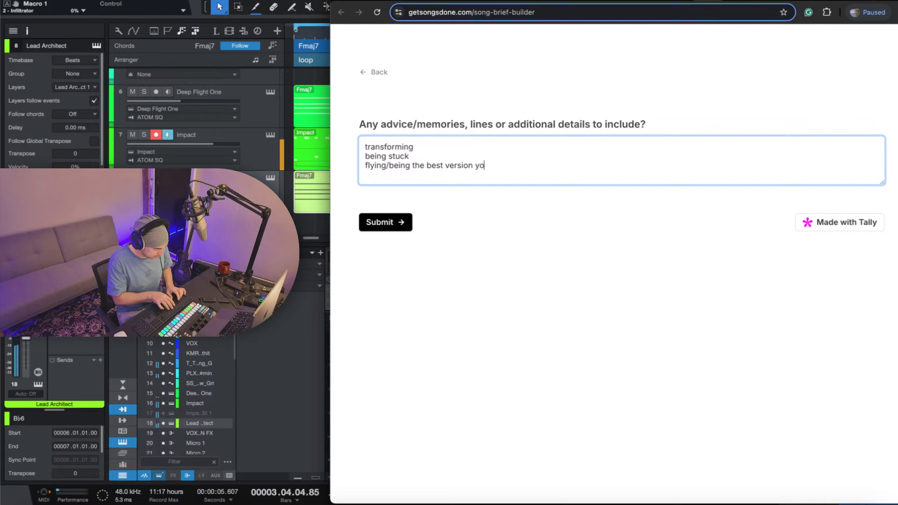
text(urself)
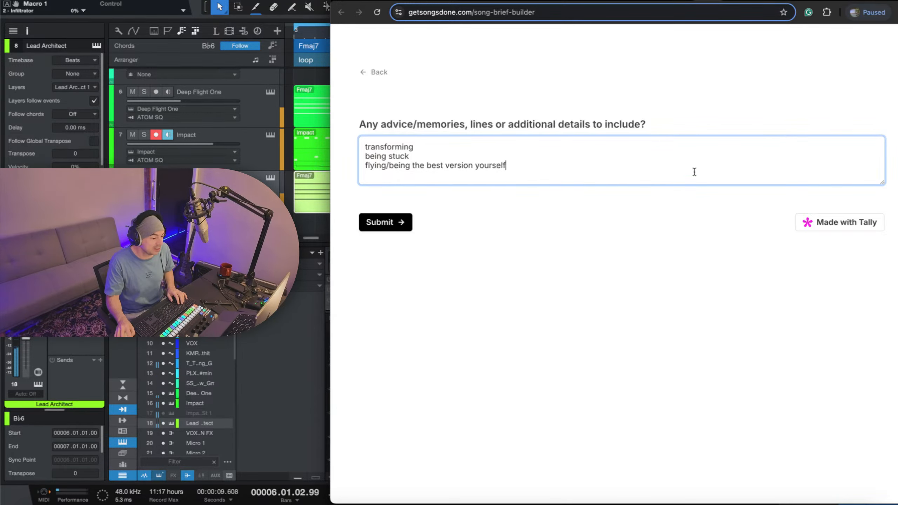
drag(652, 159, 469, 167)
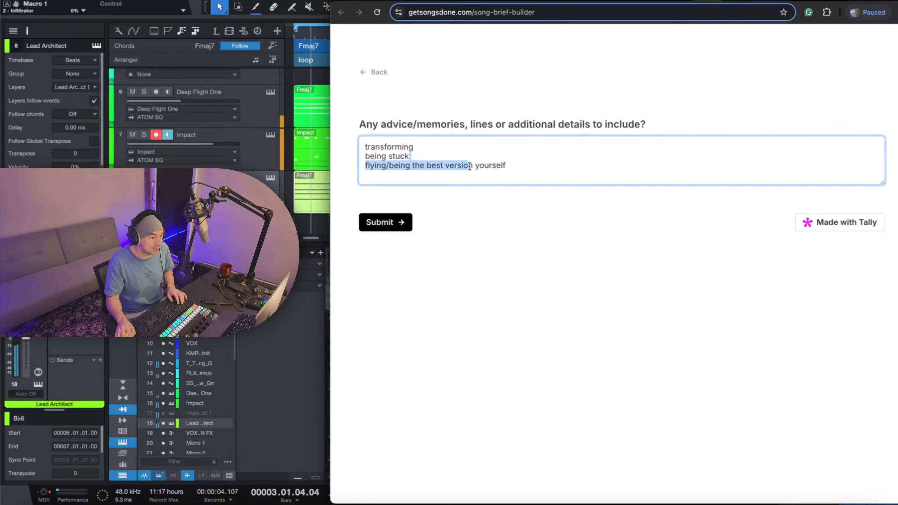
click(528, 165)
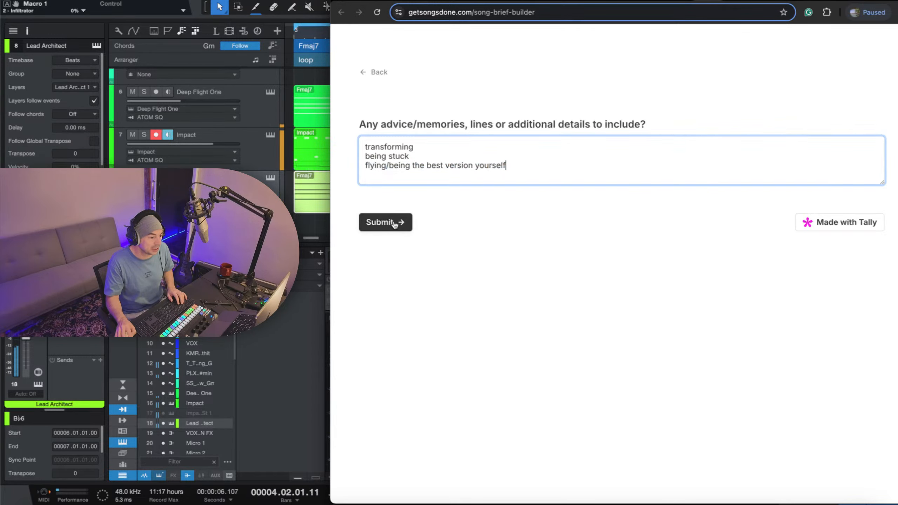
click(394, 225)
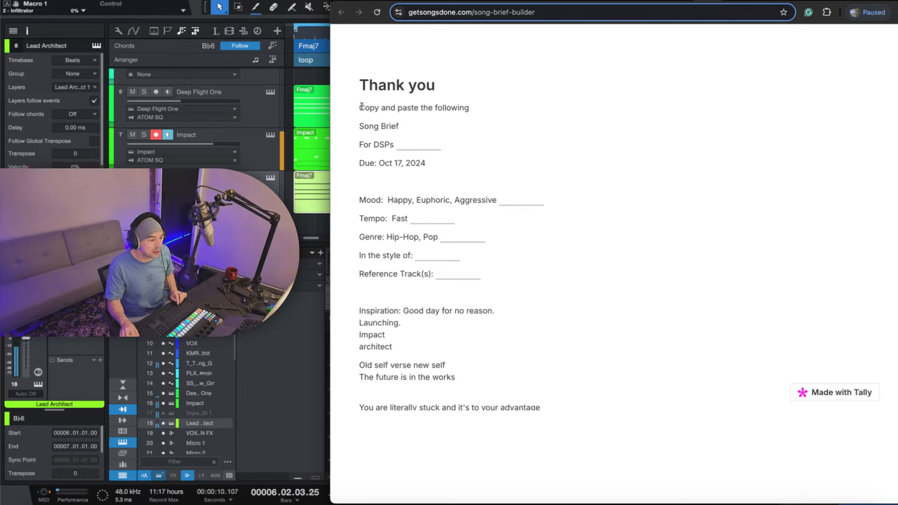
Select the generated song brief from "Copy and paste the following" through the last line of the extras to include.
drag(379, 111, 650, 310)
scroll(640, 307, down, 7)
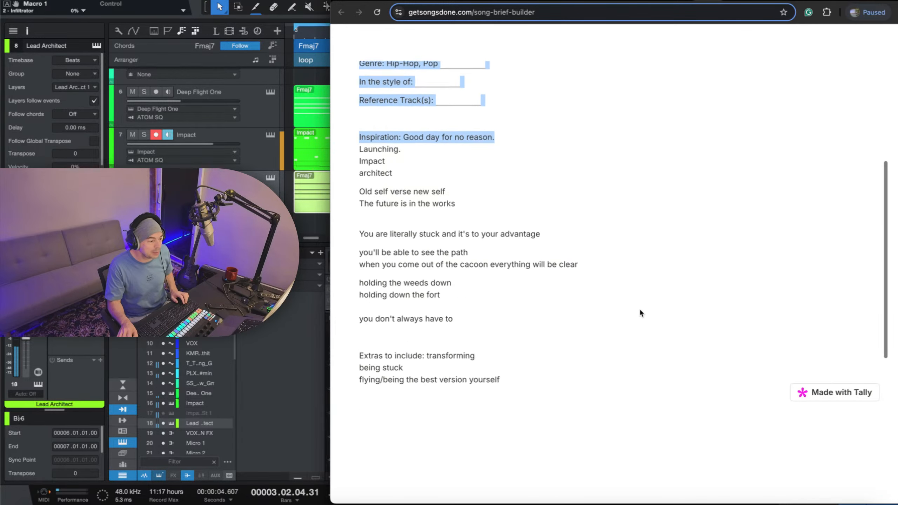
shift+click(568, 287)
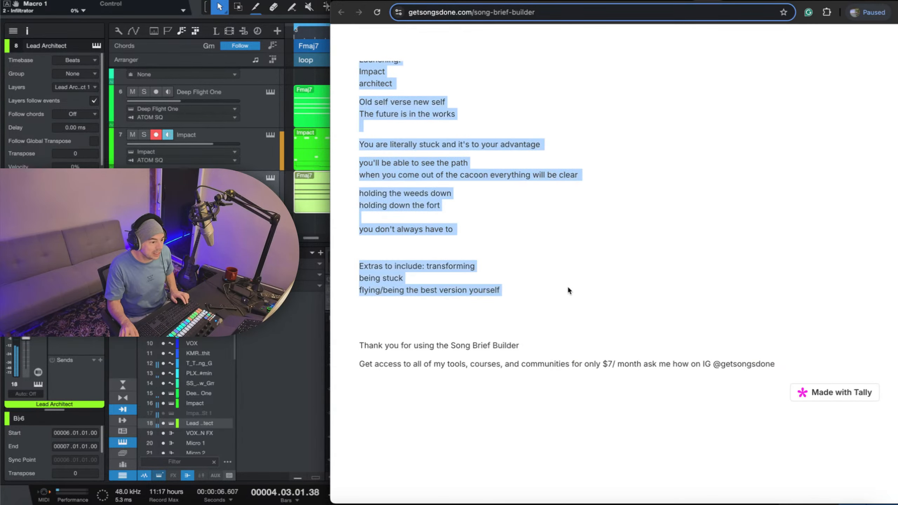
scroll(568, 287, up, 7)
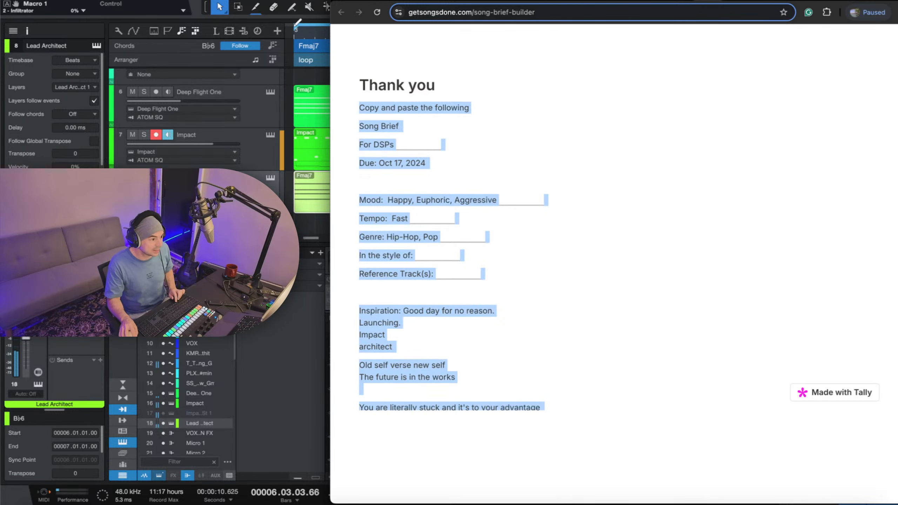
Switch to Notion and create a new page titled "Transfomorphing".
key(super+Tab)
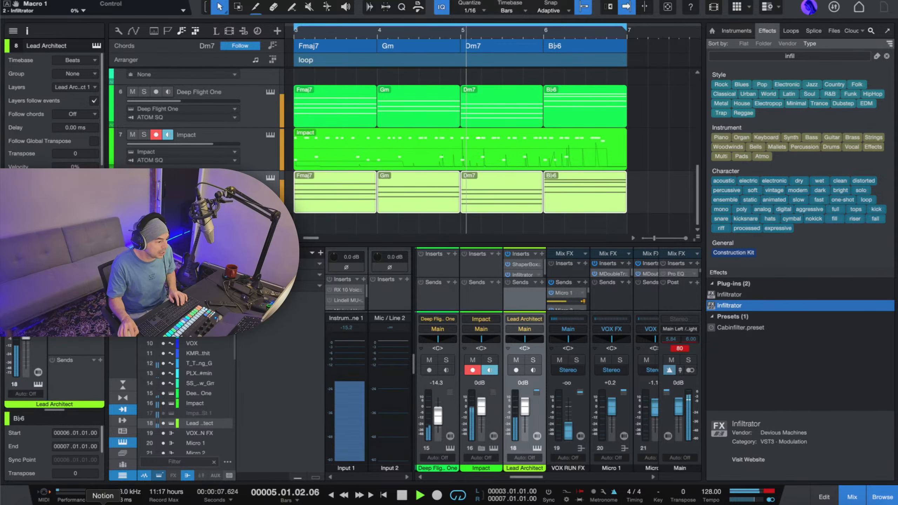
click(102, 503)
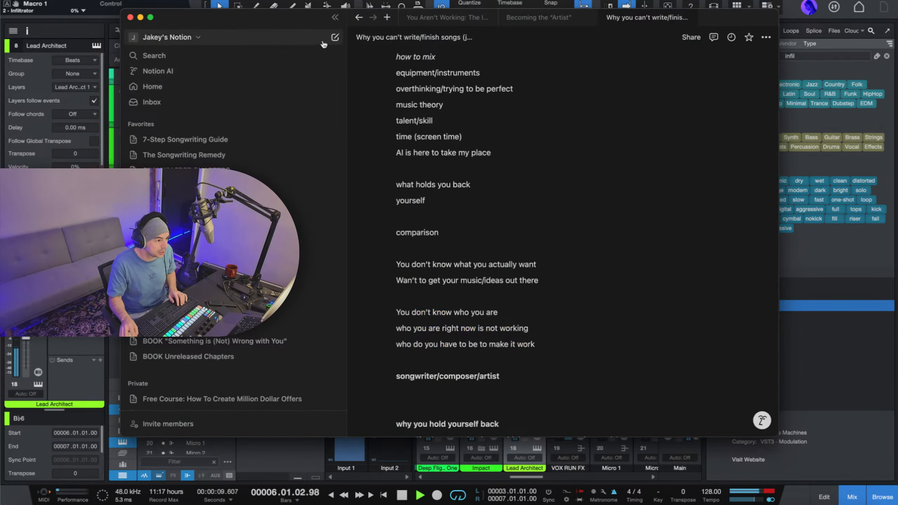
click(335, 37)
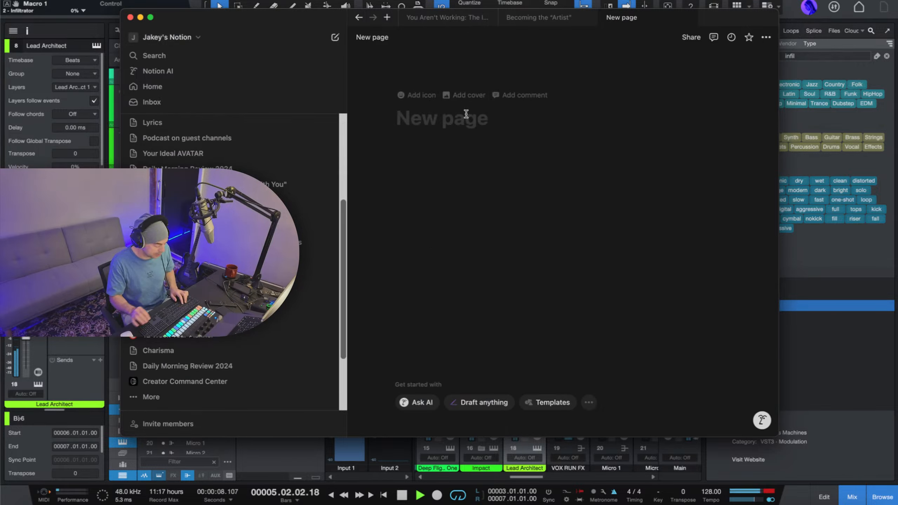
text(Transfom)
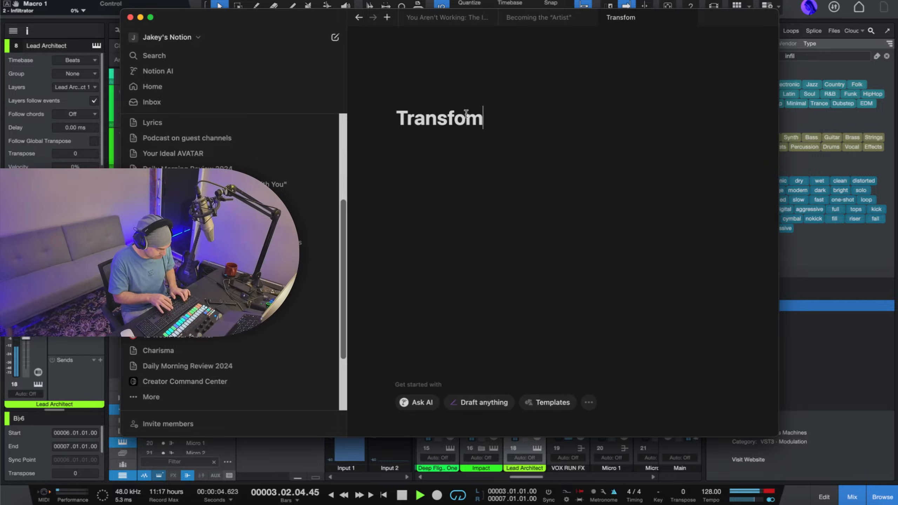
text(orphing)
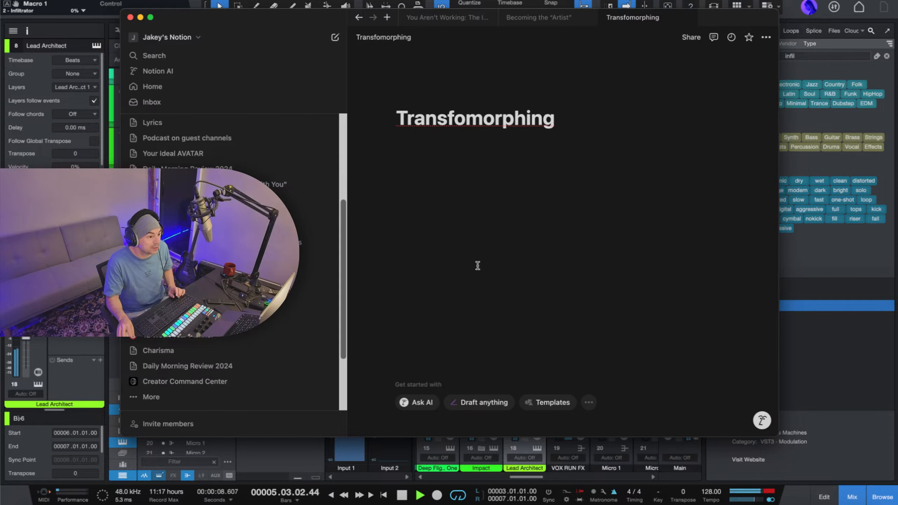
Paste the copied song brief into the body of the "Transfomorphing" page below its title.
click(477, 145)
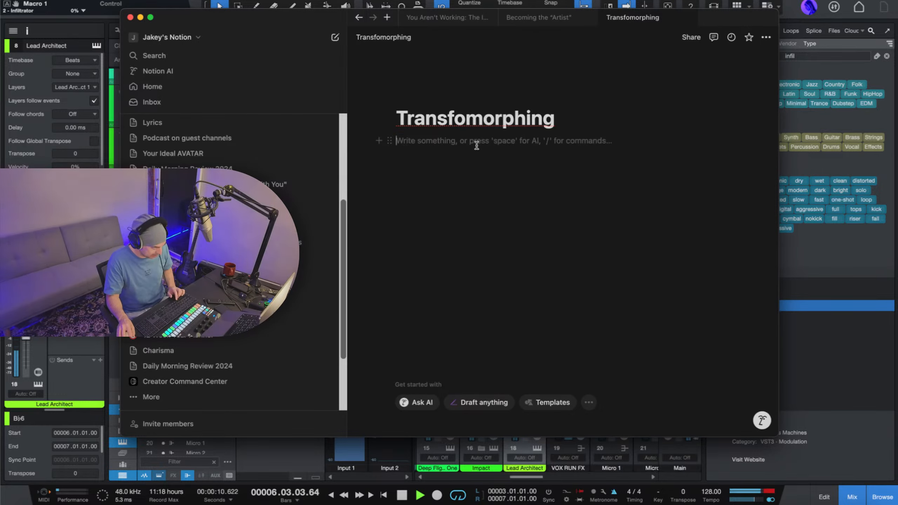
key(super+v)
scroll(662, 240, down, 5)
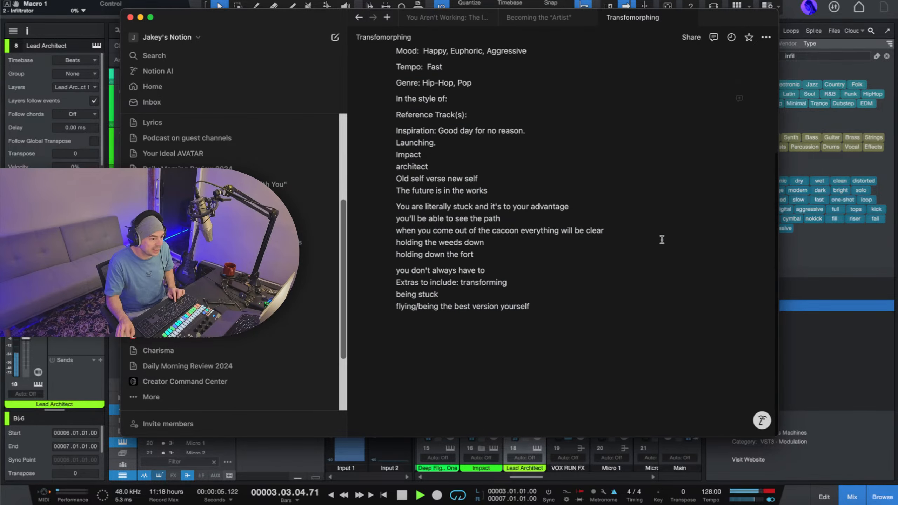
scroll(515, 270, up, 5)
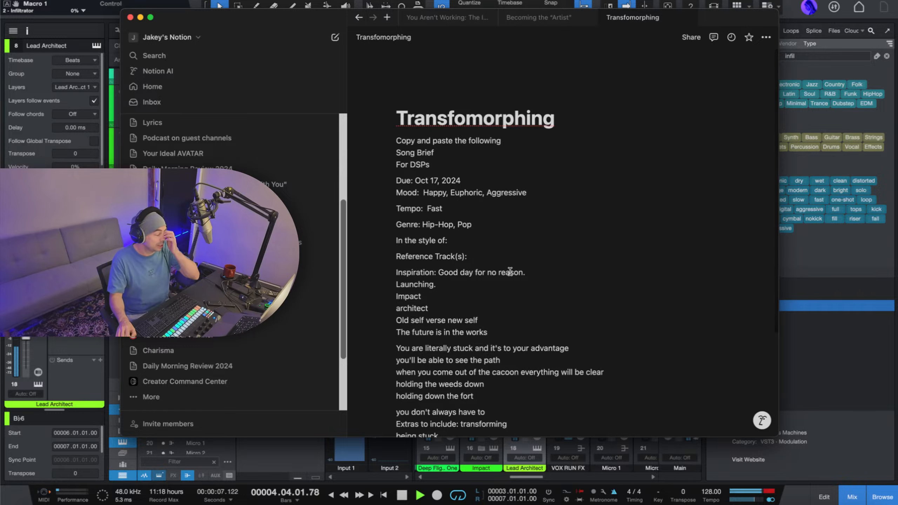
Read through the inspiration lines and the extras to include in the pasted song brief.
scroll(556, 265, down, 5)
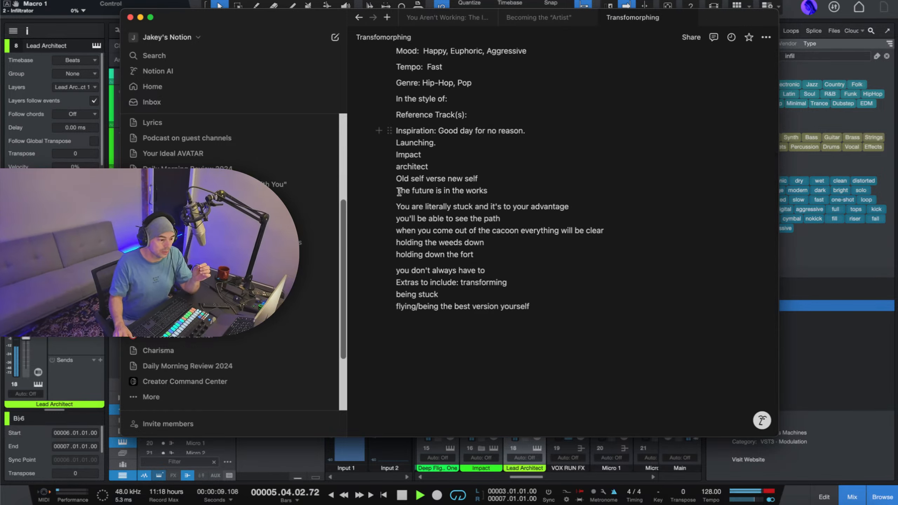
drag(405, 173, 445, 207)
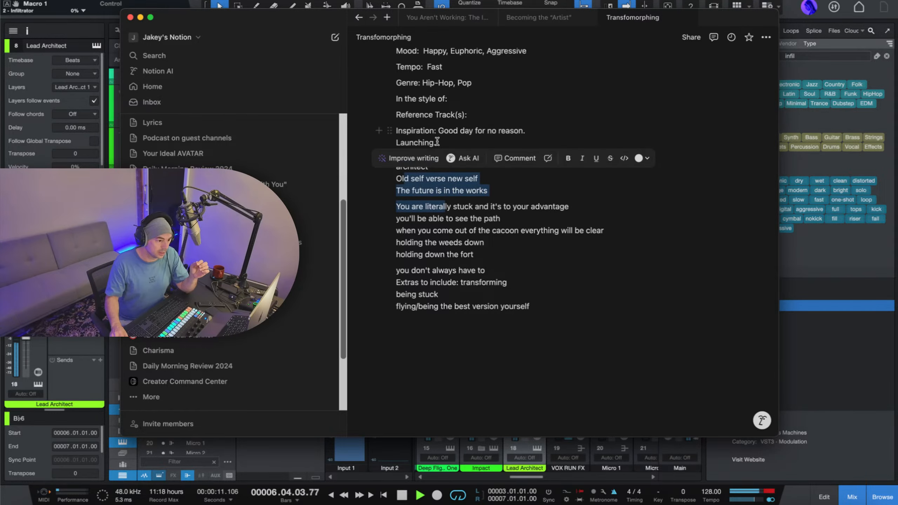
click(439, 130)
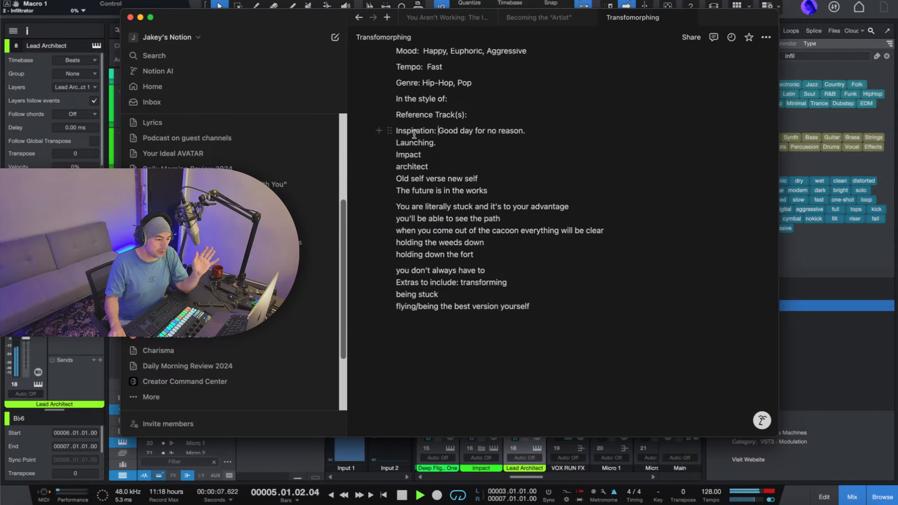
triple_click(432, 208)
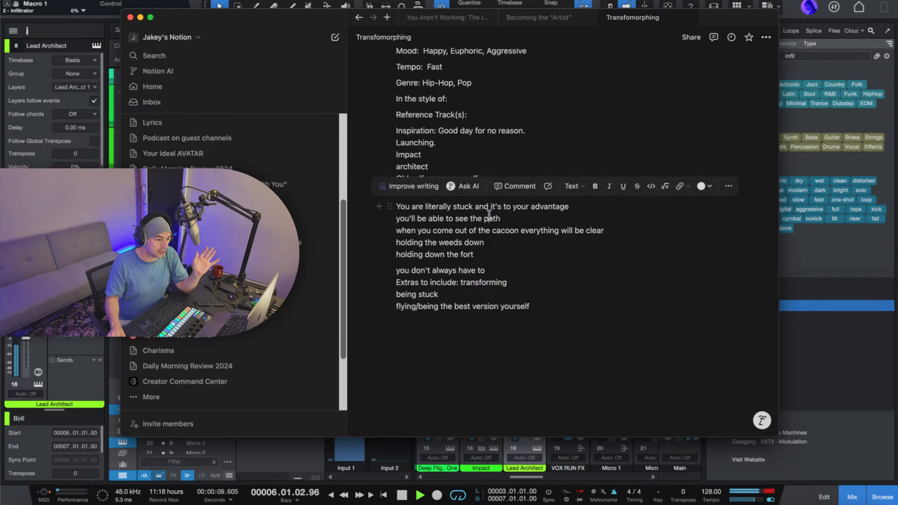
click(543, 229)
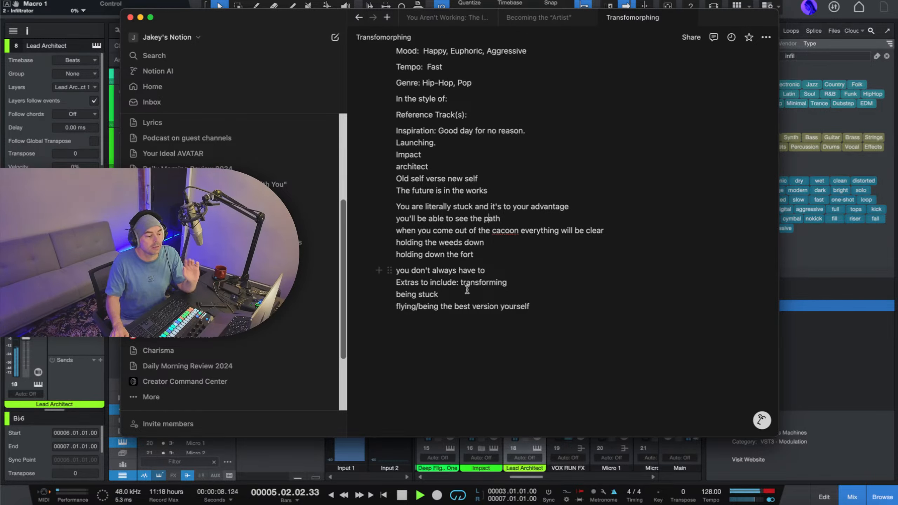
Add a "LYRICS:" line below the end of the song brief, with an empty line under it for writing.
click(557, 310)
key(Return)
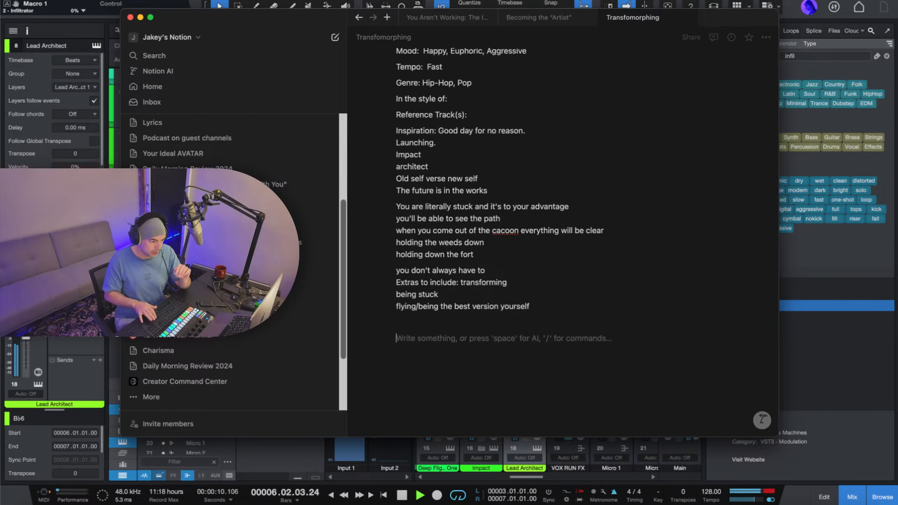
text(LYRICS:)
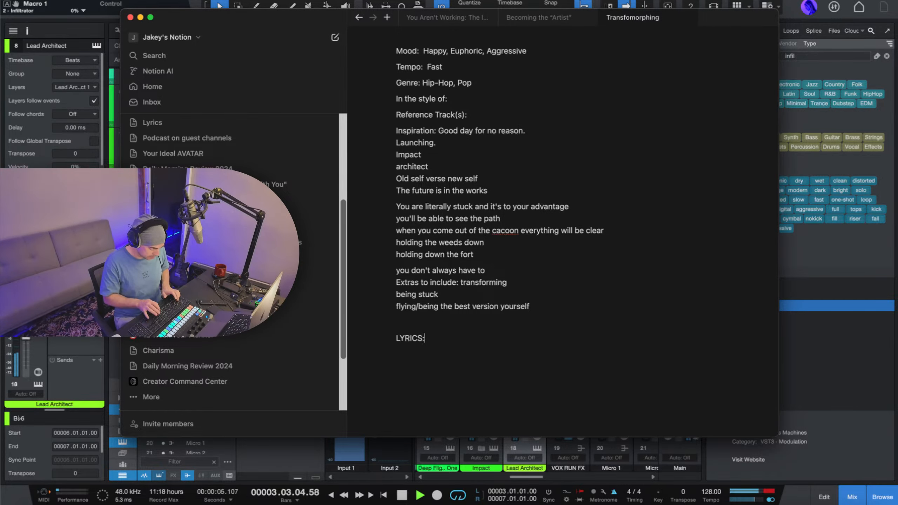
key(Return)
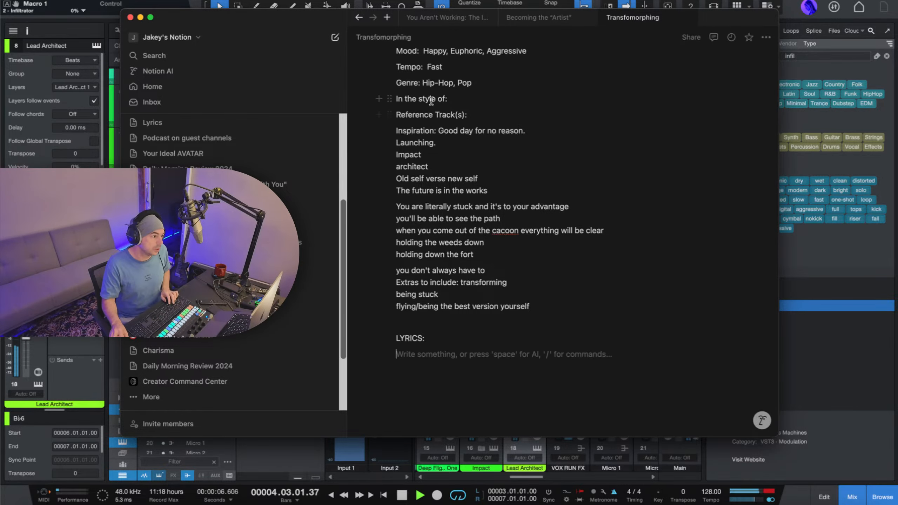
Move the Notion window off this screen to switch back to the Studio One arrangement.
drag(246, 22, 897, 1)
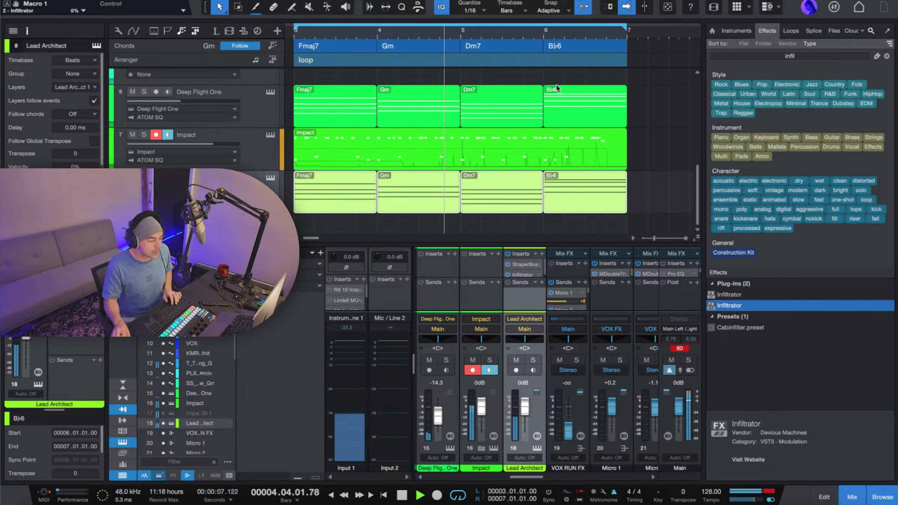
scroll(383, 33, down, 2)
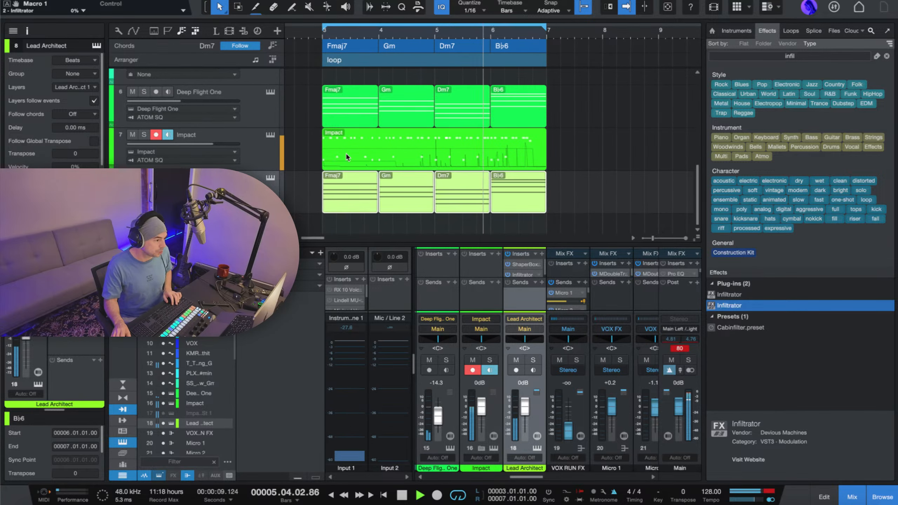
scroll(355, 153, up, 2)
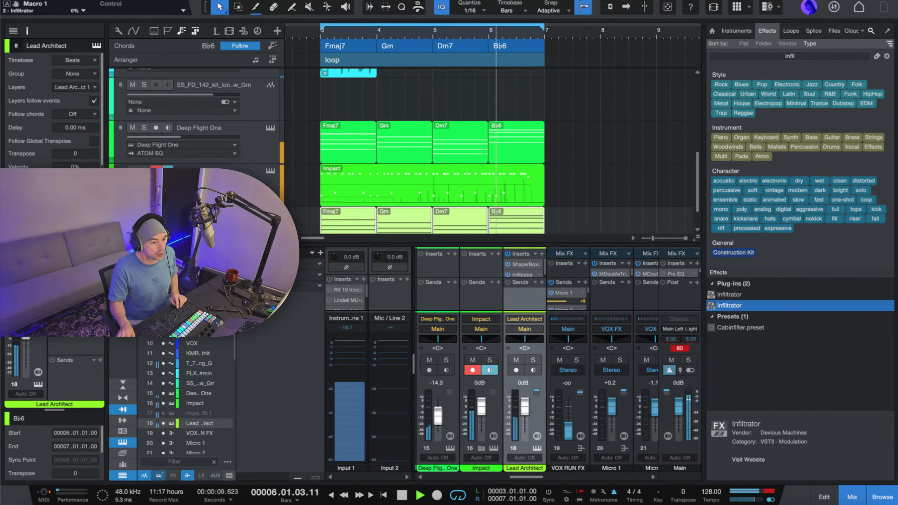
click(767, 6)
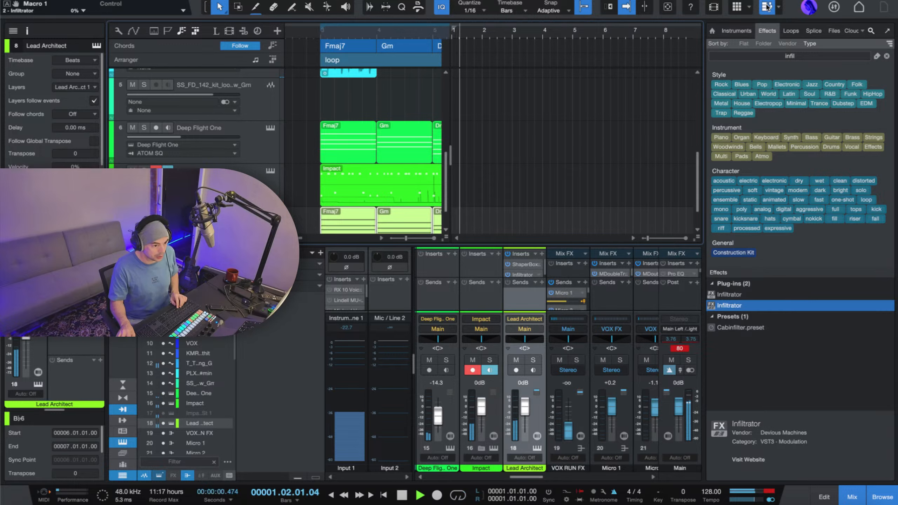
click(766, 6)
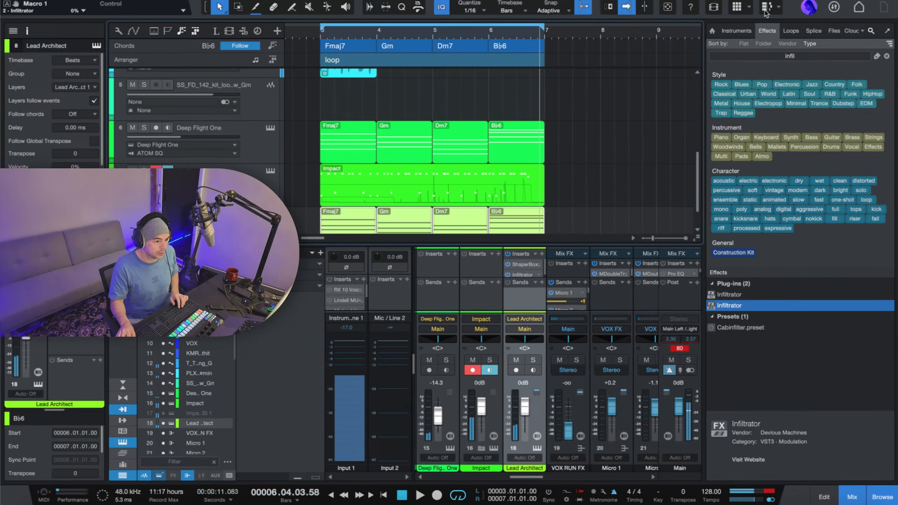
click(767, 7)
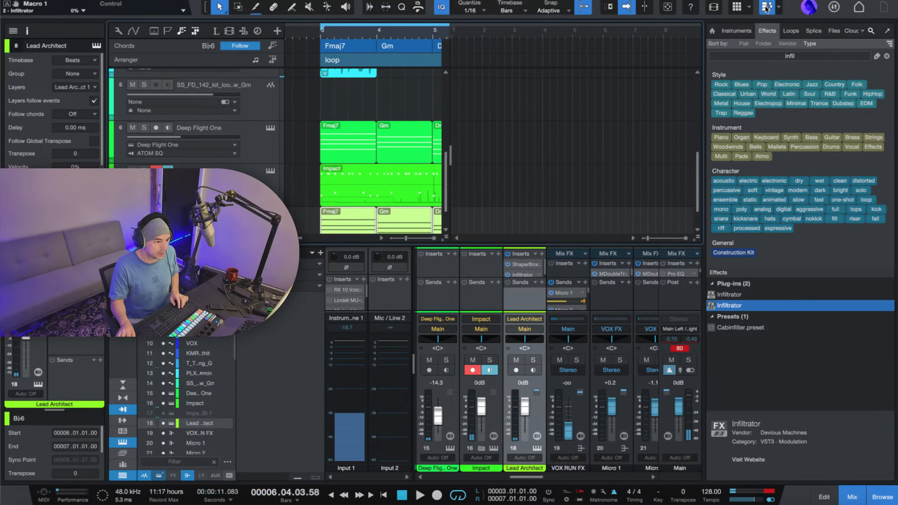
scroll(603, 127, up, 5)
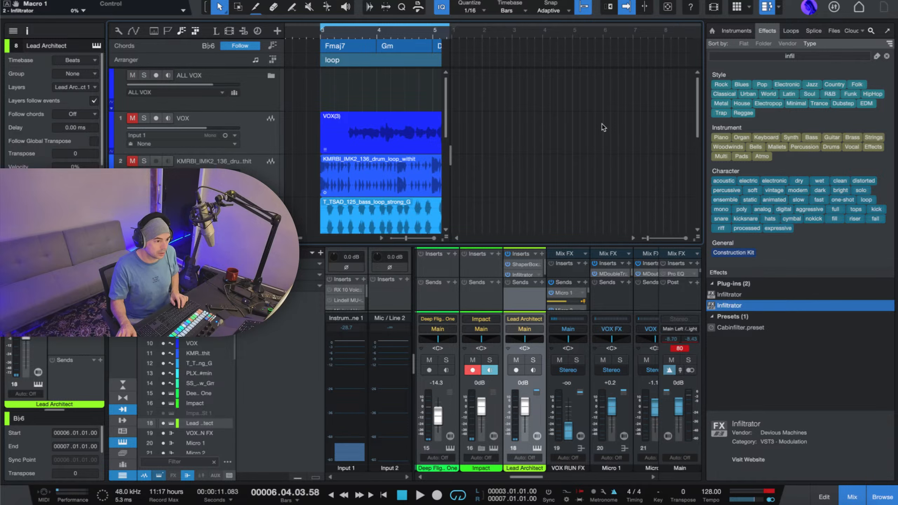
scroll(602, 127, down, 3)
click(766, 7)
click(780, 7)
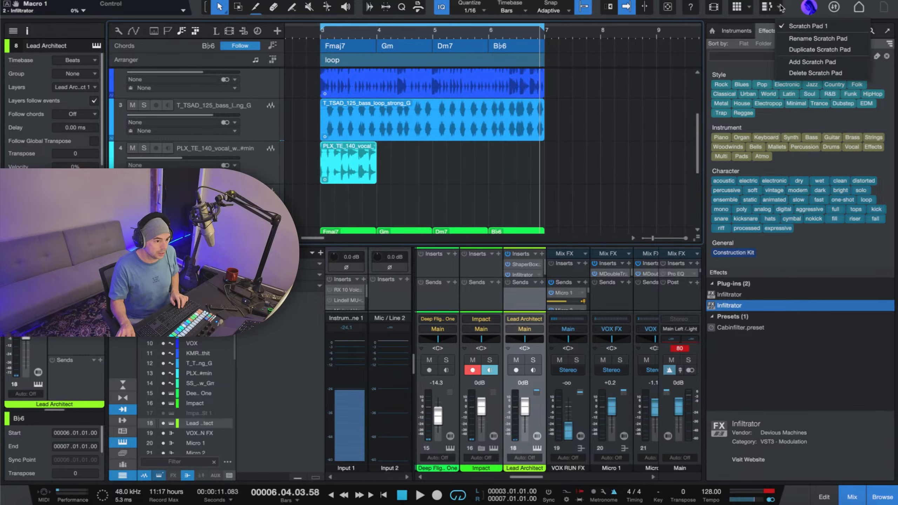
click(780, 7)
Show the Launcher beside the arrangement, clear the Browser's search, and detach the Browser and move it off this screen.
click(738, 8)
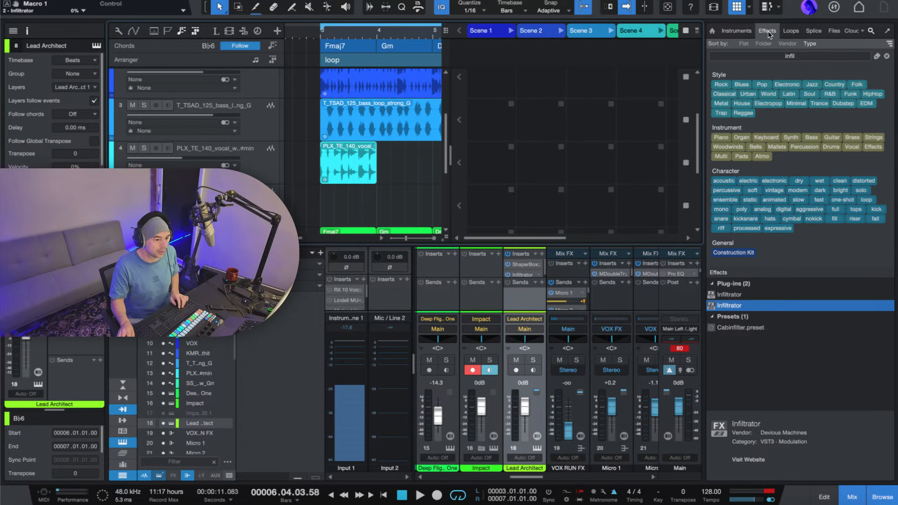
click(872, 31)
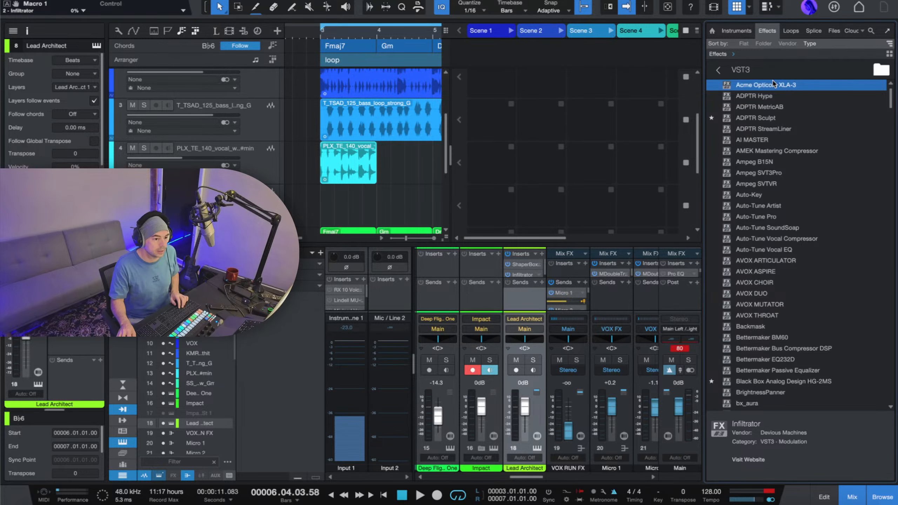
drag(705, 97, 769, 98)
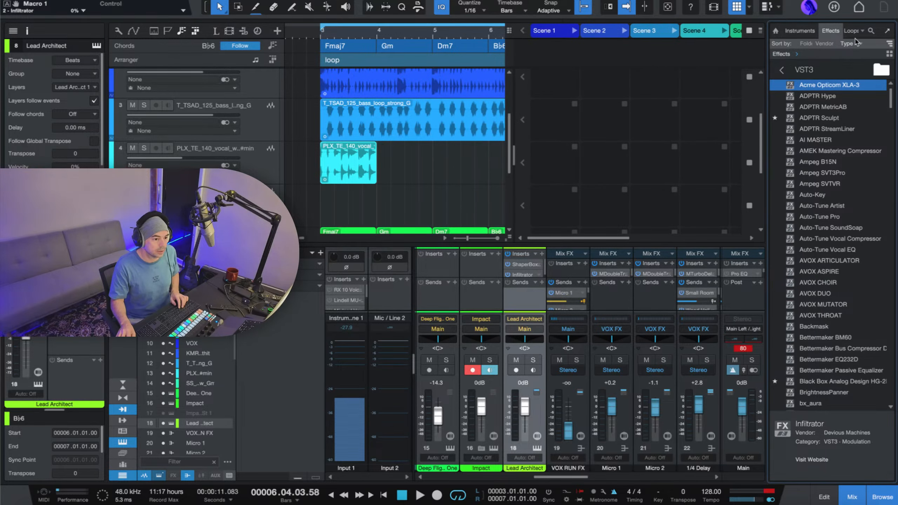
click(888, 31)
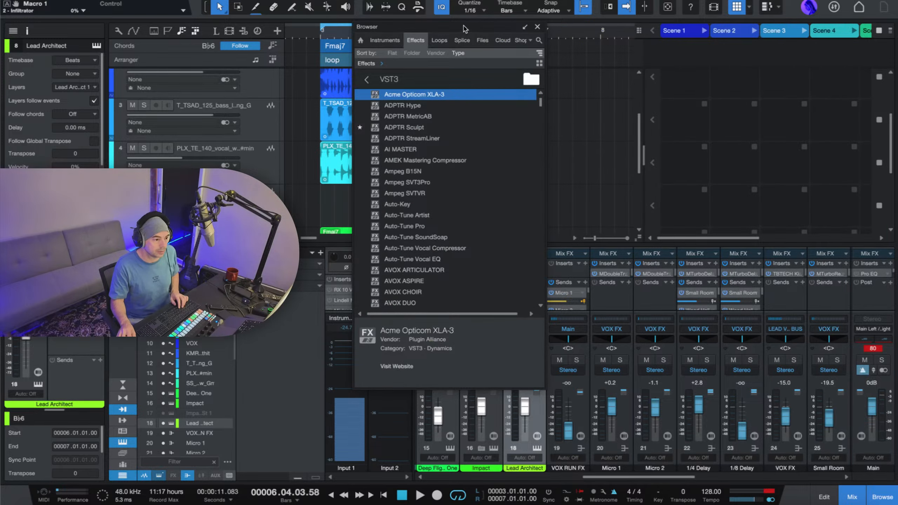
drag(465, 29, 0, 6)
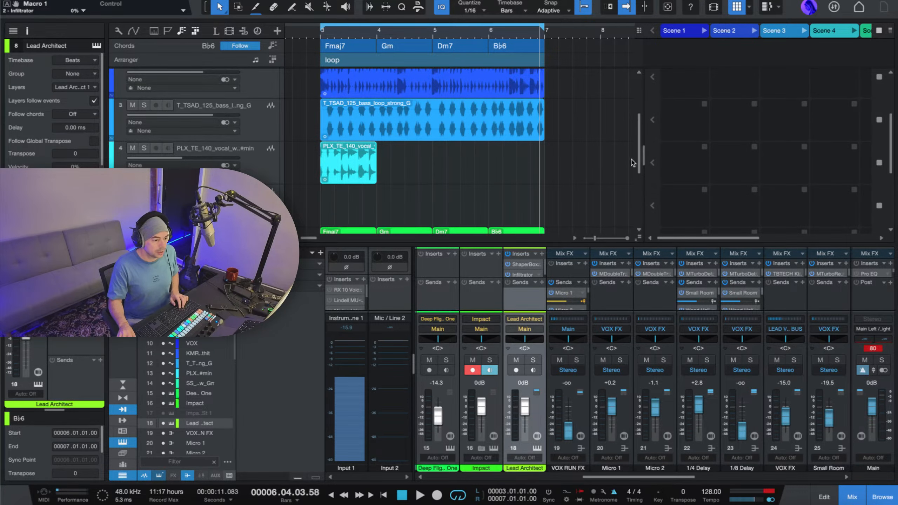
Widen the Launcher so that Scenes 1 through 6 fit beside the arrangement.
drag(644, 157, 573, 157)
scroll(703, 141, up, 3)
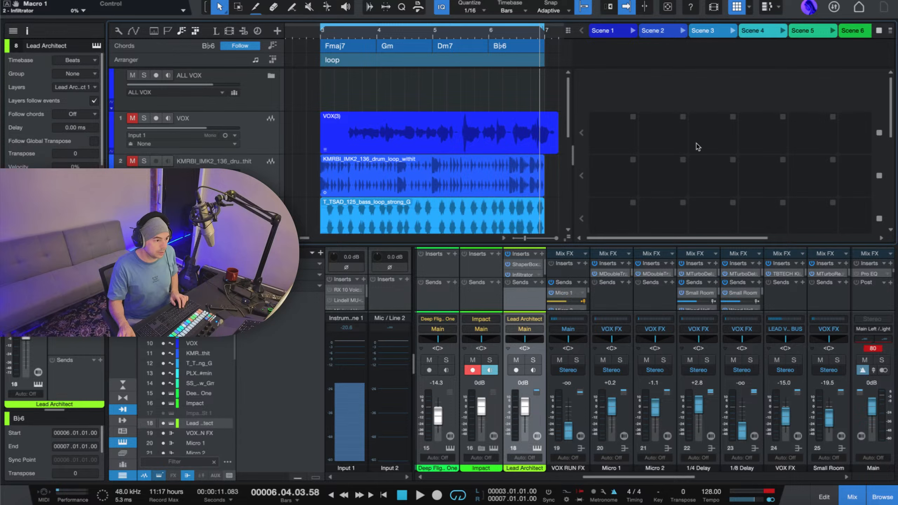
scroll(508, 167, down, 3)
scroll(508, 167, up, 3)
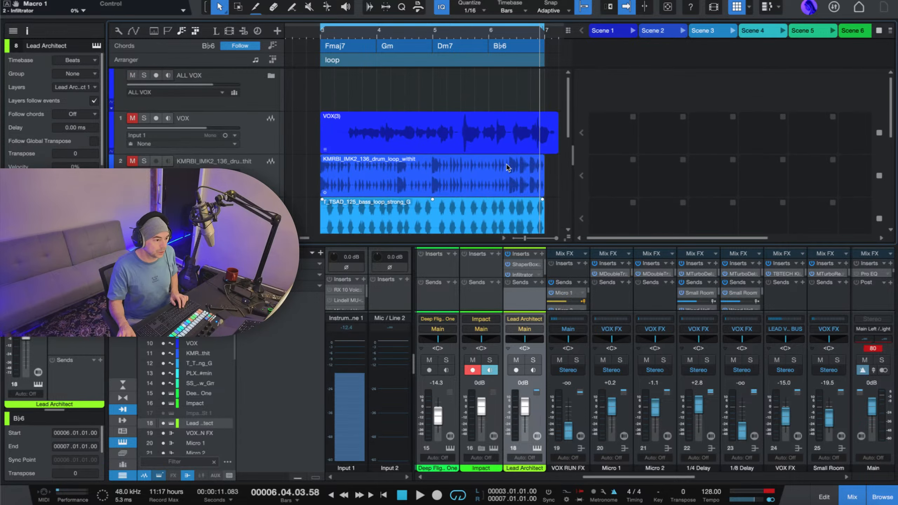
Copy the whole "loop" arranger section into Scene 1 of the Launcher and check the clips across its tracks.
click(415, 33)
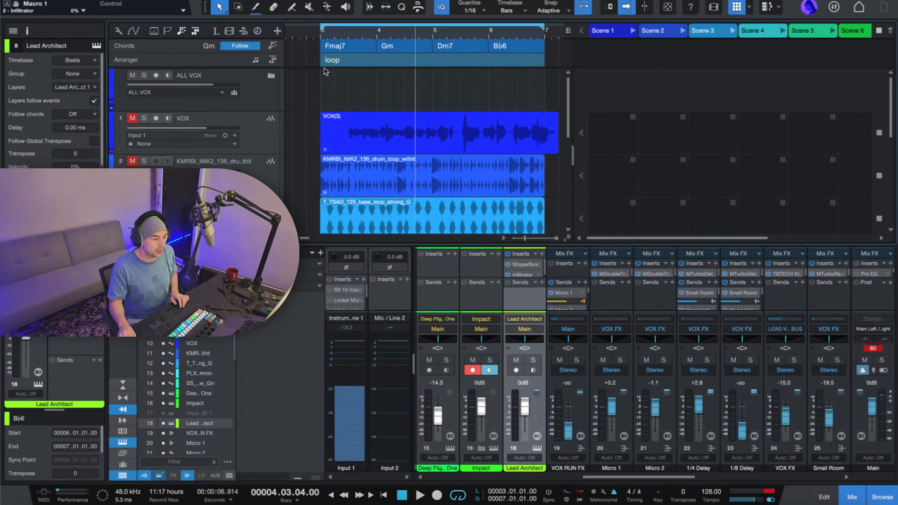
click(354, 64)
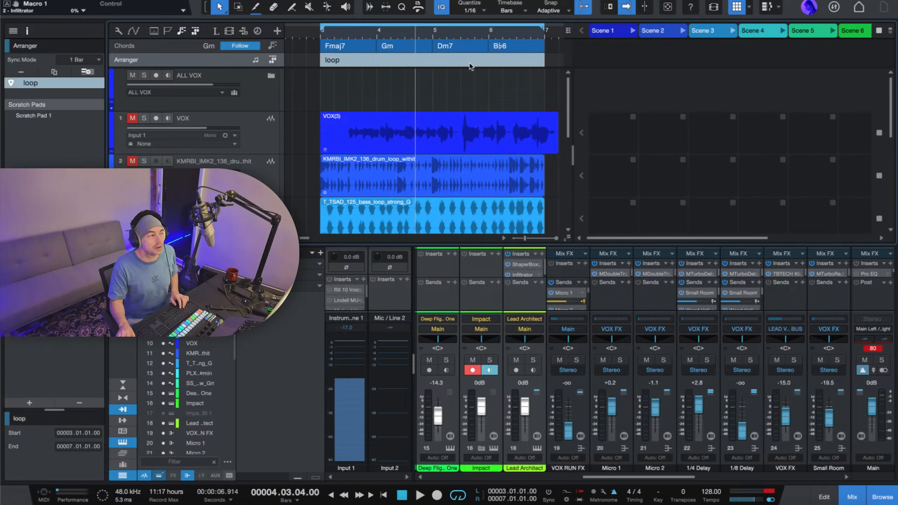
drag(408, 61, 615, 35)
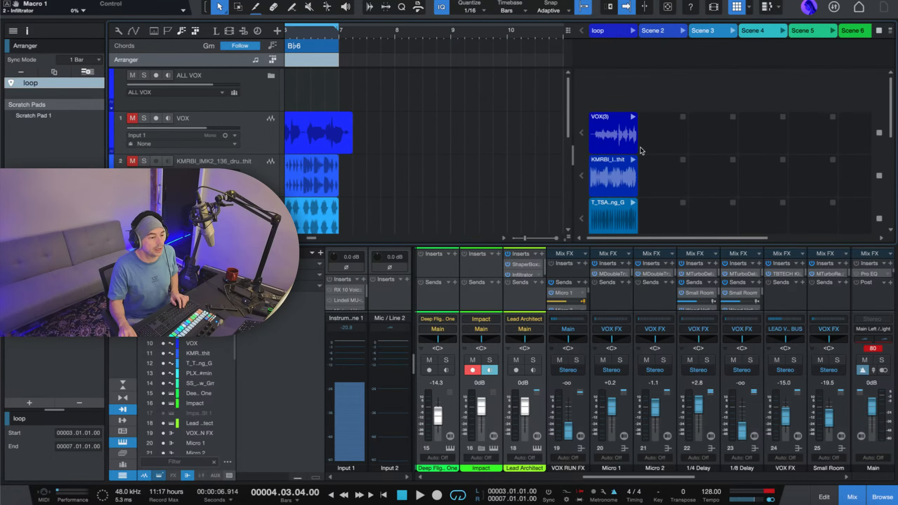
scroll(609, 88, down, 10)
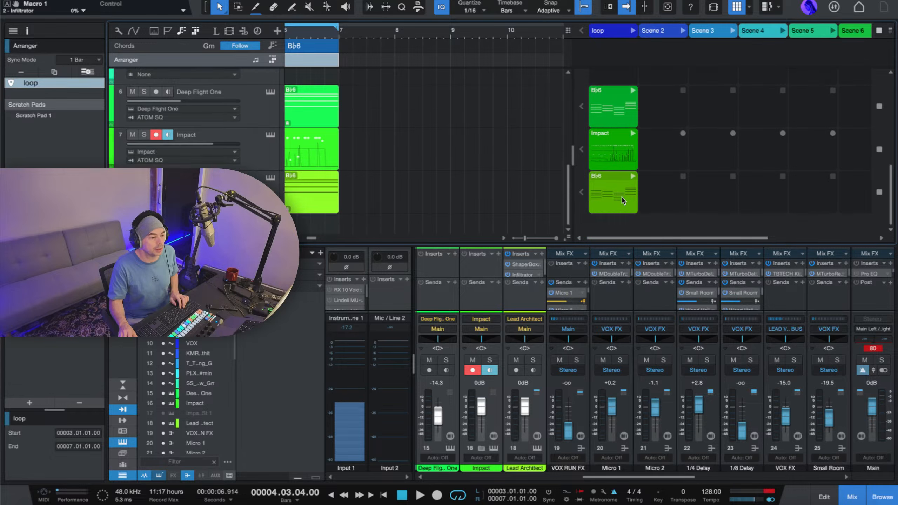
scroll(622, 198, up, 10)
scroll(481, 153, left, 8)
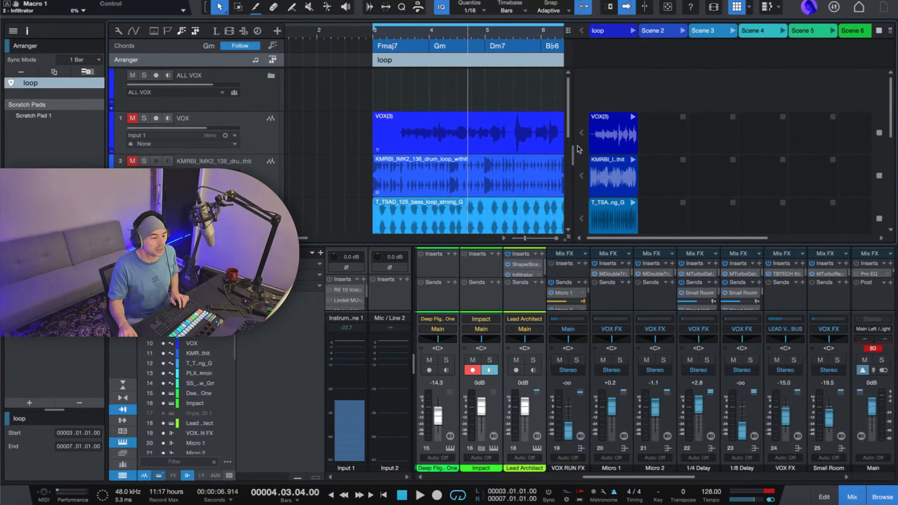
scroll(622, 138, down, 2)
scroll(641, 128, up, 2)
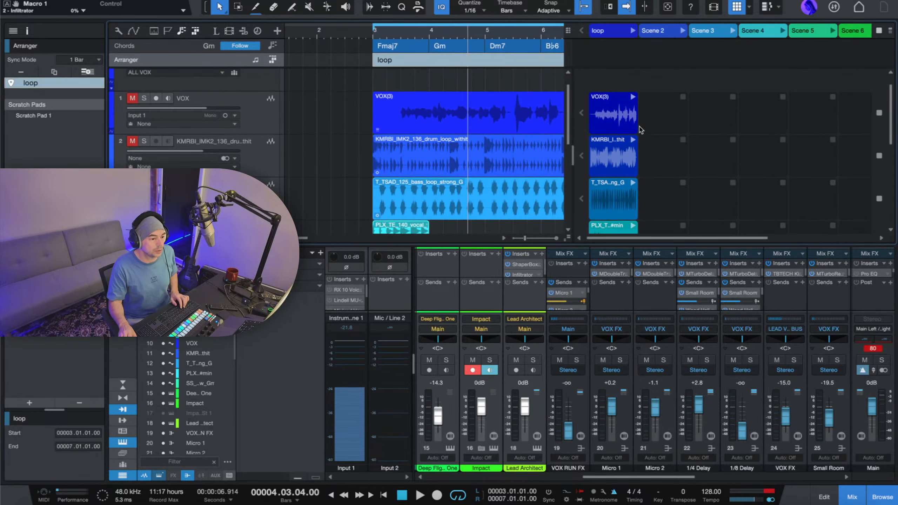
Copy the VOX, KMRBI drum loop and Lead Architect clips from the loop scene into Scene 2 of the Launcher.
mouse_move(617, 124)
mouse_down()
mouse_move(667, 124)
mouse_move(628, 124)
mouse_up()
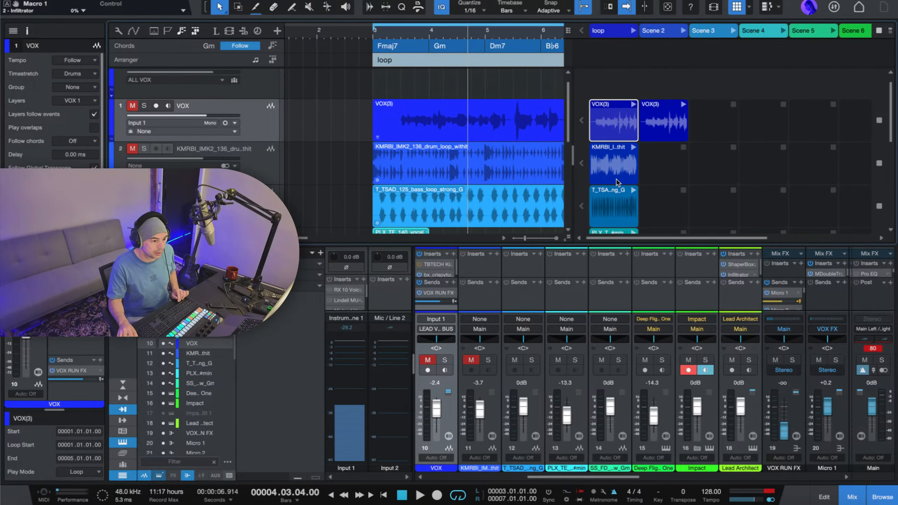
drag(616, 177, 654, 168)
scroll(655, 168, down, 5)
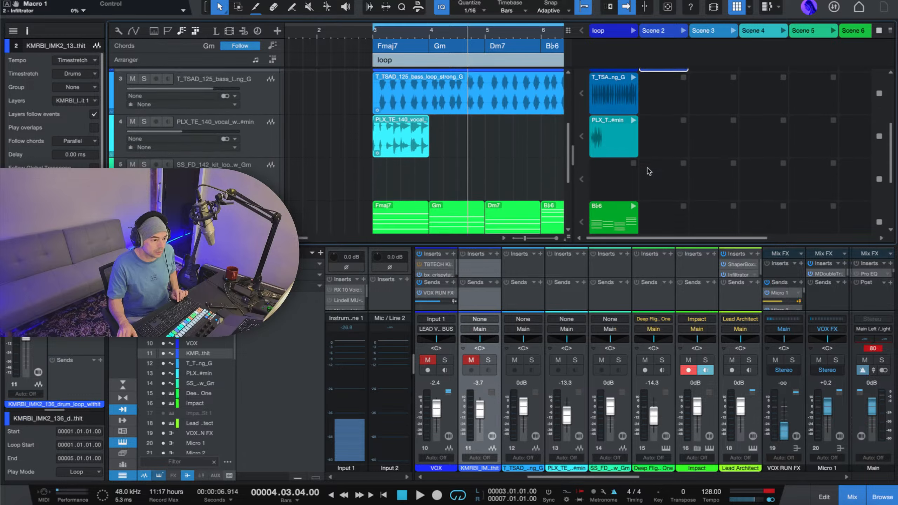
scroll(649, 172, down, 4)
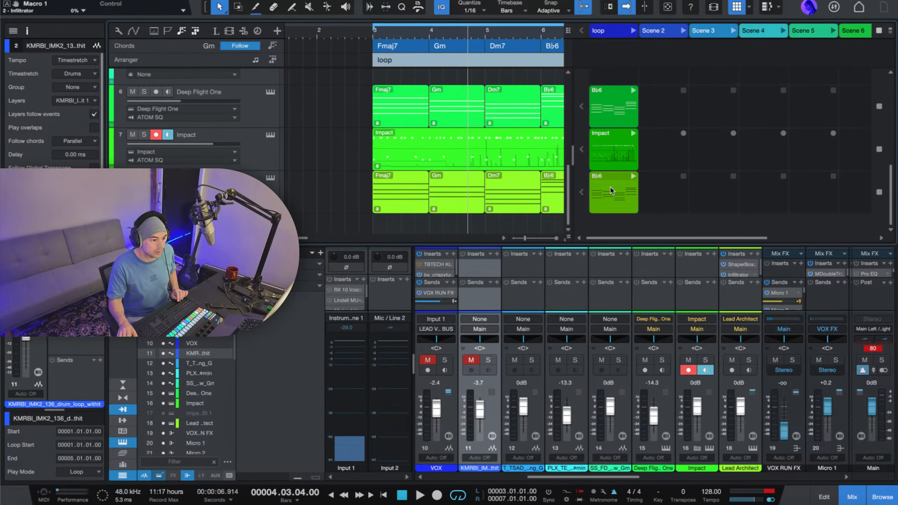
drag(612, 191, 658, 188)
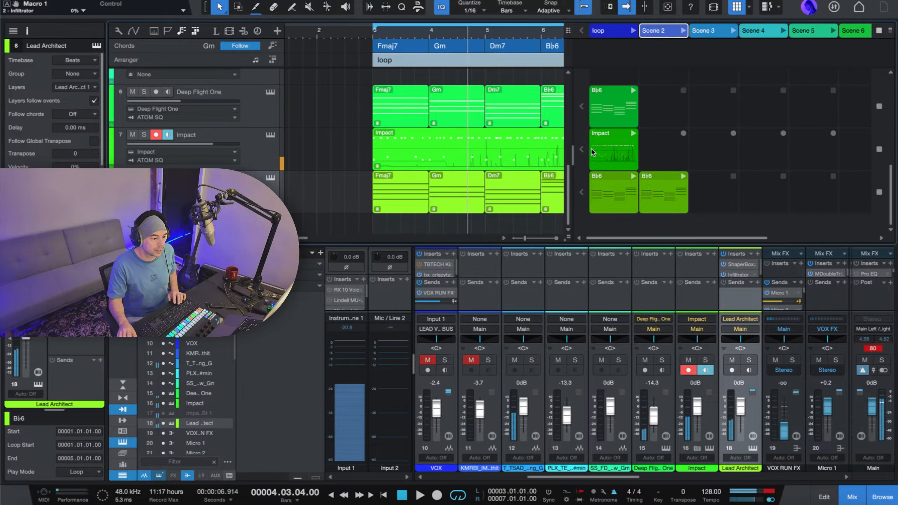
scroll(584, 184, up, 6)
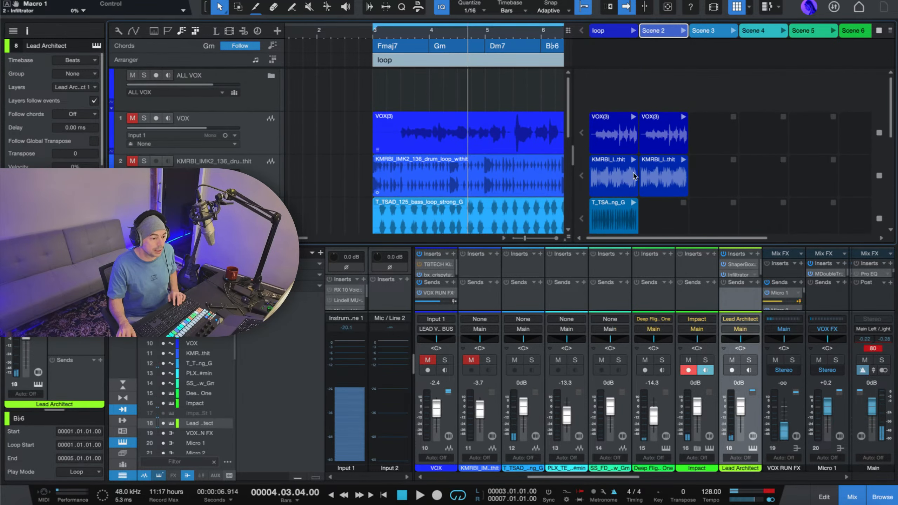
scroll(635, 176, down, 6)
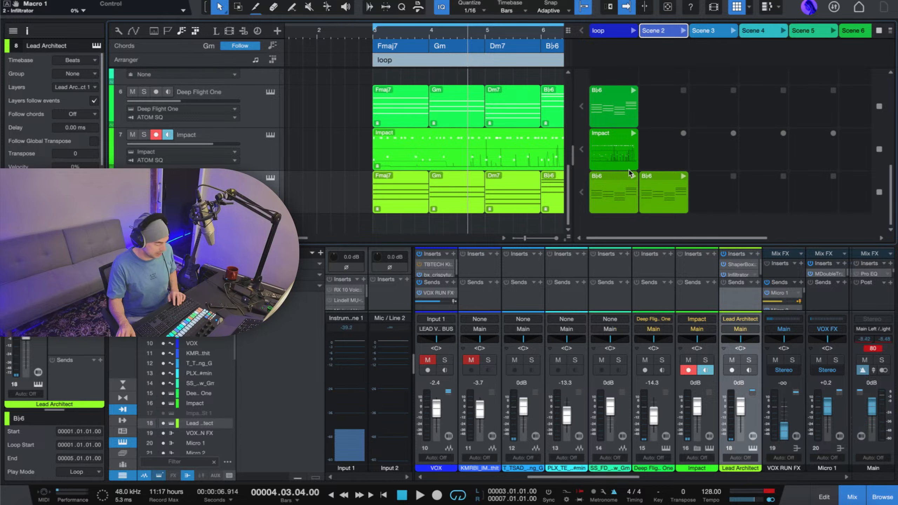
Launch the loop scene, switch playback to Scene 2, and check the playing clips against the dimmed arrangement tracks.
key(space)
key(space)
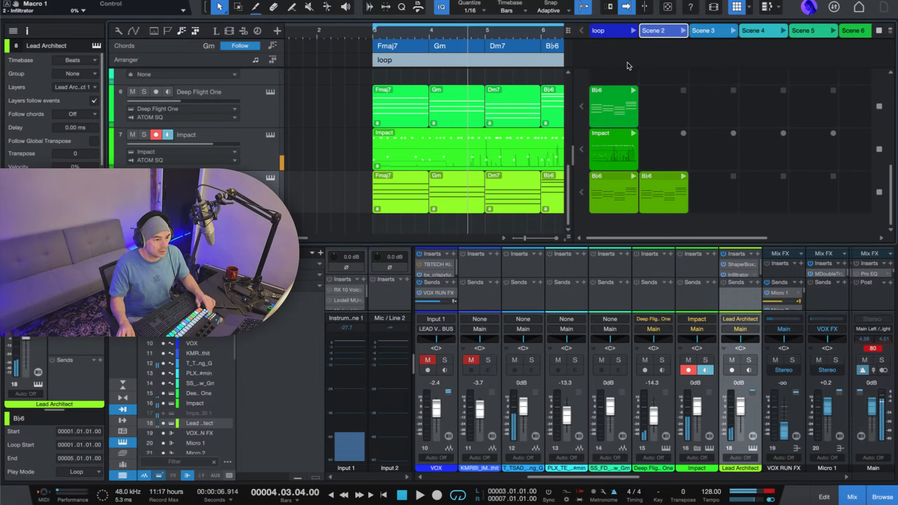
click(617, 34)
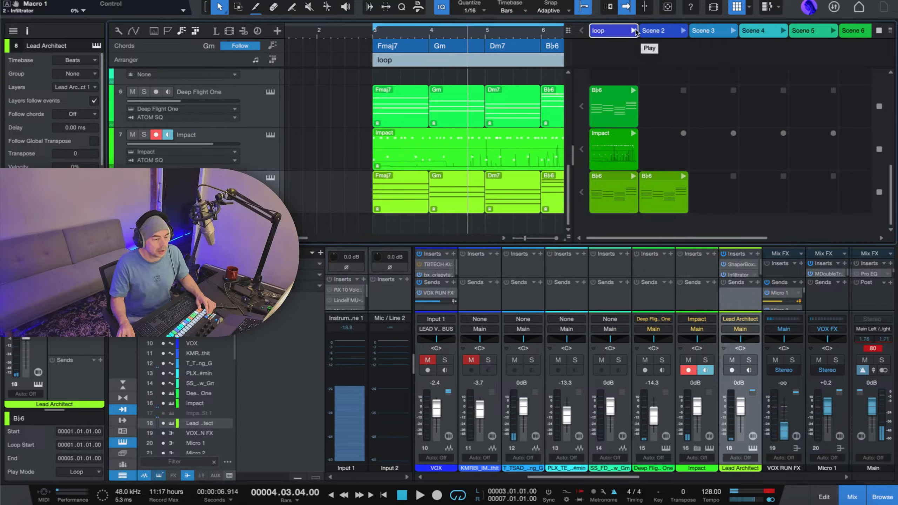
click(633, 31)
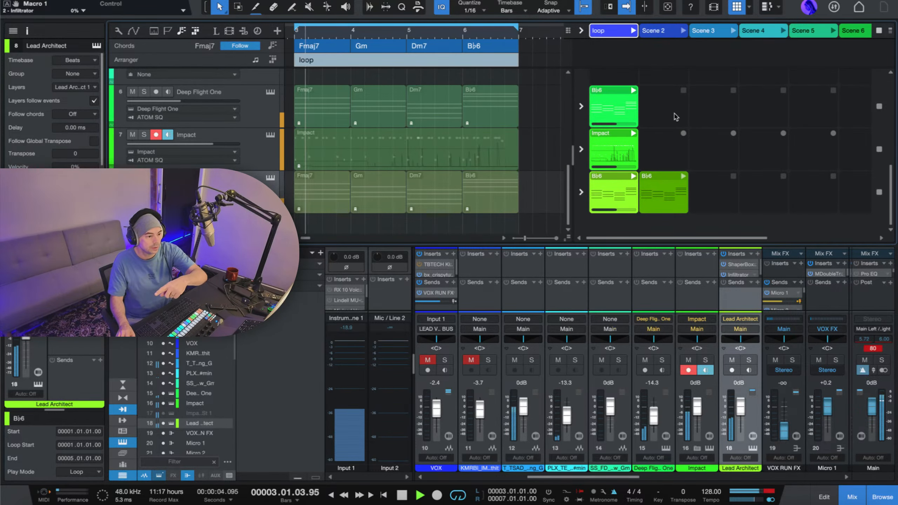
scroll(673, 116, up, 5)
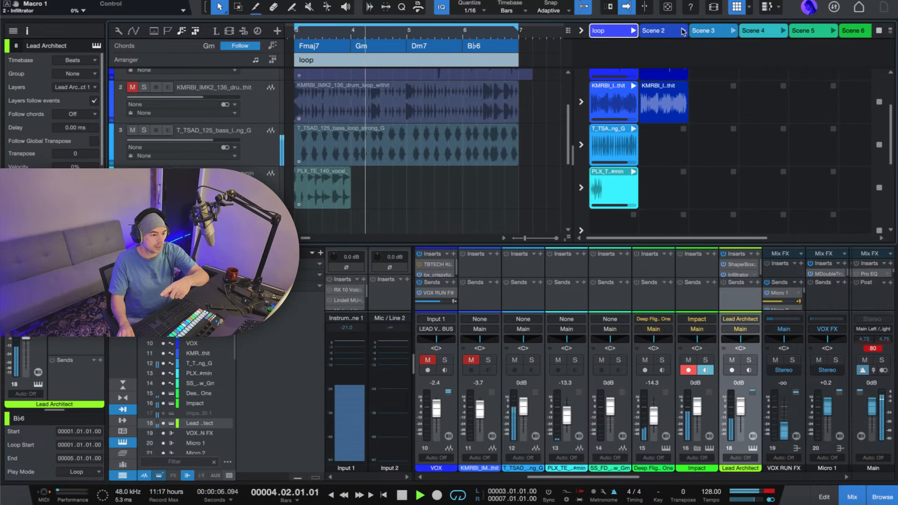
click(682, 31)
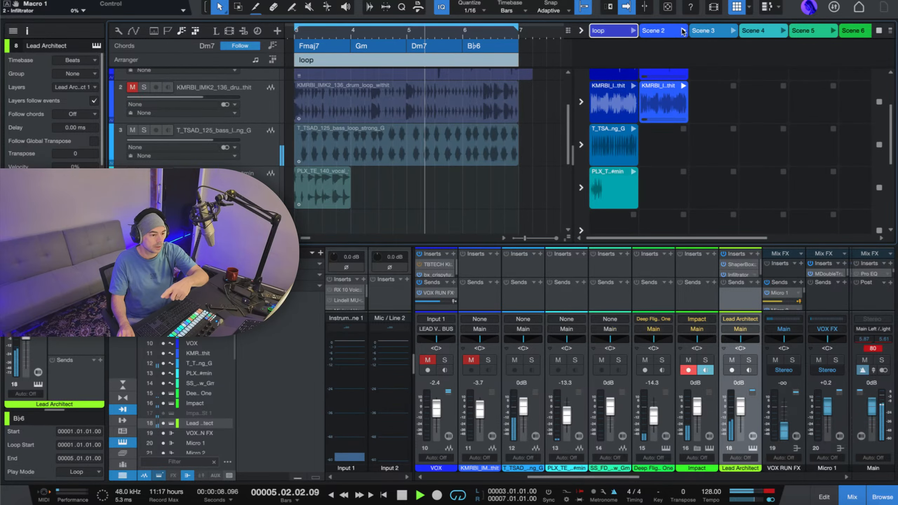
scroll(651, 95, up, 3)
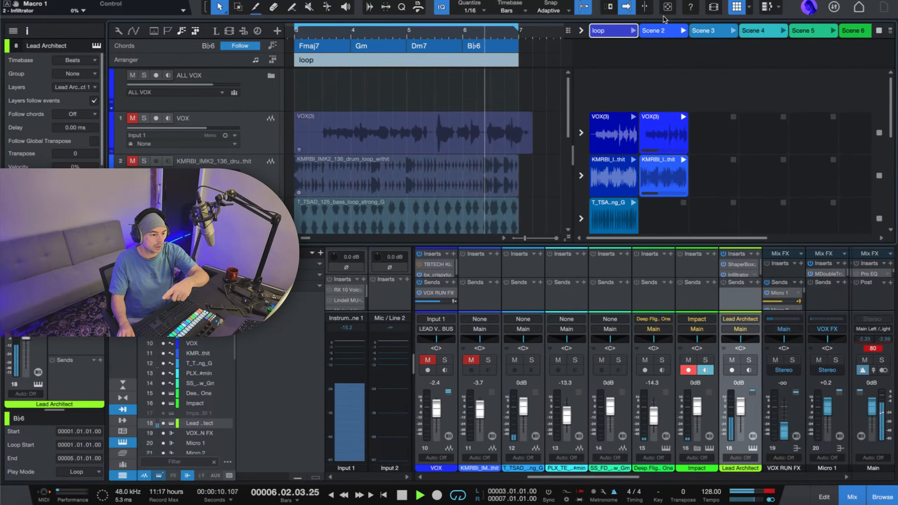
scroll(666, 113, down, 4)
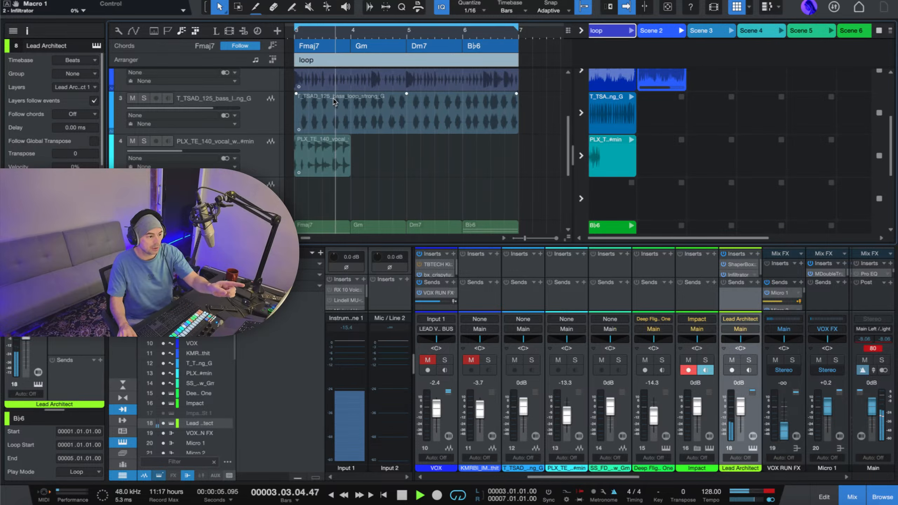
scroll(421, 135, up, 1)
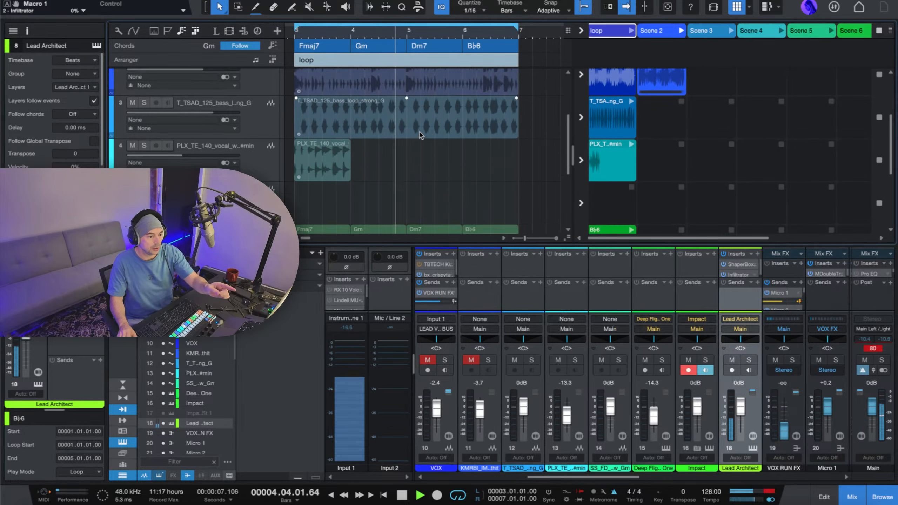
scroll(420, 135, up, 3)
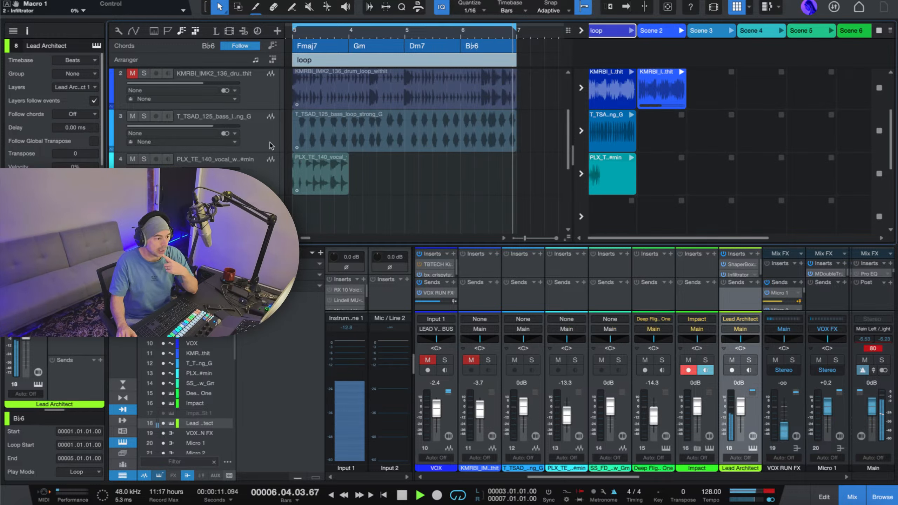
Try switching the bass loop track to arrangement playback and back to the Launcher, and select Scene 3 during playback.
click(581, 131)
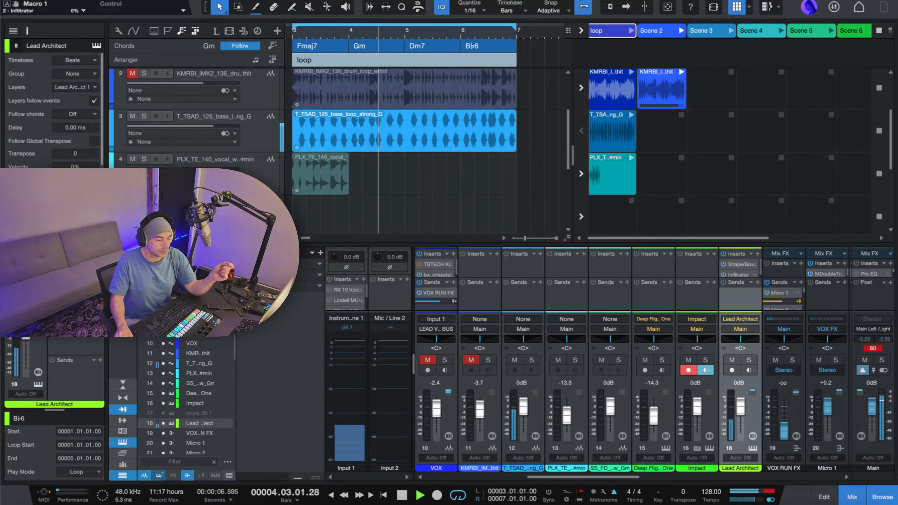
click(582, 132)
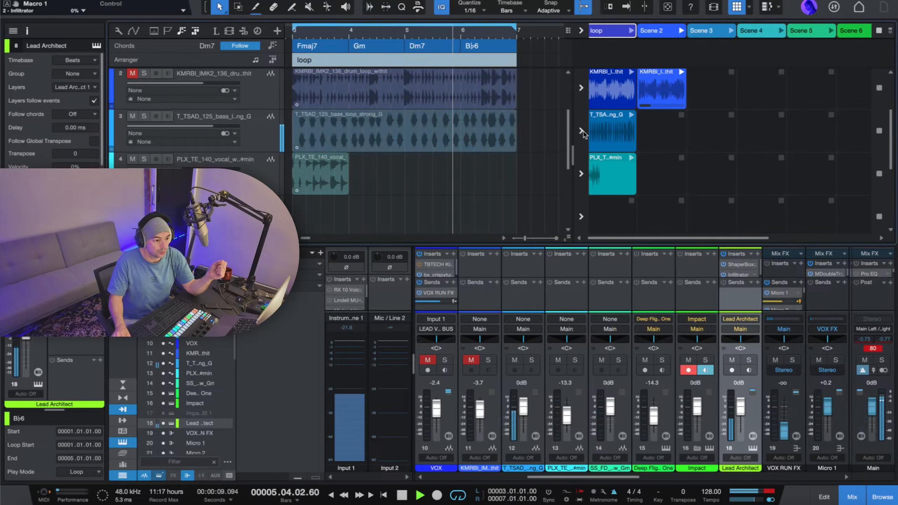
click(721, 31)
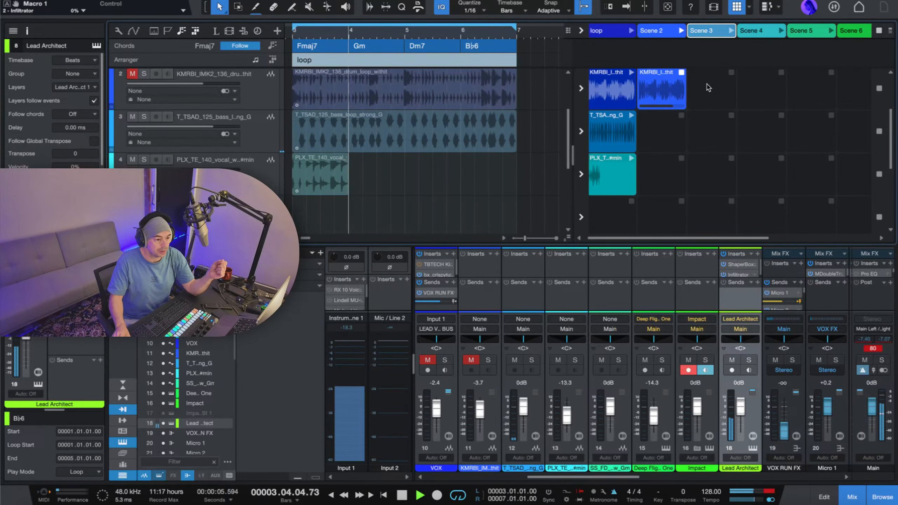
scroll(707, 90, up, 3)
scroll(705, 94, down, 3)
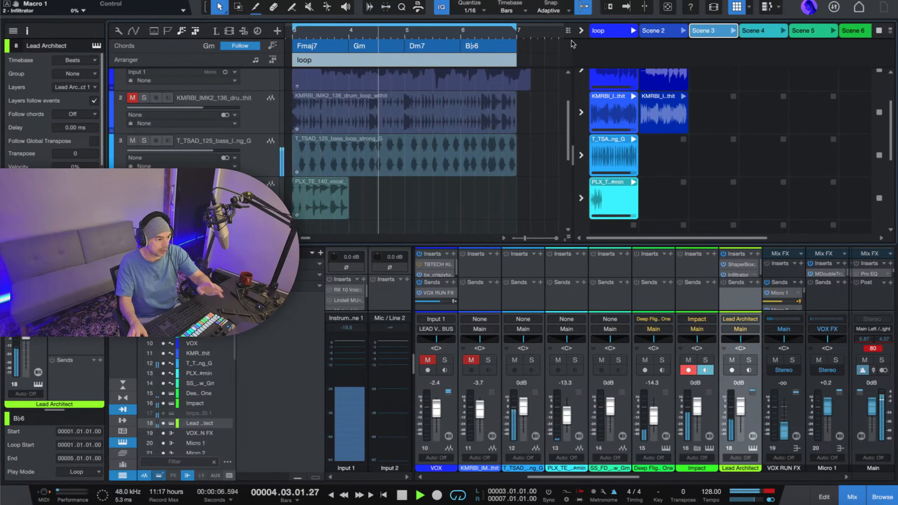
Check the loop scene's playing clips down to Lead Architect and stop playback.
scroll(566, 141, down, 5)
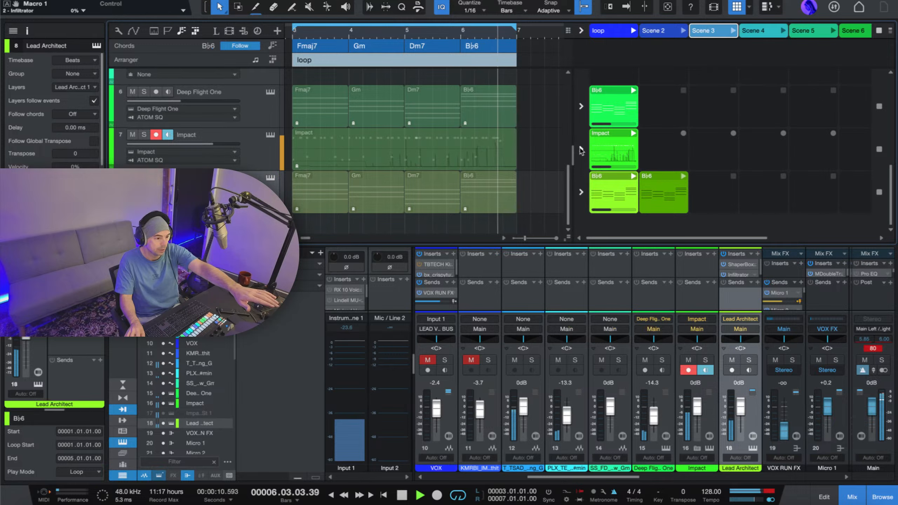
scroll(582, 151, up, 5)
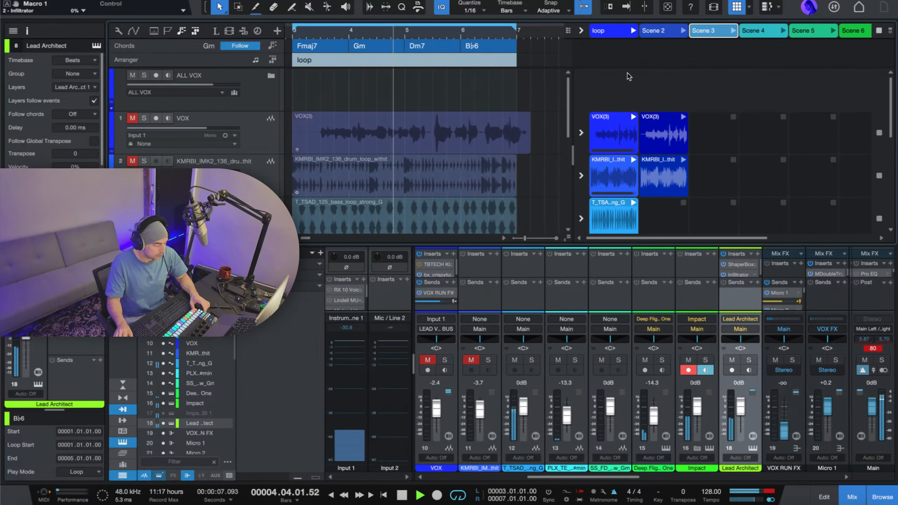
key(space)
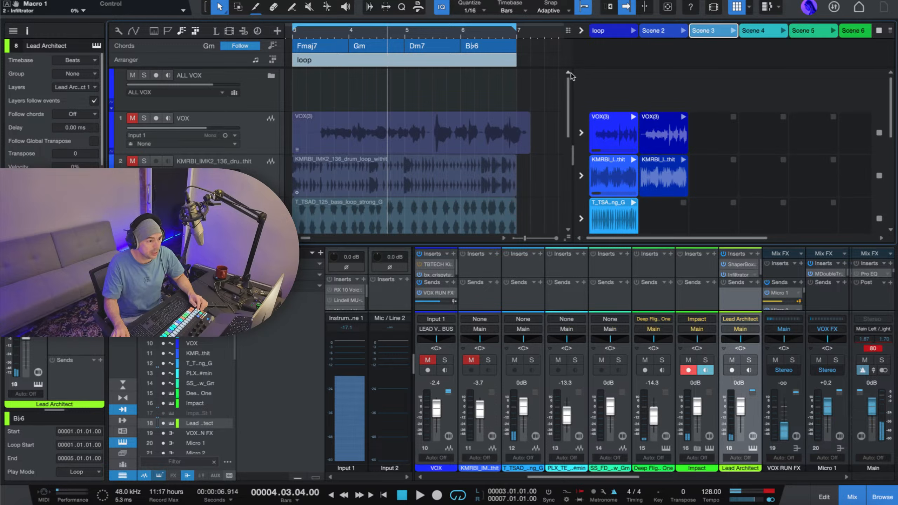
Narrow the Launcher slightly to reveal more of the arrangement and look over the dimmed arrangement tracks.
drag(572, 101, 602, 108)
scroll(486, 123, down, 4)
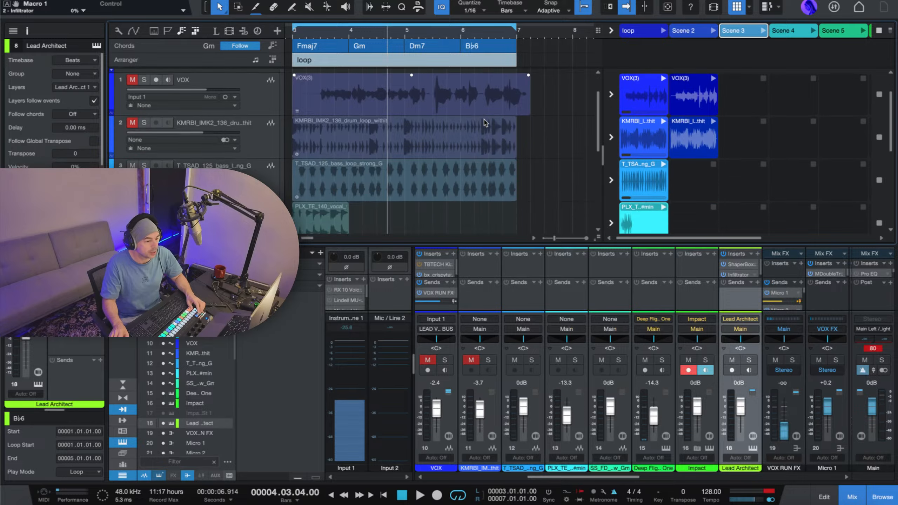
scroll(485, 123, up, 4)
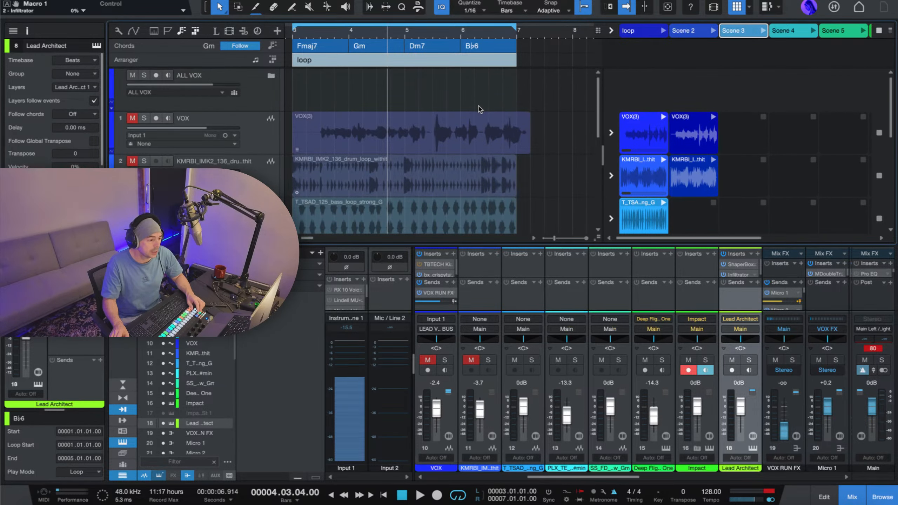
scroll(575, 102, down, 4)
scroll(574, 102, up, 4)
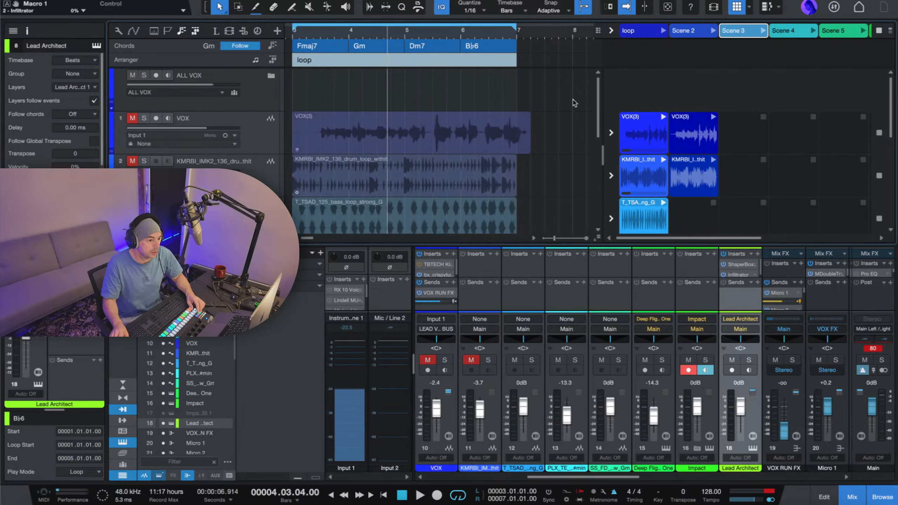
Select Scene 2, look through the arrangement tracks, and move the playhead to bar 4, beat 3.
click(685, 33)
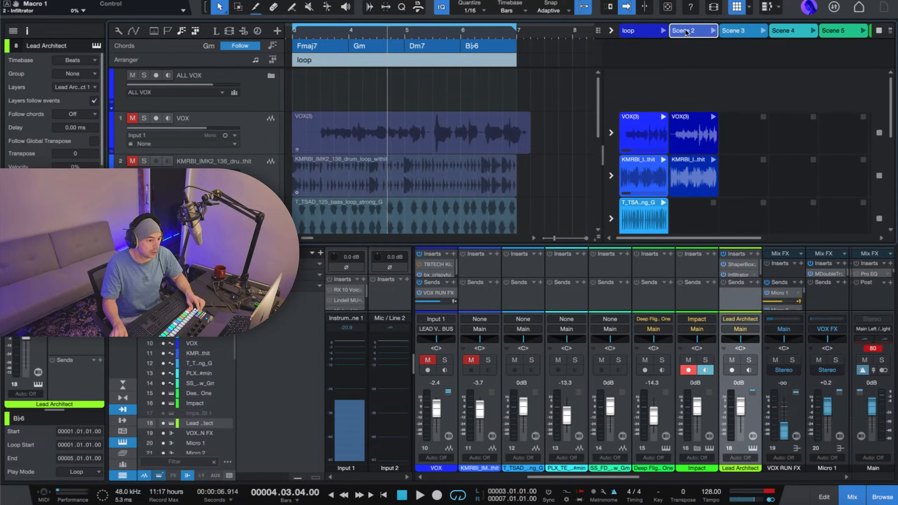
scroll(395, 180, down, 2)
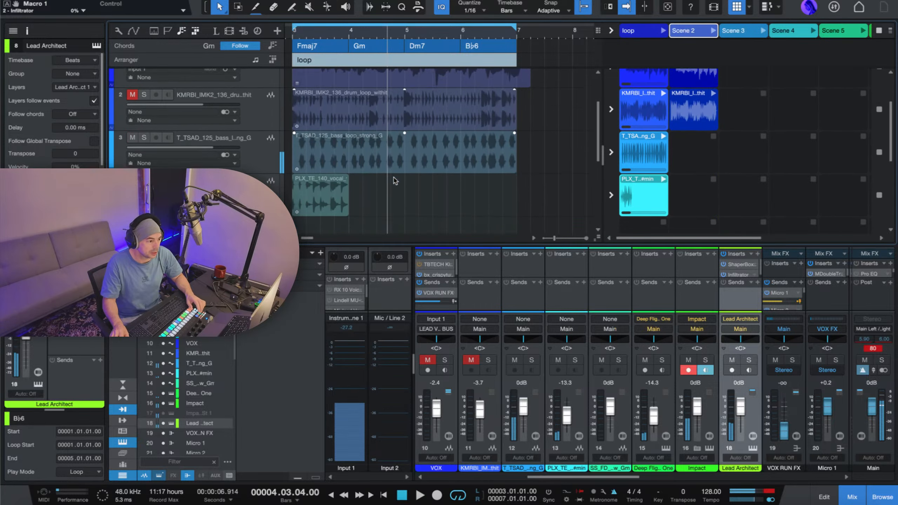
scroll(395, 180, down, 8)
scroll(395, 180, up, 10)
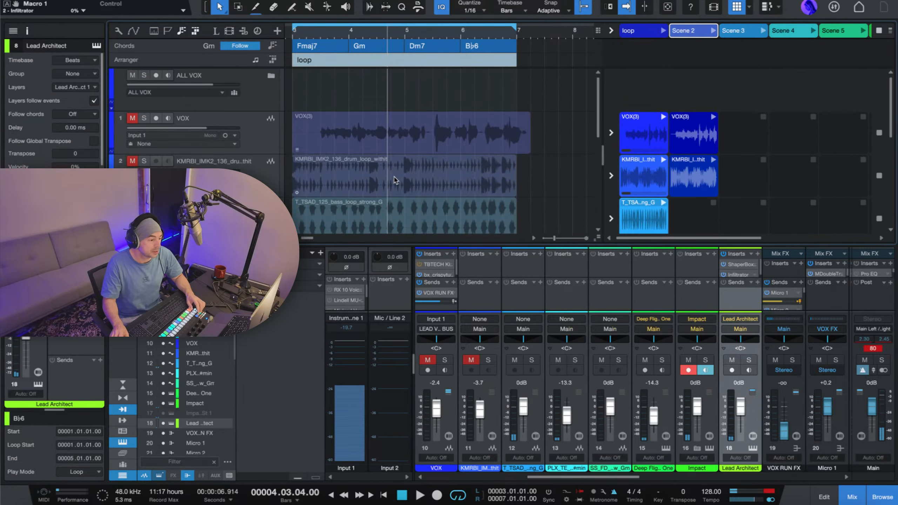
click(377, 30)
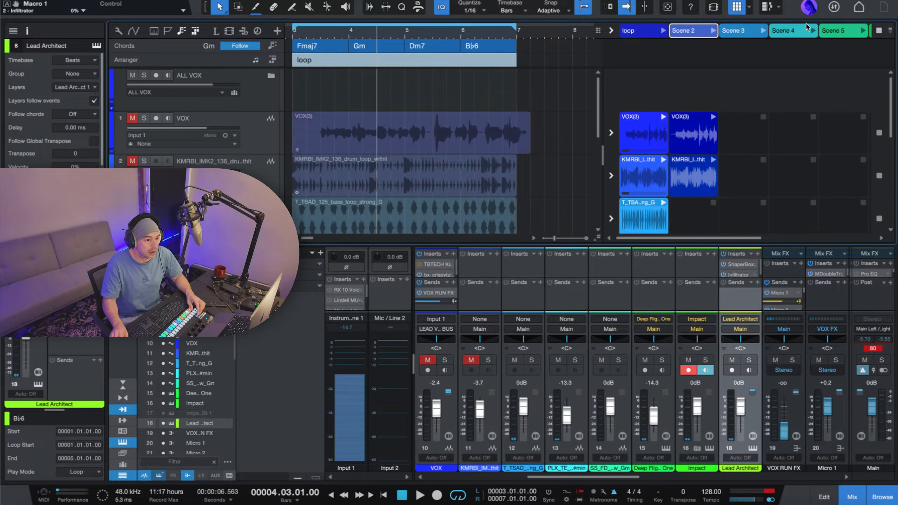
Narrow the Launcher until it fits the loop scene through Scene 4, and hide and reshow it.
drag(602, 87, 664, 87)
click(737, 7)
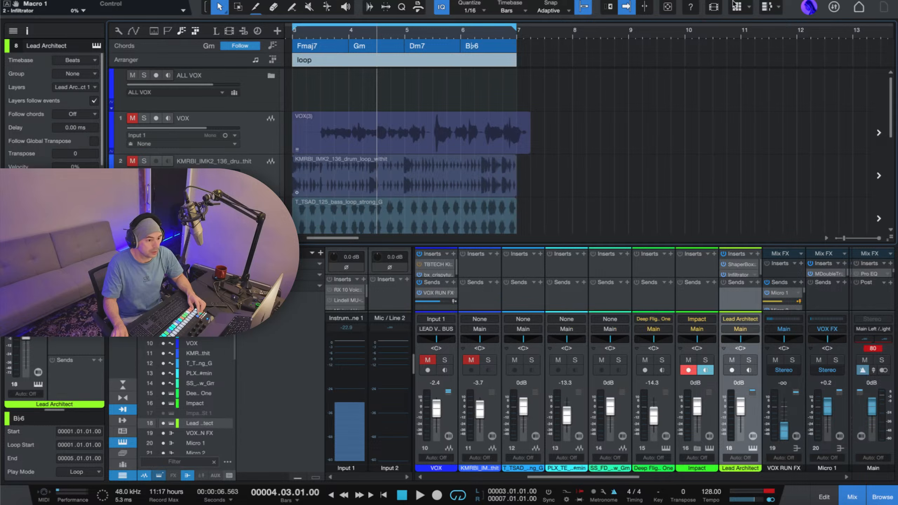
click(737, 6)
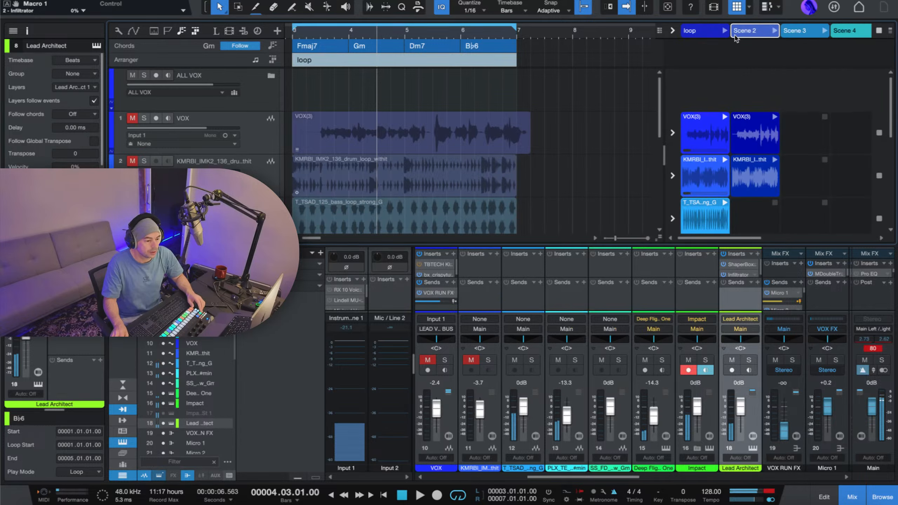
Return the VOX, drum loop and bass loop tracks individually to arrangement playback, and switch all remaining tracks back together.
click(673, 133)
click(673, 175)
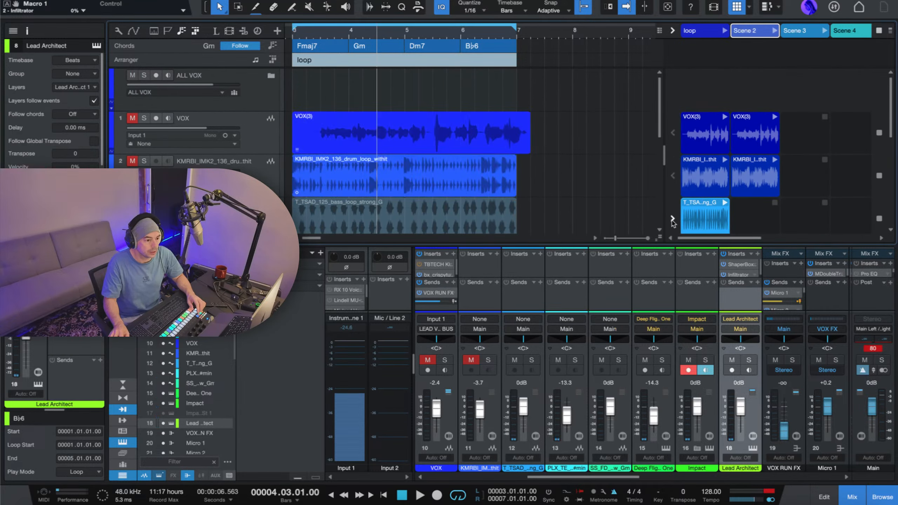
click(673, 220)
scroll(668, 194, down, 3)
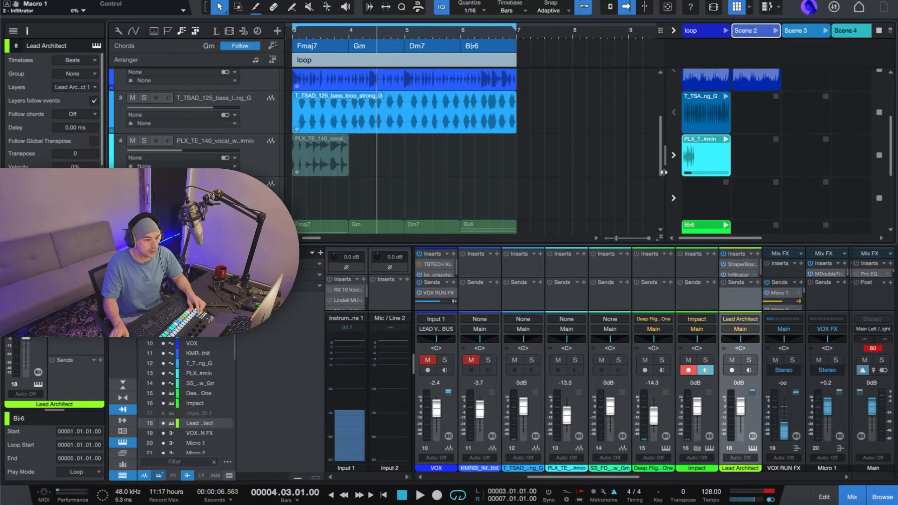
scroll(673, 107, up, 1)
click(673, 31)
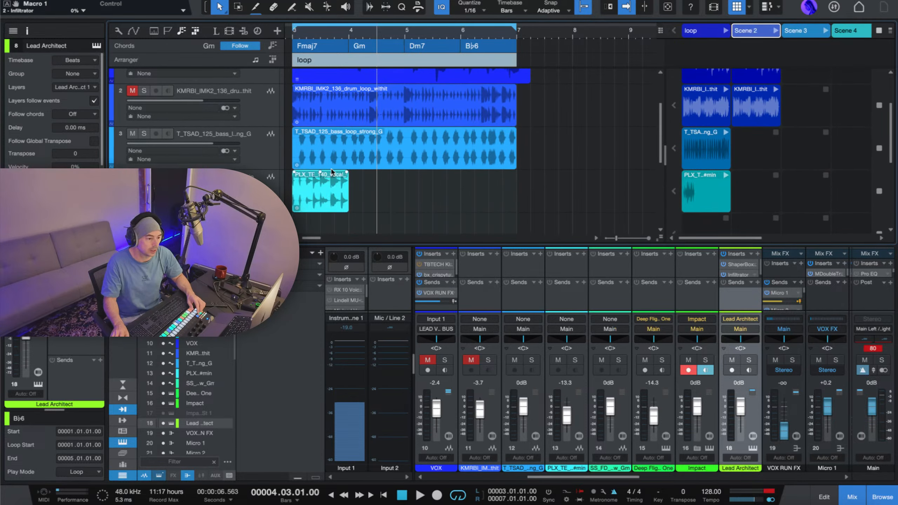
scroll(360, 94, up, 2)
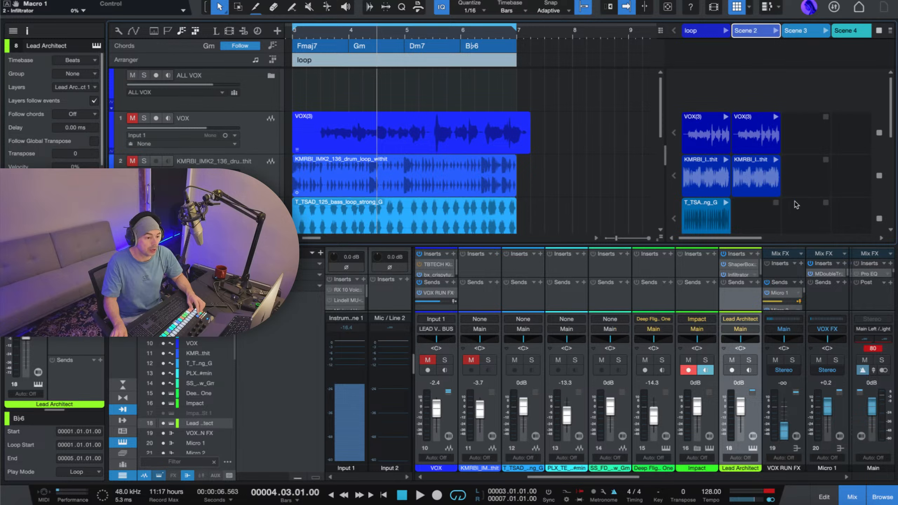
Audition the arrangement from bar 4, beat 3, hide the Launcher, and play the passage again.
key(space)
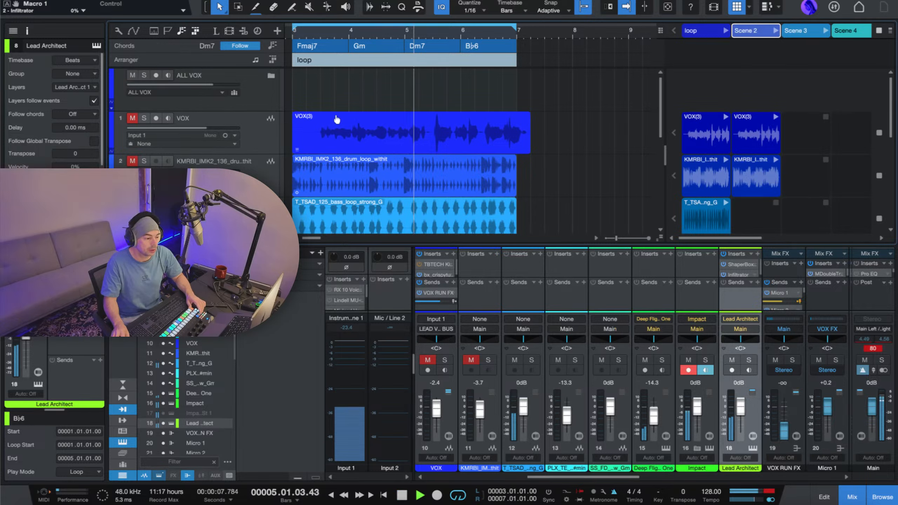
key(space)
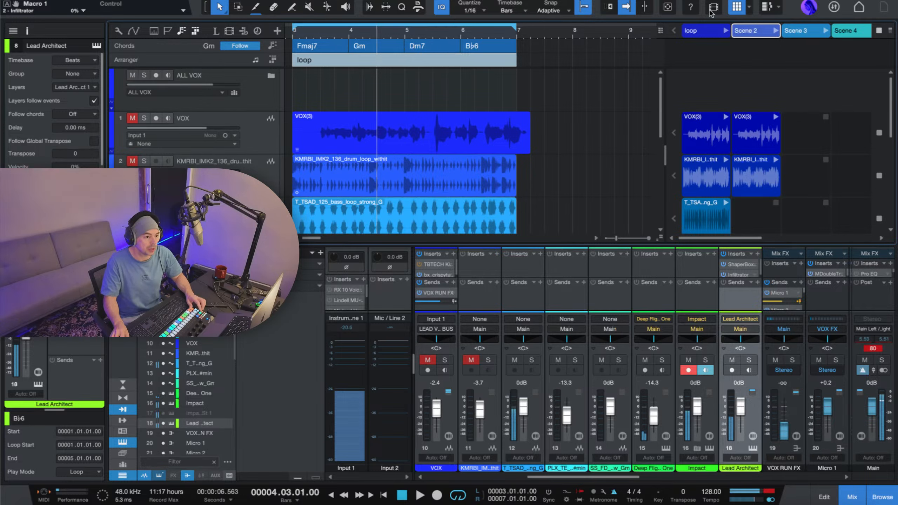
click(735, 7)
key(space)
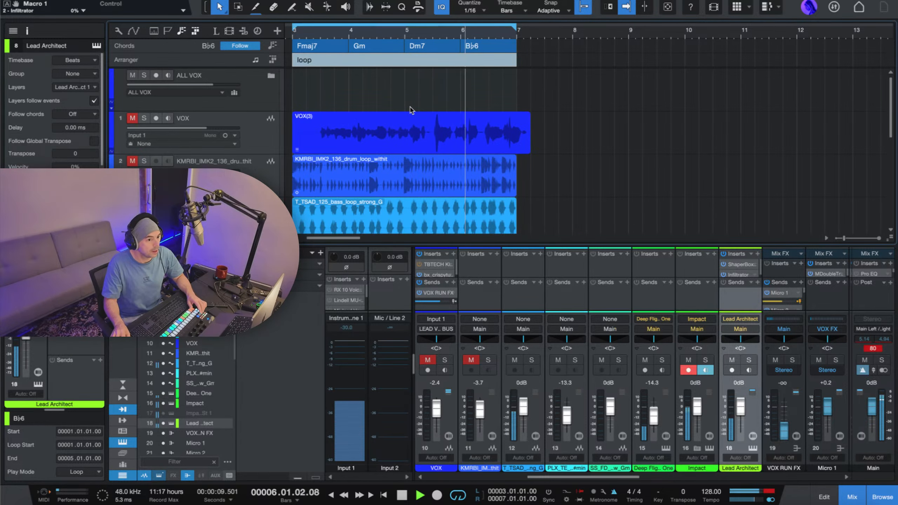
key(space)
Look over the looped arrangement from the VOX track down to the Lead Architect track, and select the bass loop event.
scroll(377, 126, down, 2)
scroll(377, 127, up, 2)
scroll(377, 127, left, 5)
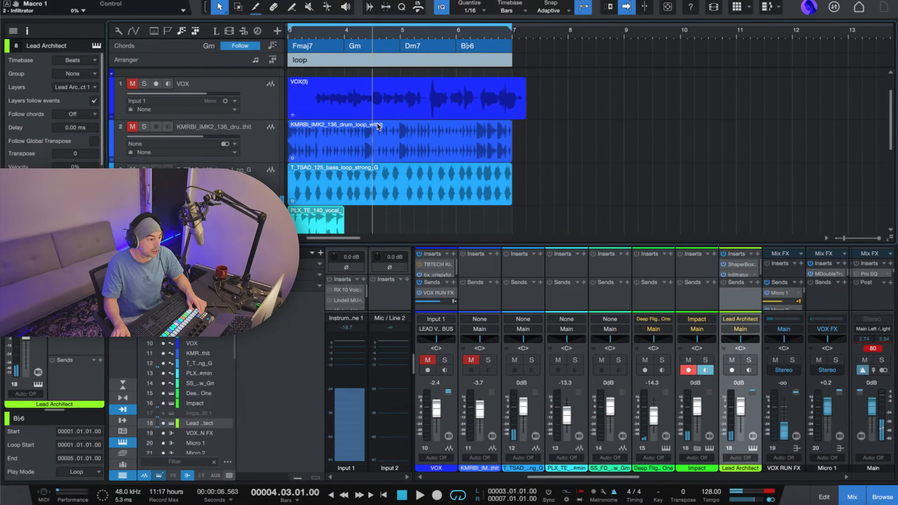
scroll(461, 132, up, 1)
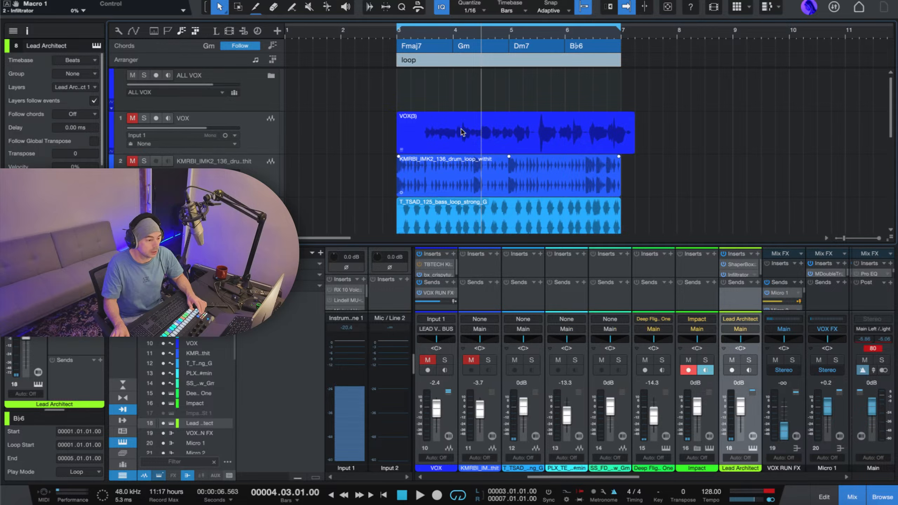
scroll(461, 132, down, 5)
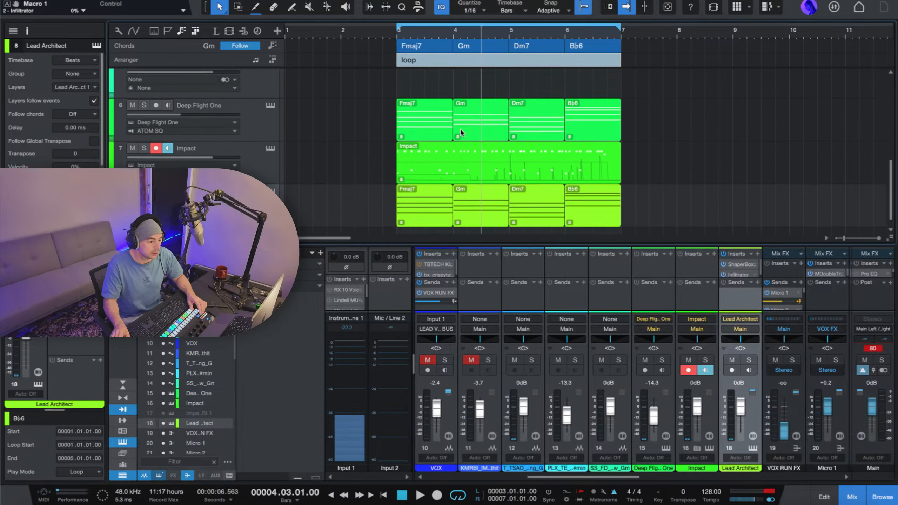
scroll(453, 134, up, 5)
scroll(318, 132, right, 5)
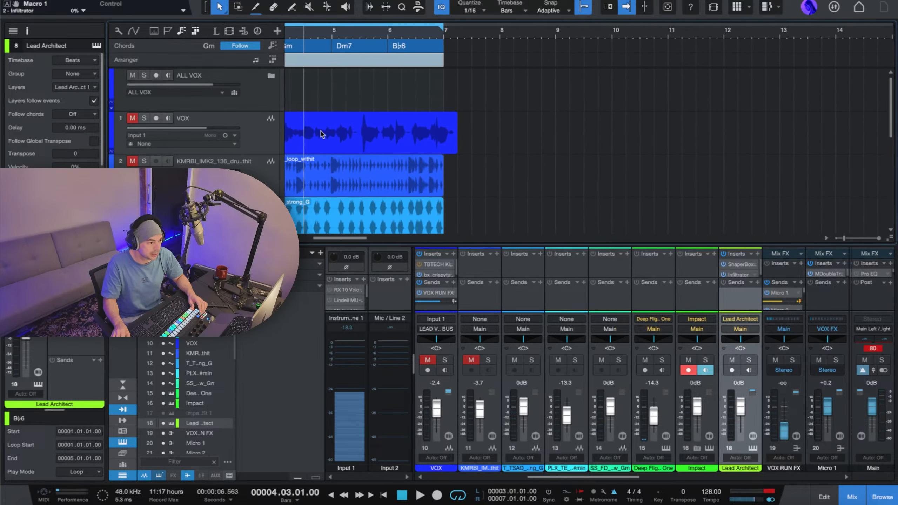
scroll(327, 135, left, 5)
scroll(326, 134, right, 2)
scroll(378, 150, down, 1)
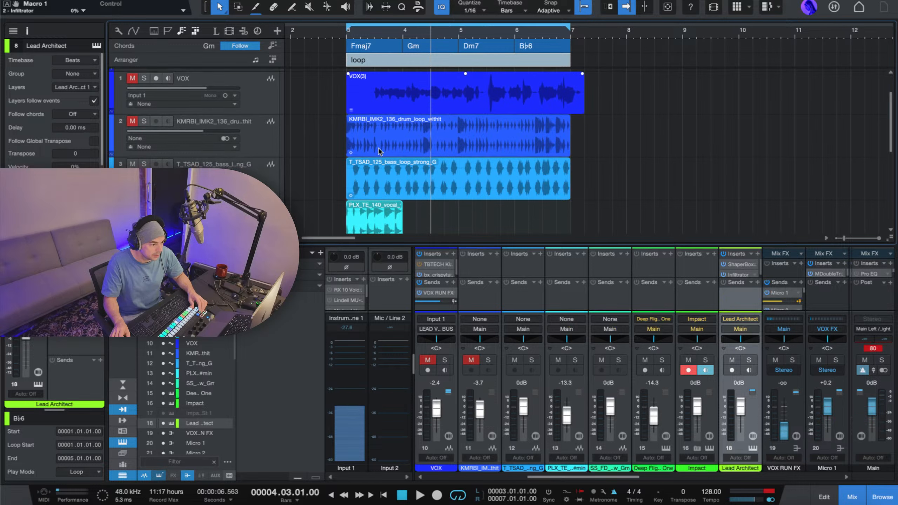
click(350, 188)
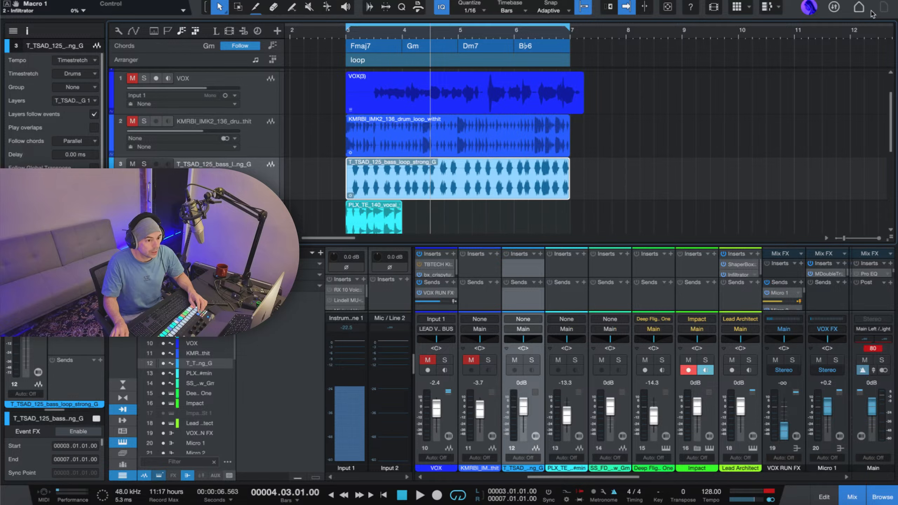
Hide the Inspector and show it again.
click(261, 1)
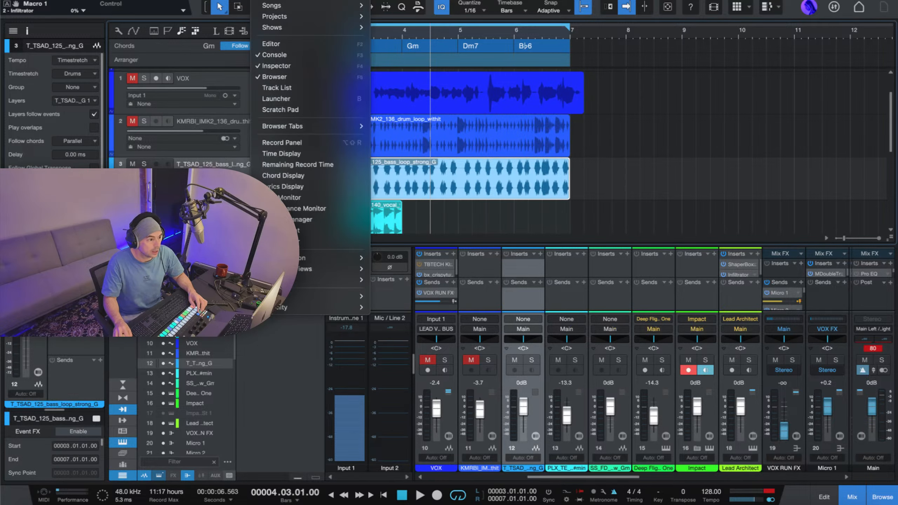
click(329, 68)
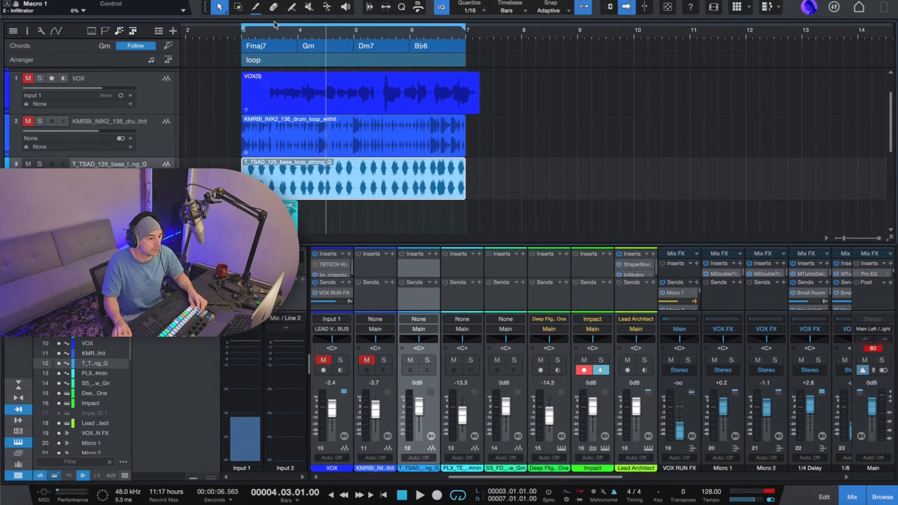
click(119, 0)
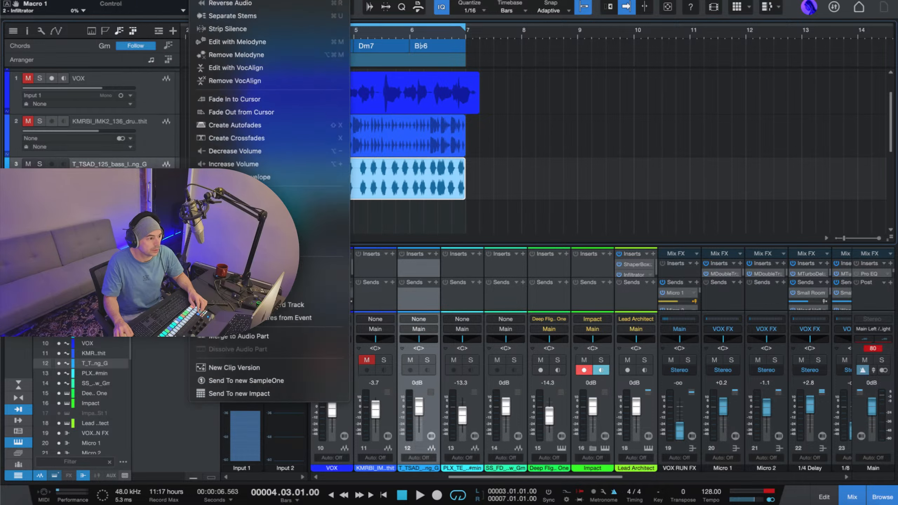
mouse_move(260, 0)
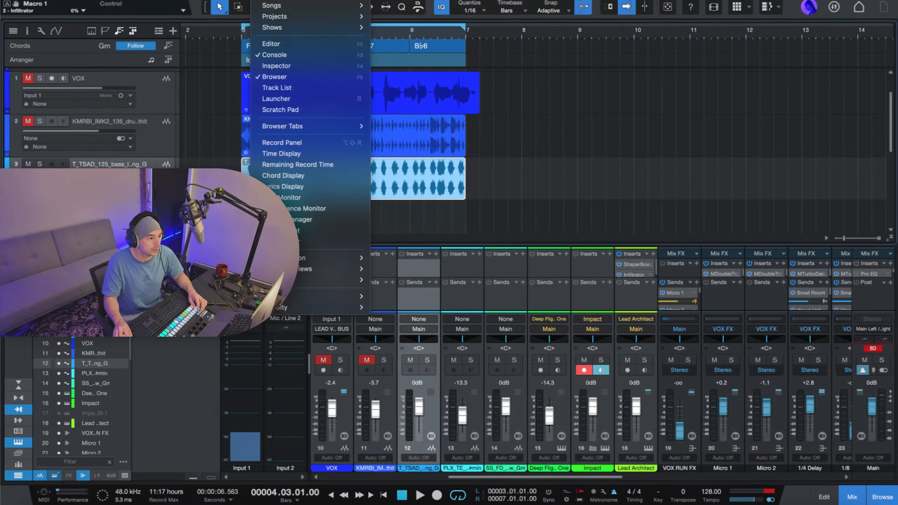
click(300, 67)
Close and reopen the Browser, bring its floating window fully into view, and dock it beside the arrangement.
click(260, 0)
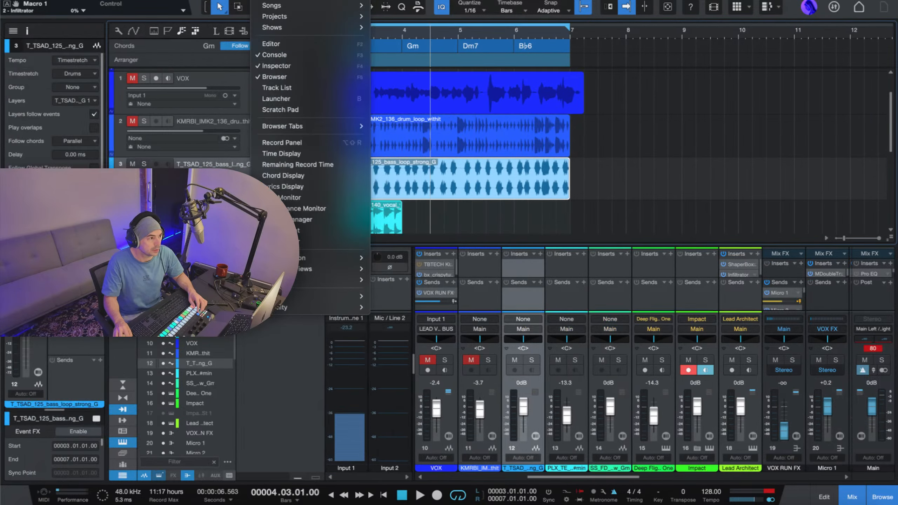
click(298, 77)
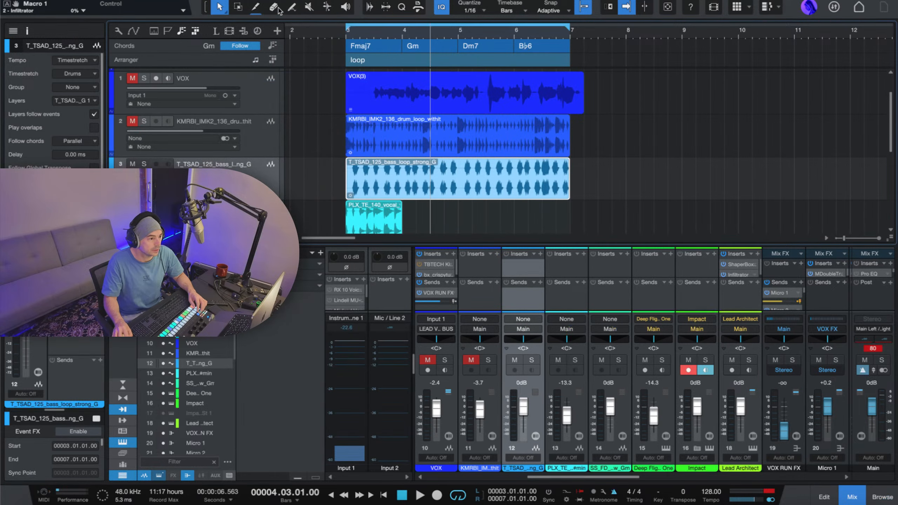
click(260, 0)
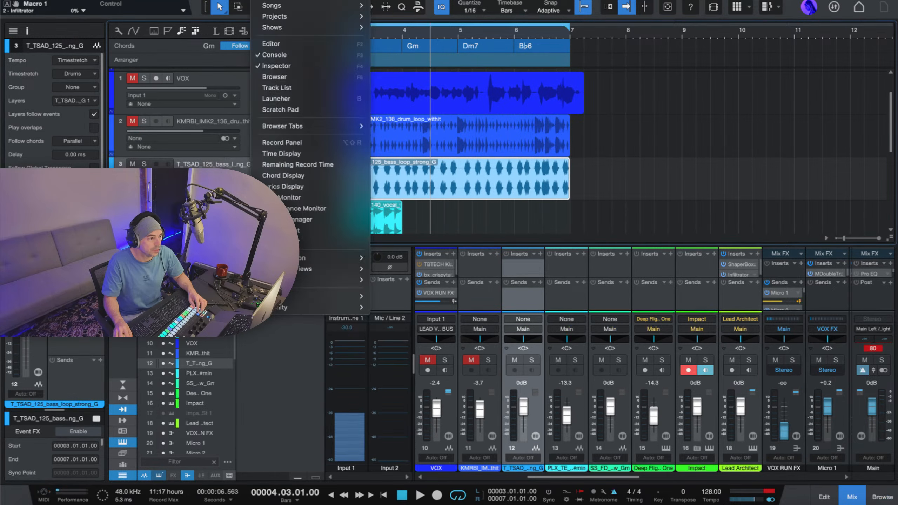
click(297, 78)
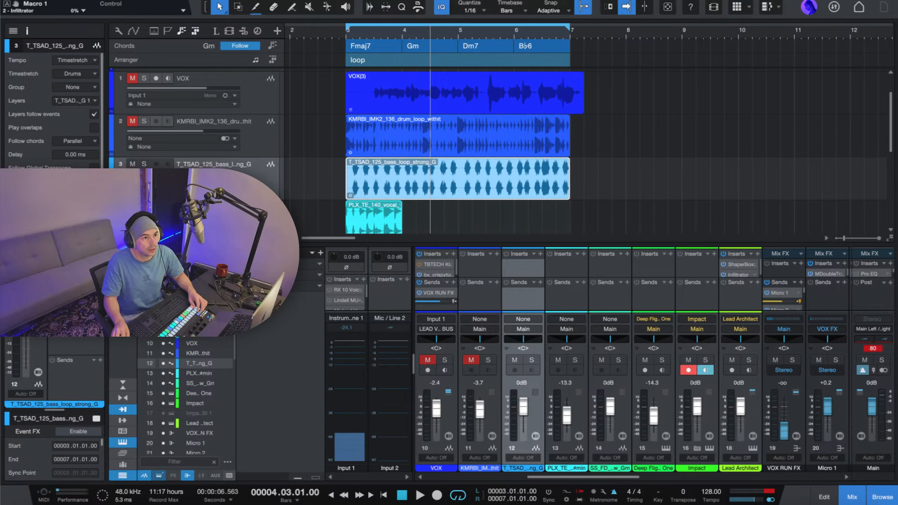
drag(897, 27, 573, 89)
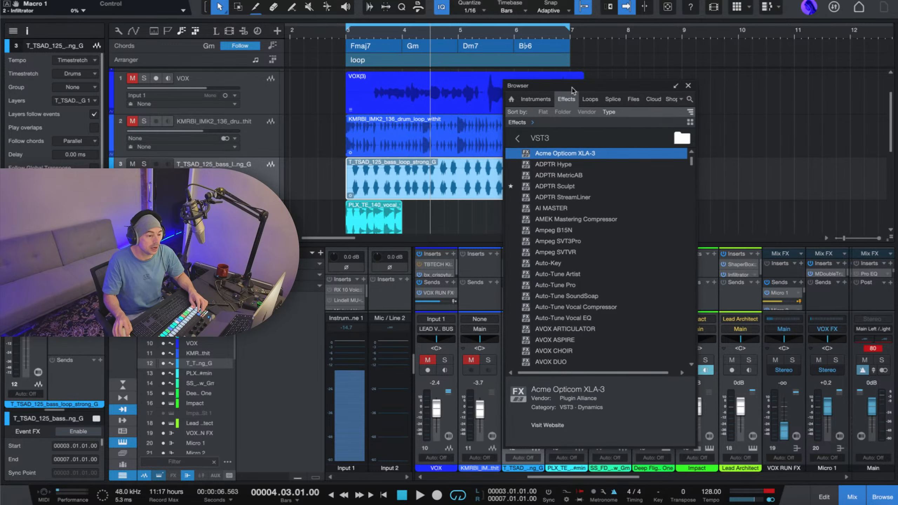
double_click(658, 89)
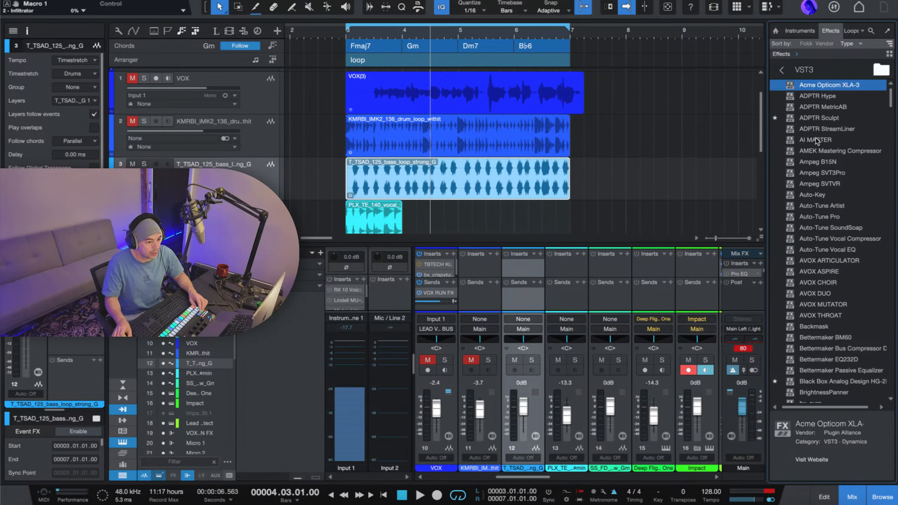
Search the instruments for "sub", add the VST3 SubLabXL on a new track above the drum loop, and move its window aside.
click(792, 30)
click(850, 58)
text(s)
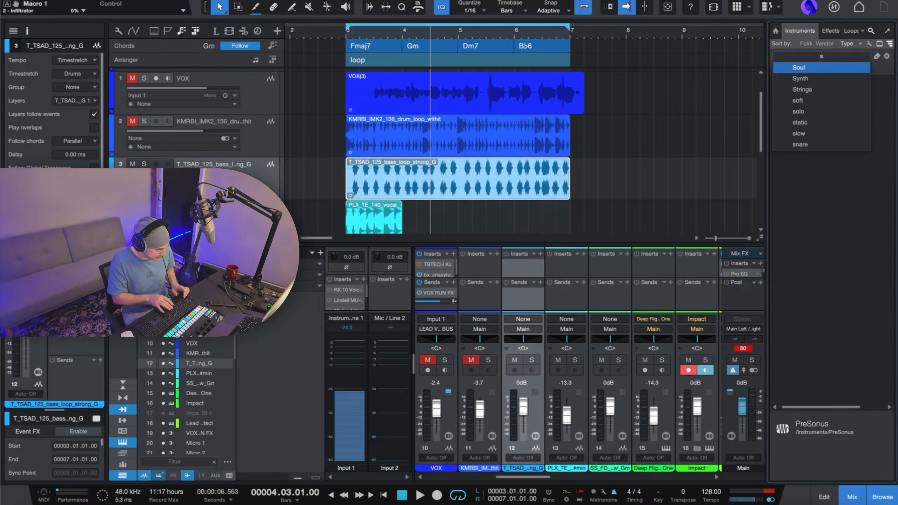
text(ub)
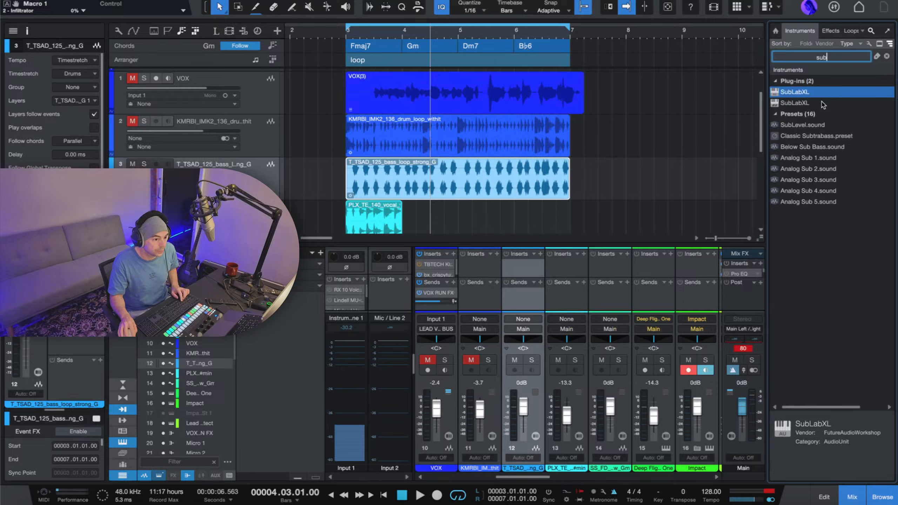
drag(797, 103, 533, 127)
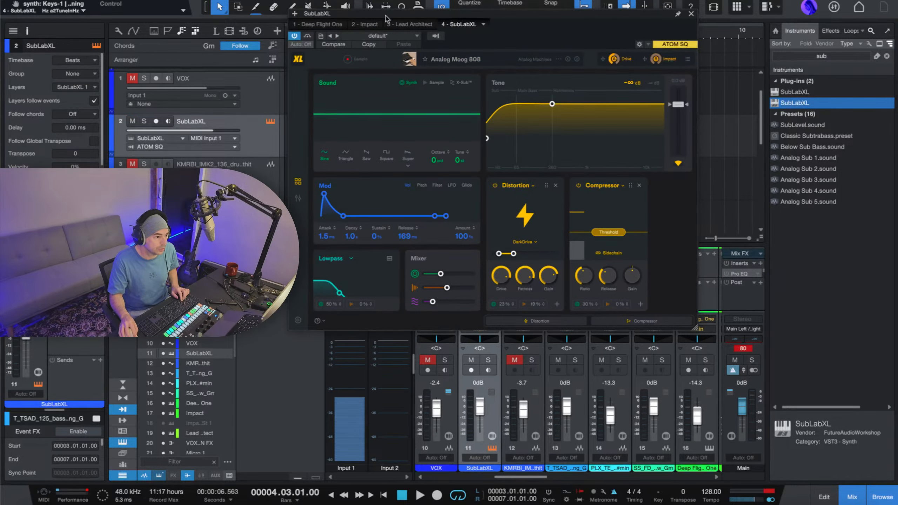
drag(386, 18, 672, 106)
Solo the T_TSAD_125 bass loop track and open its event for editing with Melodyne.
scroll(316, 193, down, 2)
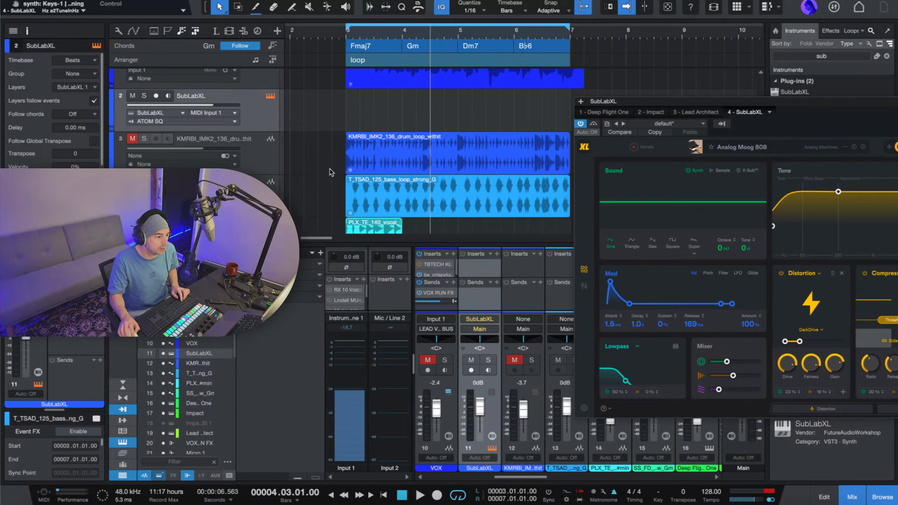
scroll(301, 163, down, 1)
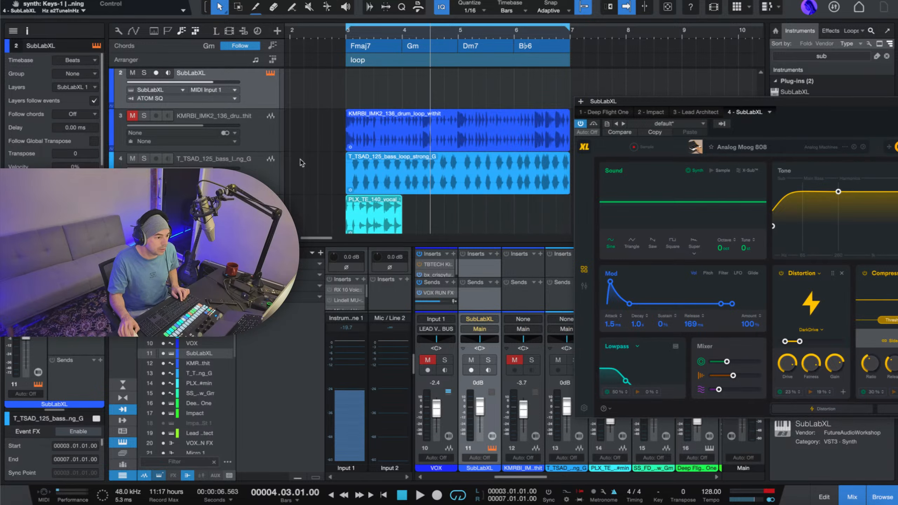
click(371, 179)
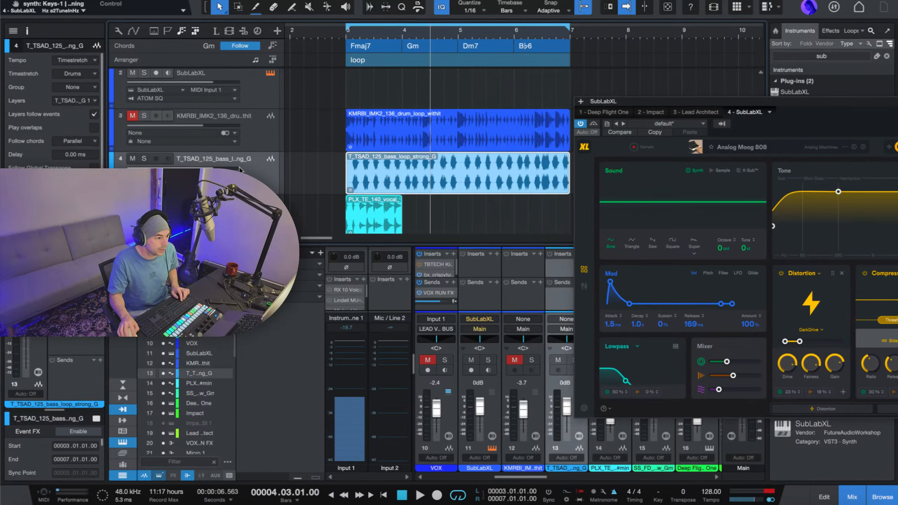
click(144, 159)
right_click(460, 179)
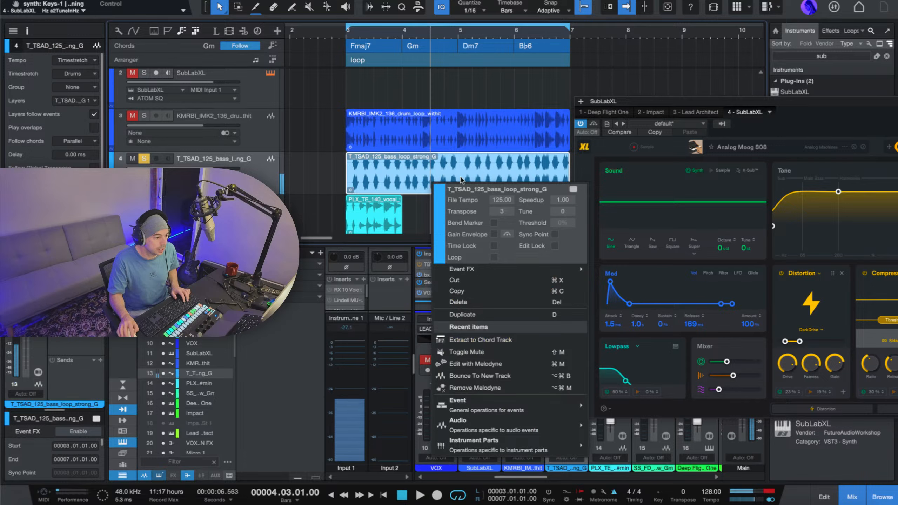
click(540, 366)
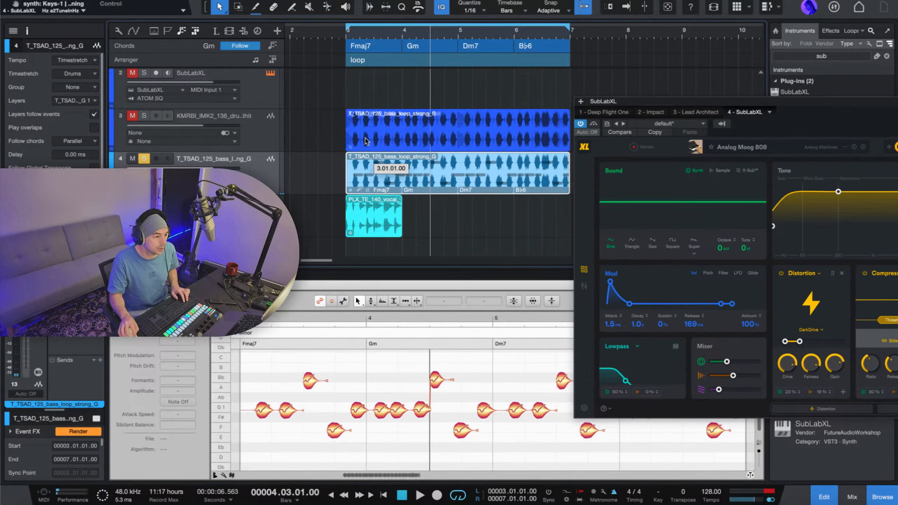
Copy the bass loop's detected notes onto the SubLabXL track as an instrument part, and audition that track soloed.
drag(366, 181, 364, 94)
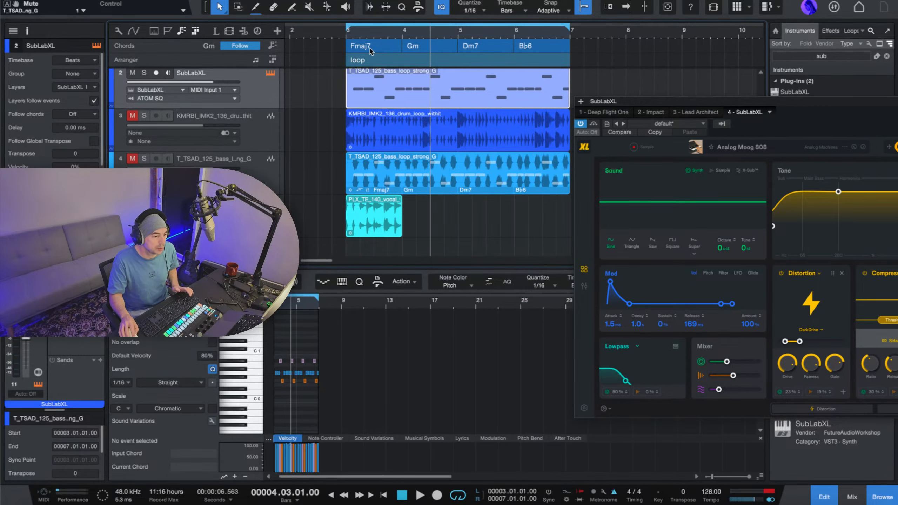
key(f)
drag(658, 104, 432, 101)
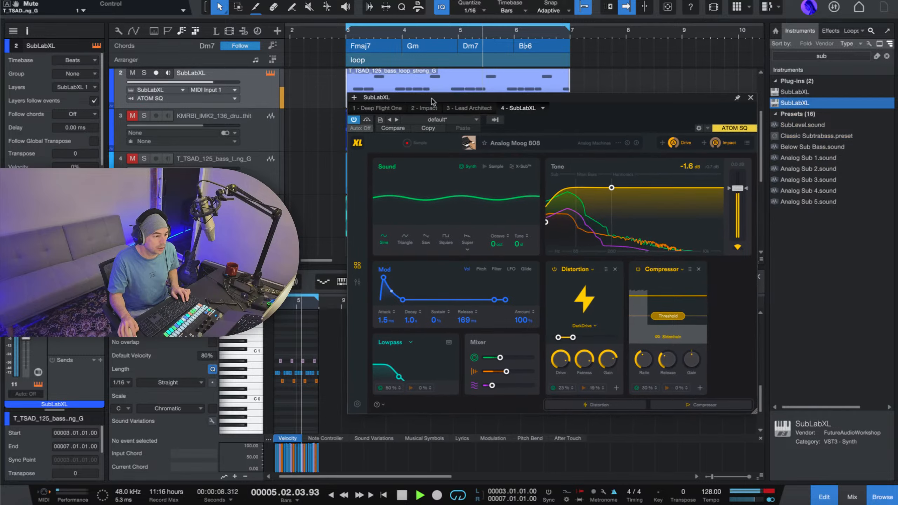
click(144, 73)
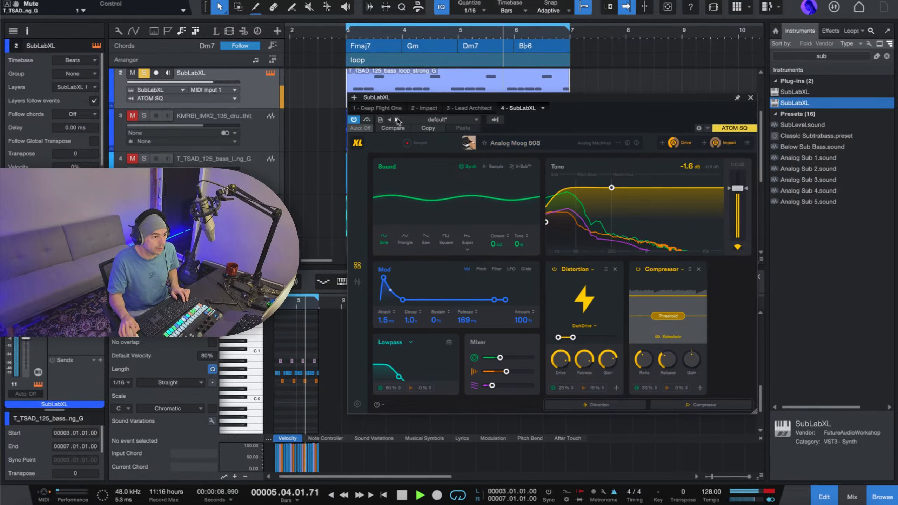
key(space)
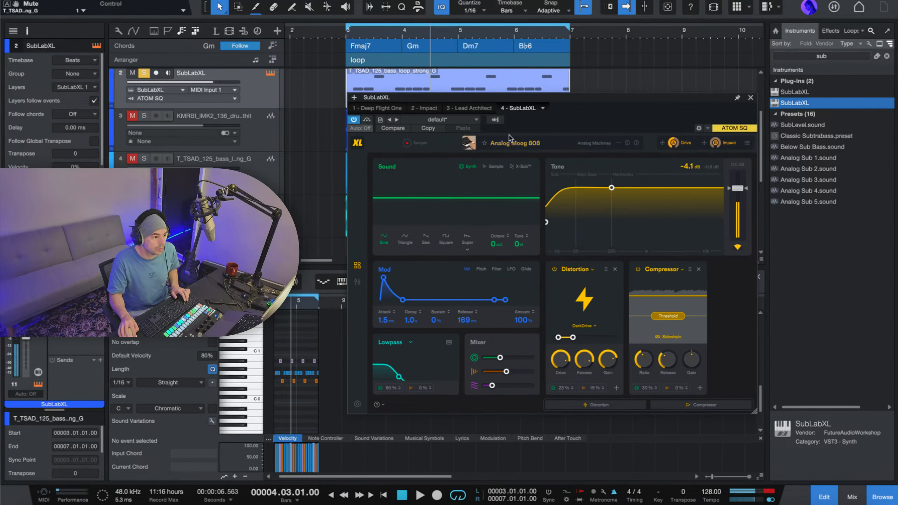
Audition SubLabXL's Grunge Monster preset from the Analog Machines pack, and switch to the Heavy Swedish preset.
click(444, 120)
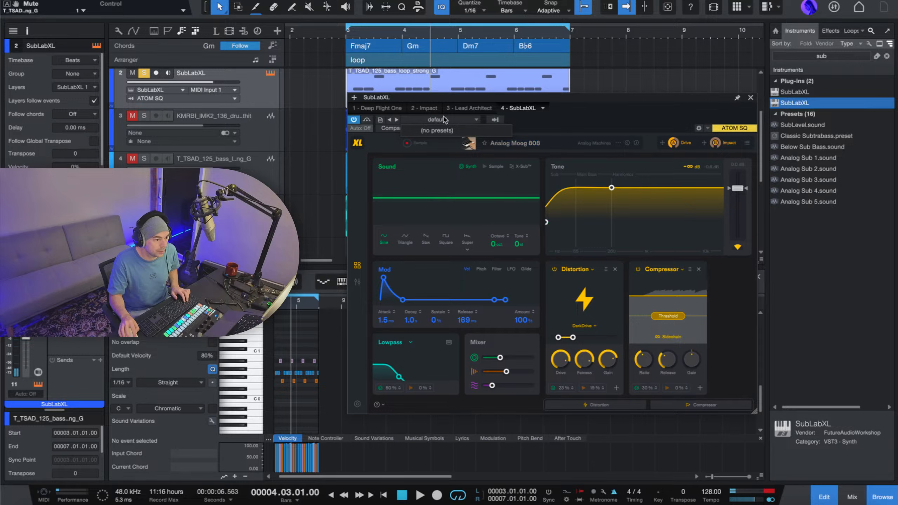
click(535, 145)
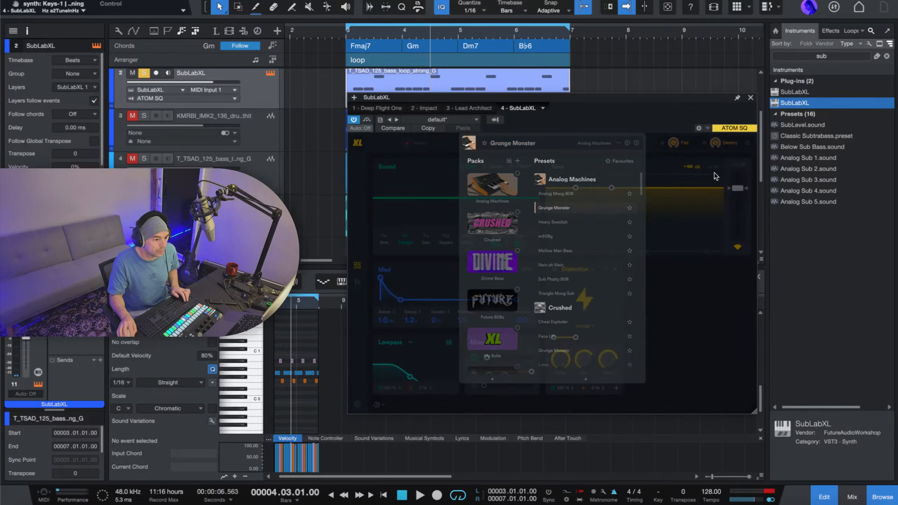
click(563, 212)
key(space)
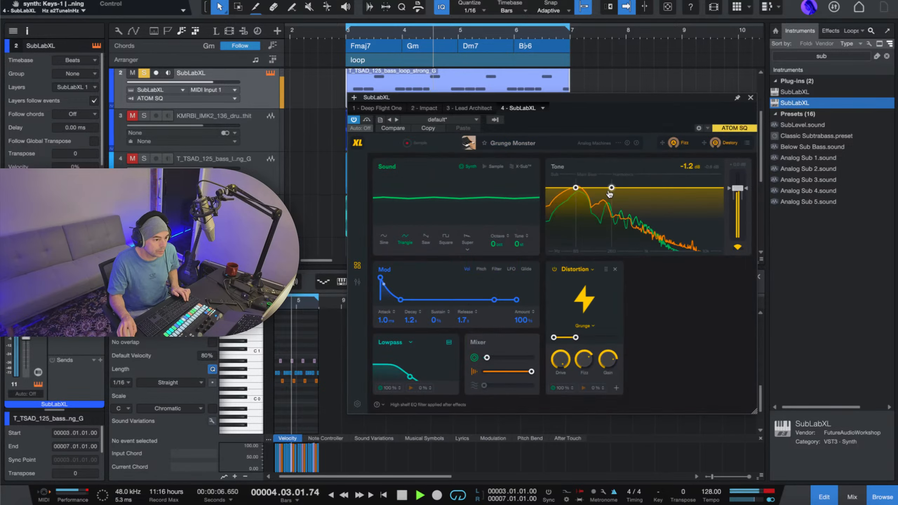
click(636, 145)
key(space)
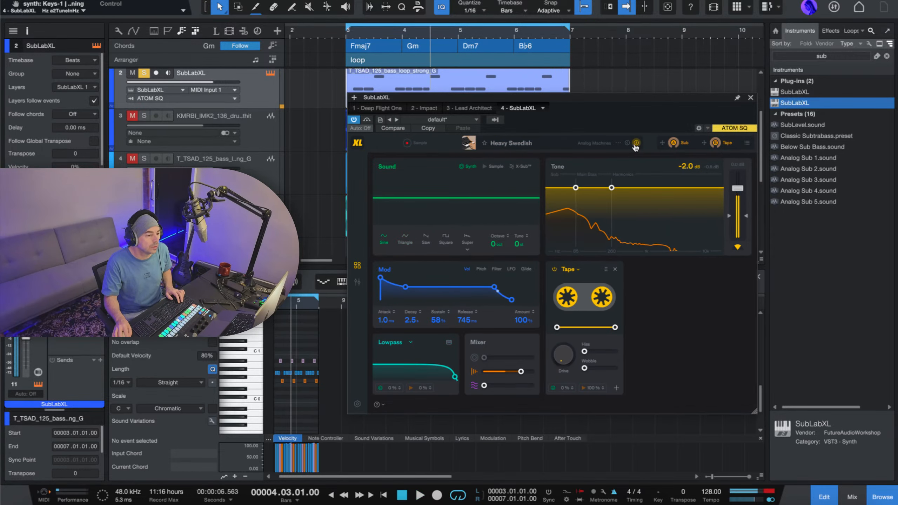
Play the loop, switch SubLabXL to the m808g preset, and set its track's Follow chords mode to Bass.
click(144, 73)
key(space)
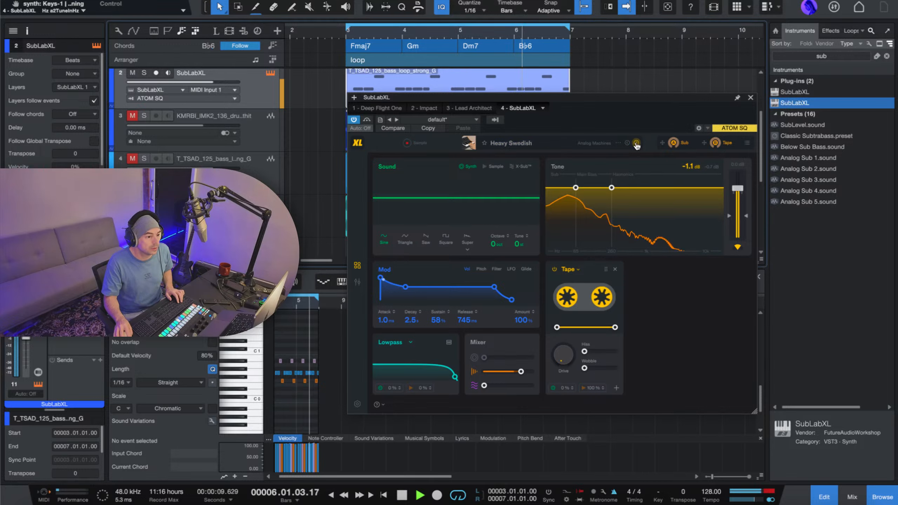
click(635, 143)
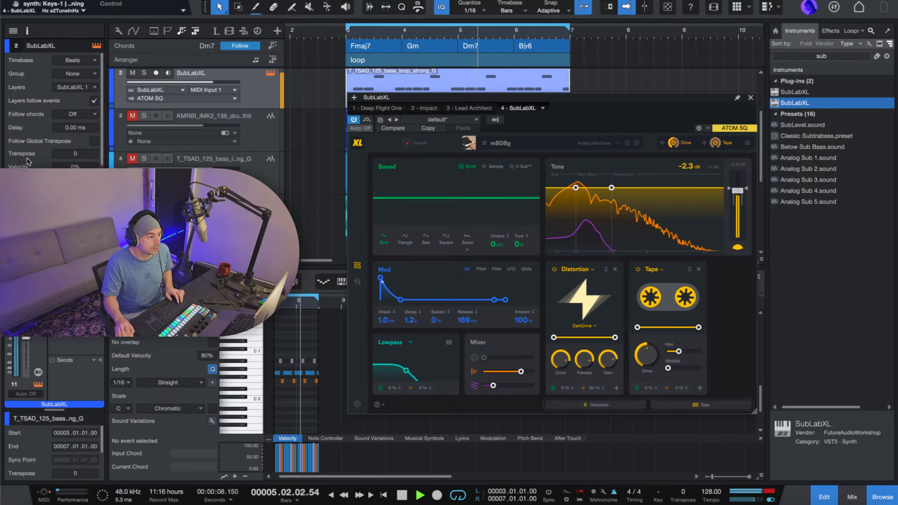
click(78, 115)
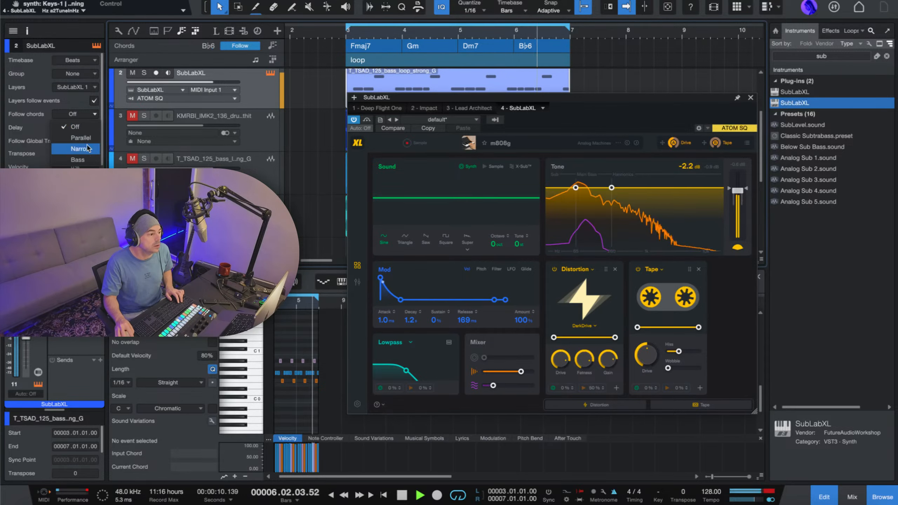
click(84, 158)
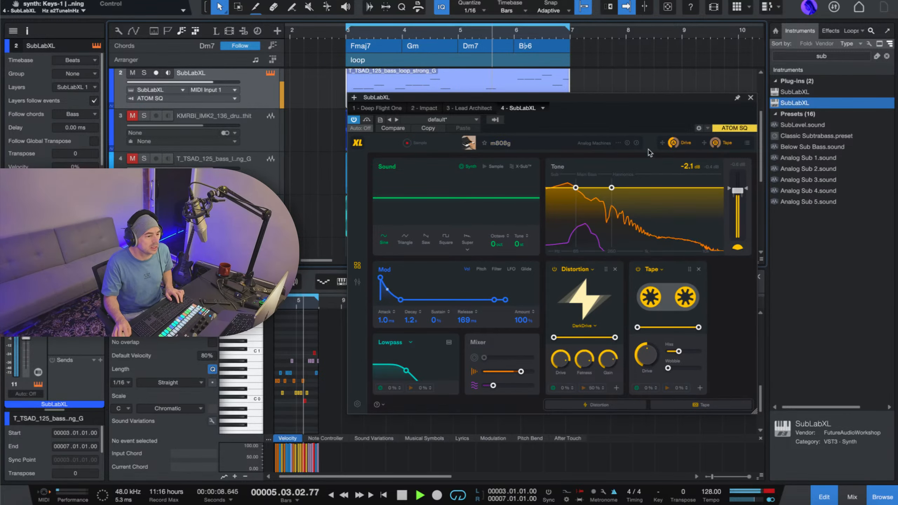
Audition further SubLabXL presets, including Mellow Man Bass, Nein oh Nein and Chest Exploder, and settle on Triangle Moog Sub.
click(636, 144)
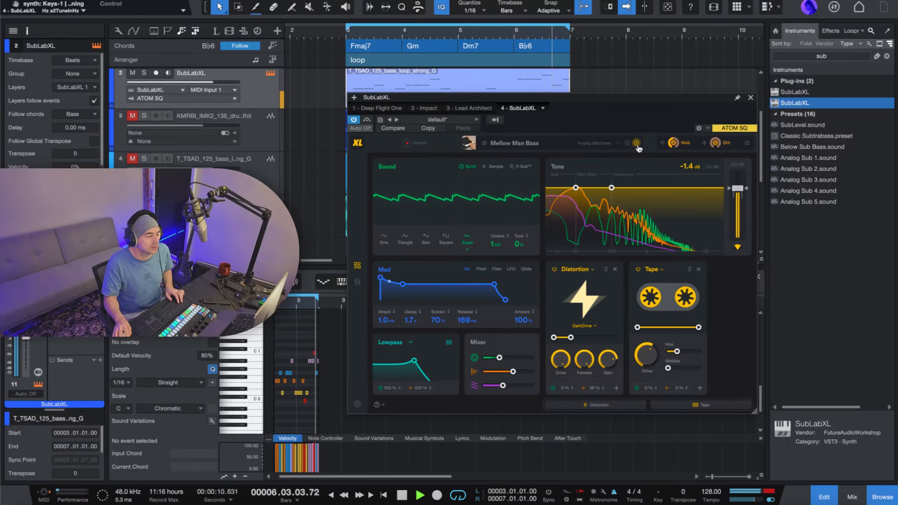
click(637, 145)
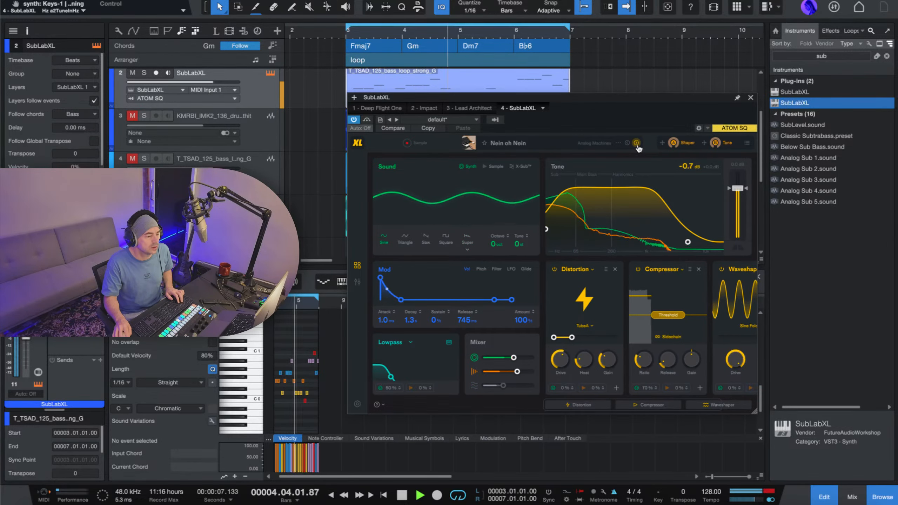
click(638, 145)
click(637, 144)
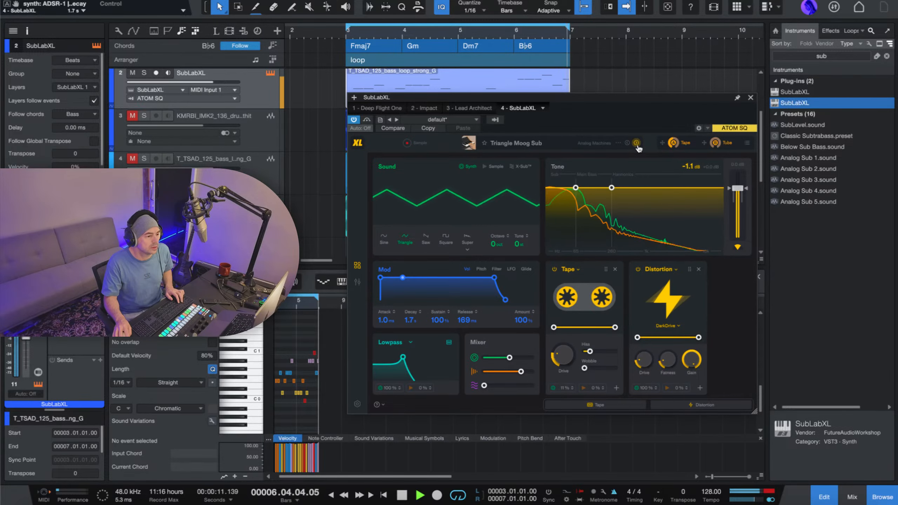
click(637, 144)
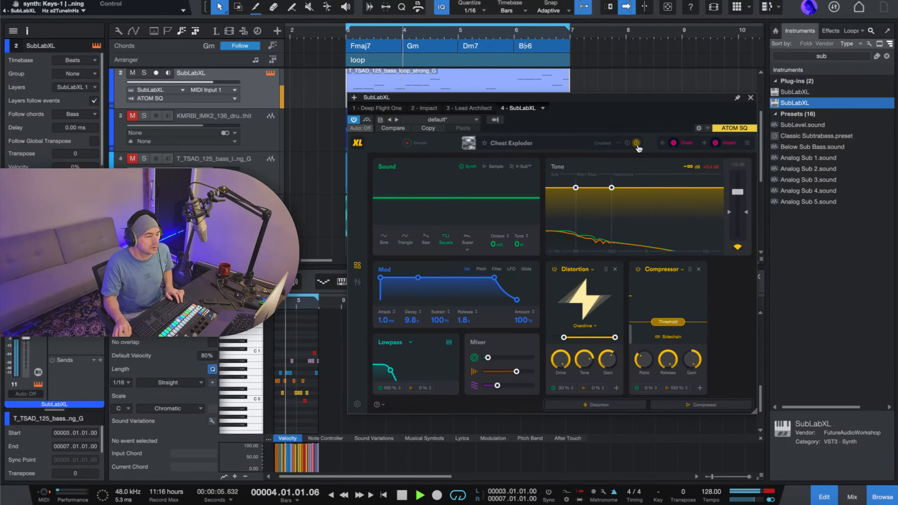
click(625, 143)
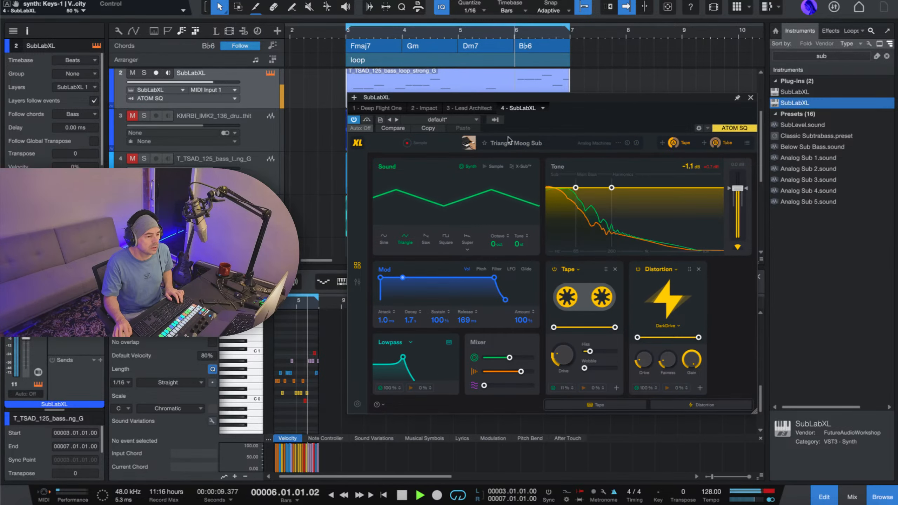
click(537, 143)
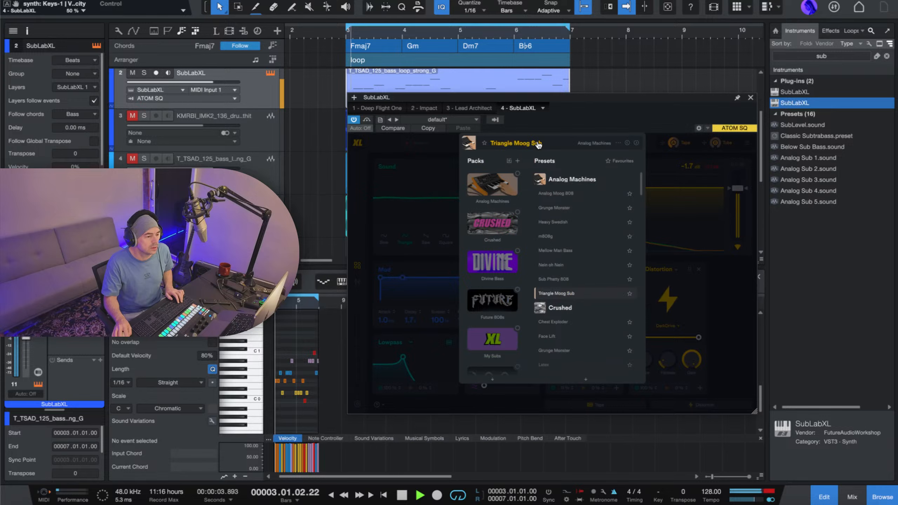
click(538, 144)
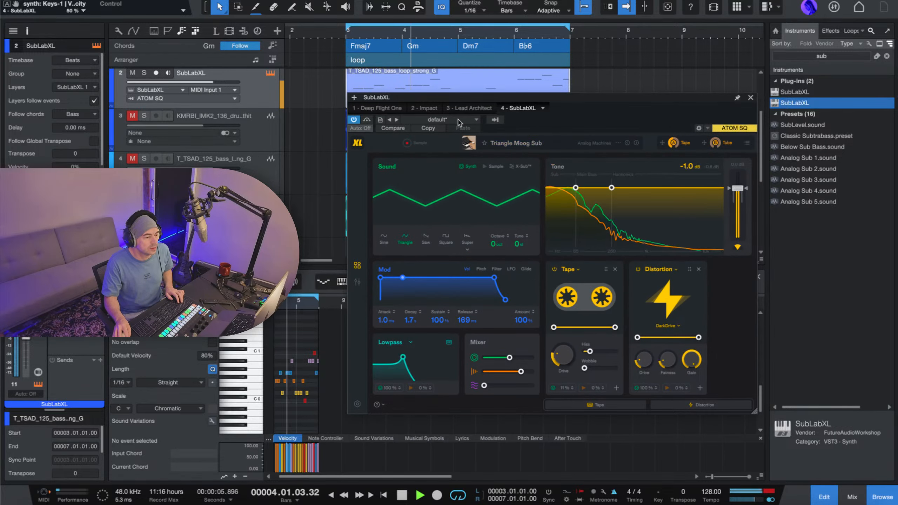
Move the SubLabXL window higher, stop playback, and close the instrument window.
drag(472, 98, 474, 57)
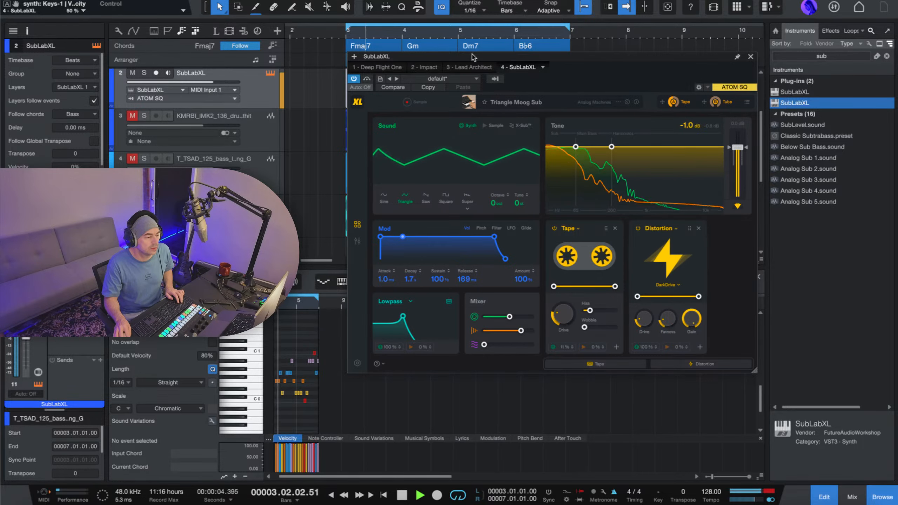
key(space)
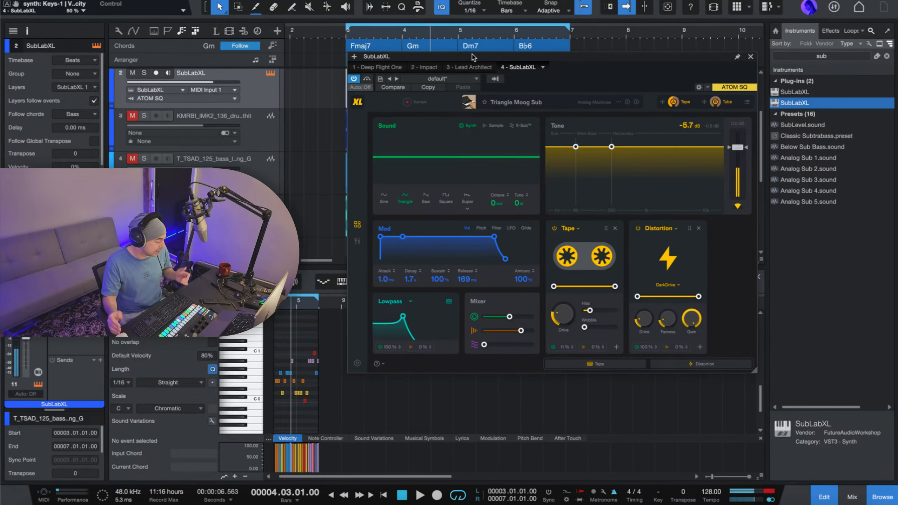
click(750, 57)
Compare the loop's playback with the SubLabXL track soloed, muted and unmuted.
key(space)
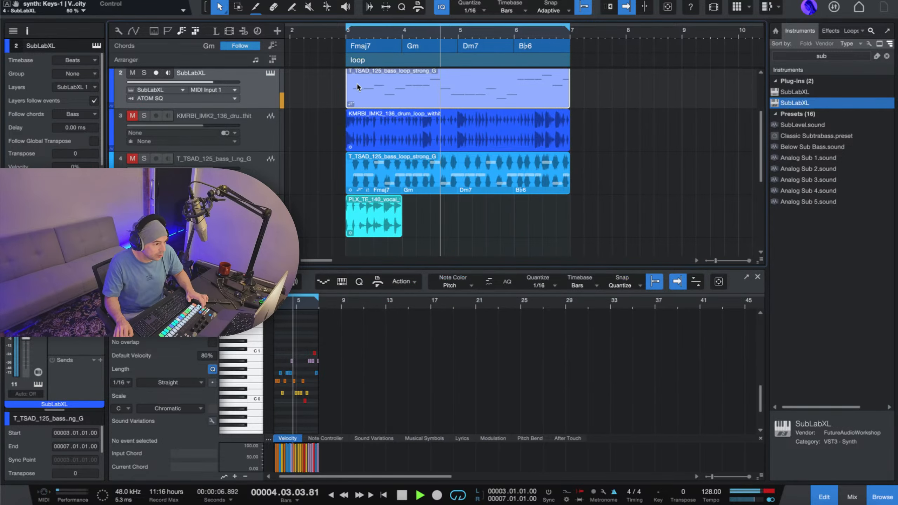
scroll(370, 117, up, 2)
click(144, 123)
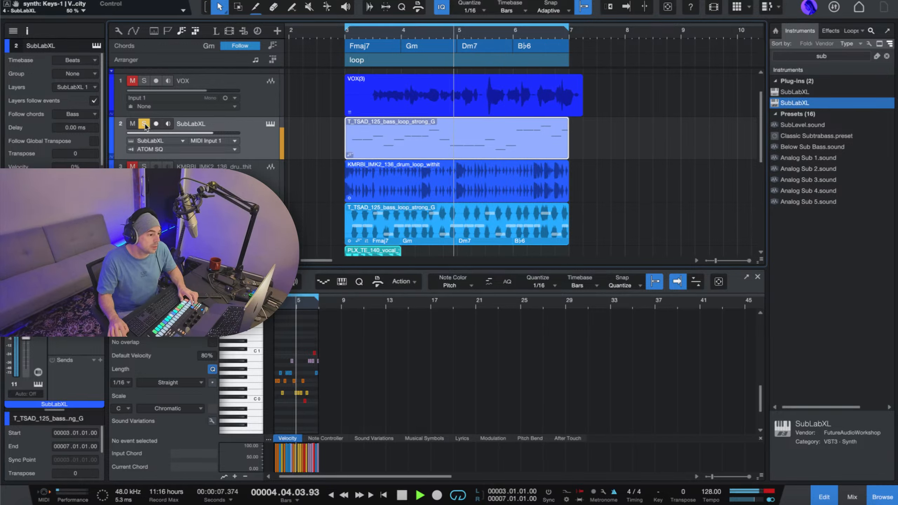
key(f)
key(space)
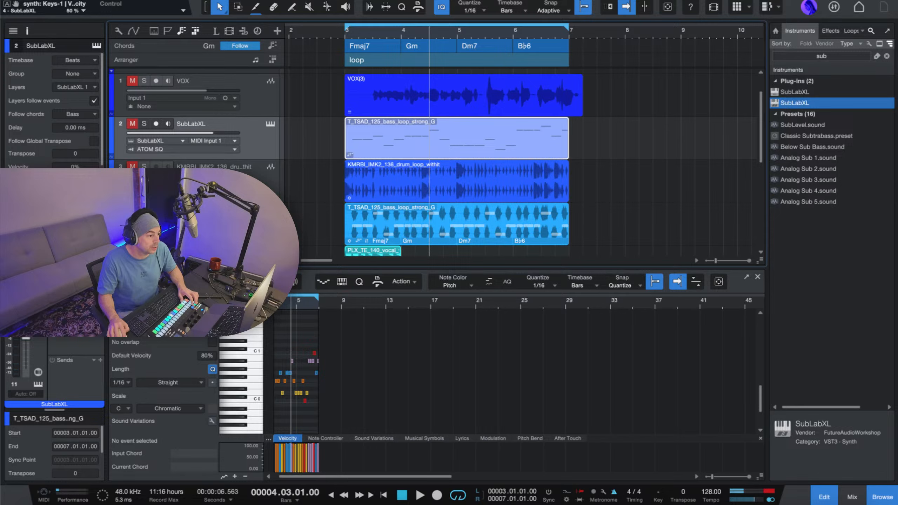
key(space)
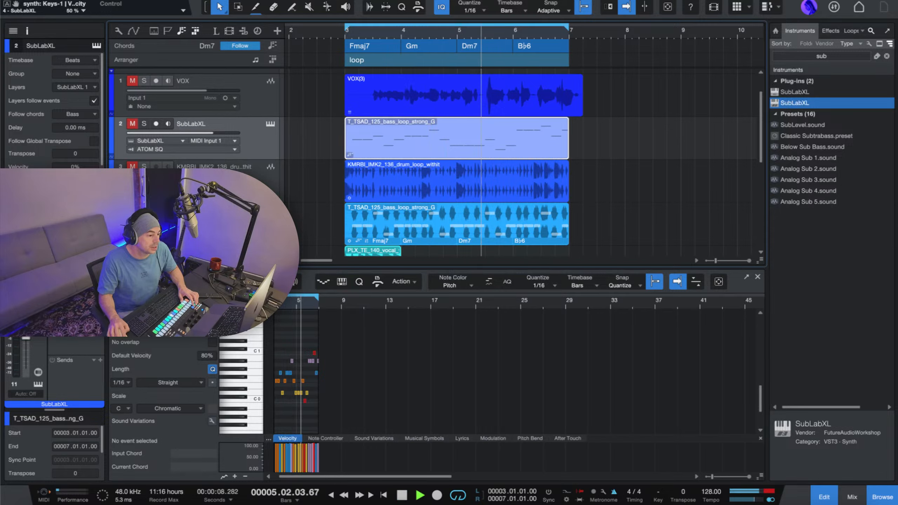
click(133, 124)
key(space)
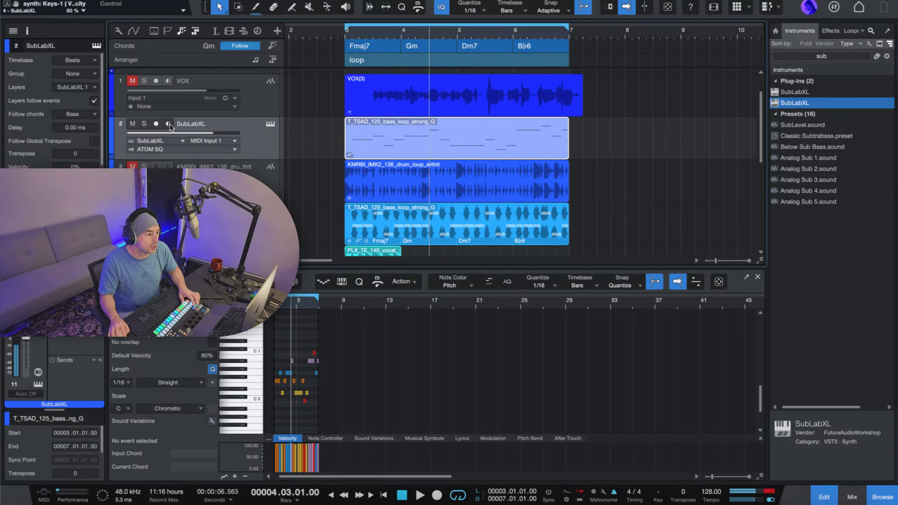
key(space)
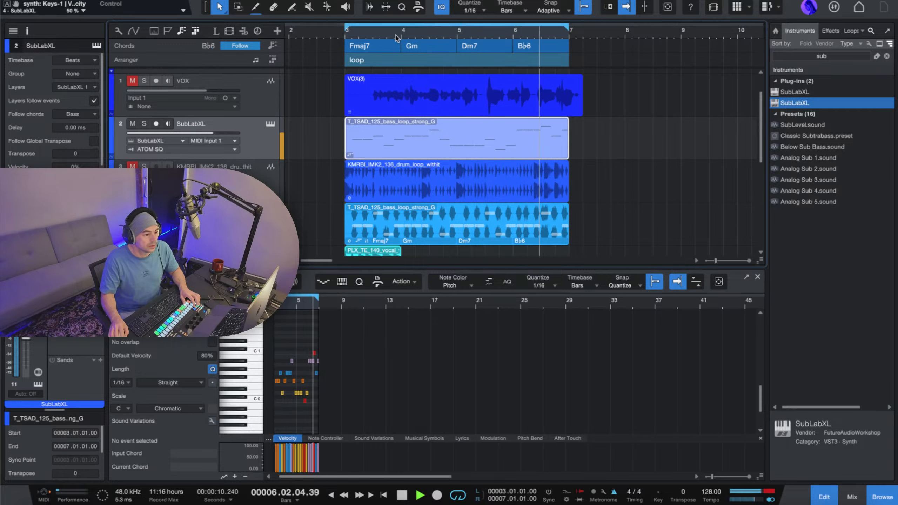
key(space)
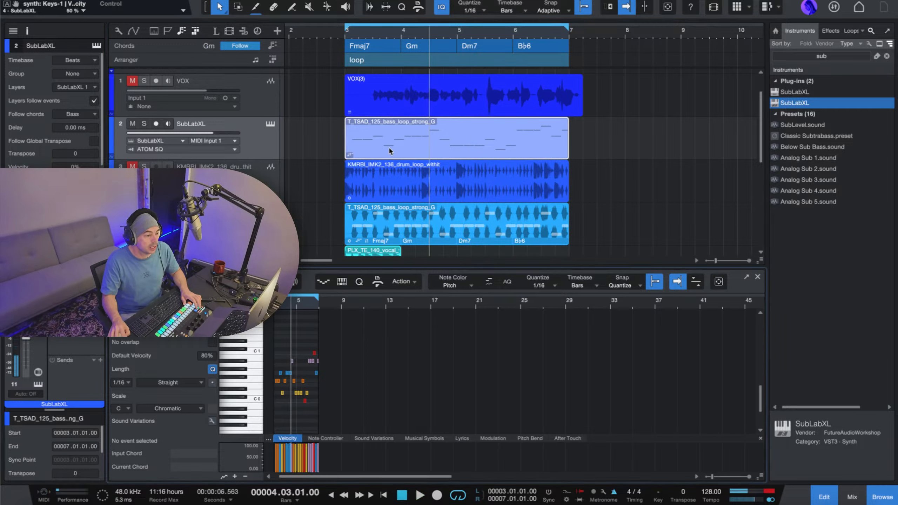
Try the Parallel Follow chords mode on the SubLabXL part during playback, and set it back to Bass.
key(z)
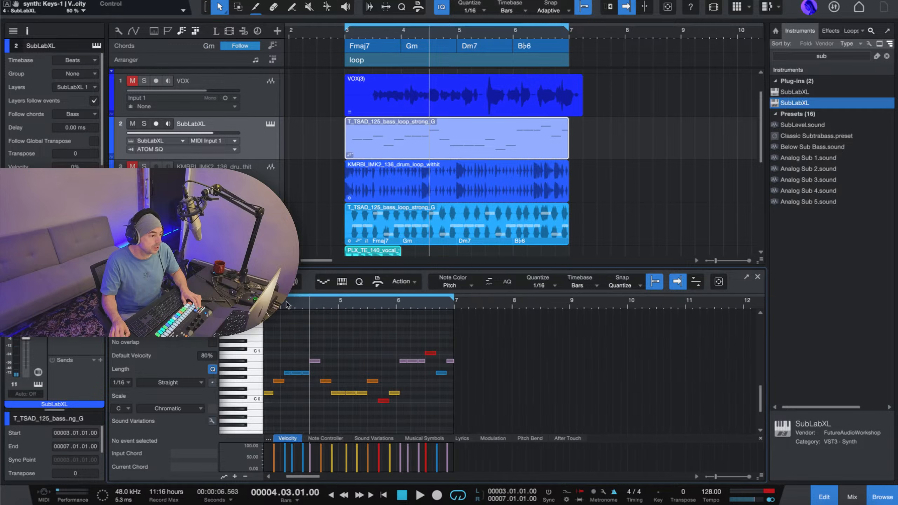
click(323, 306)
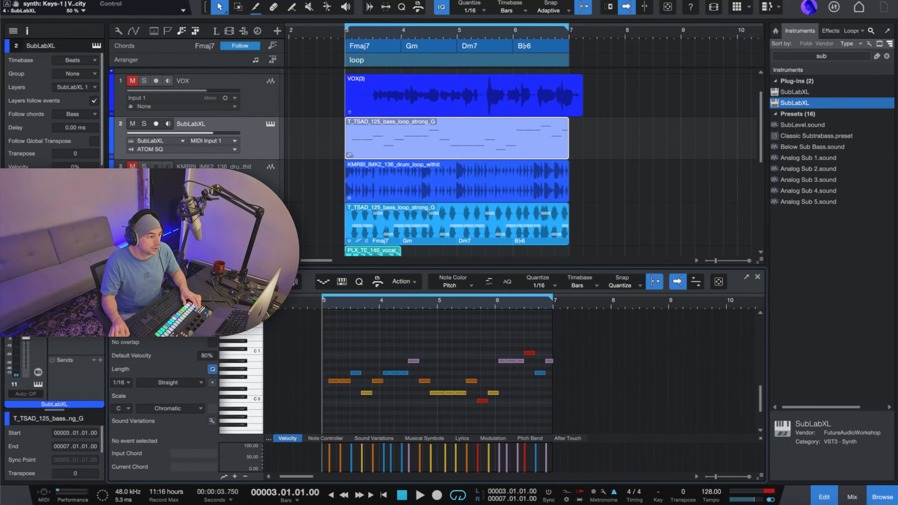
click(95, 115)
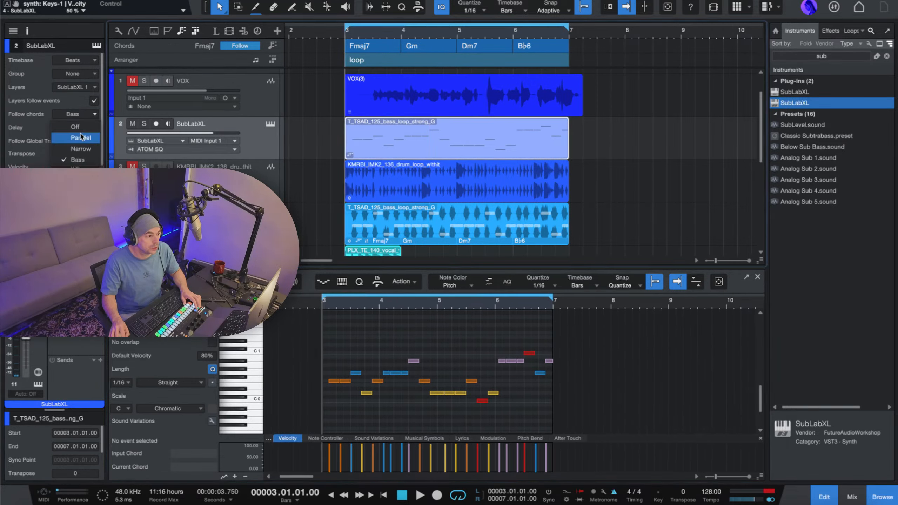
click(84, 141)
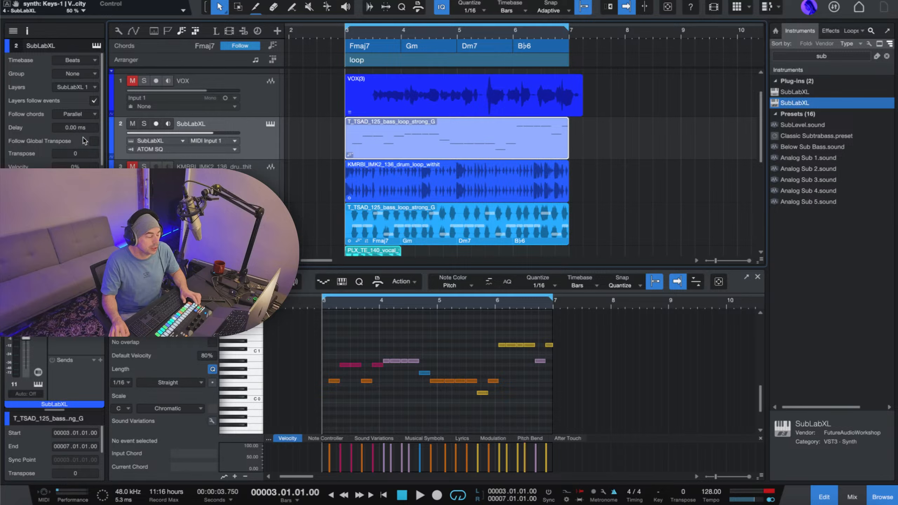
key(space)
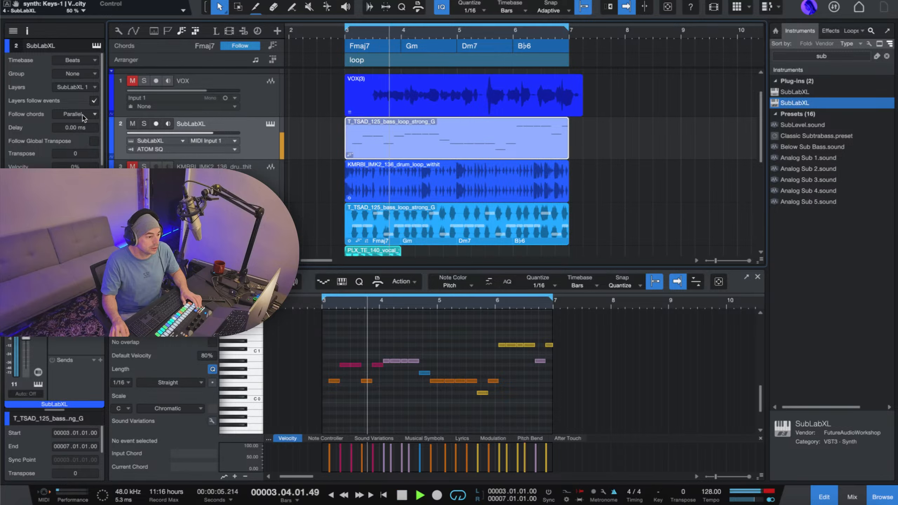
click(83, 115)
click(78, 159)
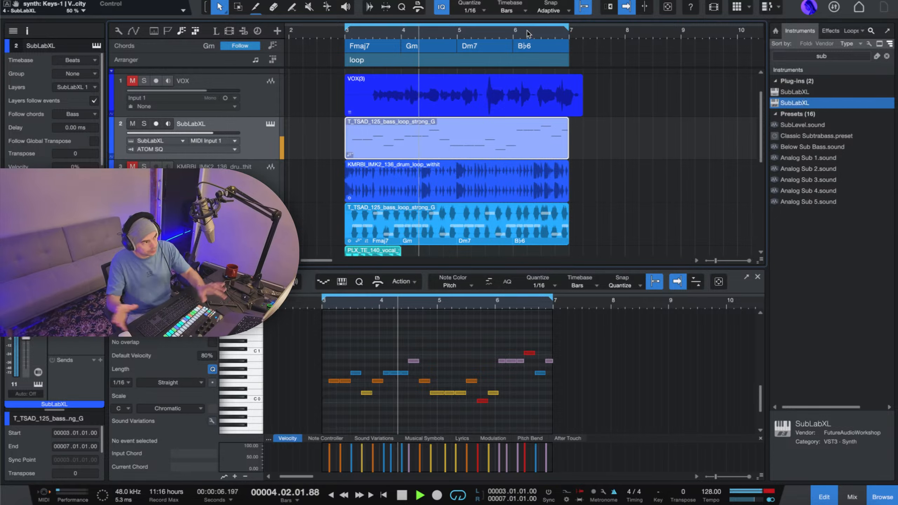
Play the loop while reviewing the tracks from the SubLabXL bass and drum loop down to Lead Architect.
scroll(525, 33, down, 5)
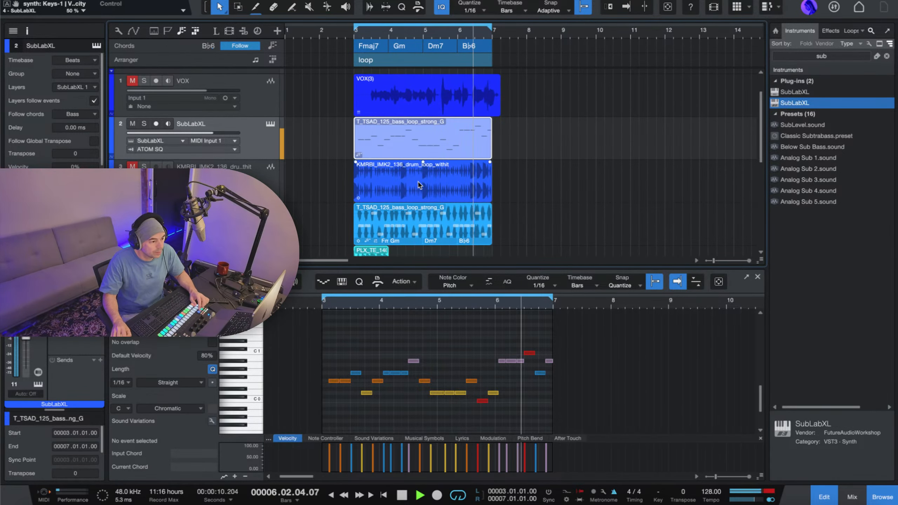
key(space)
scroll(233, 138, down, 3)
key(space)
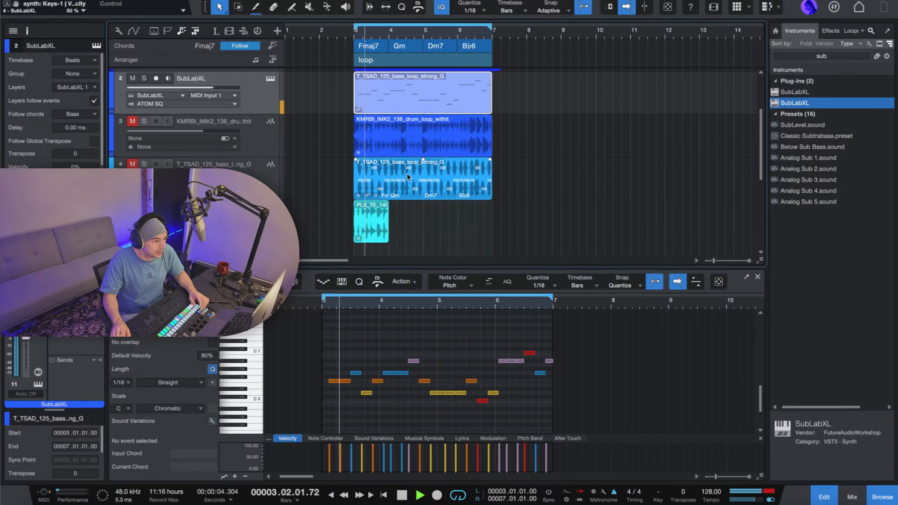
click(213, 134)
scroll(213, 134, down, 6)
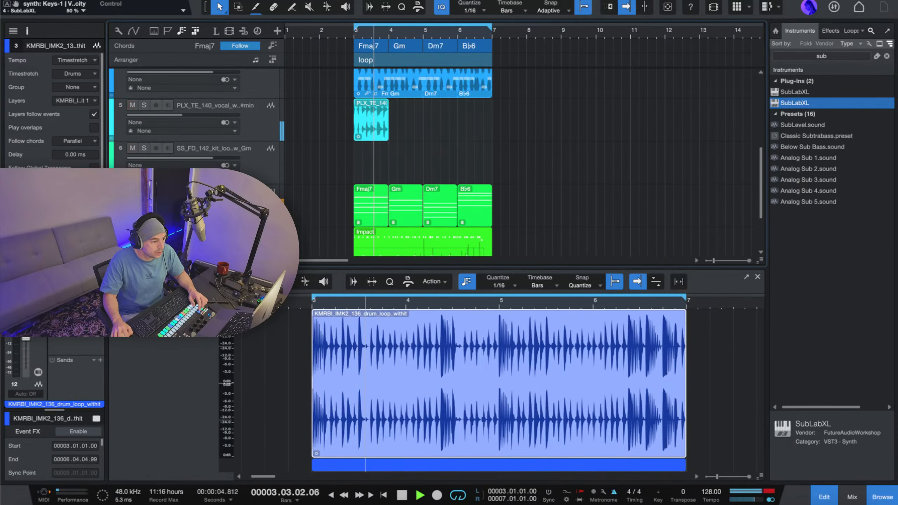
scroll(214, 134, down, 4)
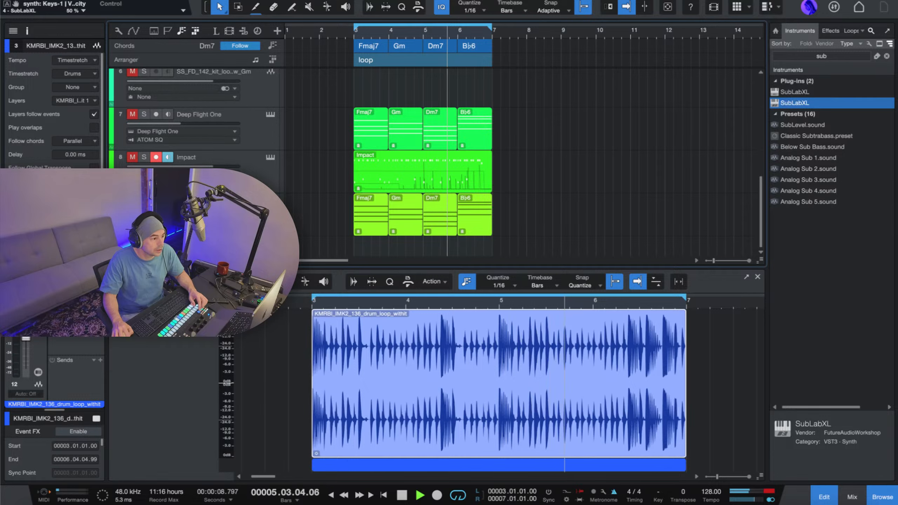
key(space)
Select the Gm event on the Lead Architect track, show the mixer, and enlarge it to reveal the insert lists.
click(406, 216)
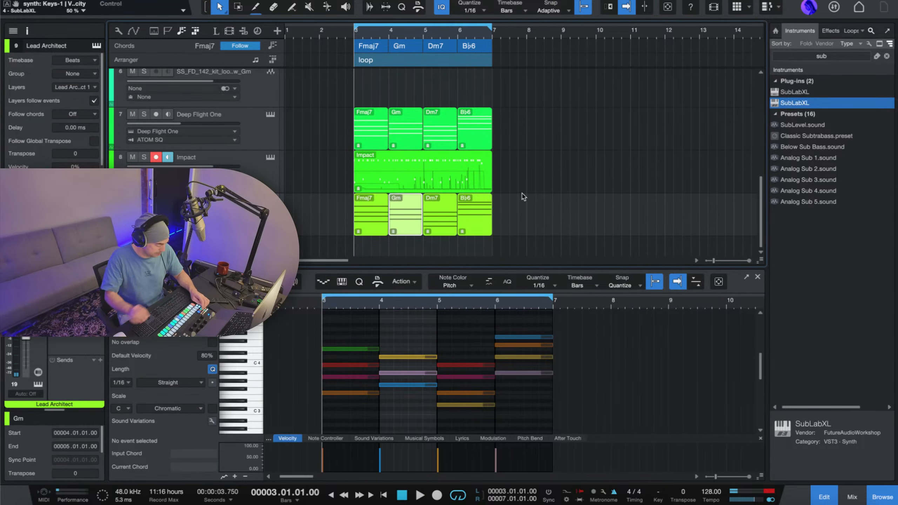
key(F3)
scroll(383, 128, down, 2)
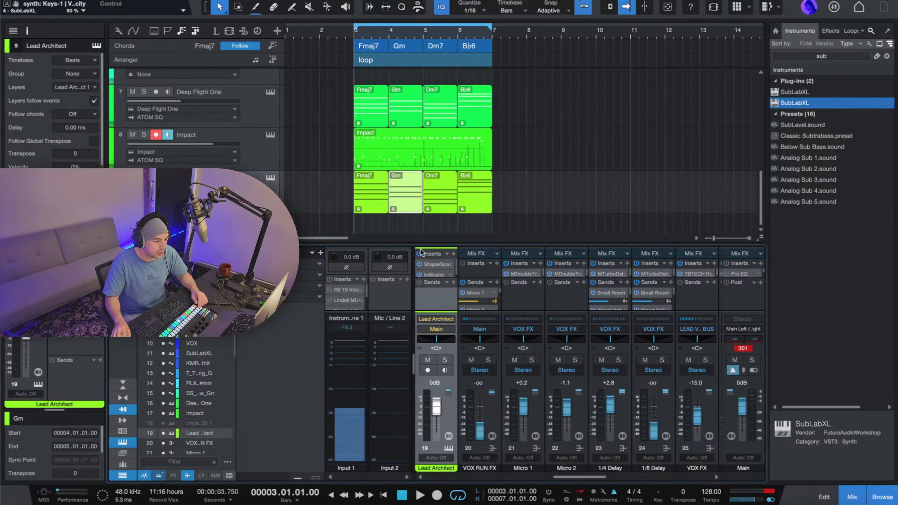
drag(426, 245, 426, 118)
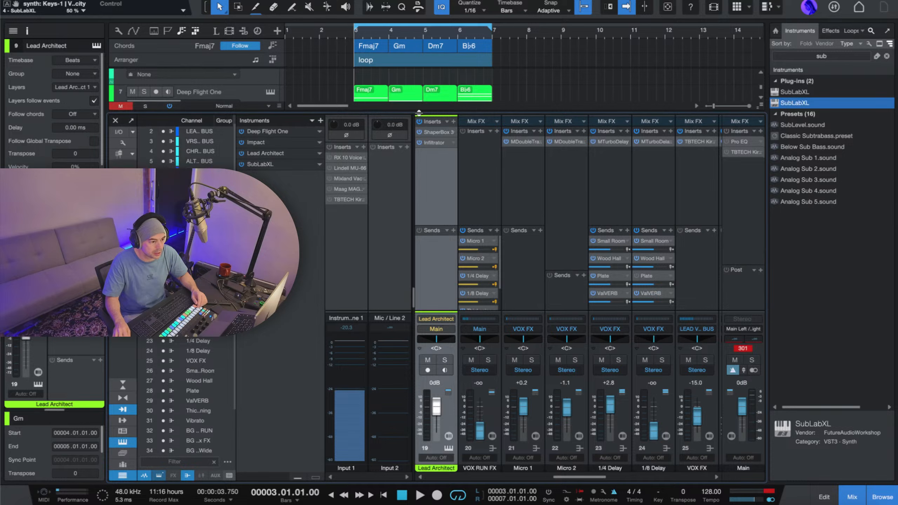
Search the effects for kirchh and insert the VST3 version of TBTECH Kirchhoff-EQ on the Lead Architect channel.
click(887, 55)
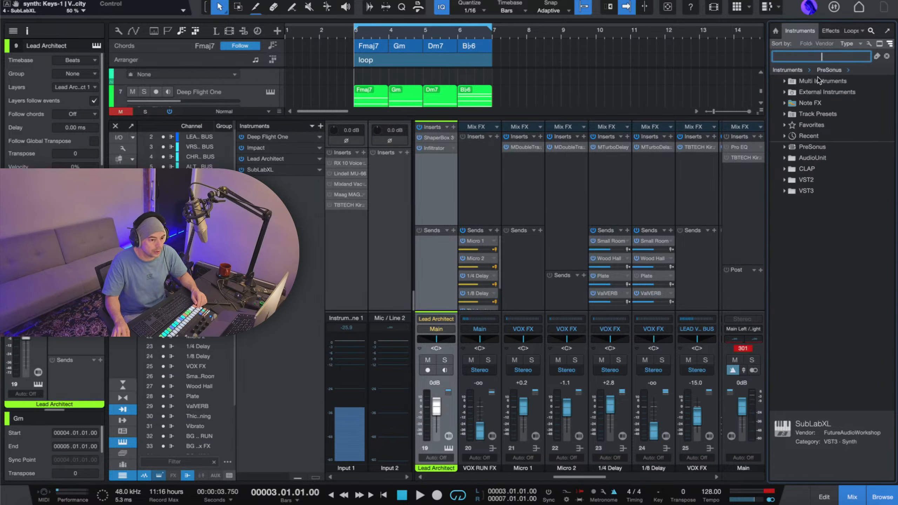
text(kirch)
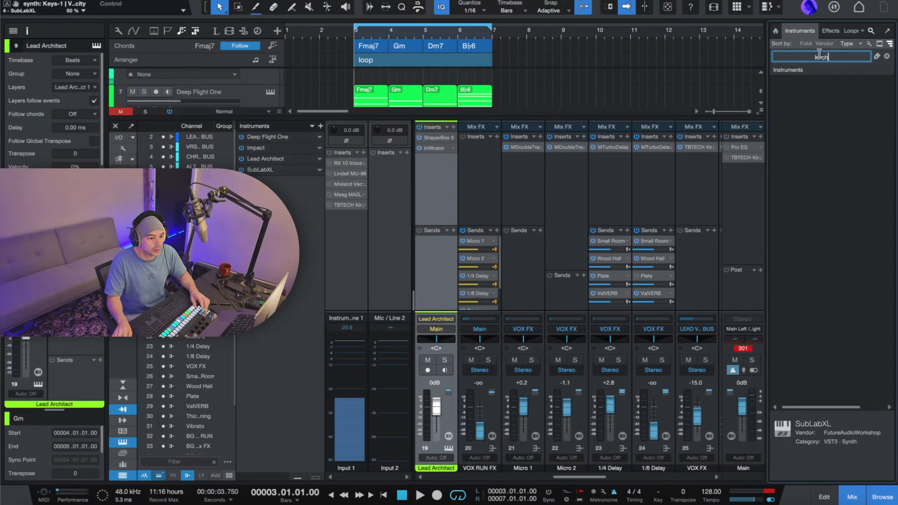
click(830, 31)
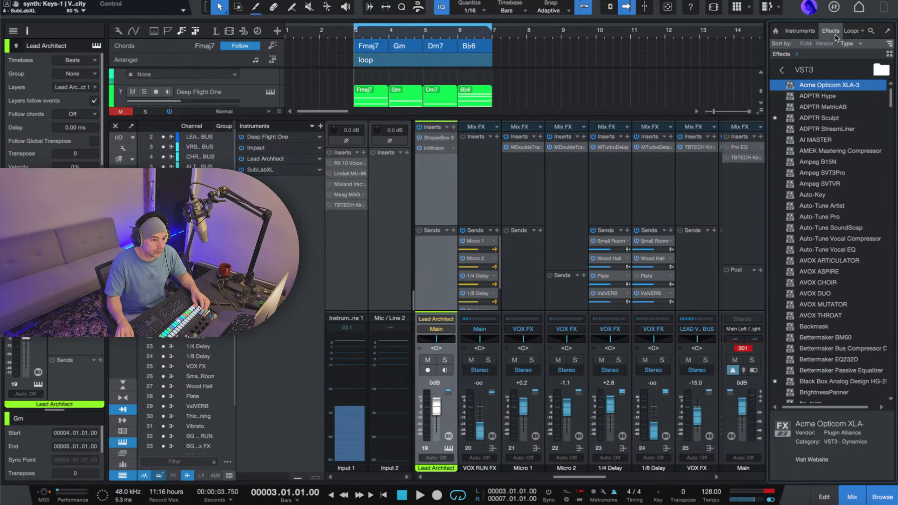
click(871, 32)
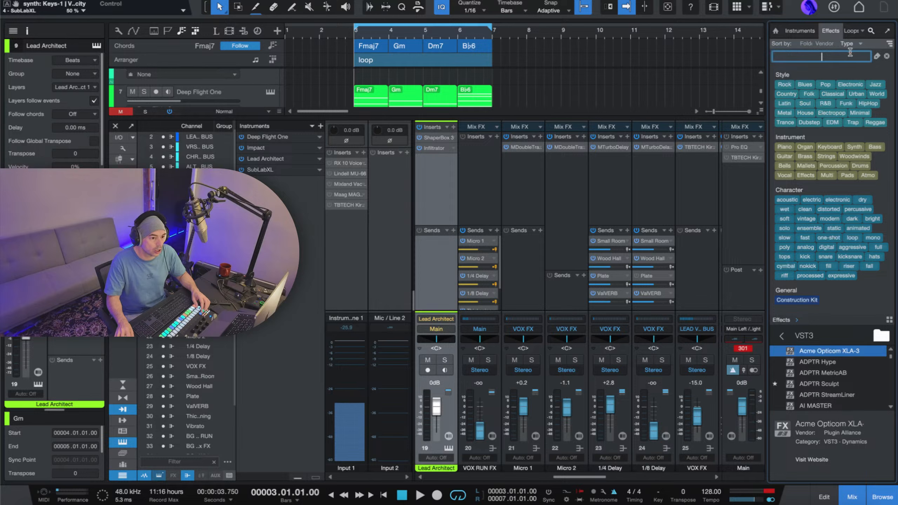
text(kir)
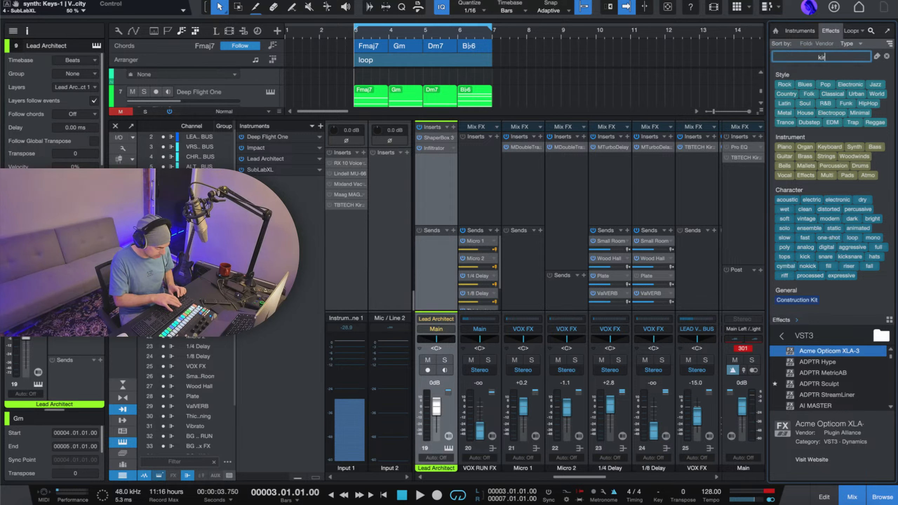
text(chh)
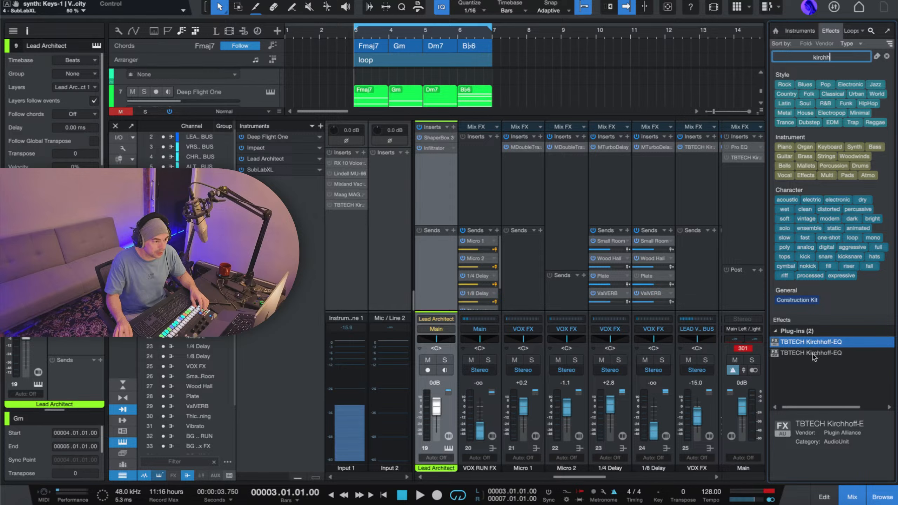
drag(812, 356, 437, 198)
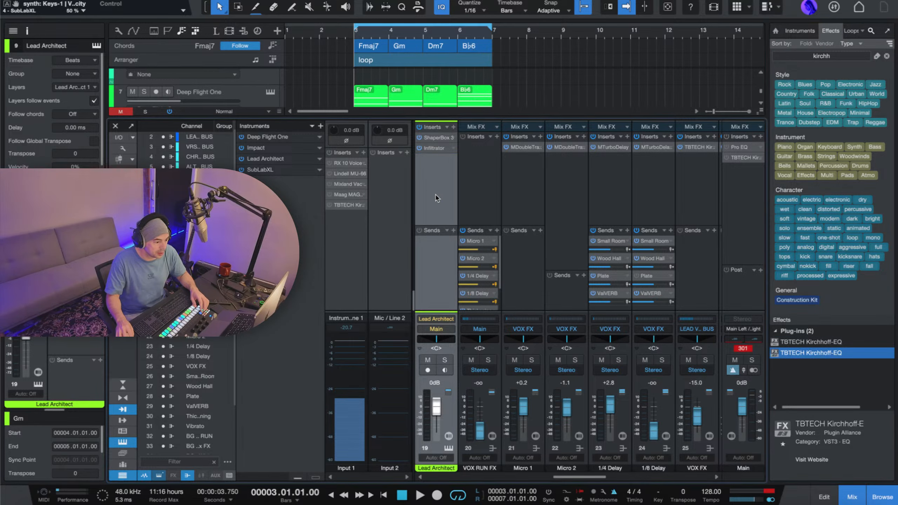
Play the loop and add a Kirchhoff EQ bell band at about 3312 Hz with about 0.34 dB gain, and close the EQ.
key(space)
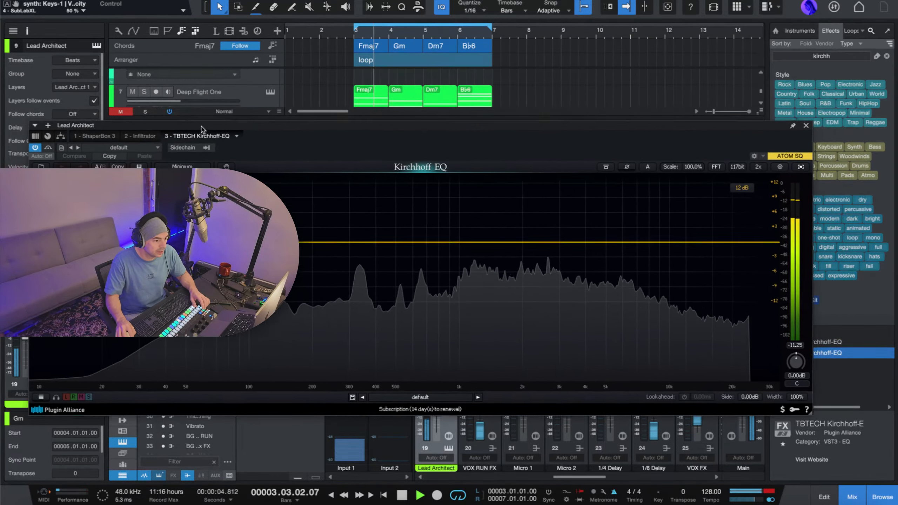
drag(200, 129, 265, 192)
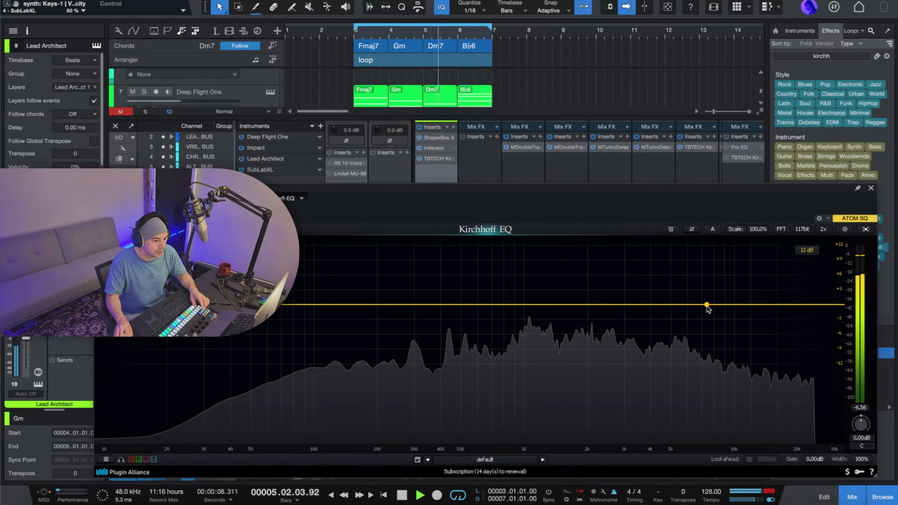
drag(706, 305, 634, 306)
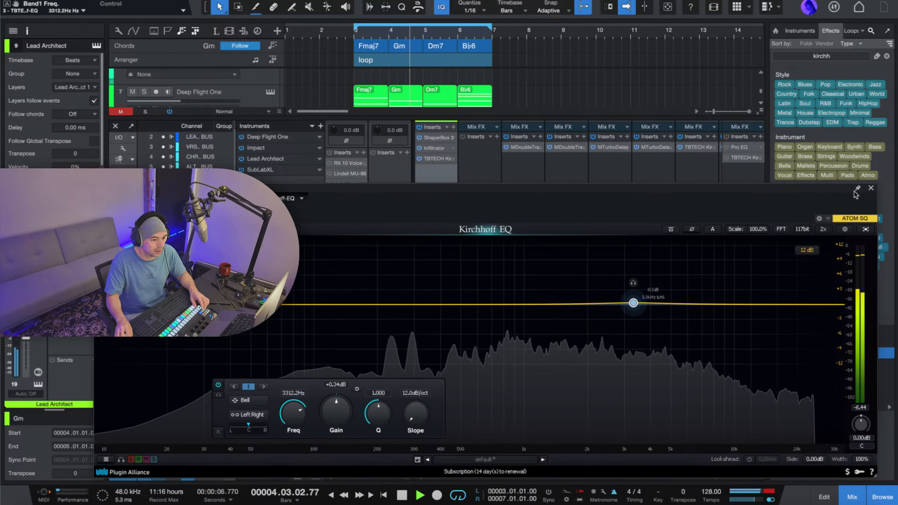
click(870, 189)
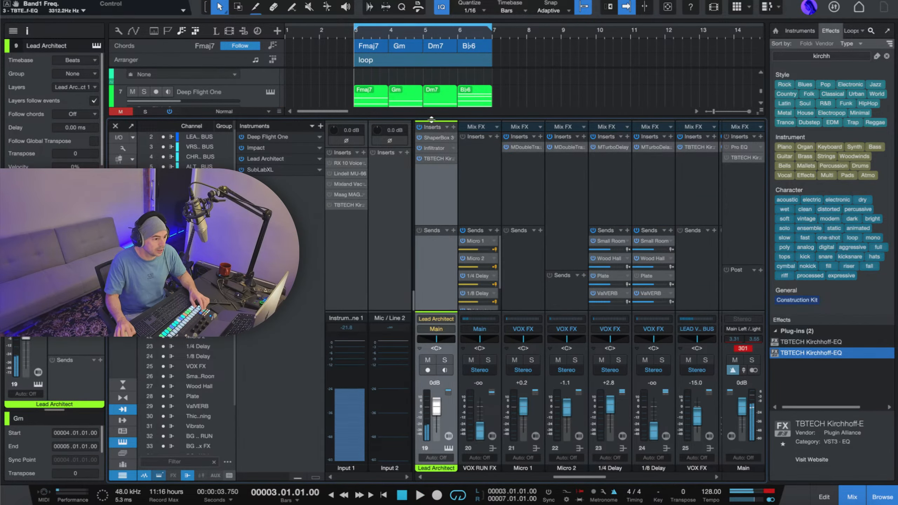
Resize the mixer to reveal both the arrangement and Lead Architect's full insert list, and reopen its Kirchhoff-EQ.
drag(432, 120, 431, 244)
scroll(369, 128, down, 1)
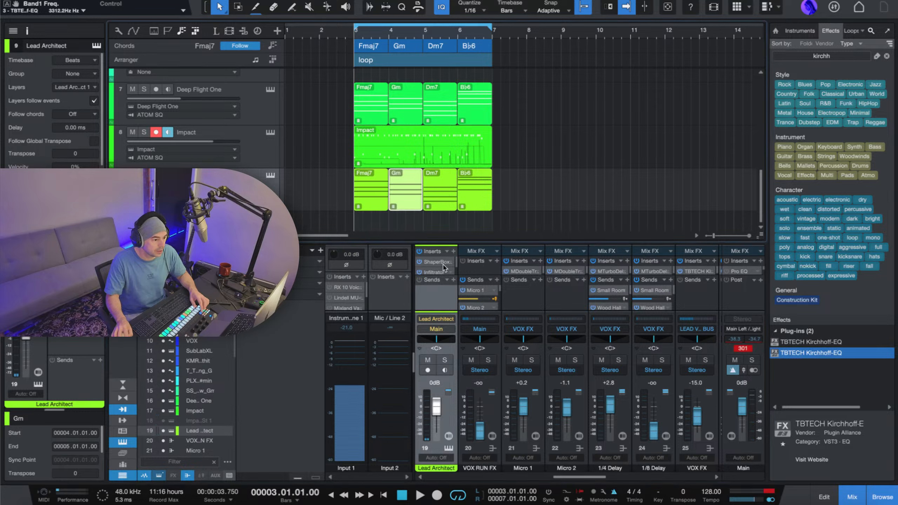
drag(439, 241, 432, 207)
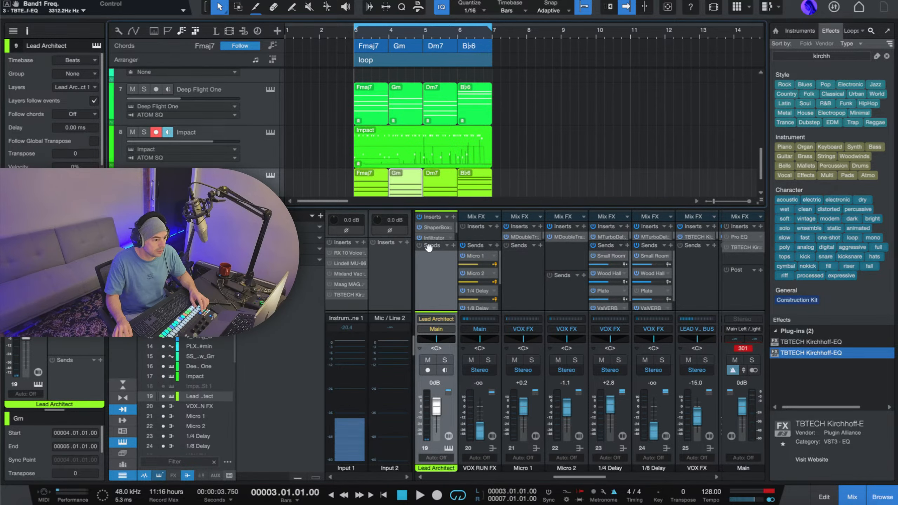
drag(433, 241, 429, 281)
double_click(438, 248)
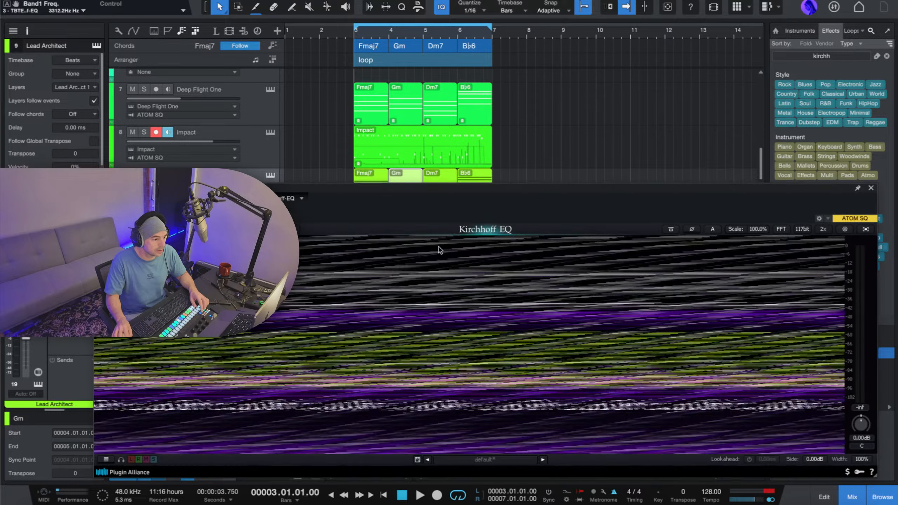
Add a second EQ band, make it Low Pass, and lower its frequency to about 2304 Hz during playback.
double_click(681, 304)
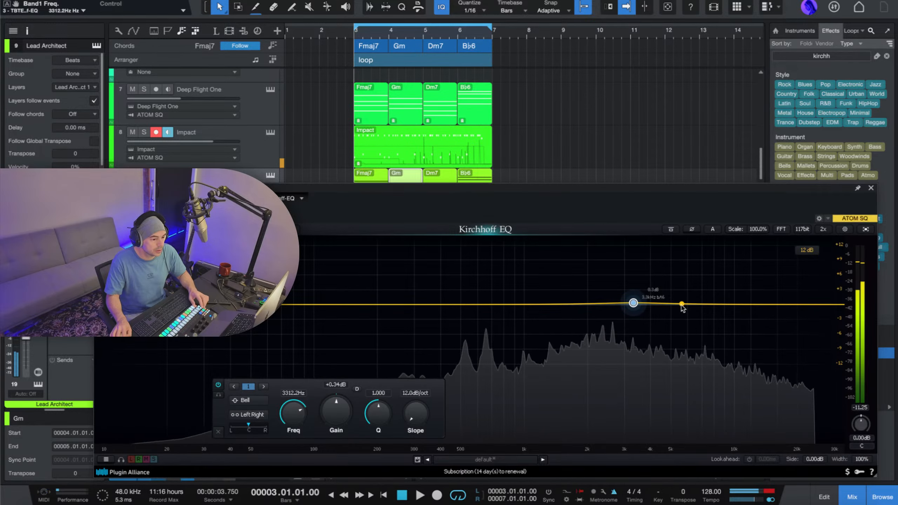
click(682, 303)
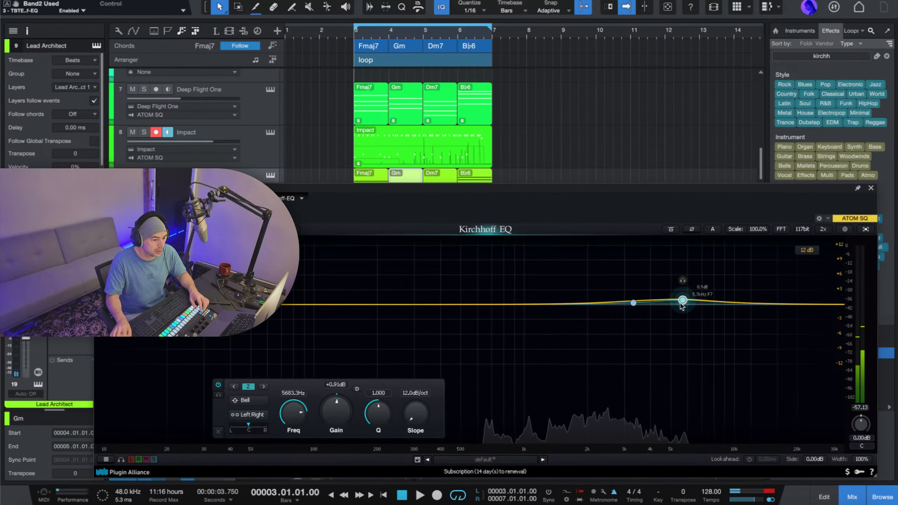
click(245, 401)
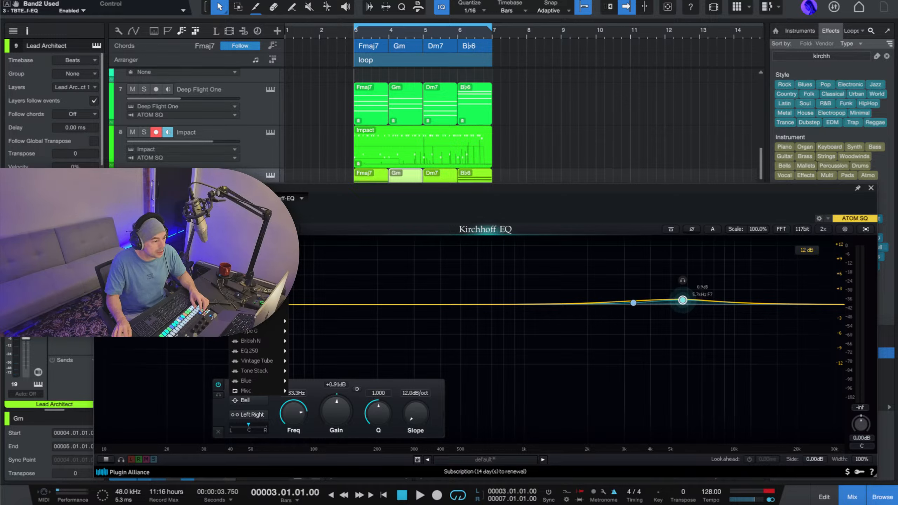
click(251, 252)
key(space)
drag(683, 304, 600, 311)
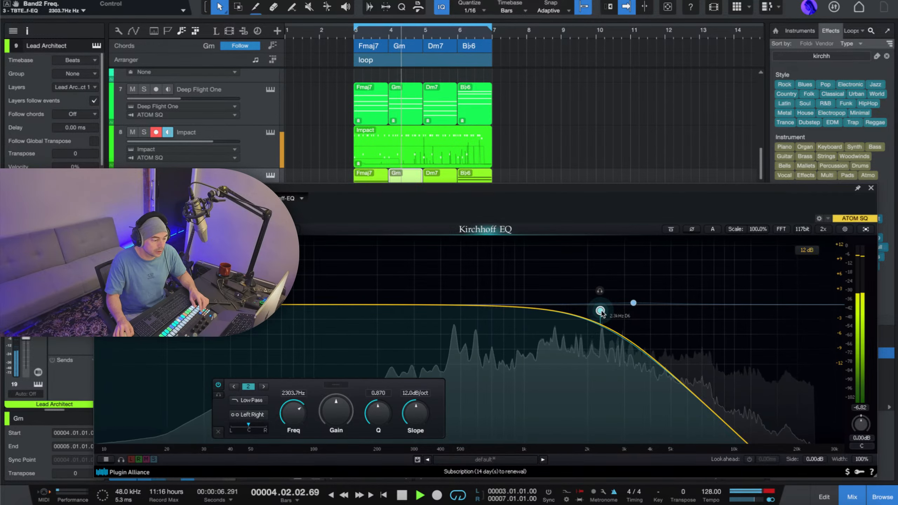
Add a High Pass band at about 260 Hz, raise the Low Pass band to about 2761 Hz, and close the EQ.
double_click(317, 303)
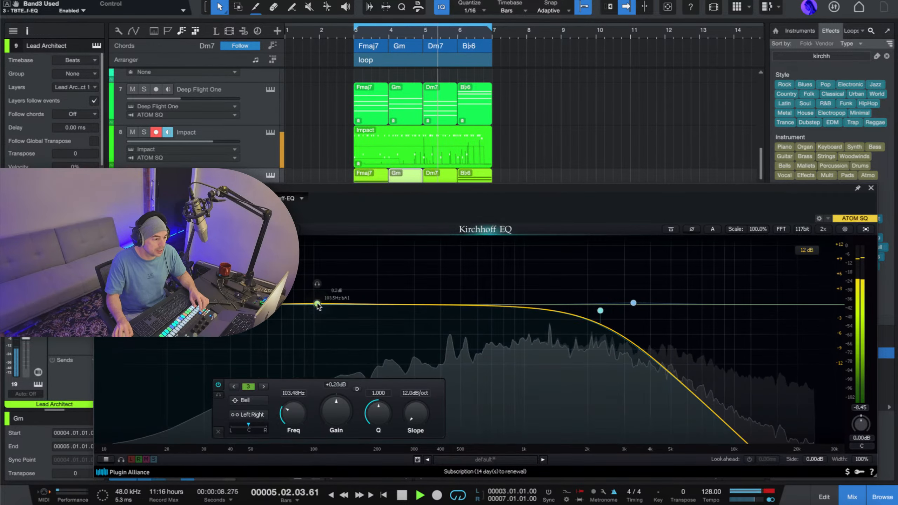
click(252, 401)
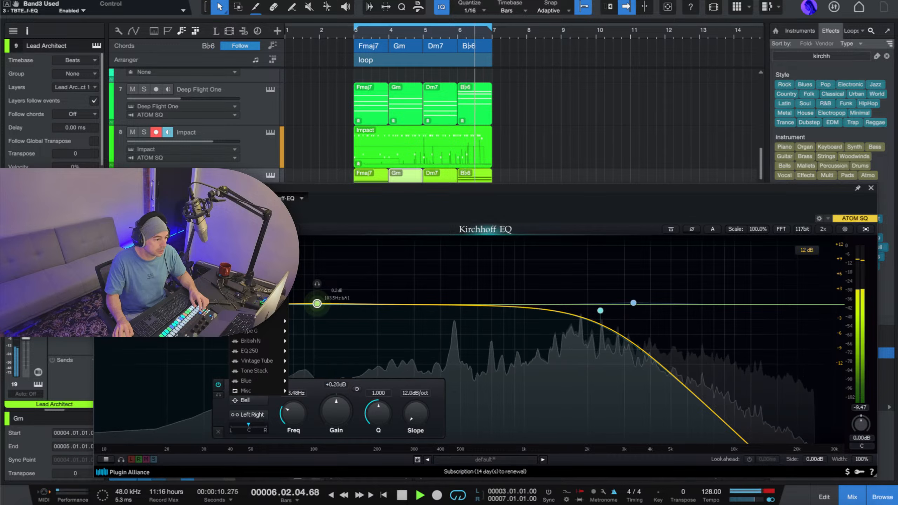
click(257, 269)
drag(317, 304, 401, 307)
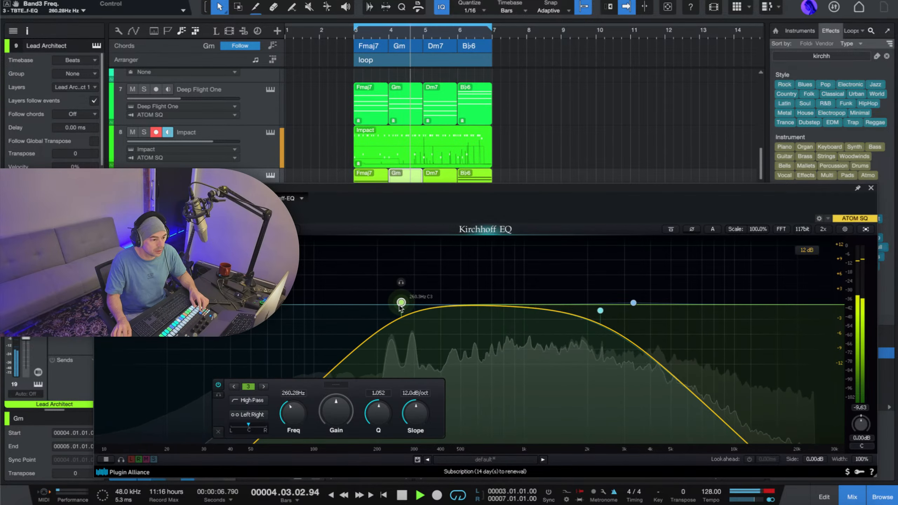
drag(600, 311, 614, 309)
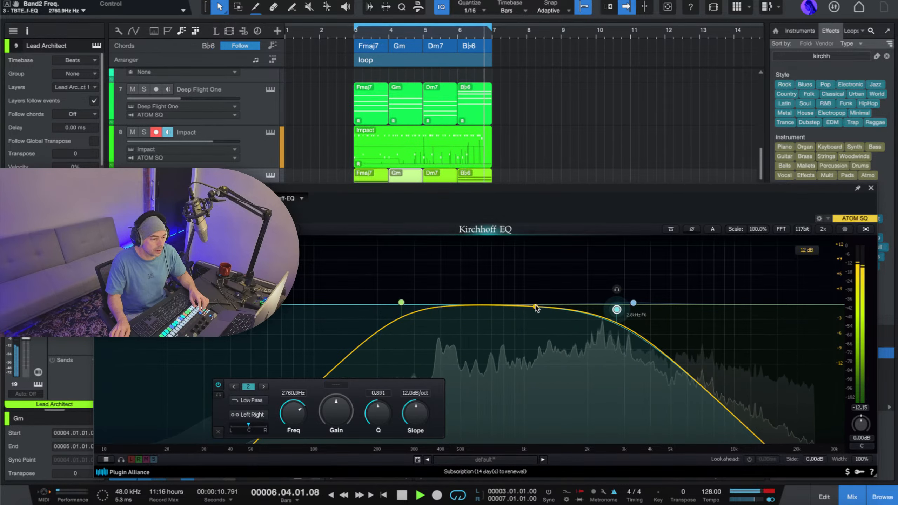
click(871, 188)
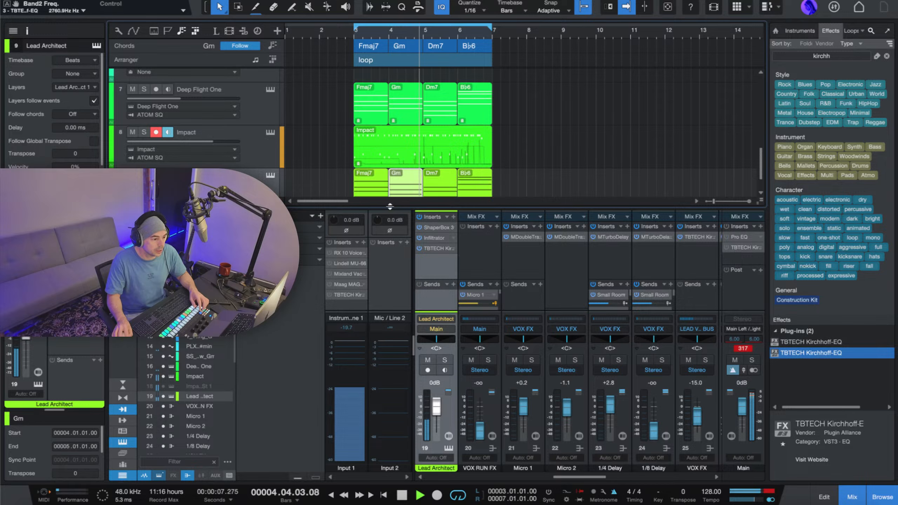
Shrink the mixer, duplicate the VOX track without its events, and stop playback.
drag(389, 207, 393, 262)
scroll(286, 130, up, 10)
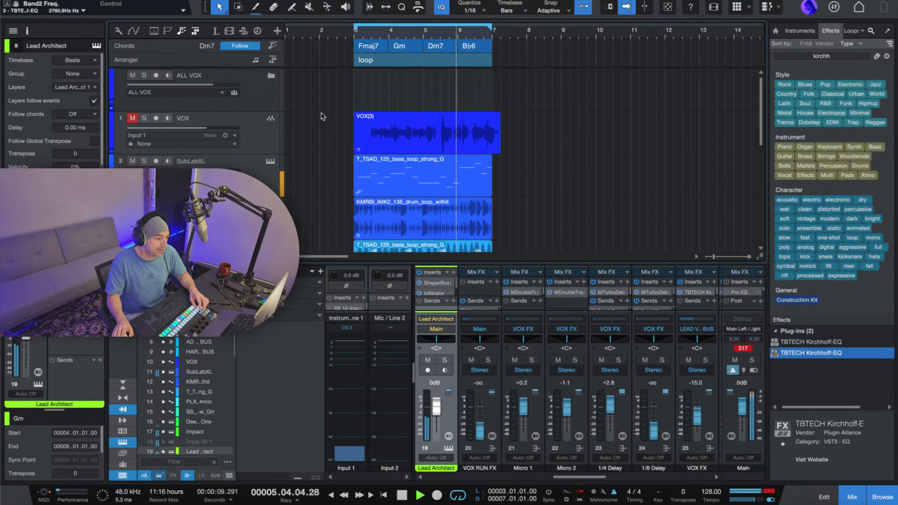
click(271, 135)
right_click(270, 134)
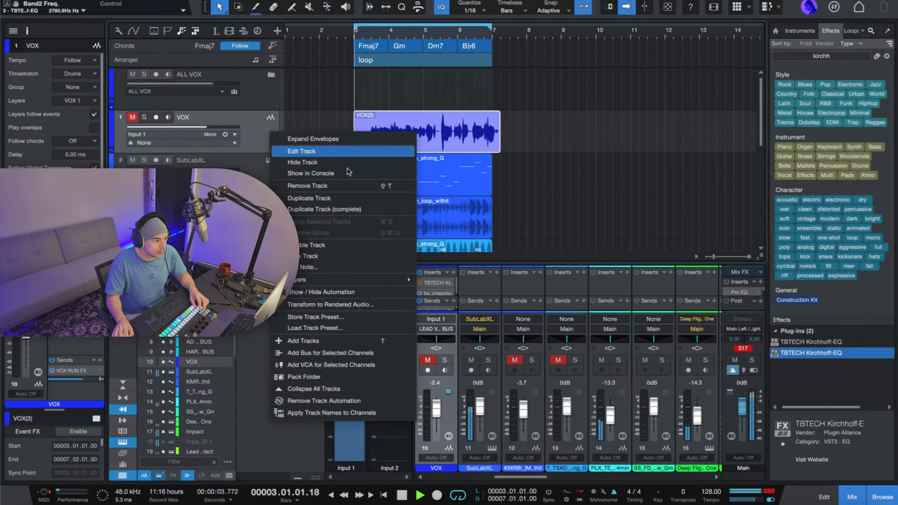
click(358, 198)
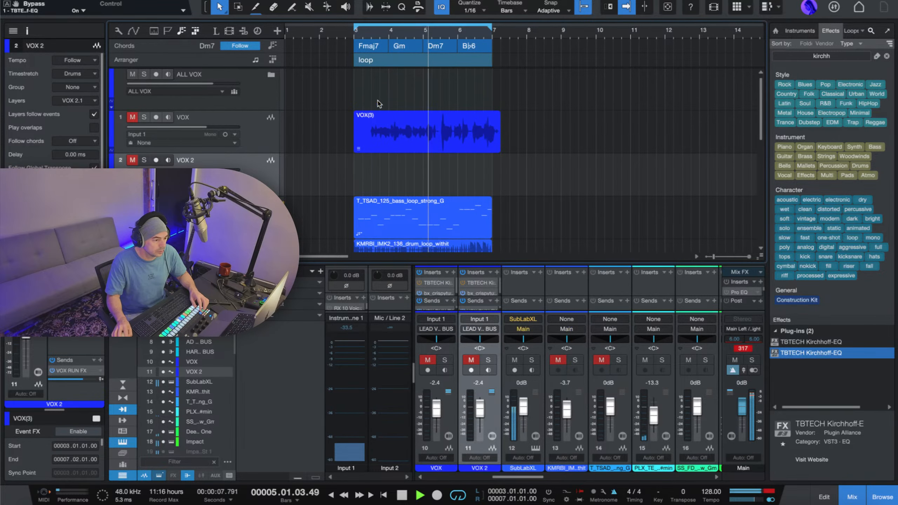
key(space)
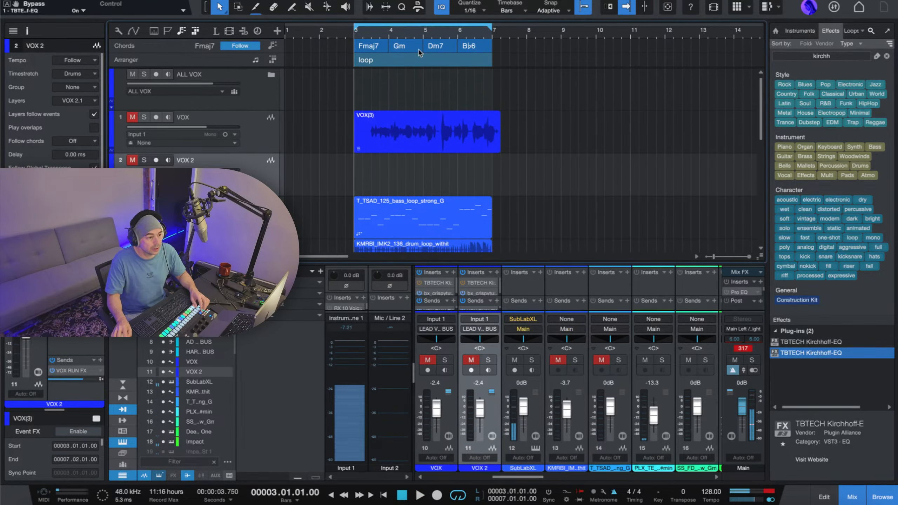
Duplicate the loop section in the arranger track three times with all its contents.
click(445, 59)
scroll(444, 57, right, 3)
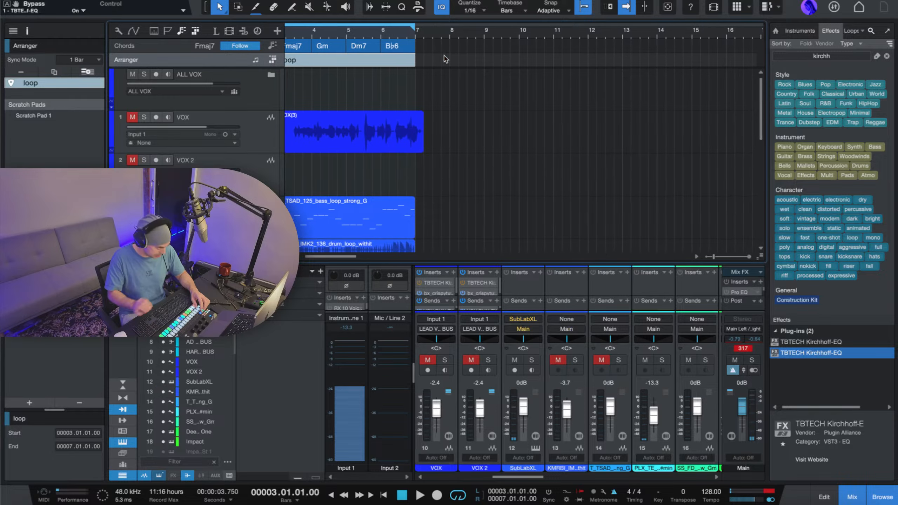
key(ctrl+d)
key(ctrl+d)
key(ctrl+d)
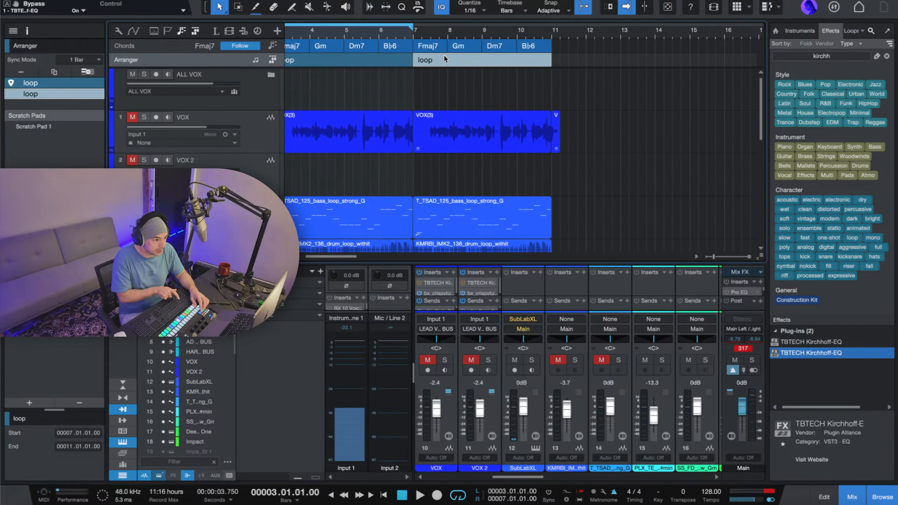
scroll(444, 58, left, 1)
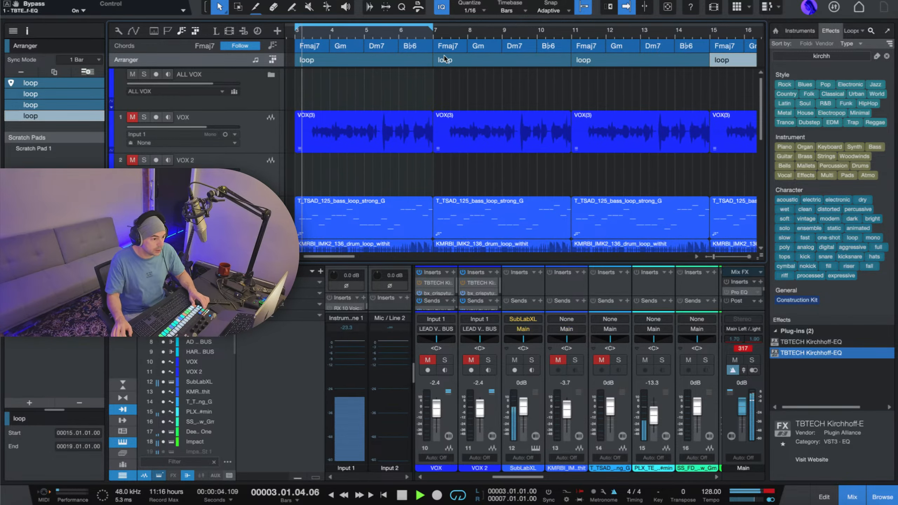
Extend the loop range to bar 19 to cover all four loop sections, and play from bar 3.
scroll(482, 32, down, 5)
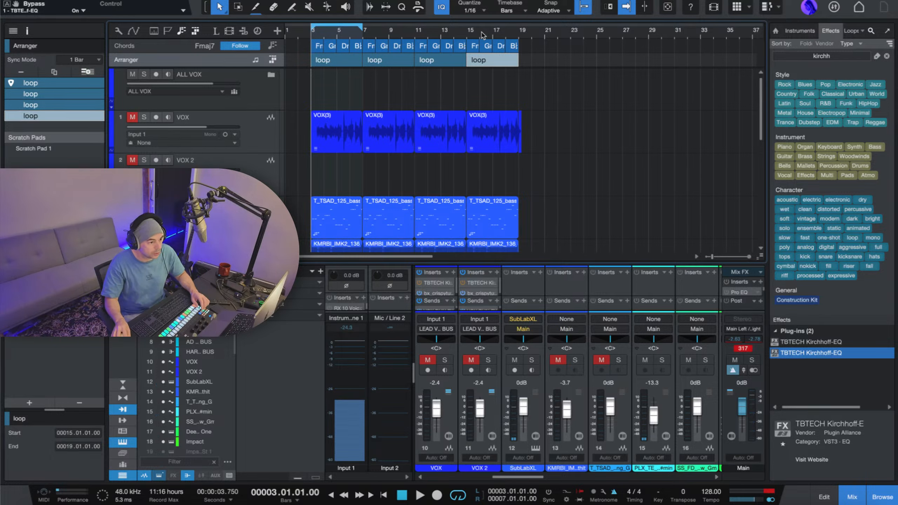
scroll(329, 120, up, 1)
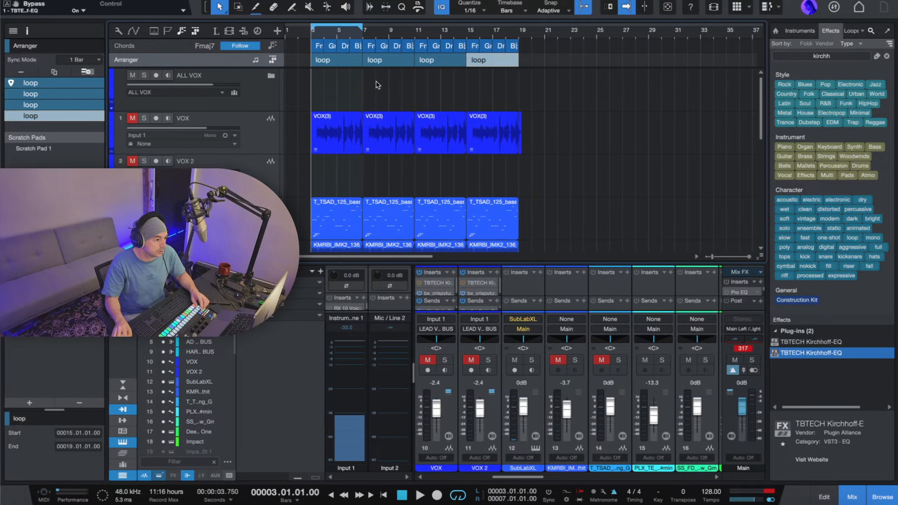
drag(359, 26, 520, 38)
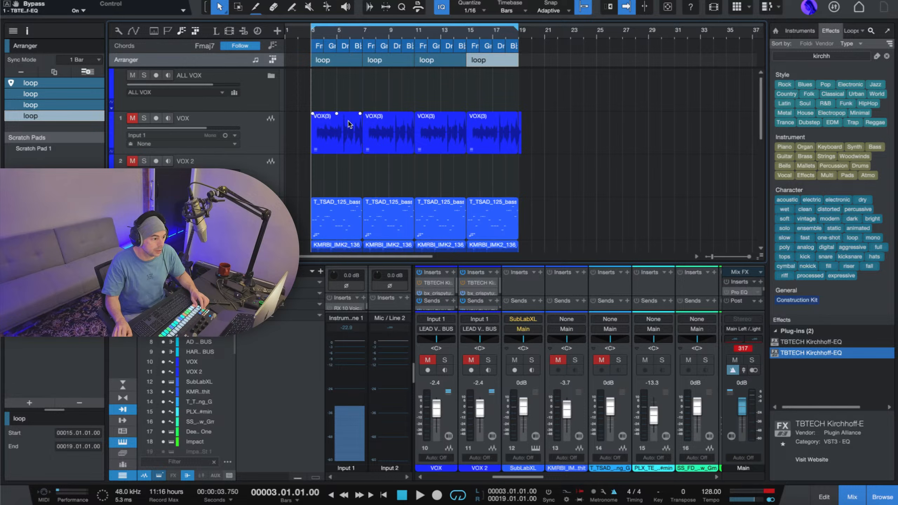
scroll(333, 90, down, 5)
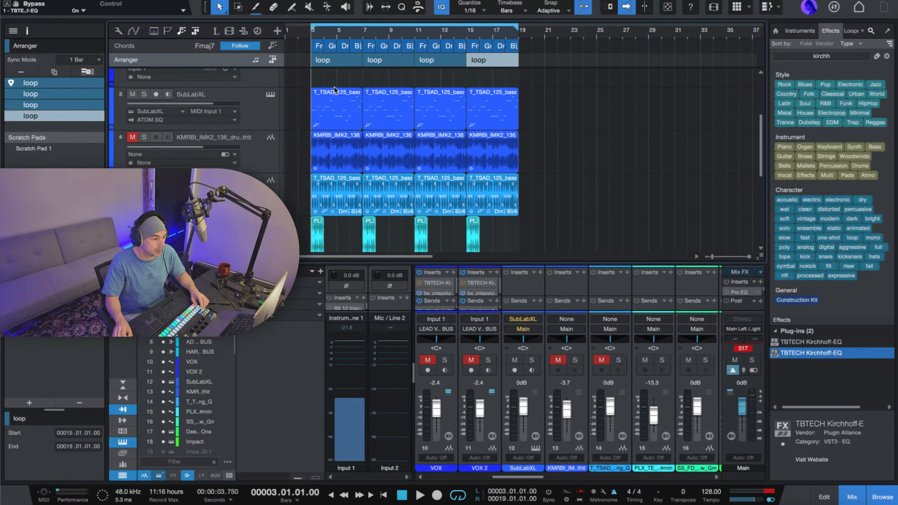
key(space)
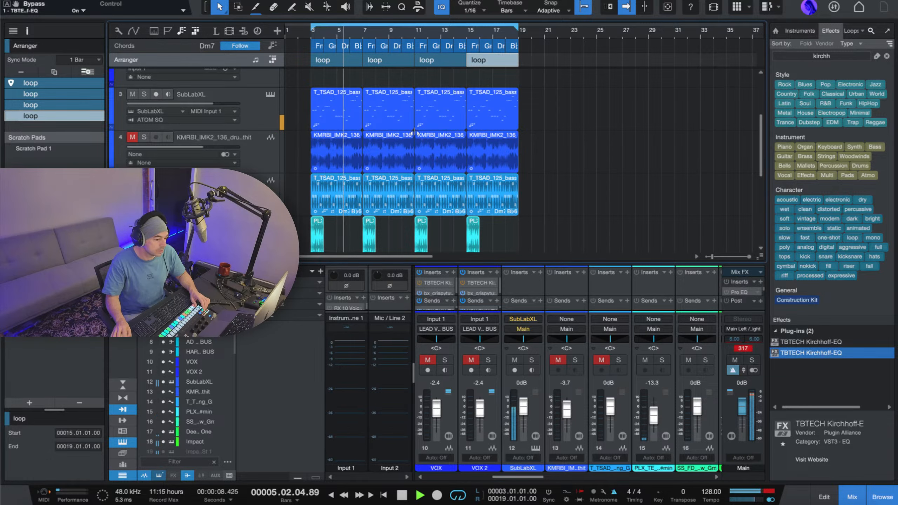
Look over the tracks across the four loop sections during playback, and stop playback.
scroll(395, 141, down, 1)
scroll(394, 141, up, 3)
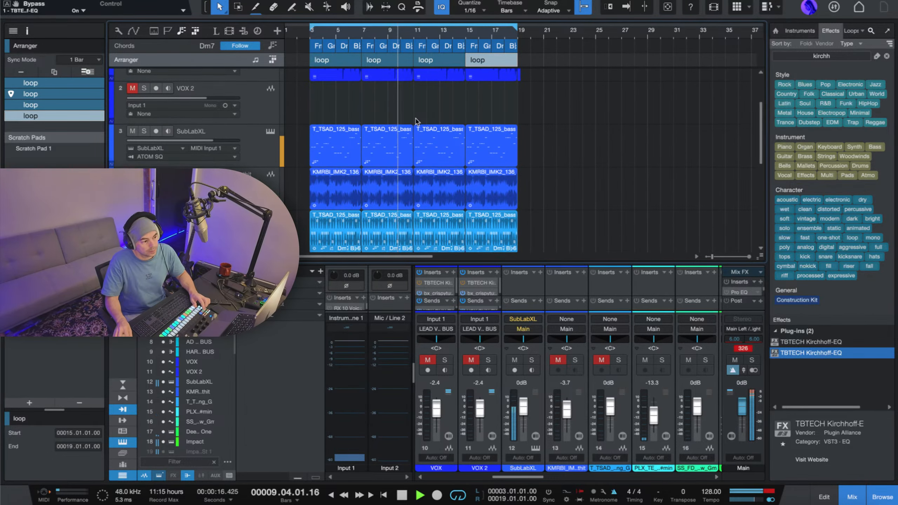
scroll(421, 123, right, 1)
scroll(420, 122, left, 1)
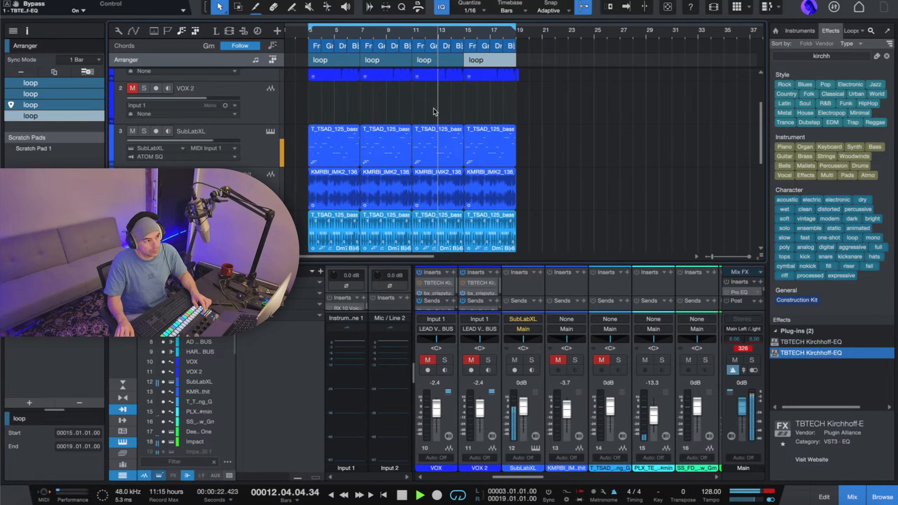
key(space)
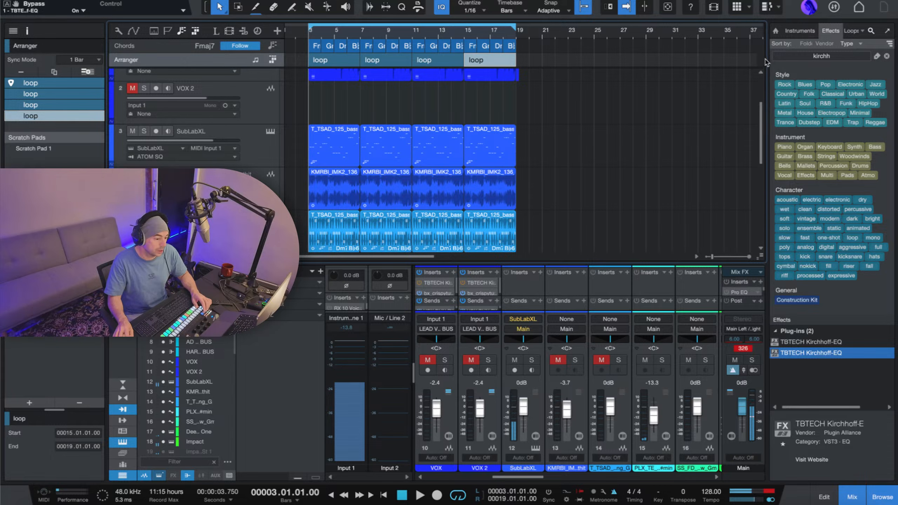
Load the CTC-1 console emulation as Mix FX on the Main channel and choose its Classic preamp type.
click(760, 273)
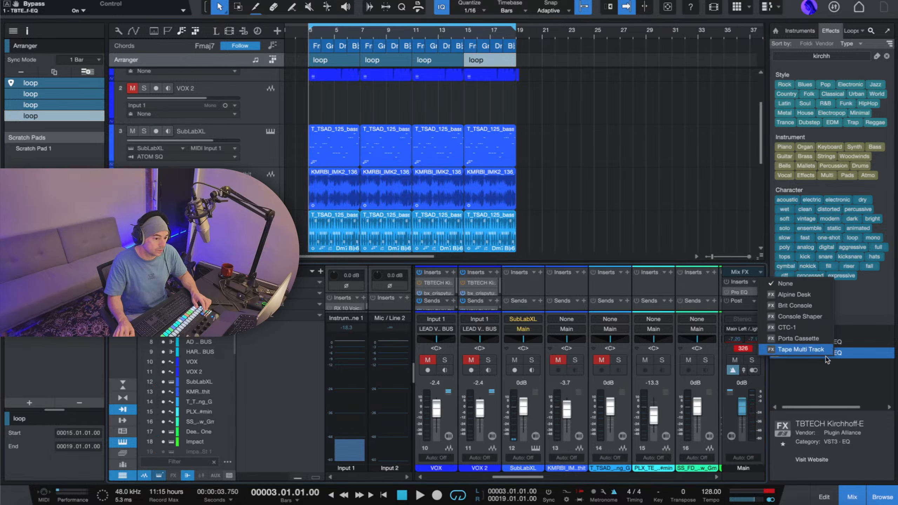
click(811, 328)
click(137, 236)
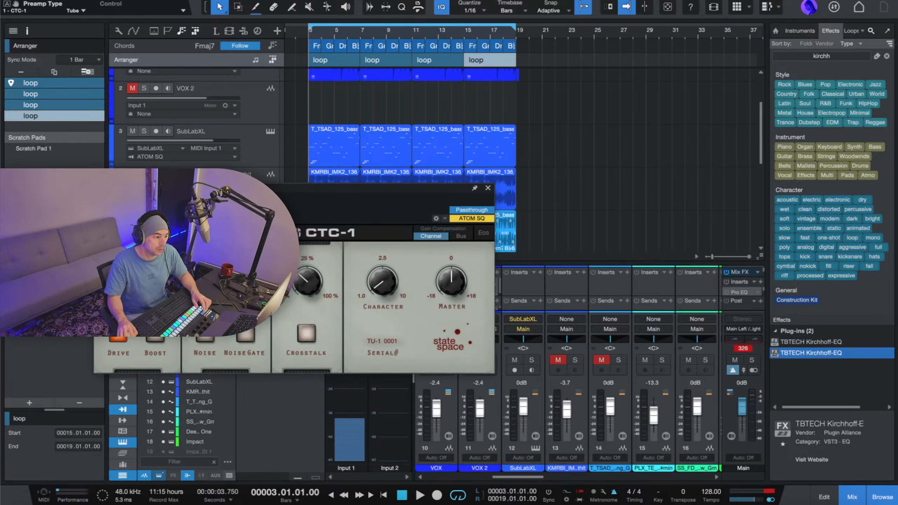
click(163, 236)
click(111, 236)
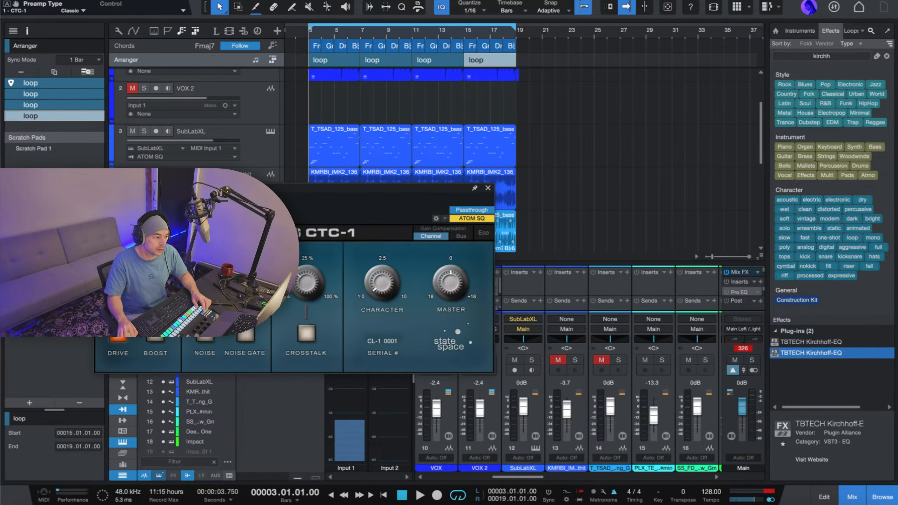
drag(245, 191, 547, 57)
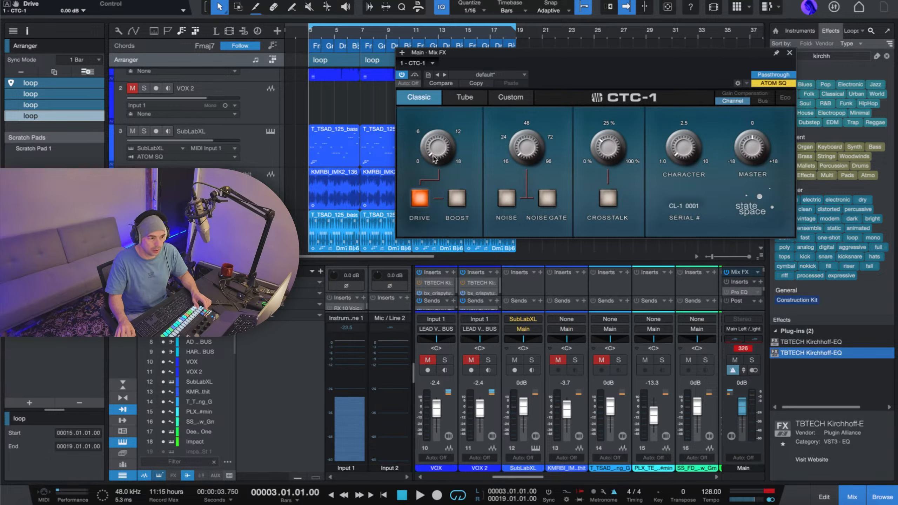
Set the CTC-1 Drive to about 0.54 dB and its gain compensation to Bus while auditioning the loop.
key(space)
mouse_move(435, 158)
mouse_down()
mouse_move(438, 33)
mouse_move(441, 162)
mouse_up()
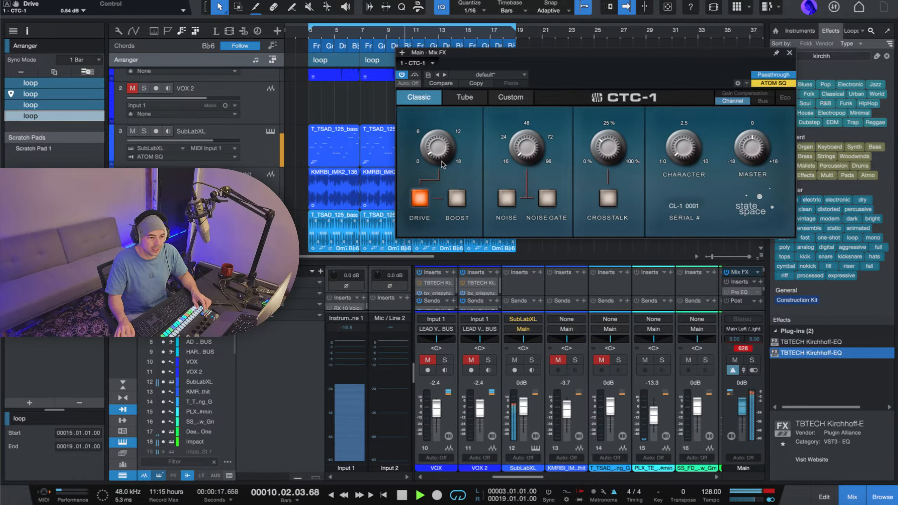
key(space)
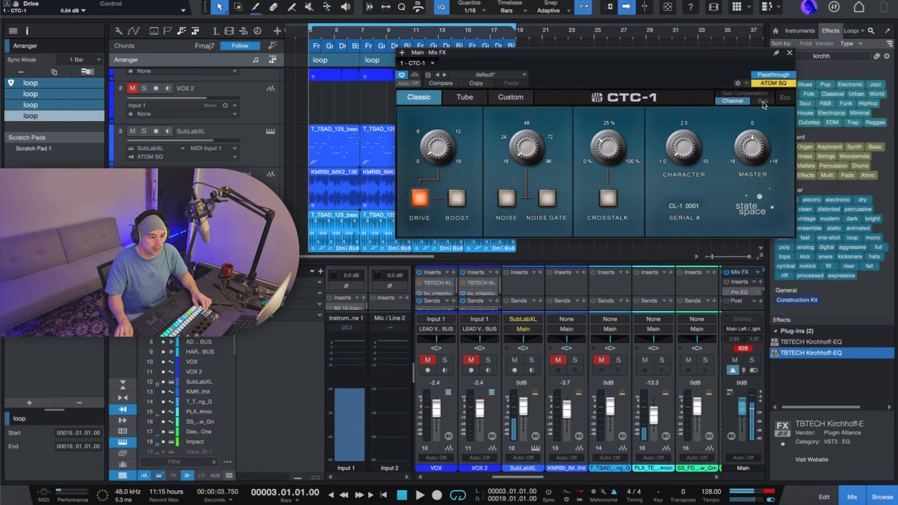
click(762, 101)
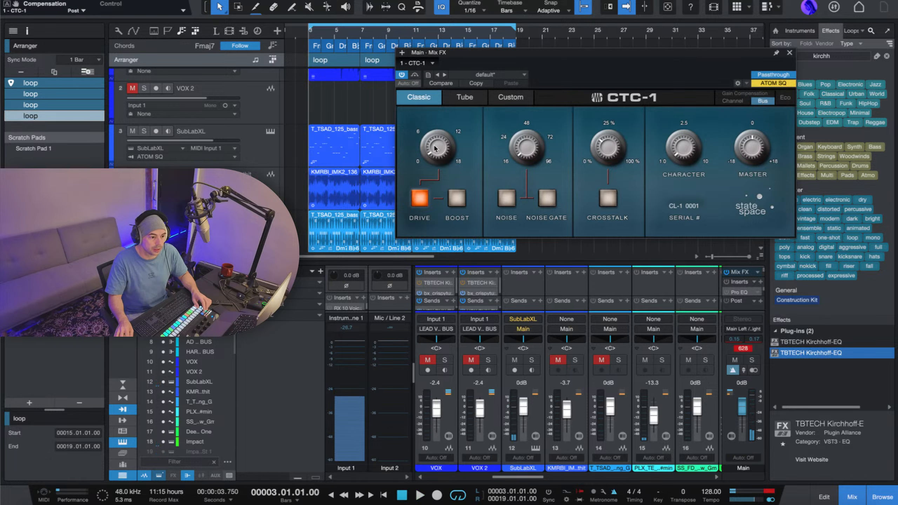
key(space)
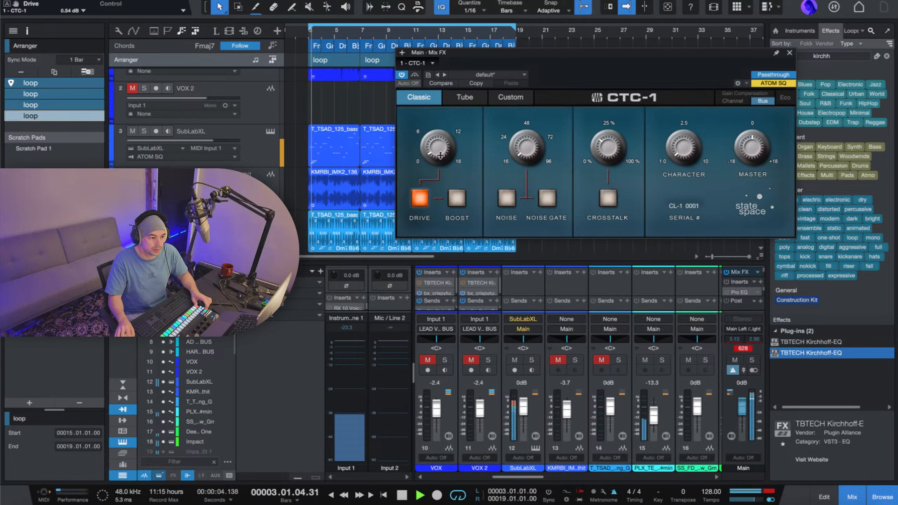
mouse_move(442, 159)
mouse_down()
mouse_move(440, 53)
mouse_move(439, 154)
mouse_up()
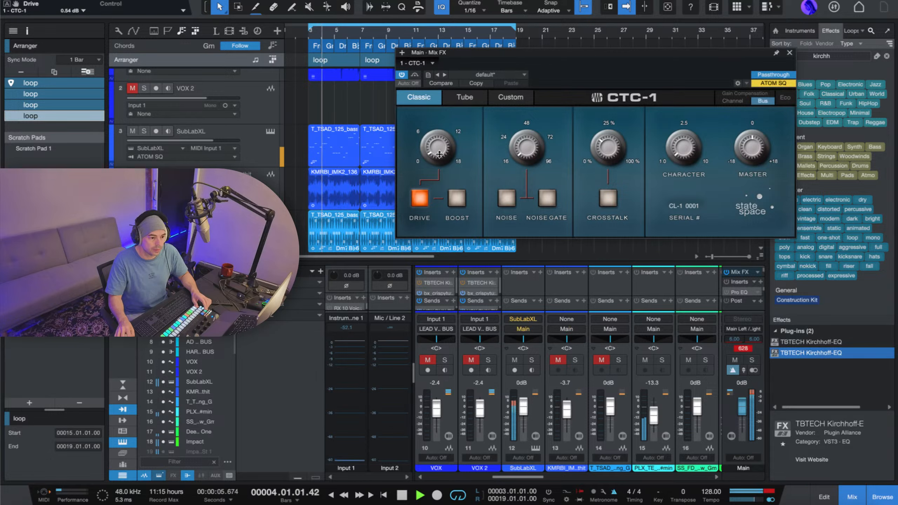
key(space)
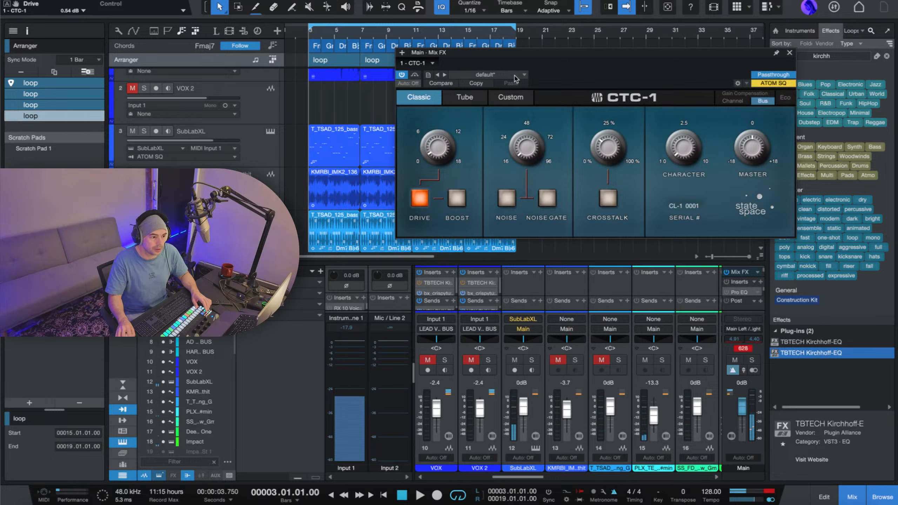
drag(725, 52, 742, 15)
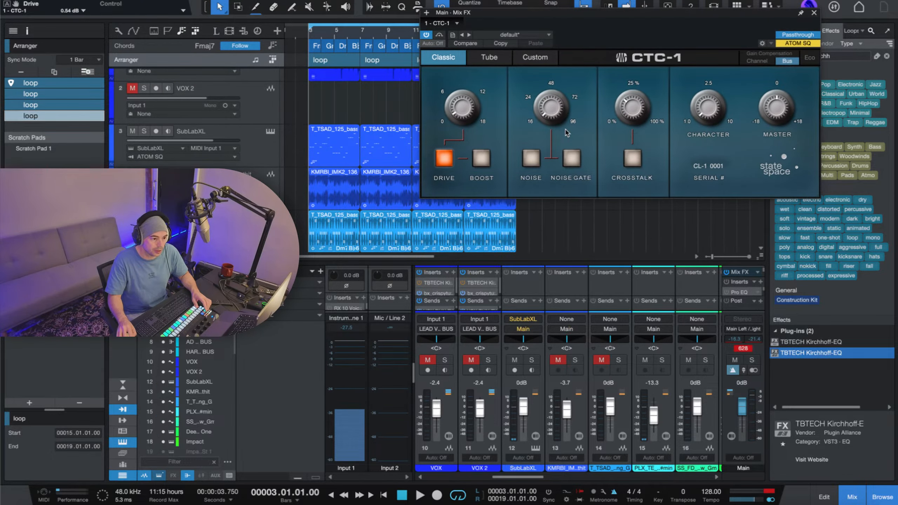
Replace the Main channel's Mix FX with Alpine Desk.
click(758, 273)
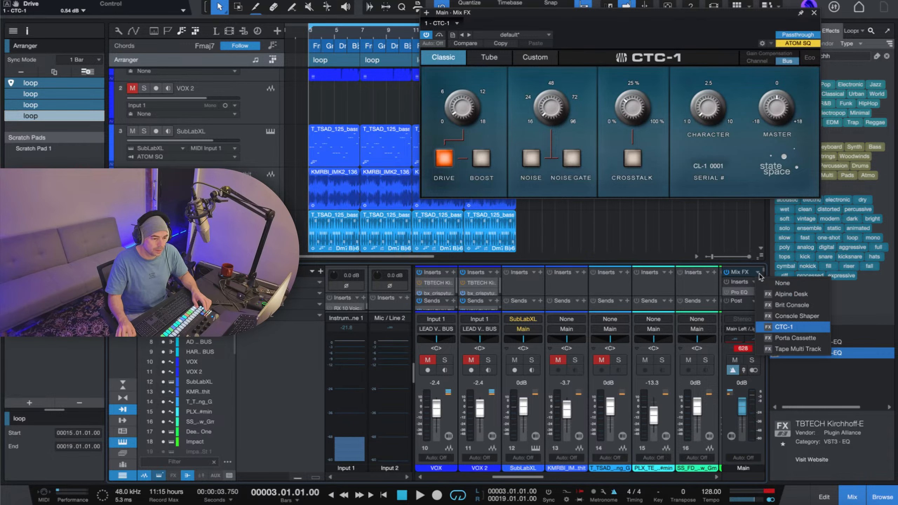
click(787, 295)
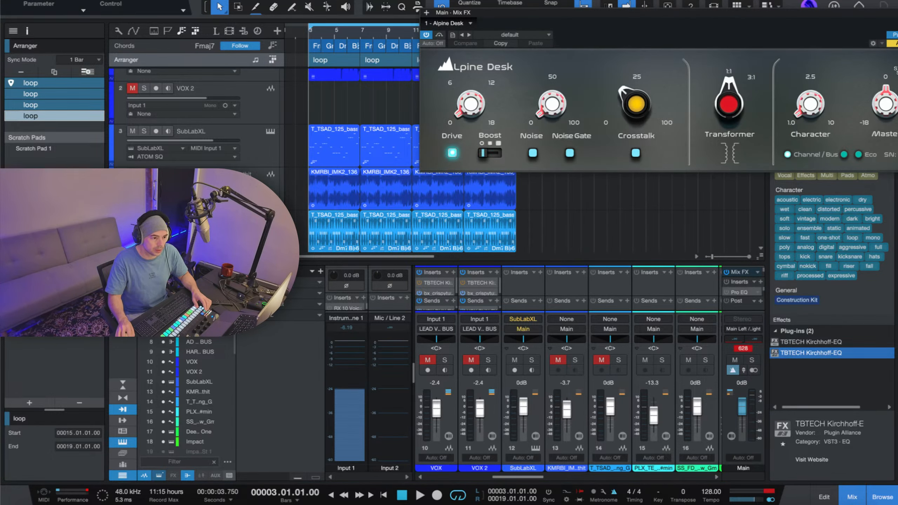
drag(674, 18, 542, 65)
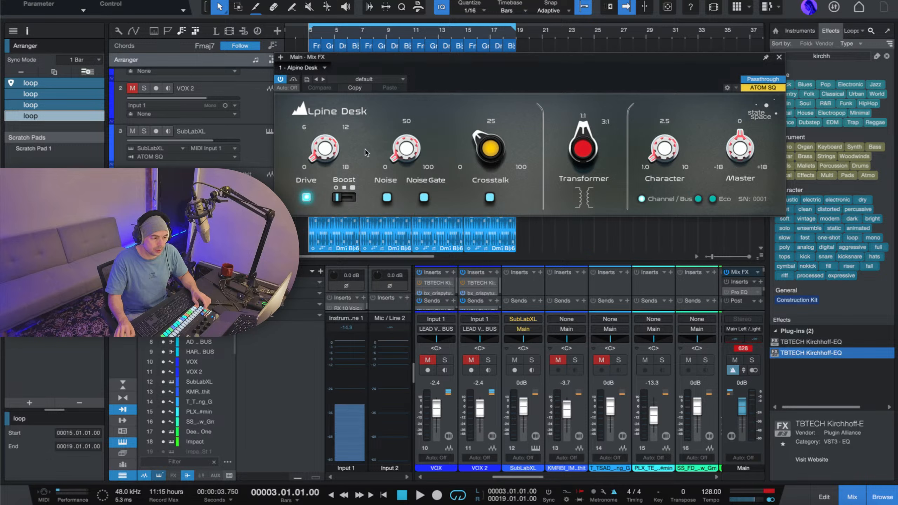
During playback, set the Alpine Desk's Drive to about 1.98 dB, Transformer to 3:1, and compensation to Bus.
key(space)
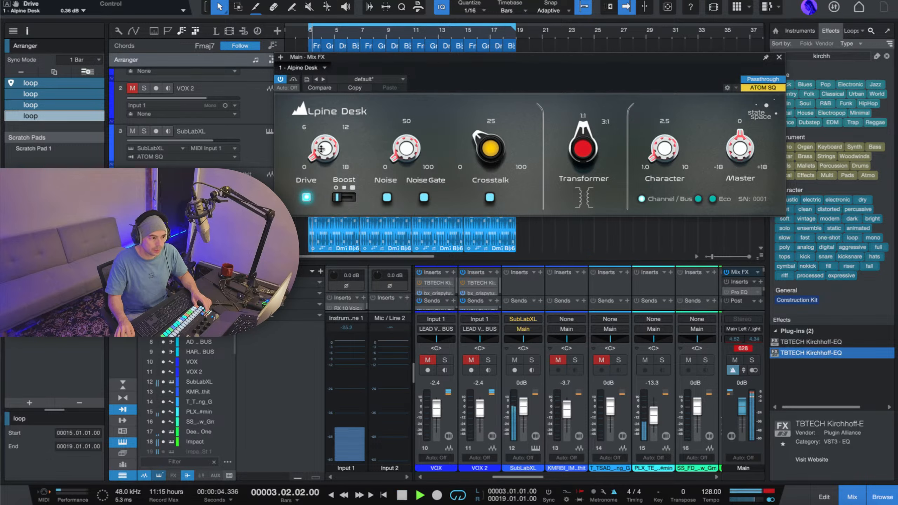
drag(321, 153, 324, 118)
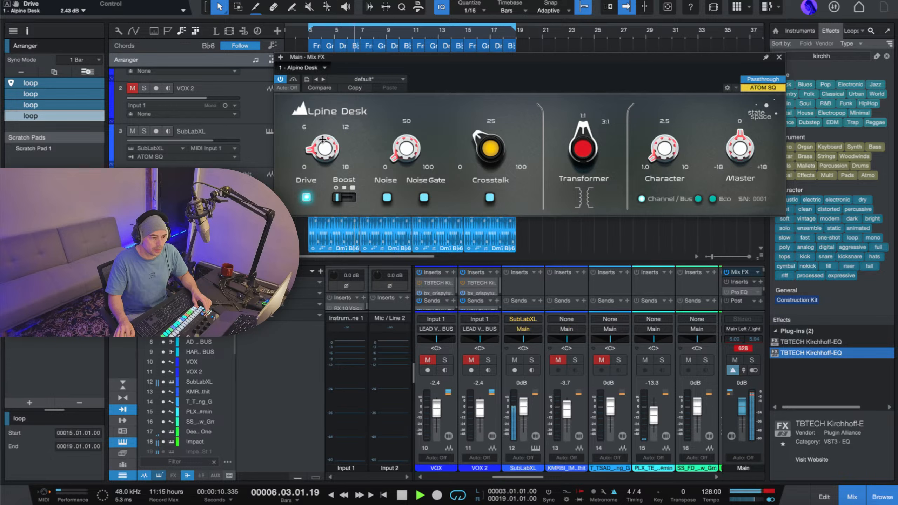
click(601, 147)
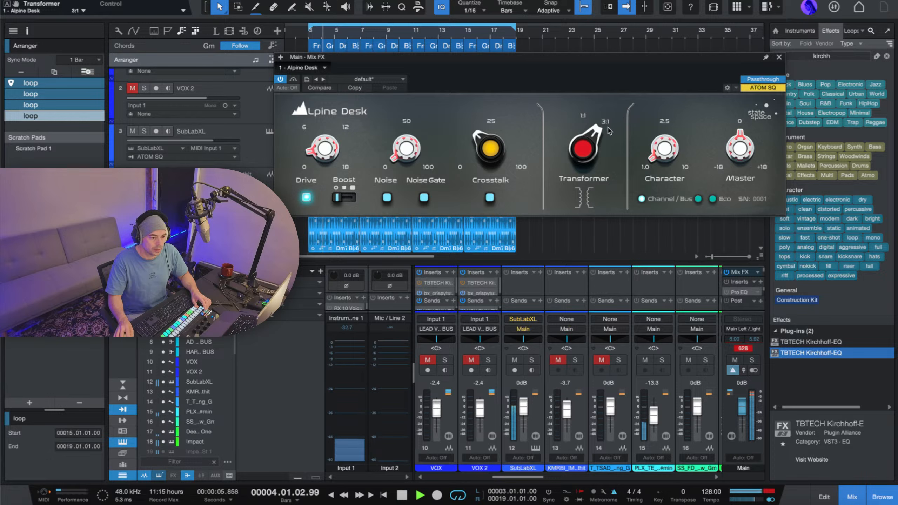
click(698, 201)
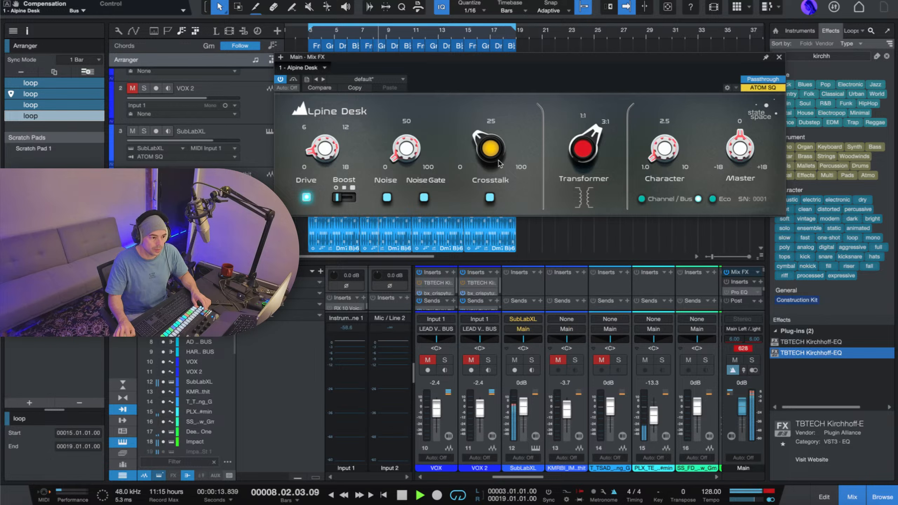
Turn on the Alpine Desk's Crosstalk, audition it at 100 %, and lower it to about 2 %.
drag(497, 159, 497, 136)
click(491, 195)
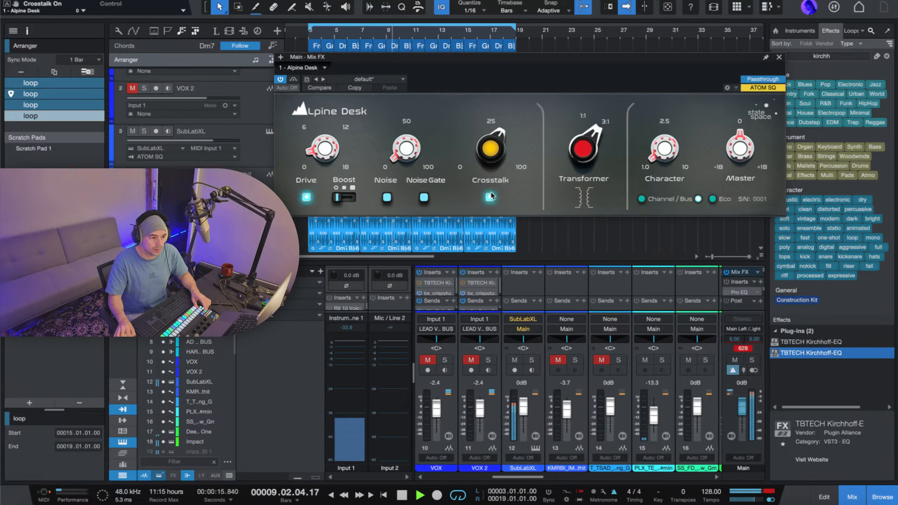
drag(497, 169, 507, 127)
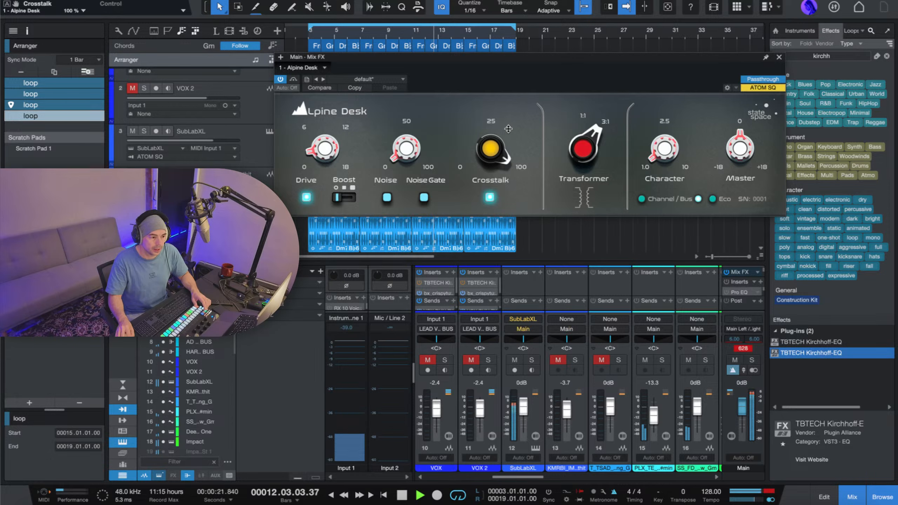
key(space)
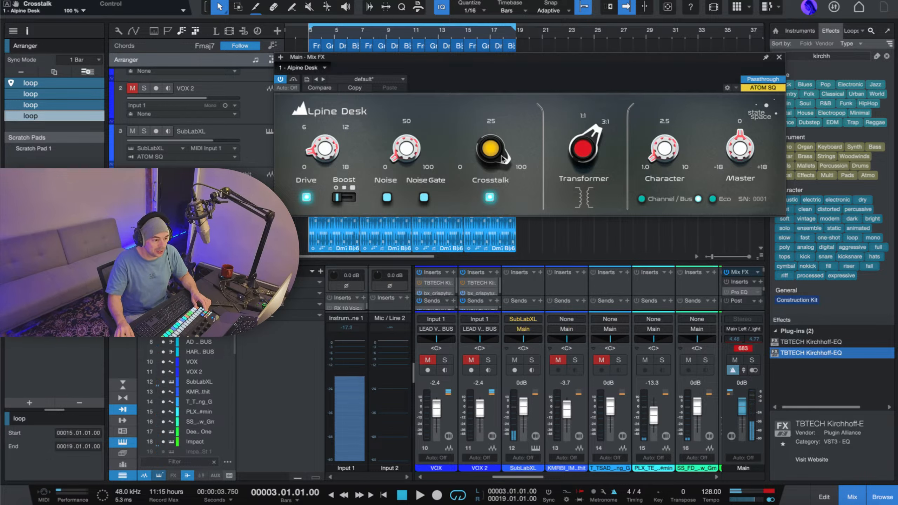
key(space)
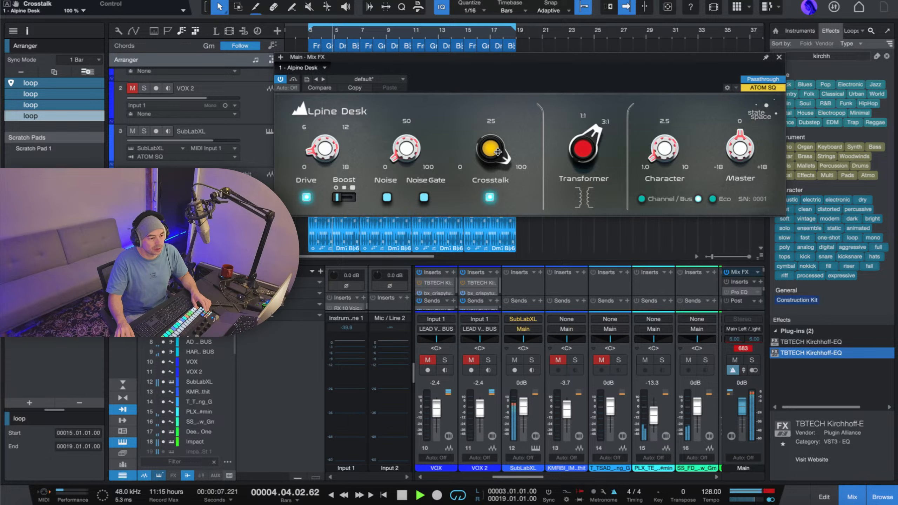
drag(498, 149, 517, 257)
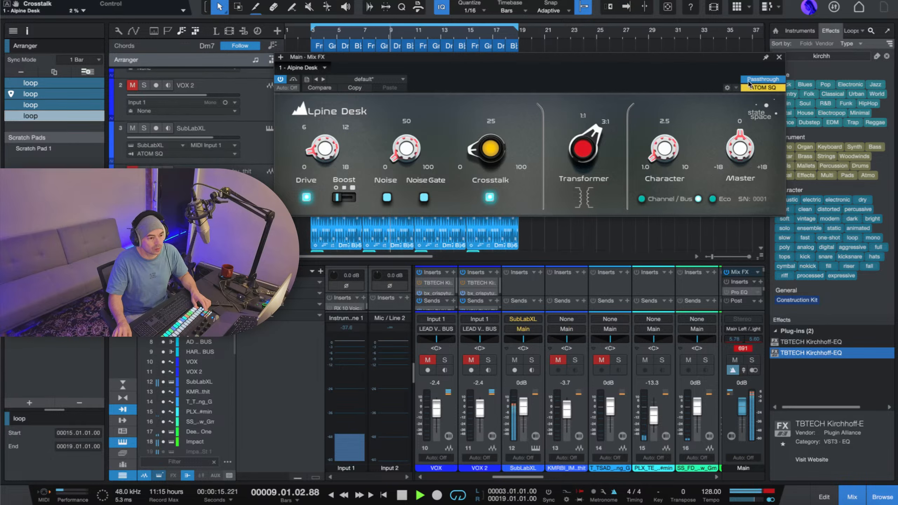
Close the Alpine Desk, stop playback, and enlarge the mixer to show the channels' inserts and sends.
click(778, 57)
key(space)
scroll(494, 137, up, 3)
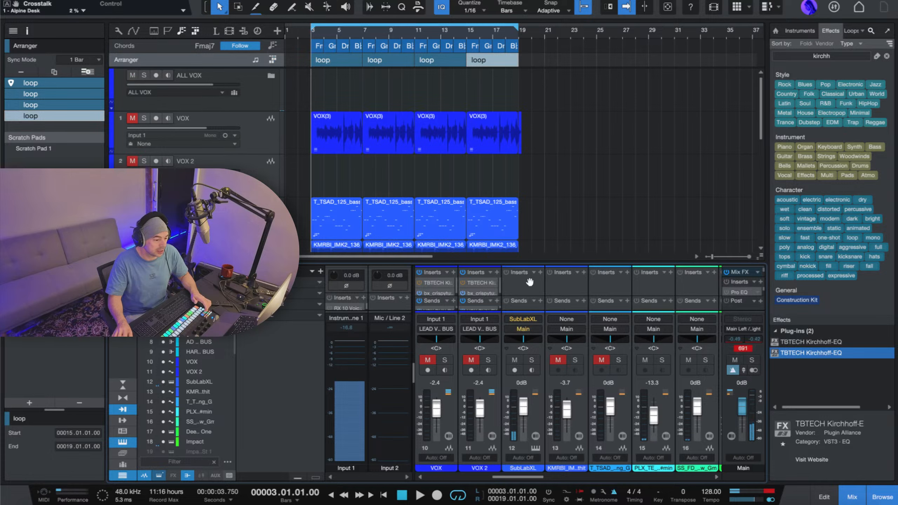
drag(531, 263, 523, 210)
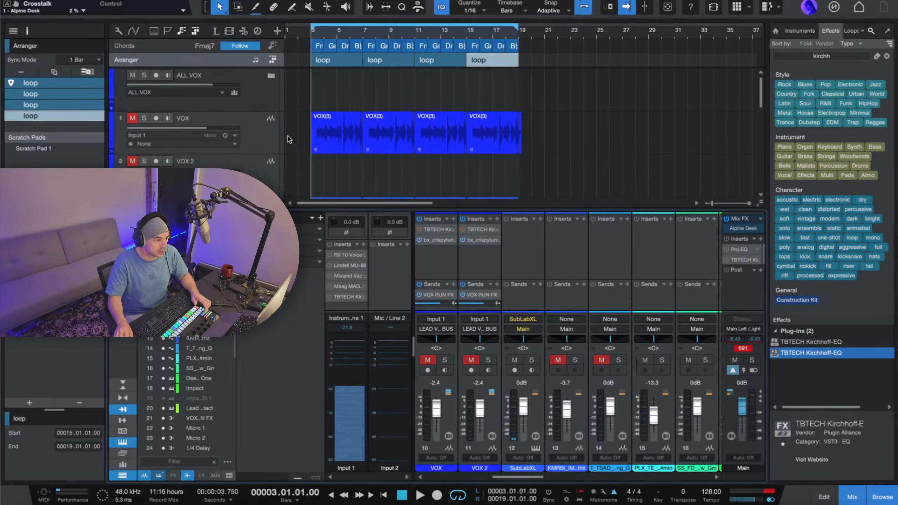
Select the VOX track and look over the tracks in the looped arrangement.
click(257, 140)
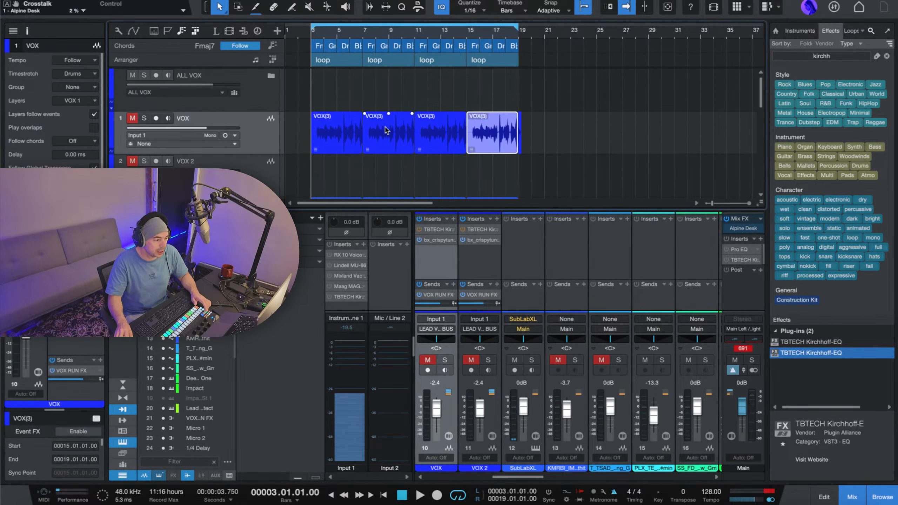
scroll(386, 131, down, 5)
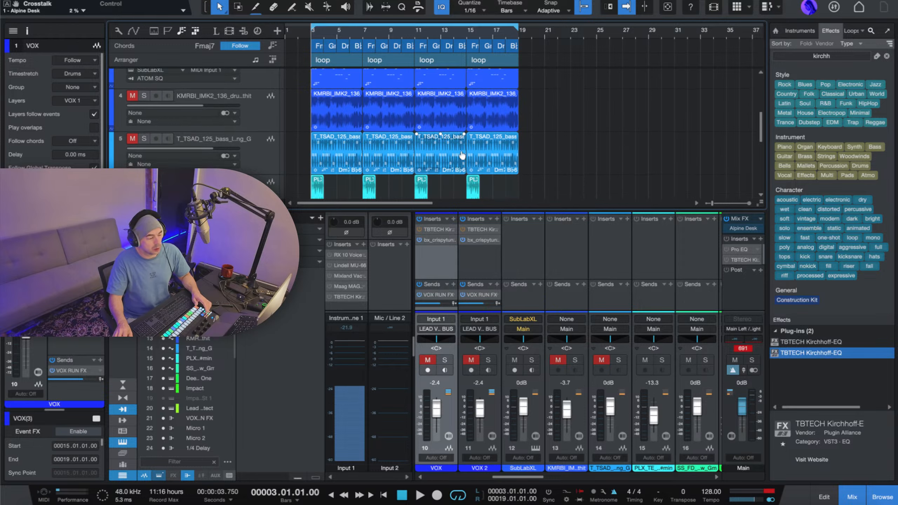
scroll(461, 154, up, 5)
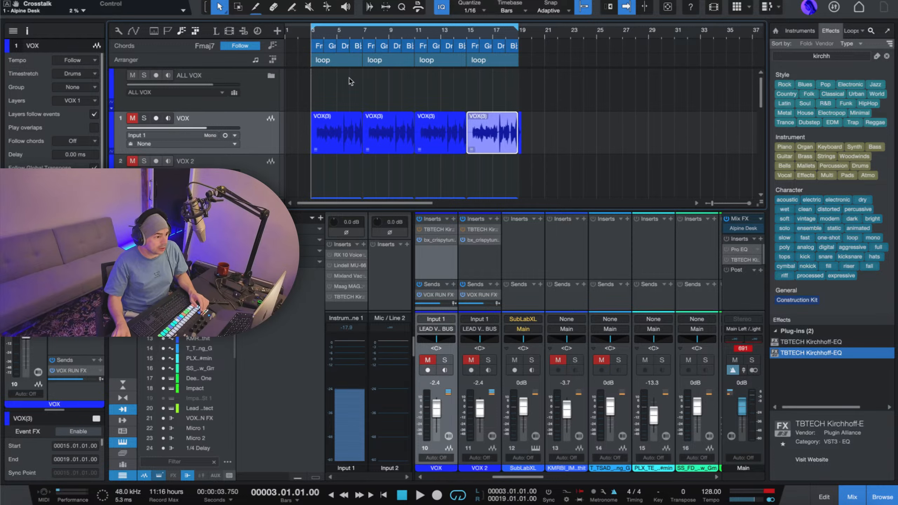
scroll(336, 38, up, 2)
scroll(336, 37, down, 4)
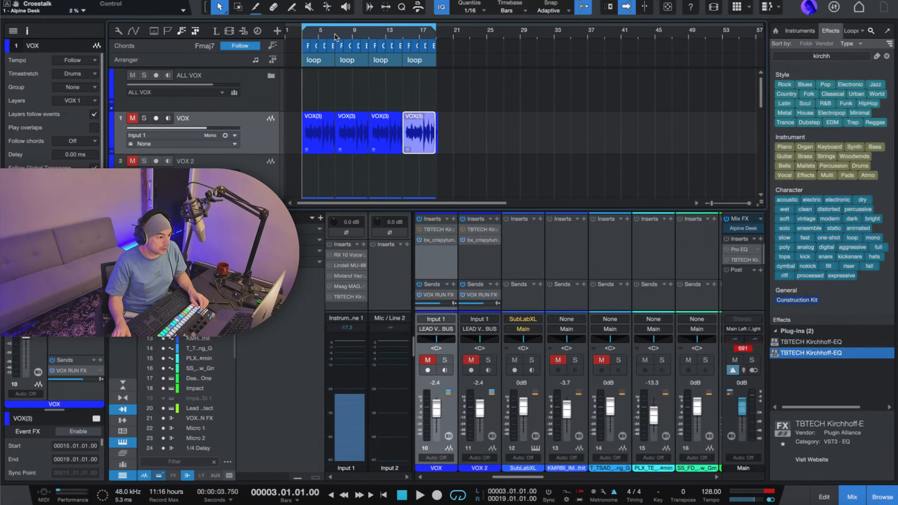
Reopen the Alpine Desk on the Main channel and turn on its Noise during playback.
double_click(755, 231)
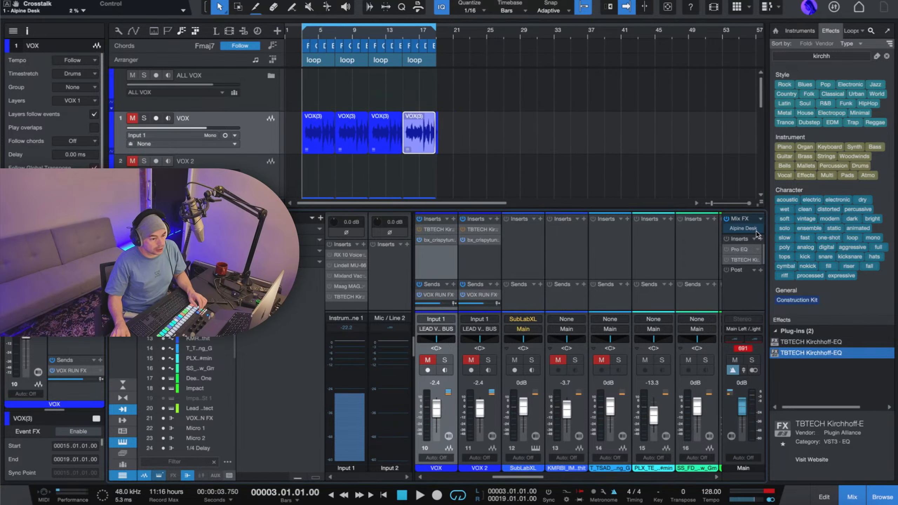
key(space)
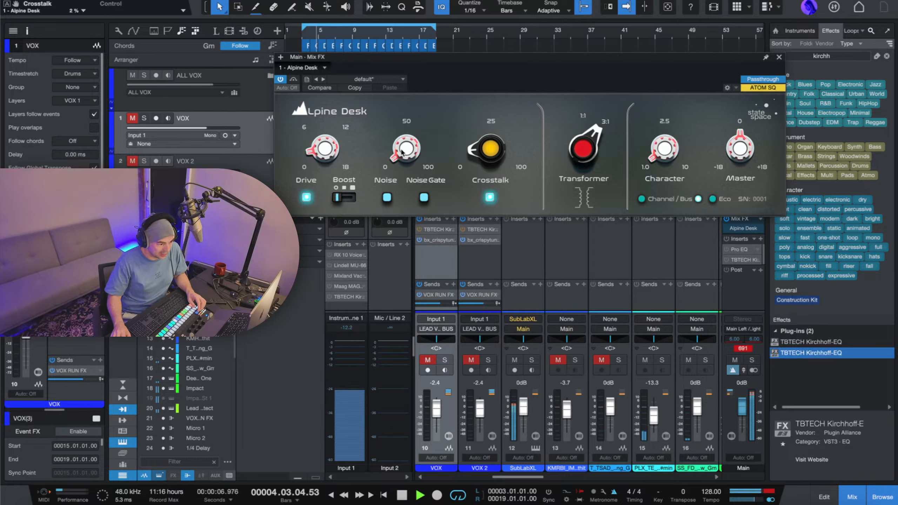
click(388, 198)
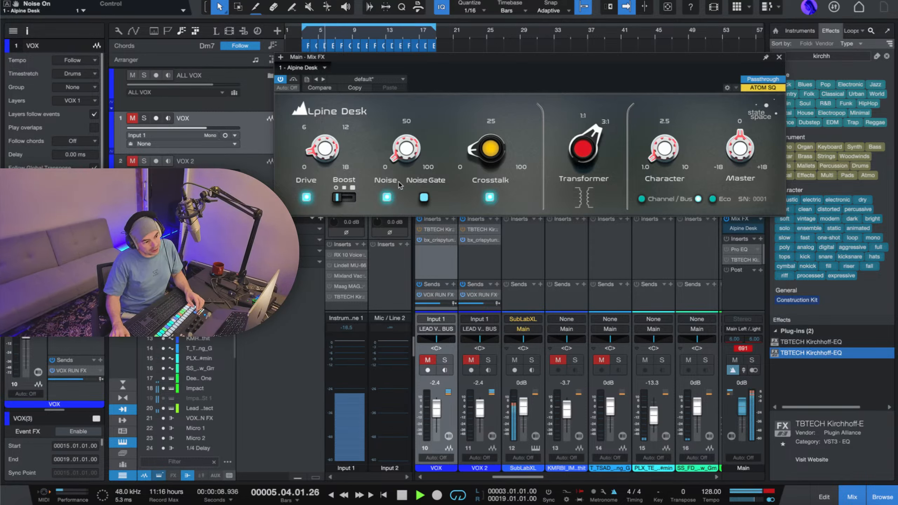
Audition the Alpine Desk's Noise at 100 %, return it to 0 % and switch it off, closing the plug-in and stopping playback.
drag(405, 150, 414, 42)
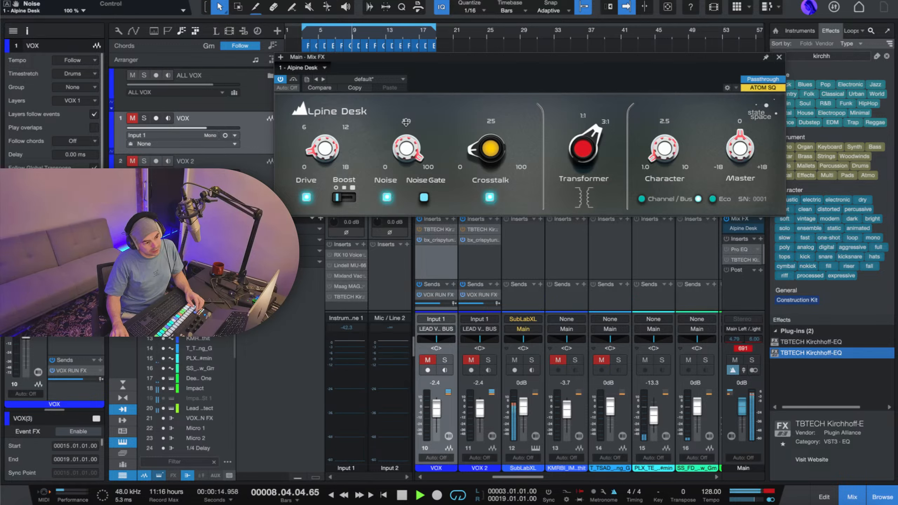
click(384, 198)
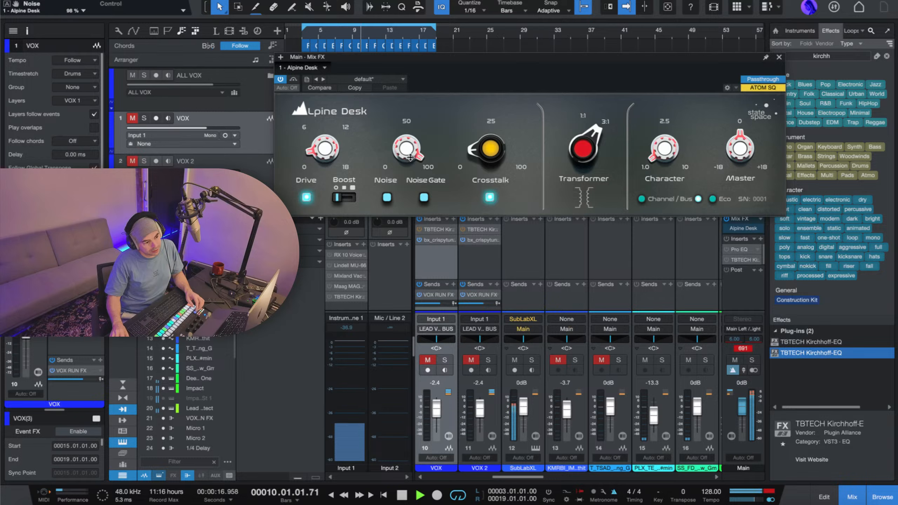
click(780, 56)
key(space)
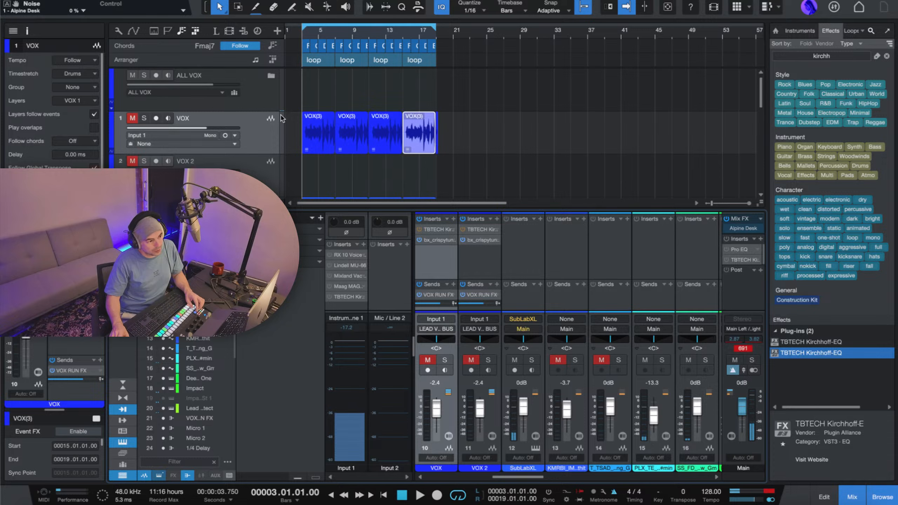
Select the ALL VOX folder track and briefly play back the looped arrangement from bar 3.
click(260, 100)
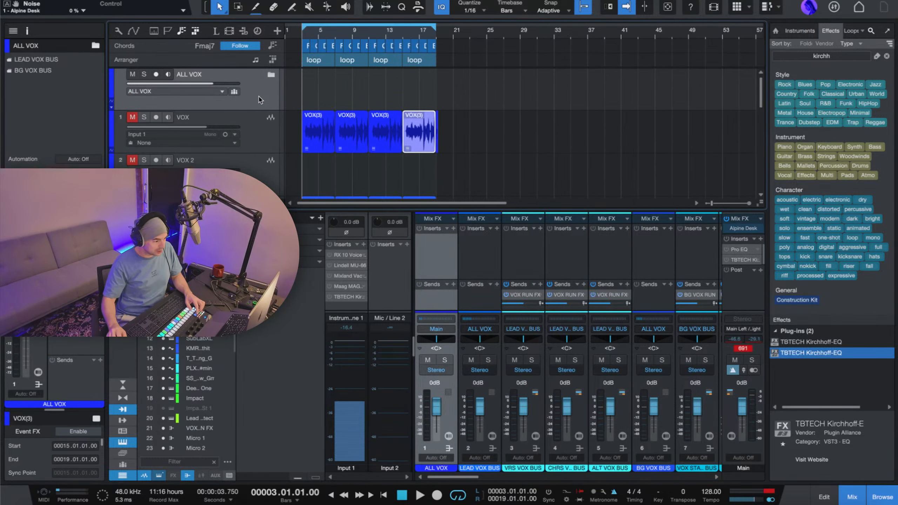
scroll(260, 100, down, 1)
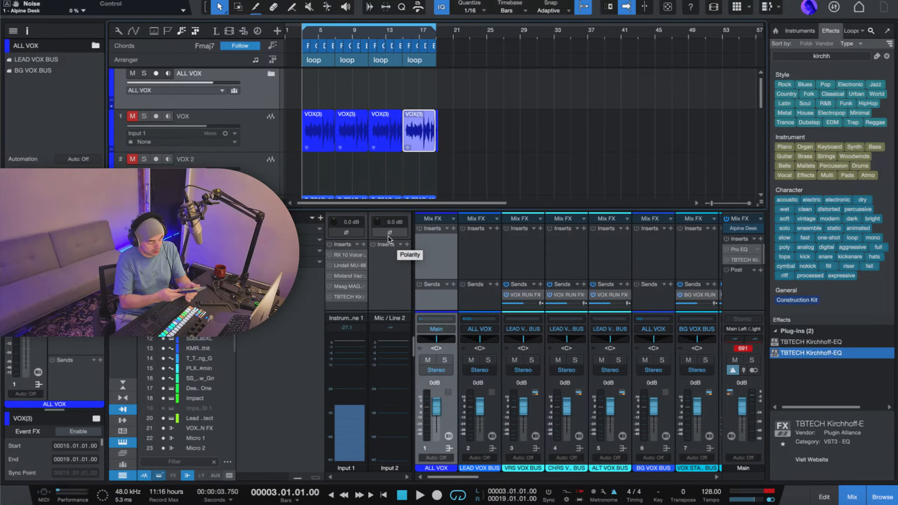
key(space)
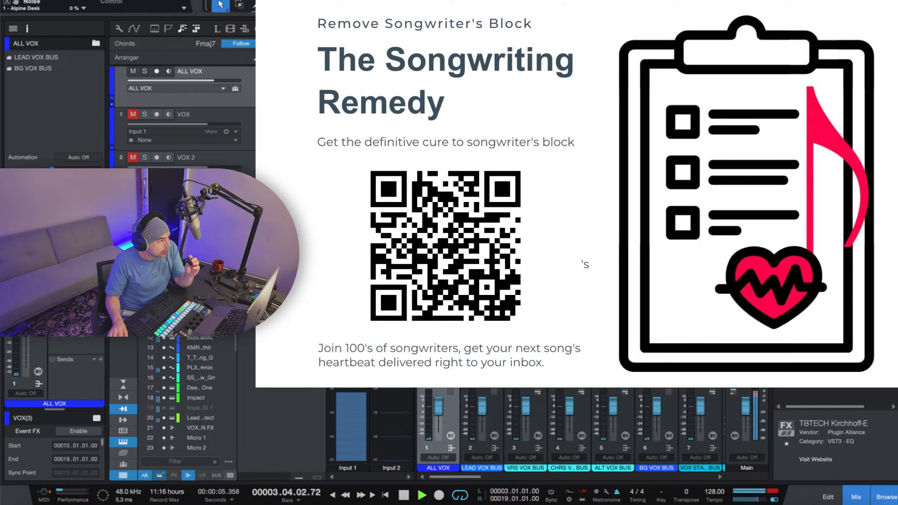
key(space)
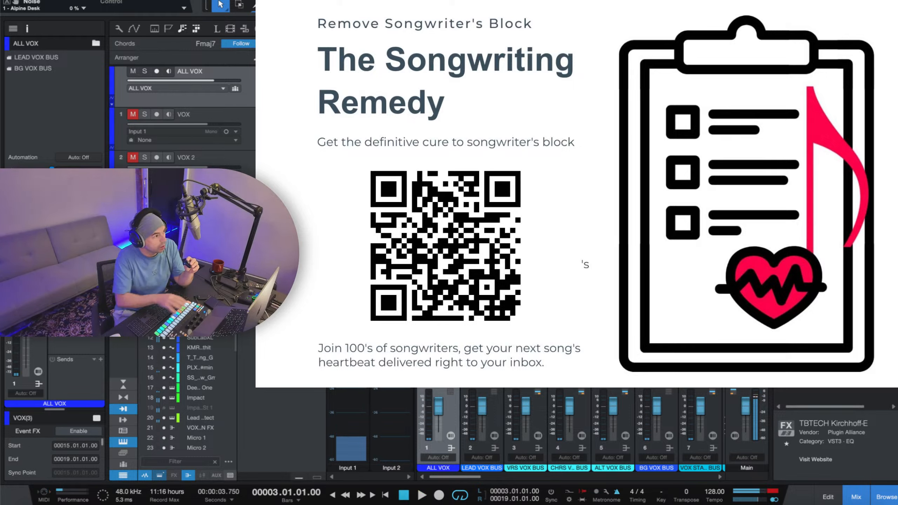